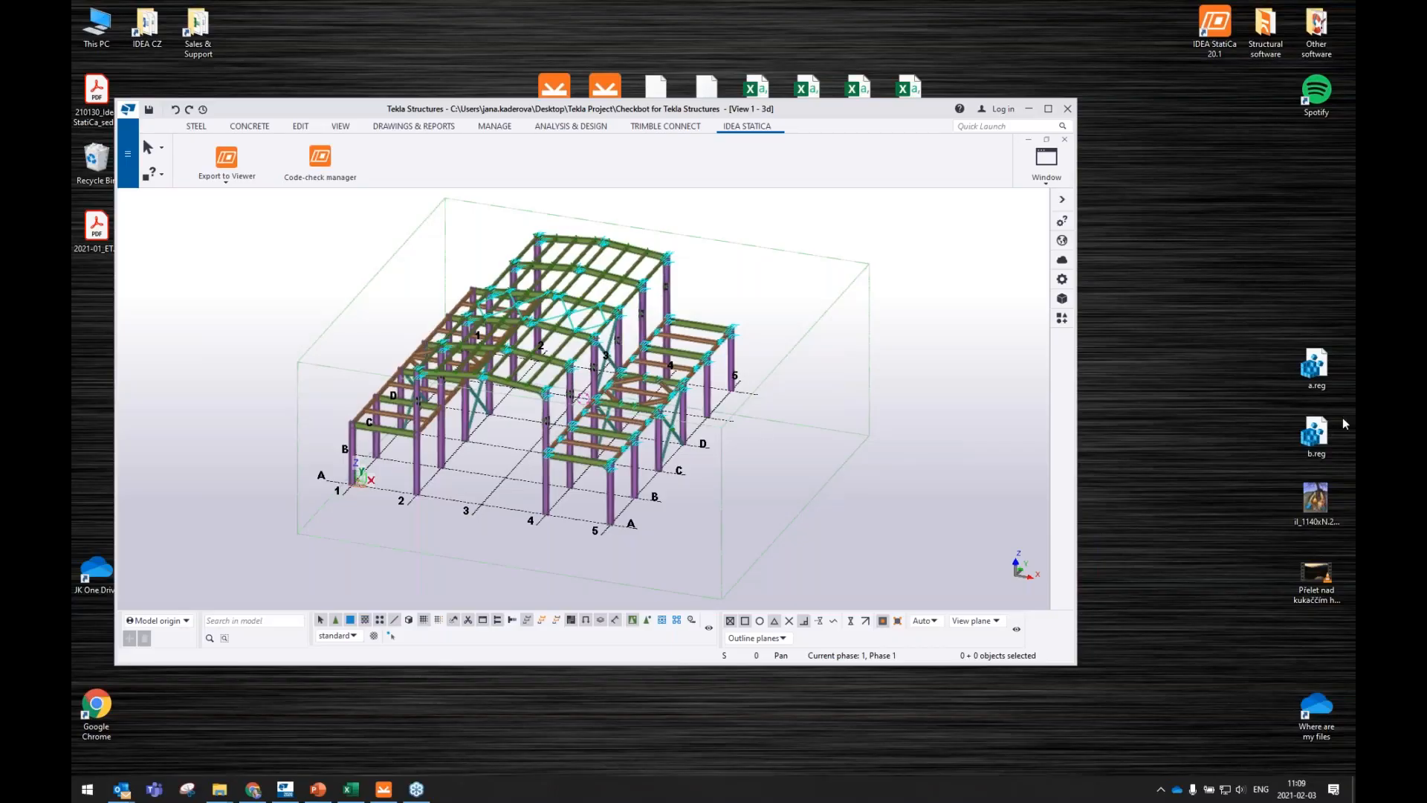
- Maximize the Tekla model window and create a Code-check manager project using the American (AISC) design code
left_click(1048, 110)
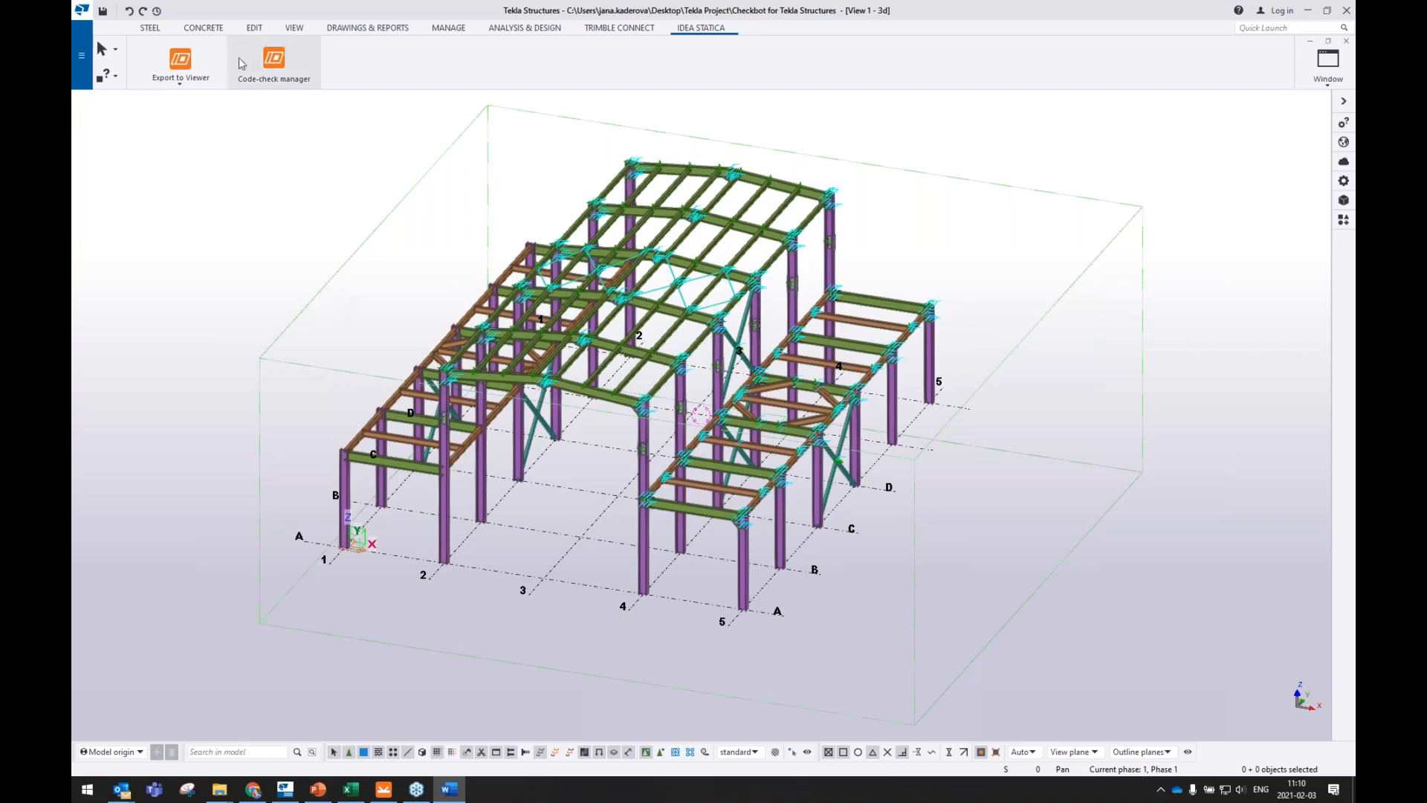
left_click(272, 68)
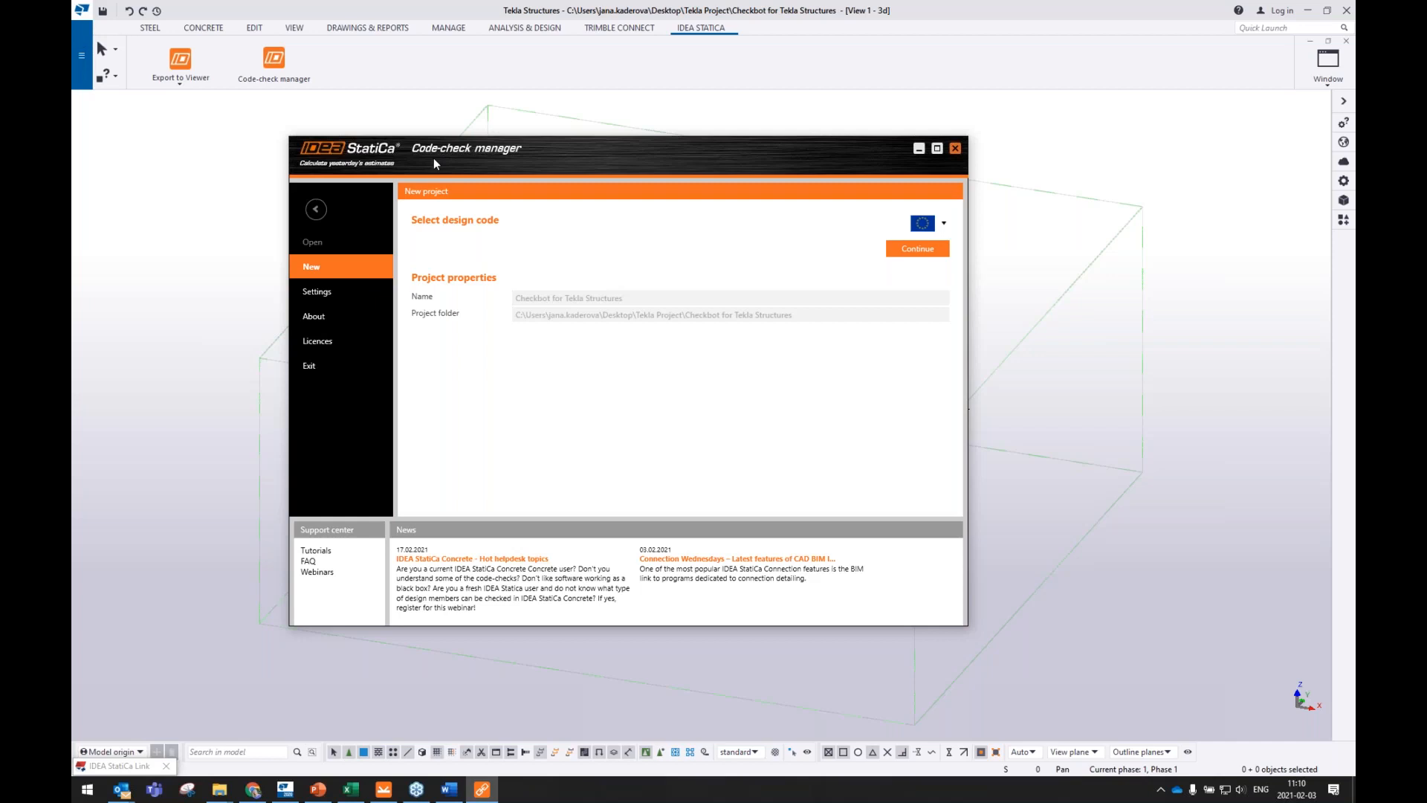
left_click(941, 225)
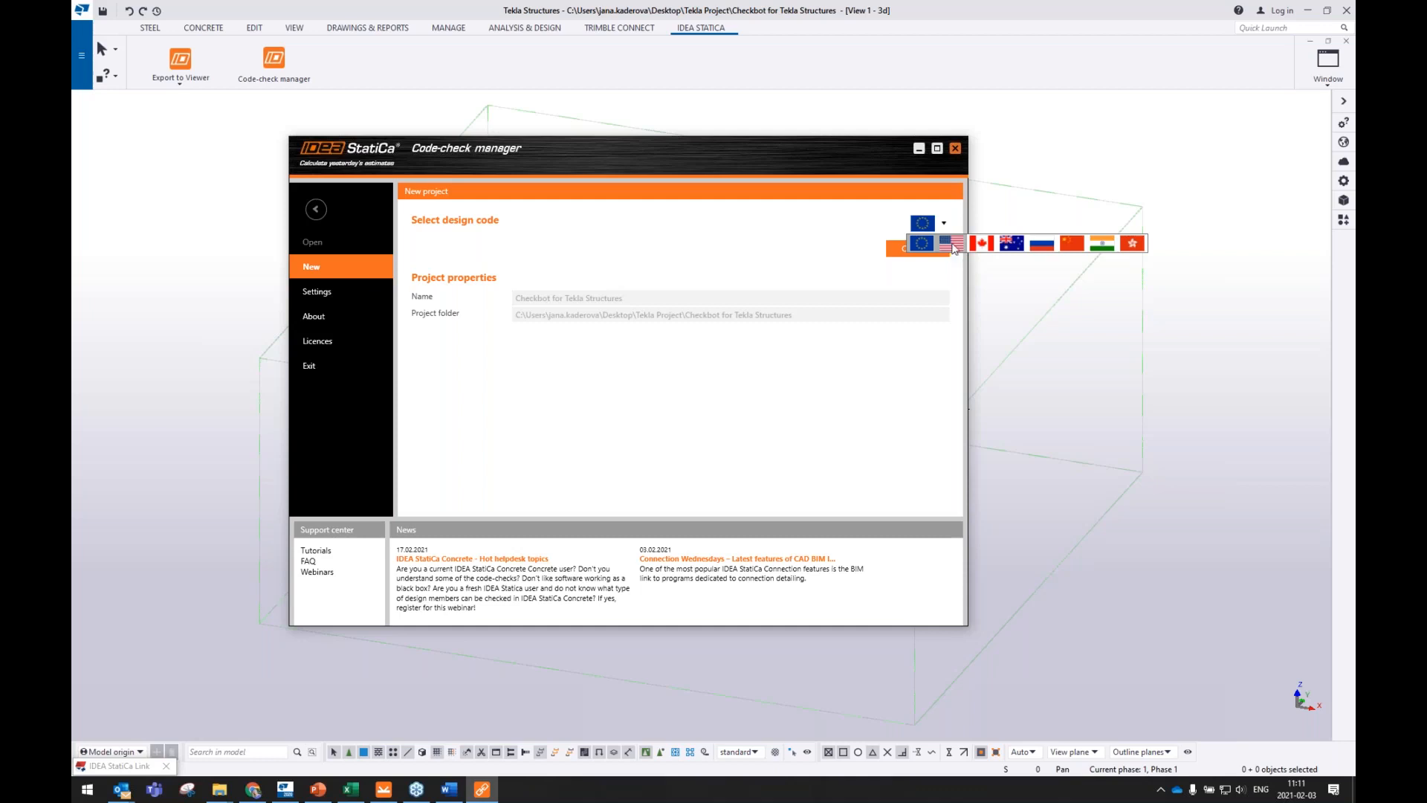
left_click(952, 245)
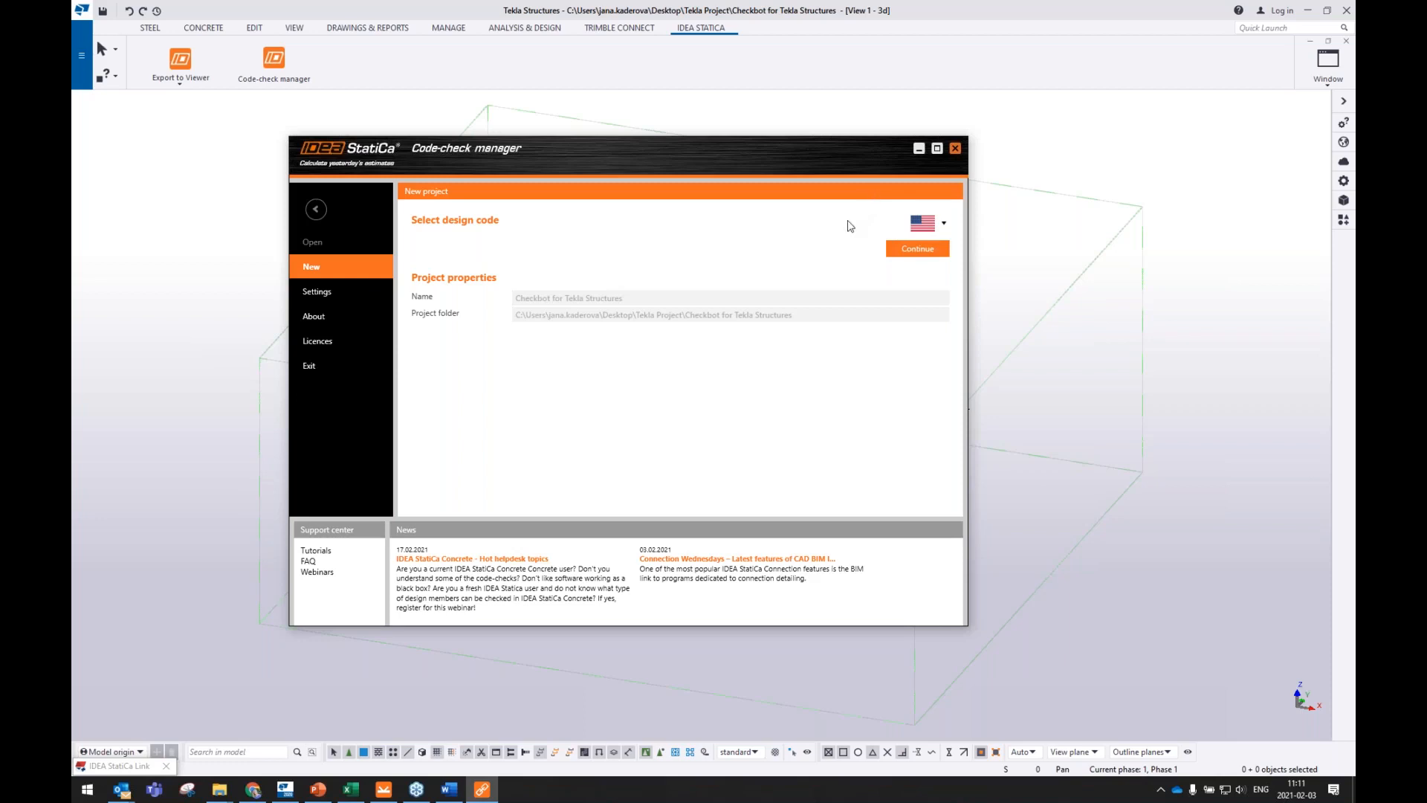
left_click(918, 251)
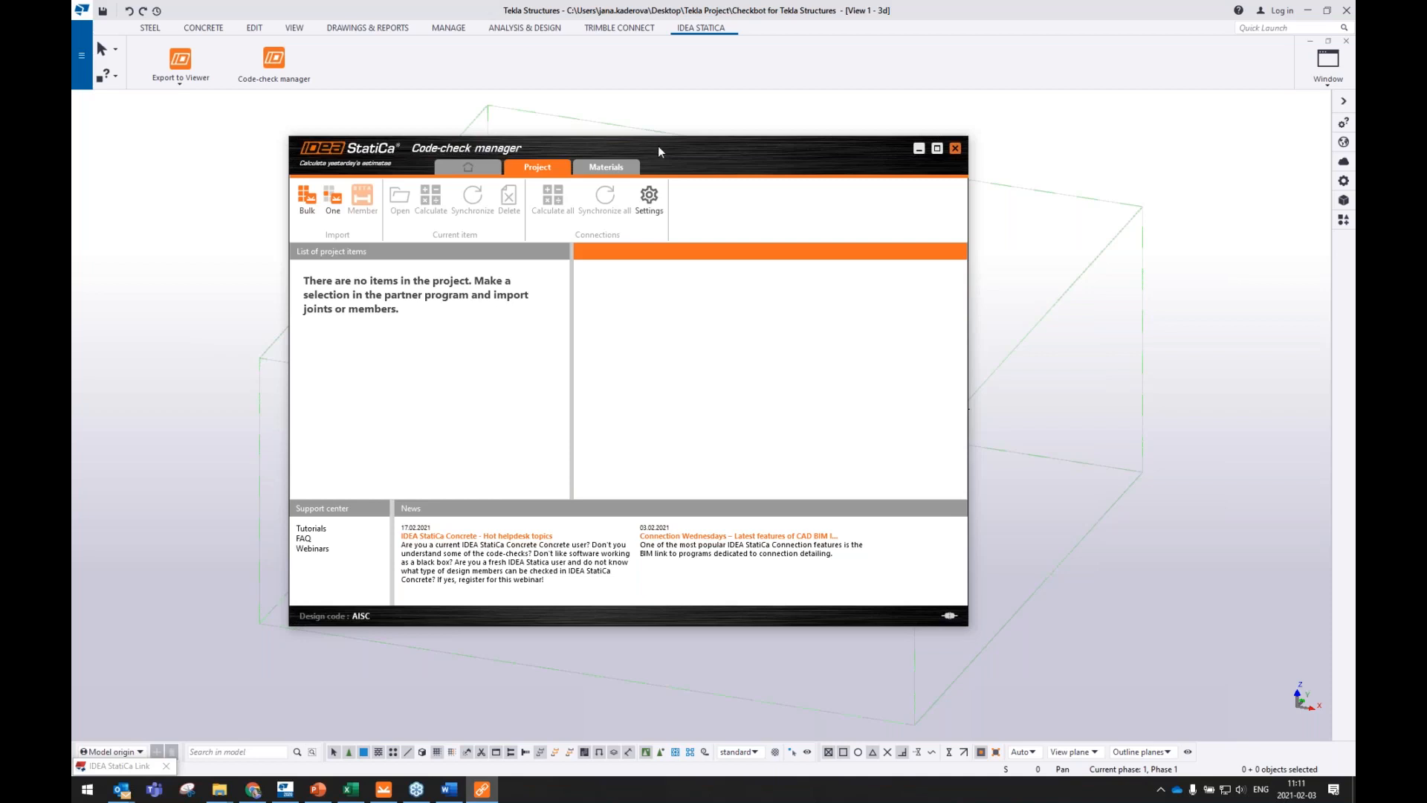
- Start importing a single connection and pick the mid point at the bolted column splice as its connection point
left_click_drag(670, 150, 989, 173)
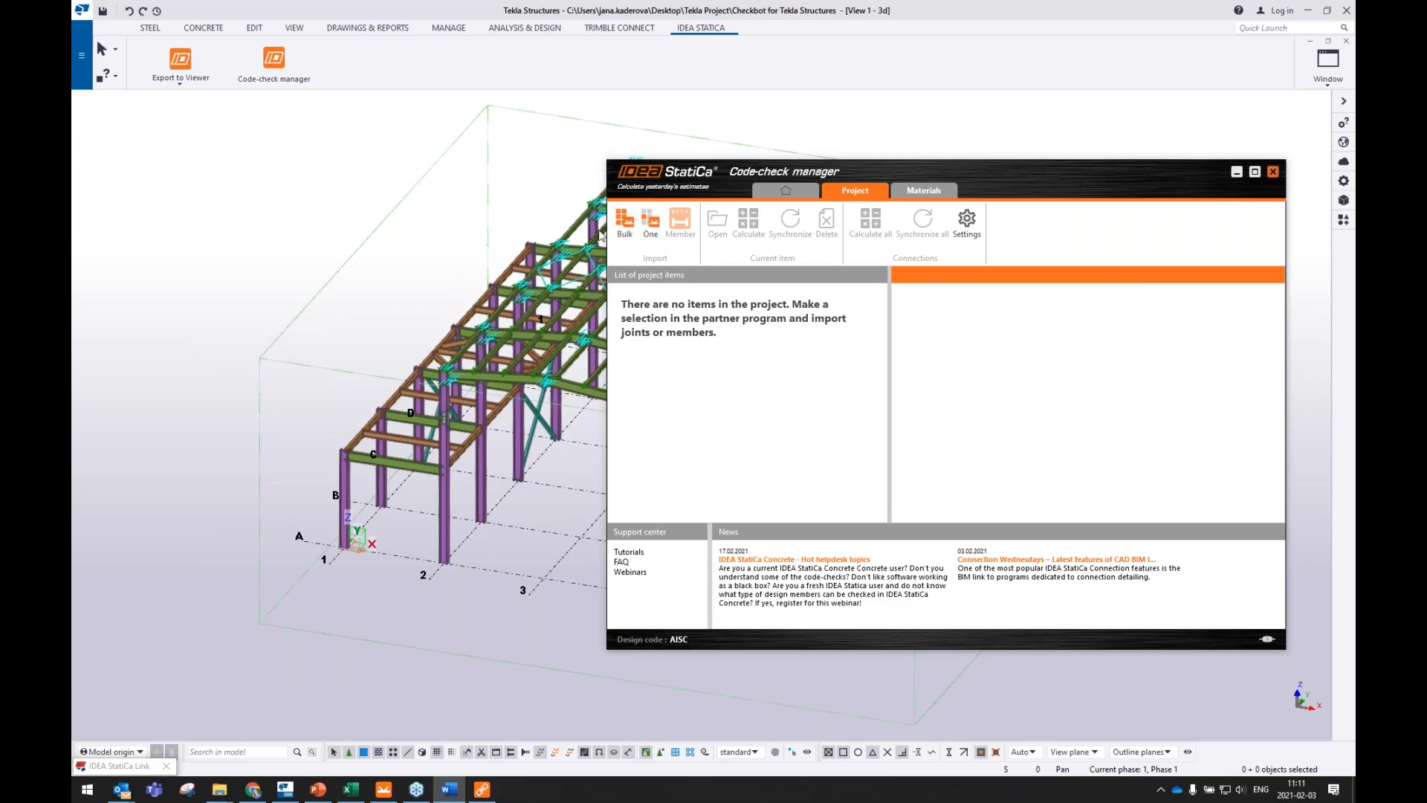
scroll(446, 430, "up", 1)
scroll(447, 430, "up", 5)
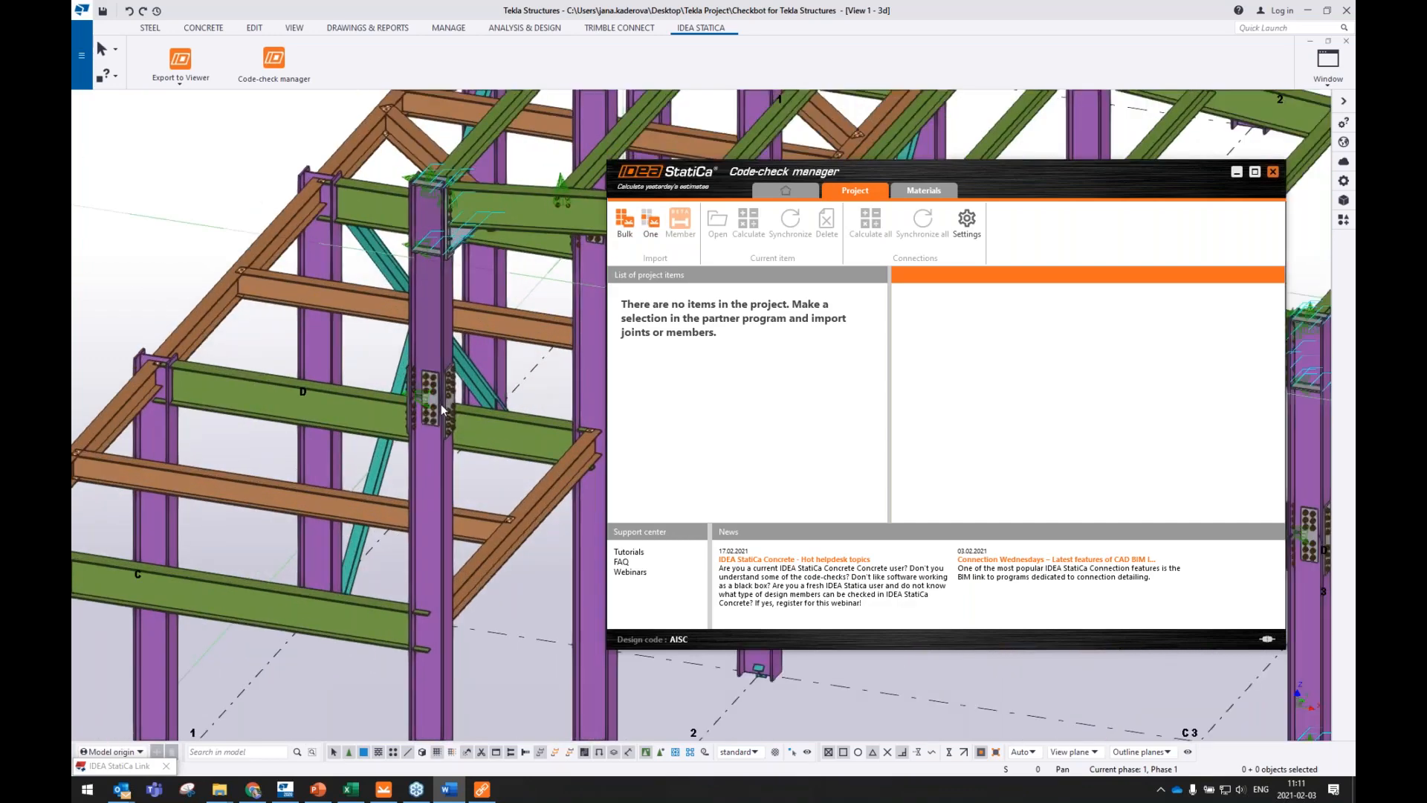
middle_click_drag(440, 407, 417, 350, "ctrl")
scroll(416, 354, "up", 6)
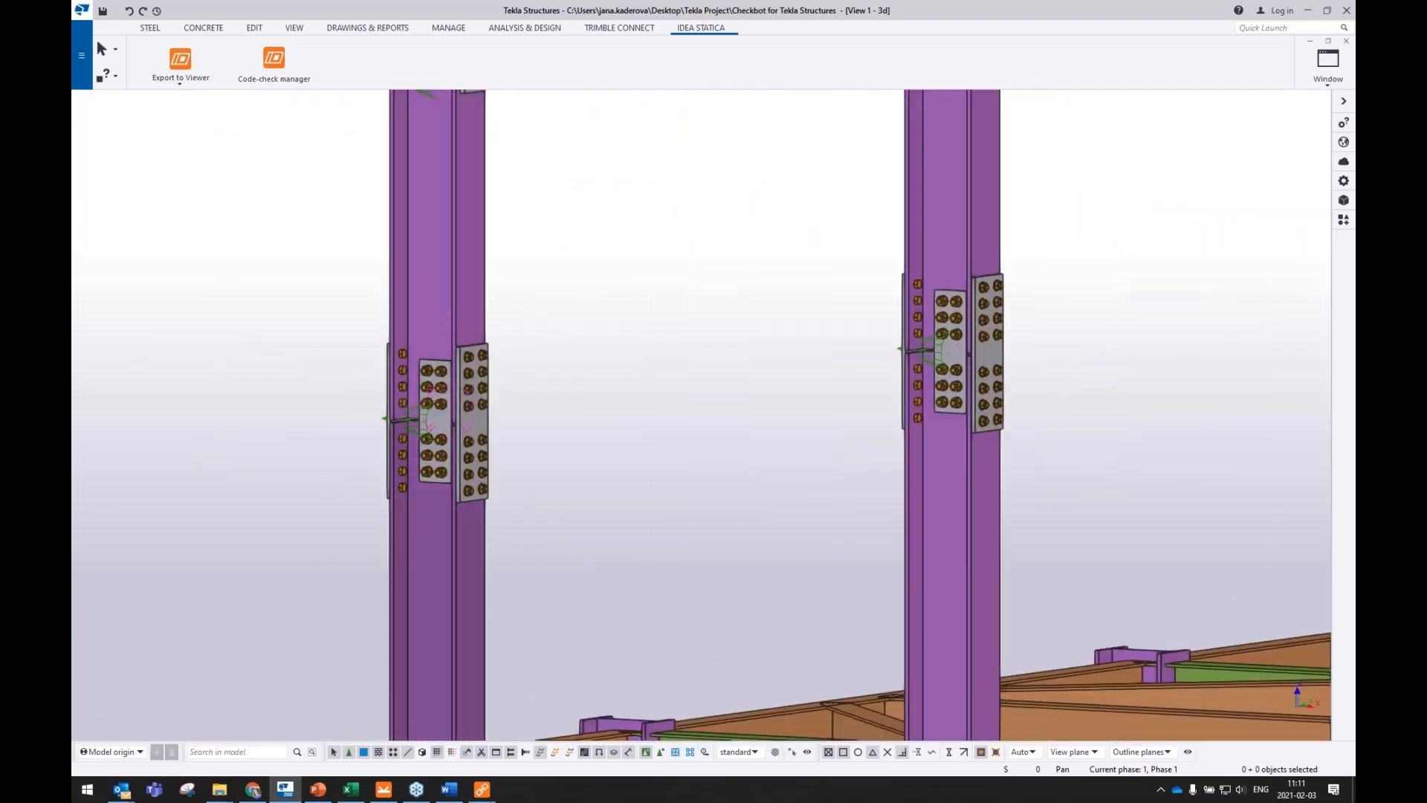
left_click(482, 789)
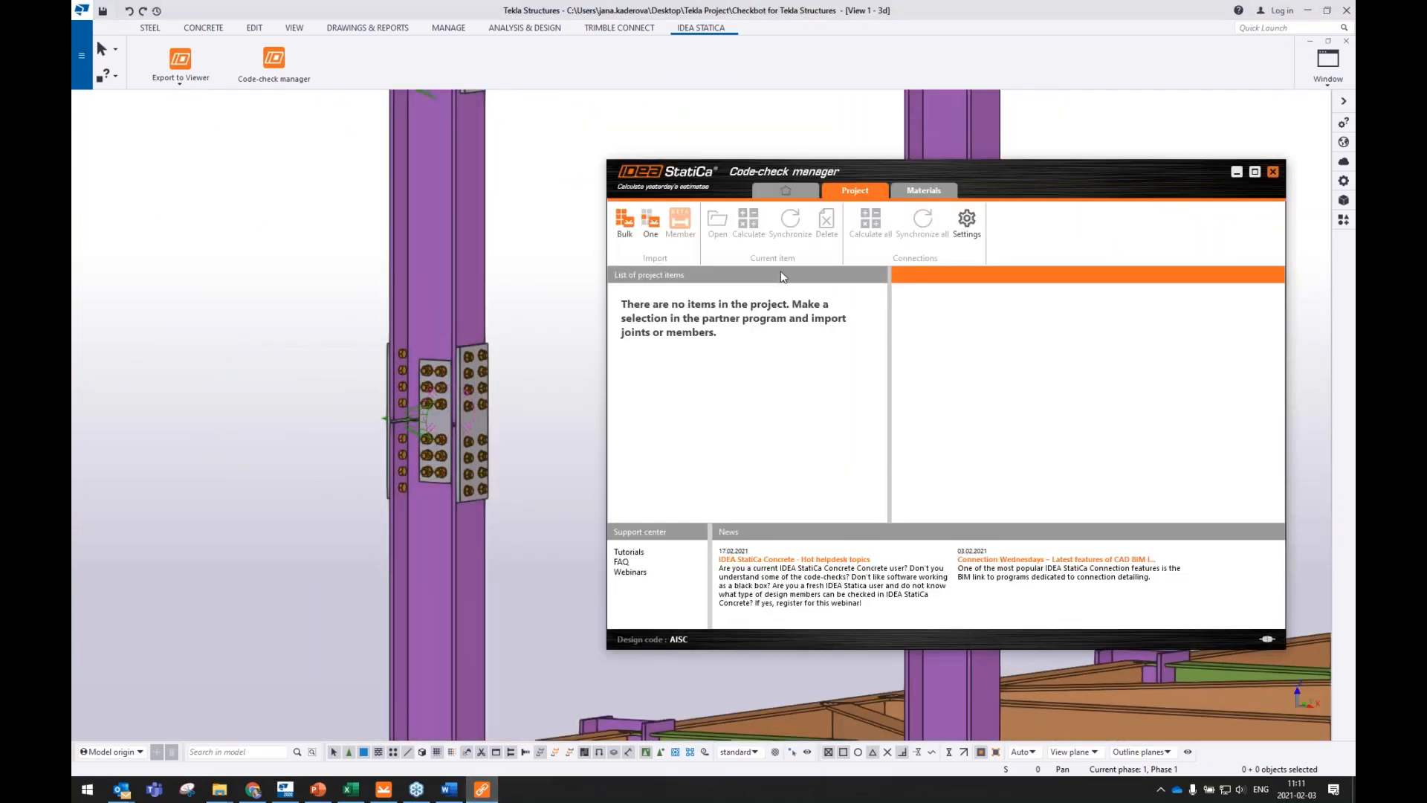
left_click(651, 227)
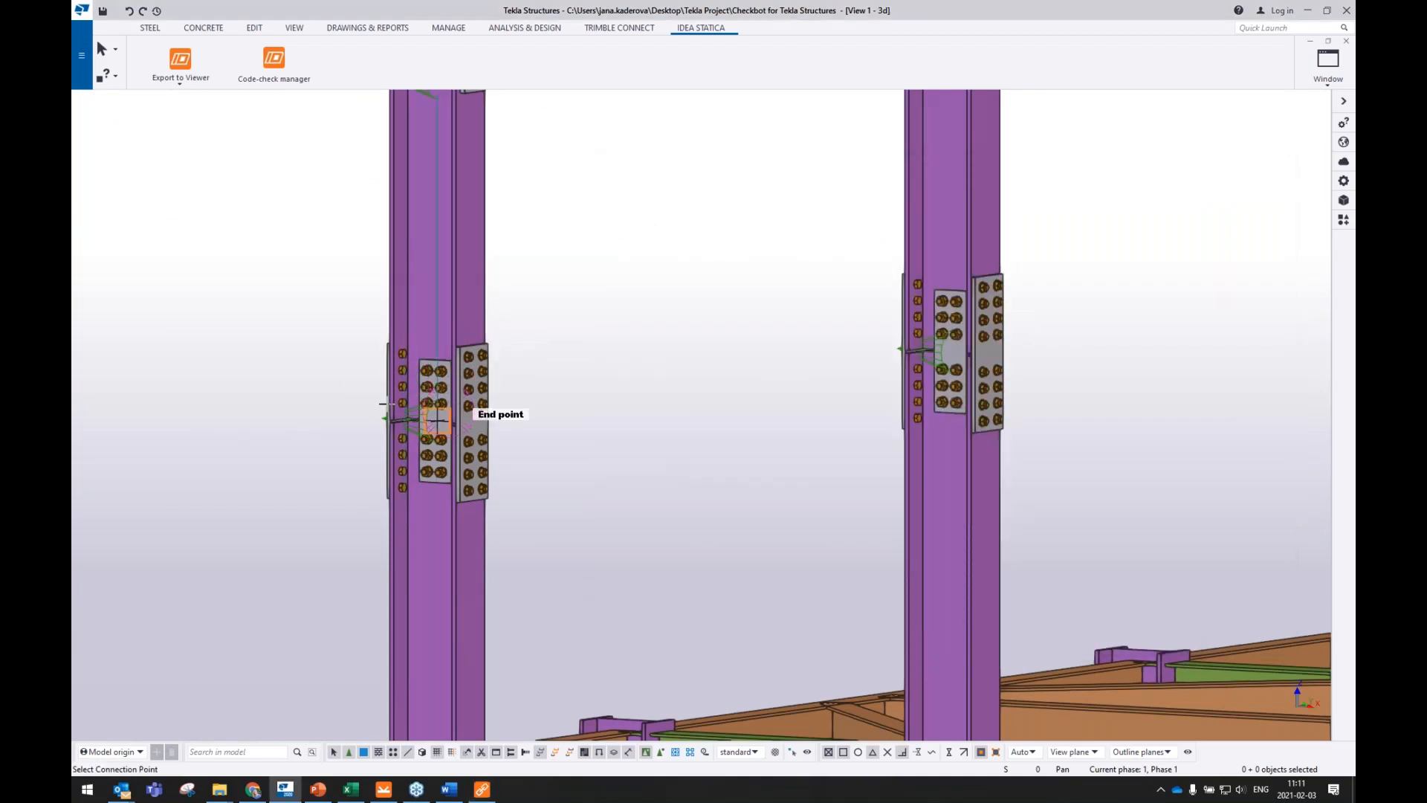
scroll(373, 405, "up", 1)
scroll(373, 405, "up", 1)
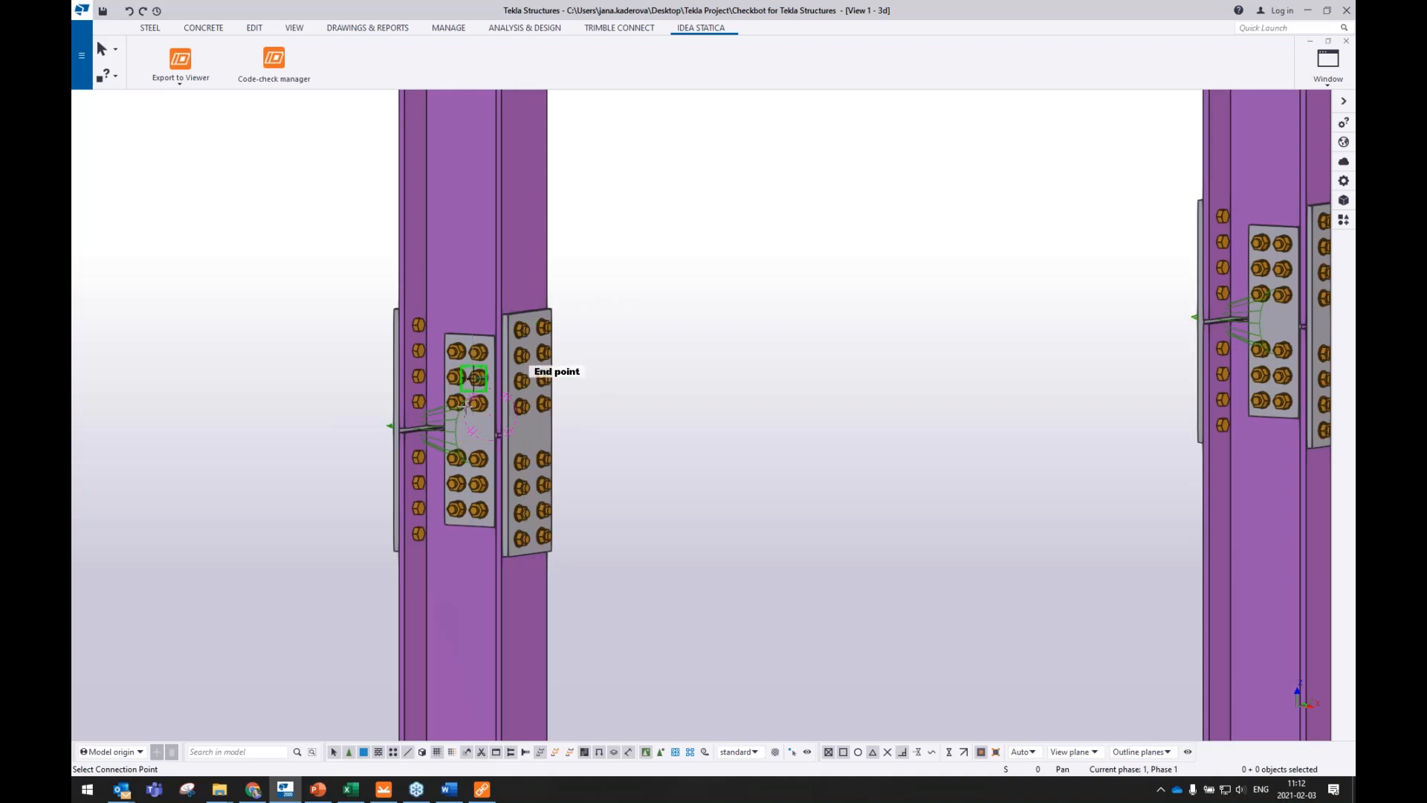
scroll(464, 416, "up", 2)
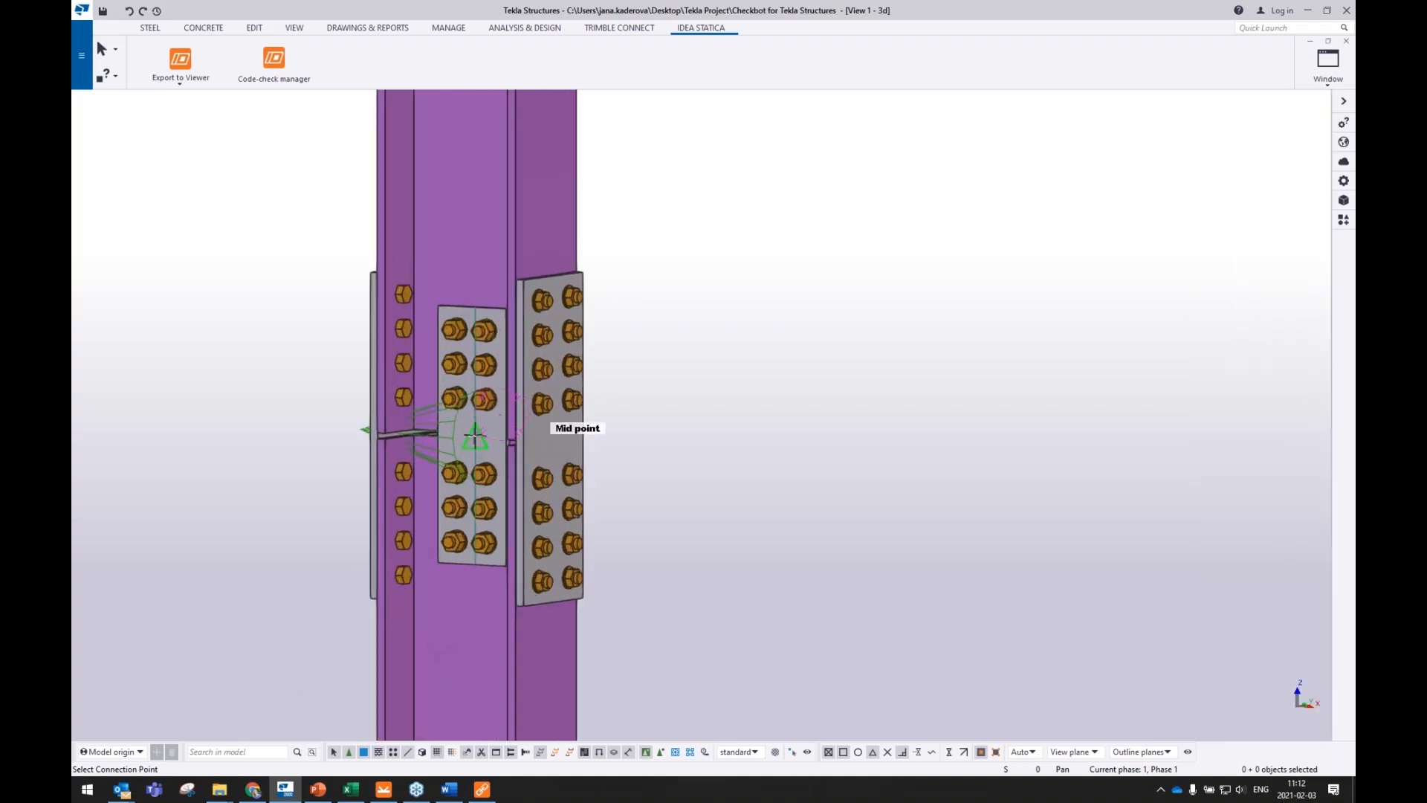
left_click(474, 437)
- Select the column segments above and below the splice as the connection's members and confirm the selection
scroll(443, 416, "down", 4)
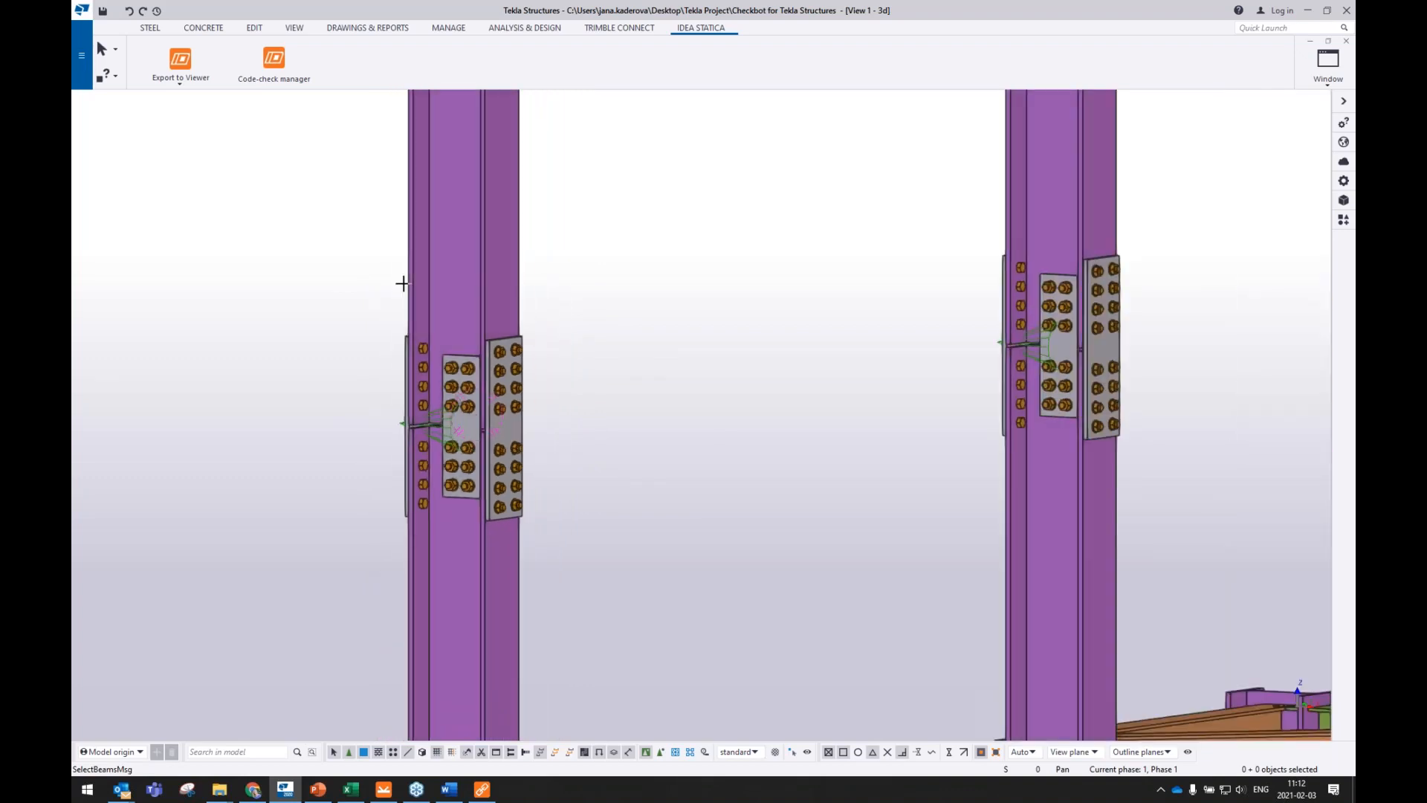
scroll(286, 336, "down", 2)
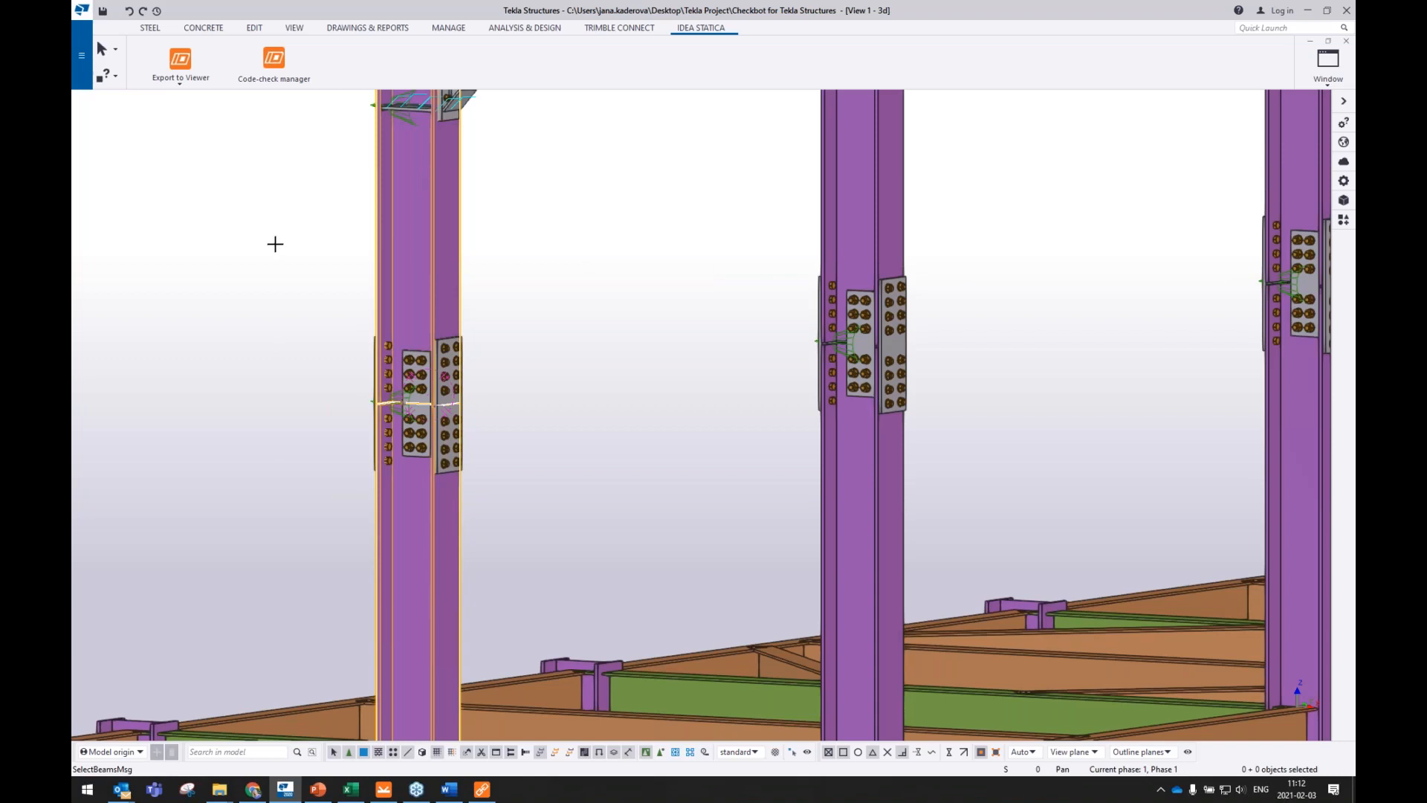
middle_click(275, 244)
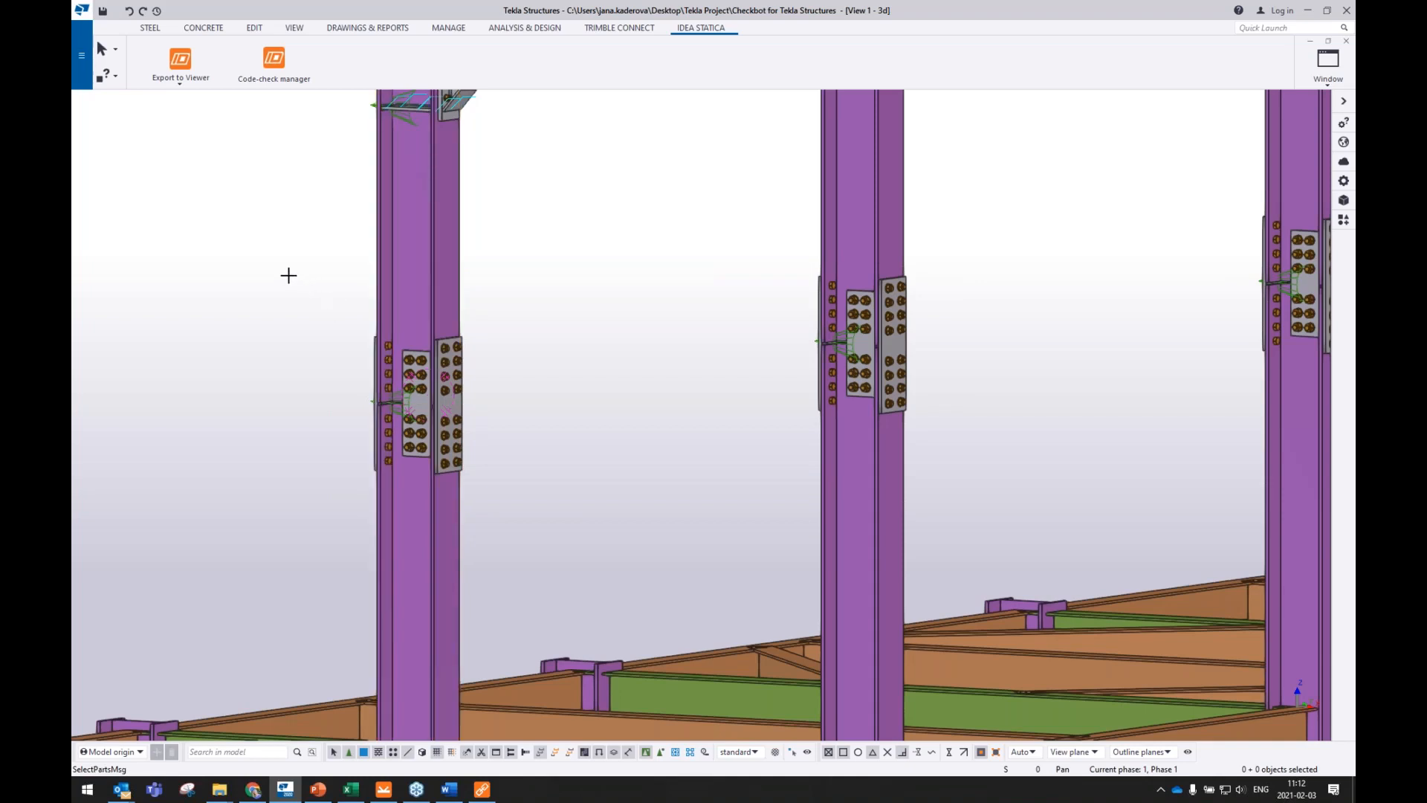
- Select all splice plates and bolts around the joint as connection parts and import them including the recommended welds
left_click_drag(288, 275, 551, 539)
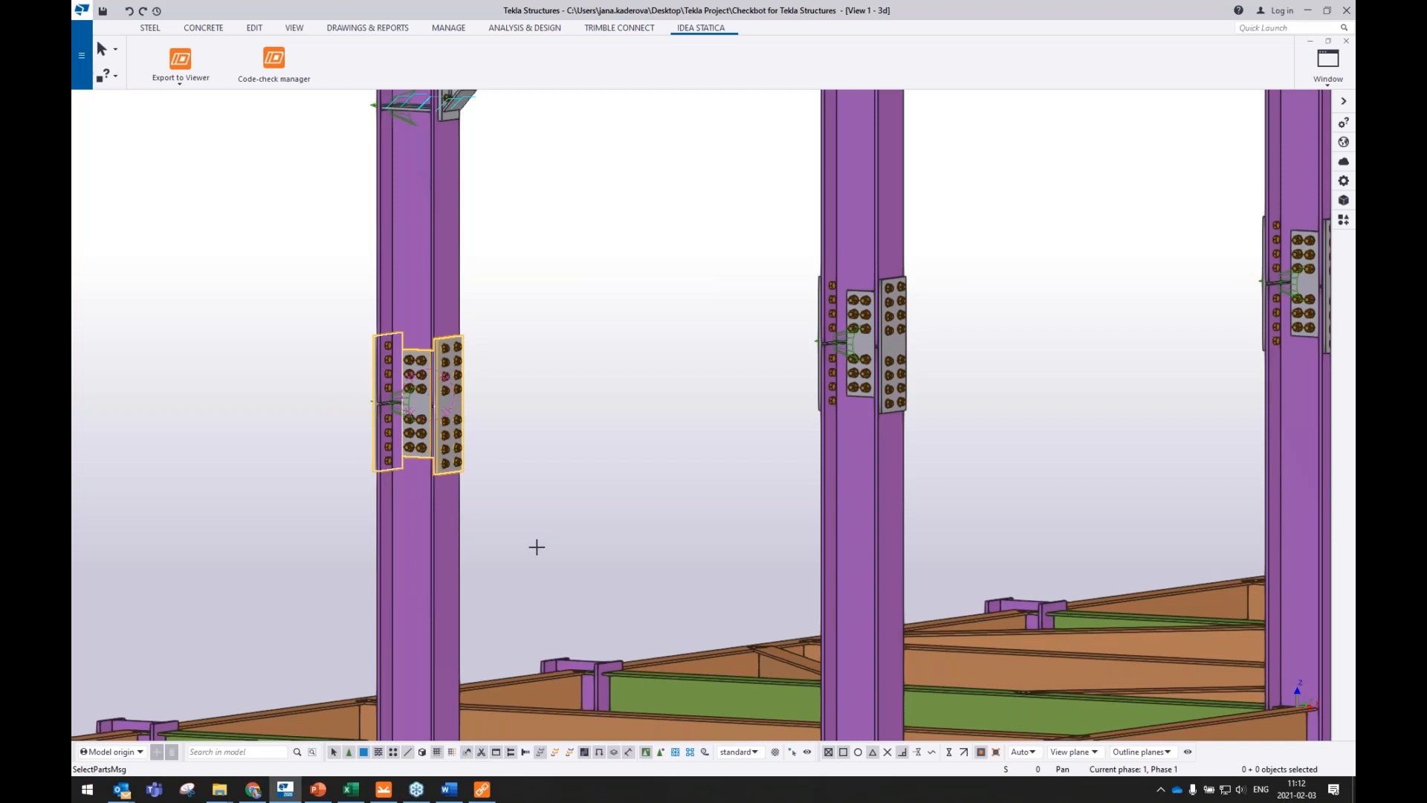
key("space")
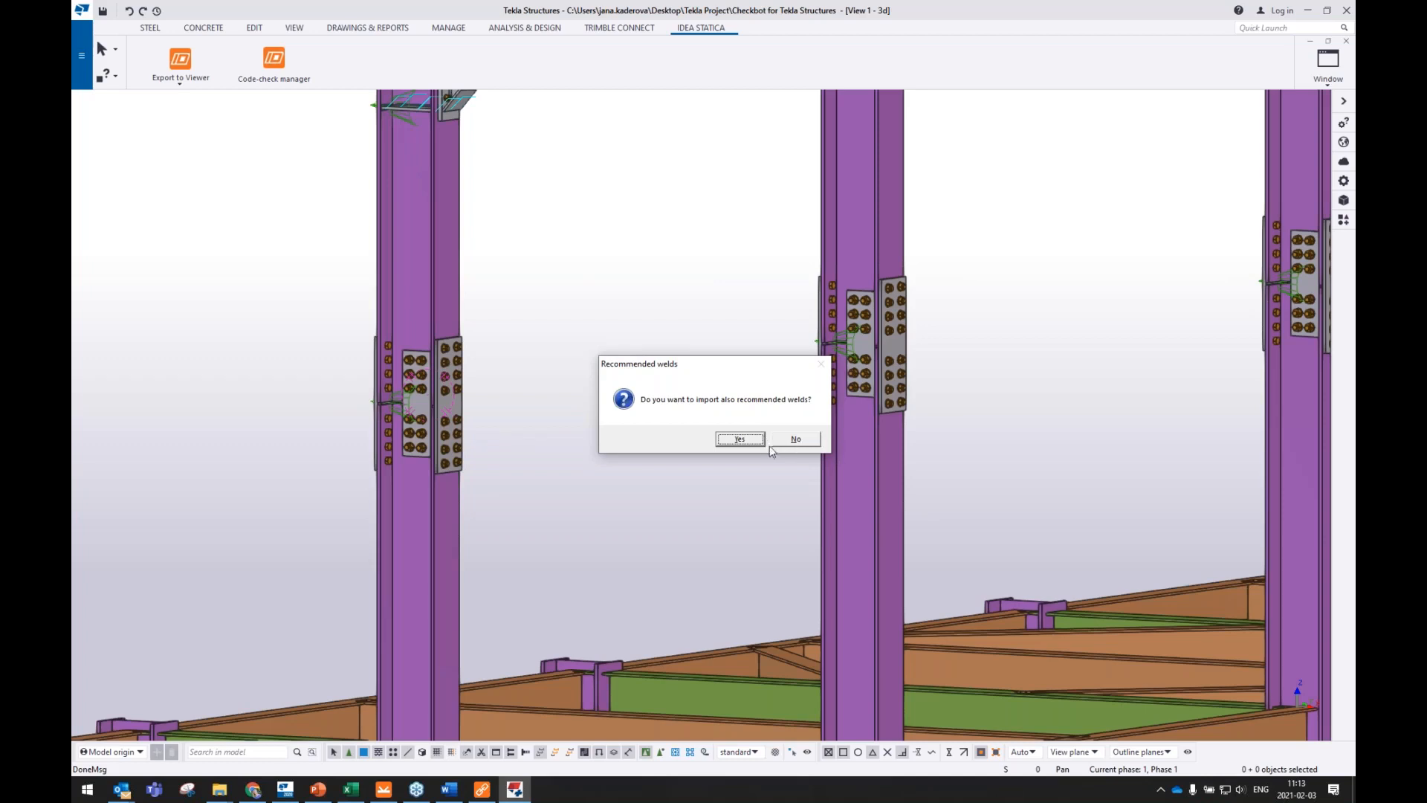
left_click(736, 442)
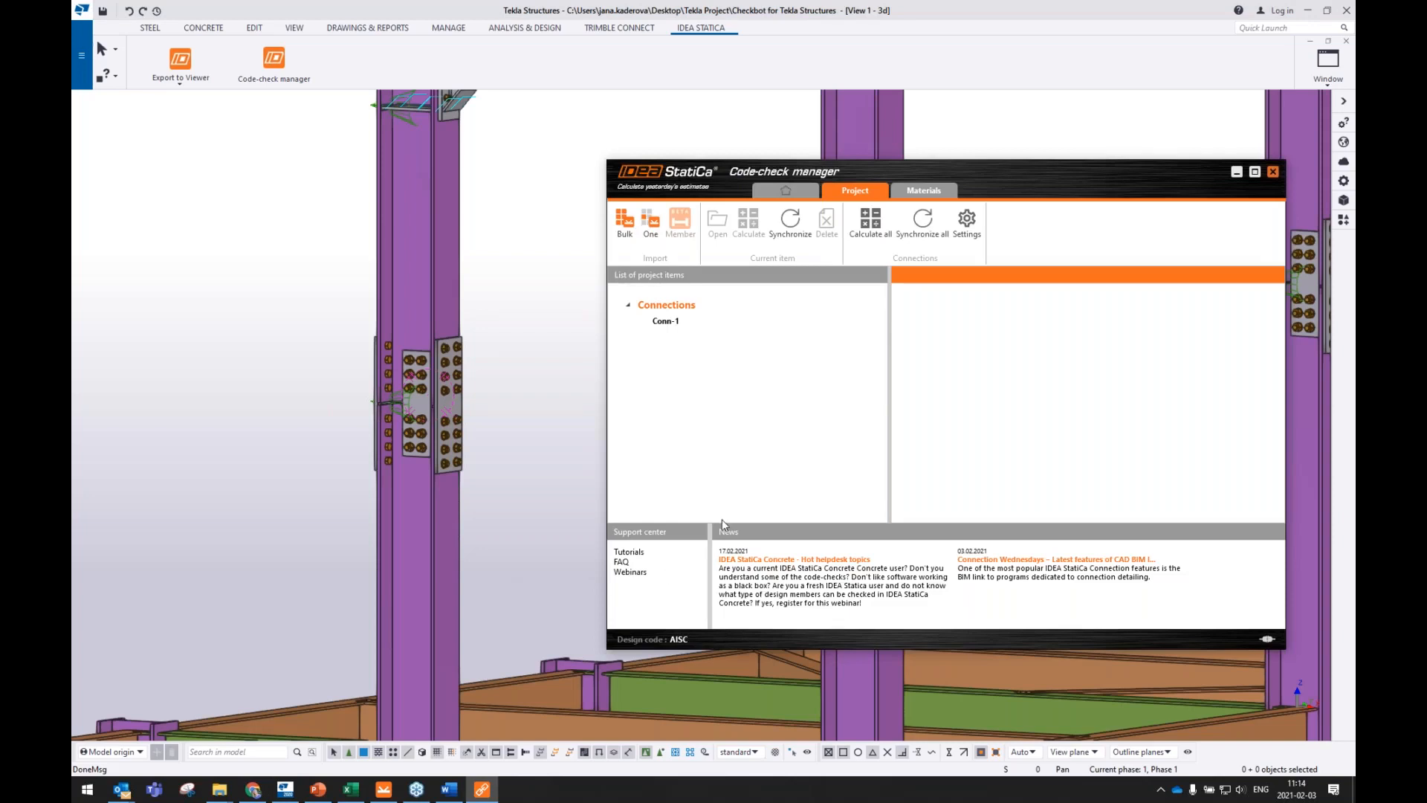
- Open the imported Conn-1 in IDEA StatiCa Connection and review its member, cut and plate definitions
left_click(672, 328)
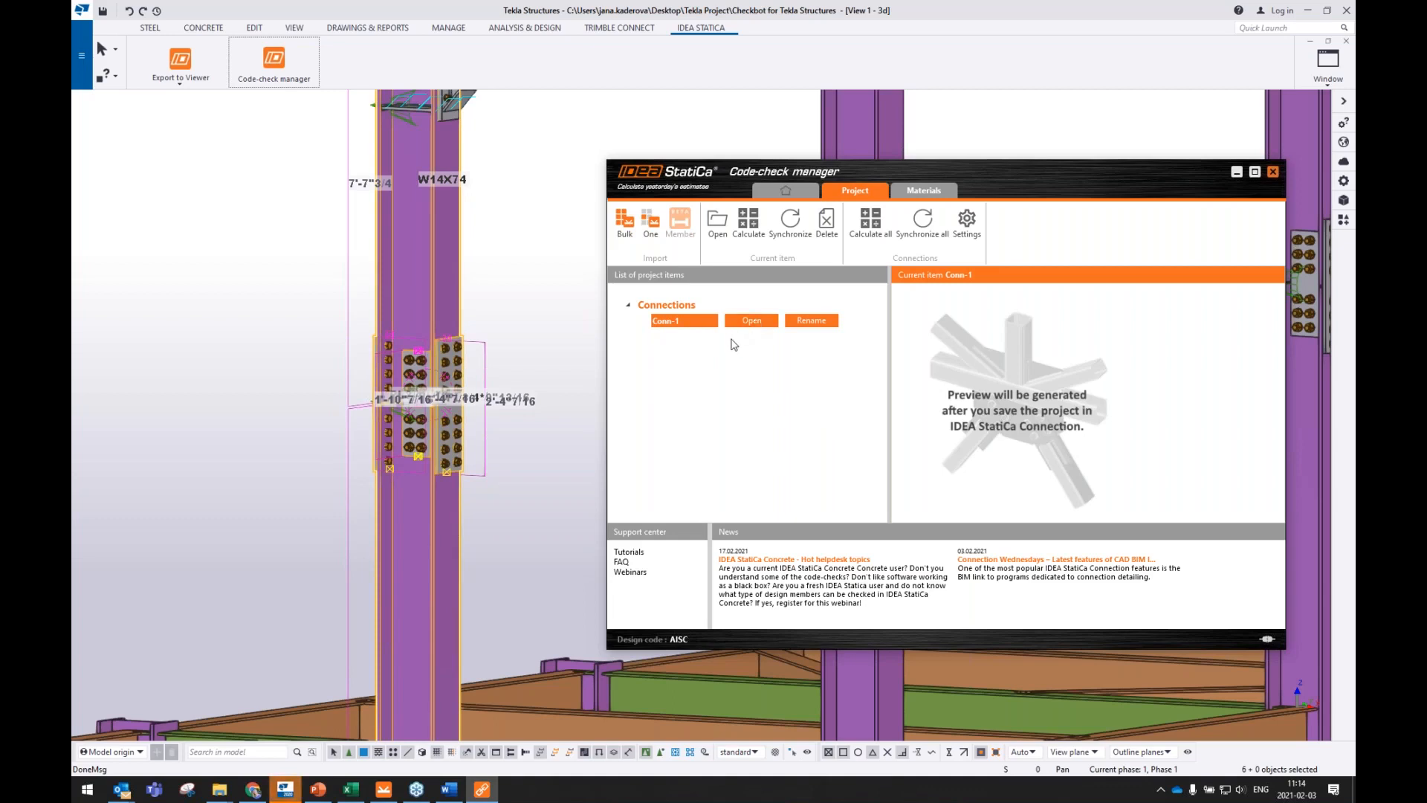
left_click(747, 325)
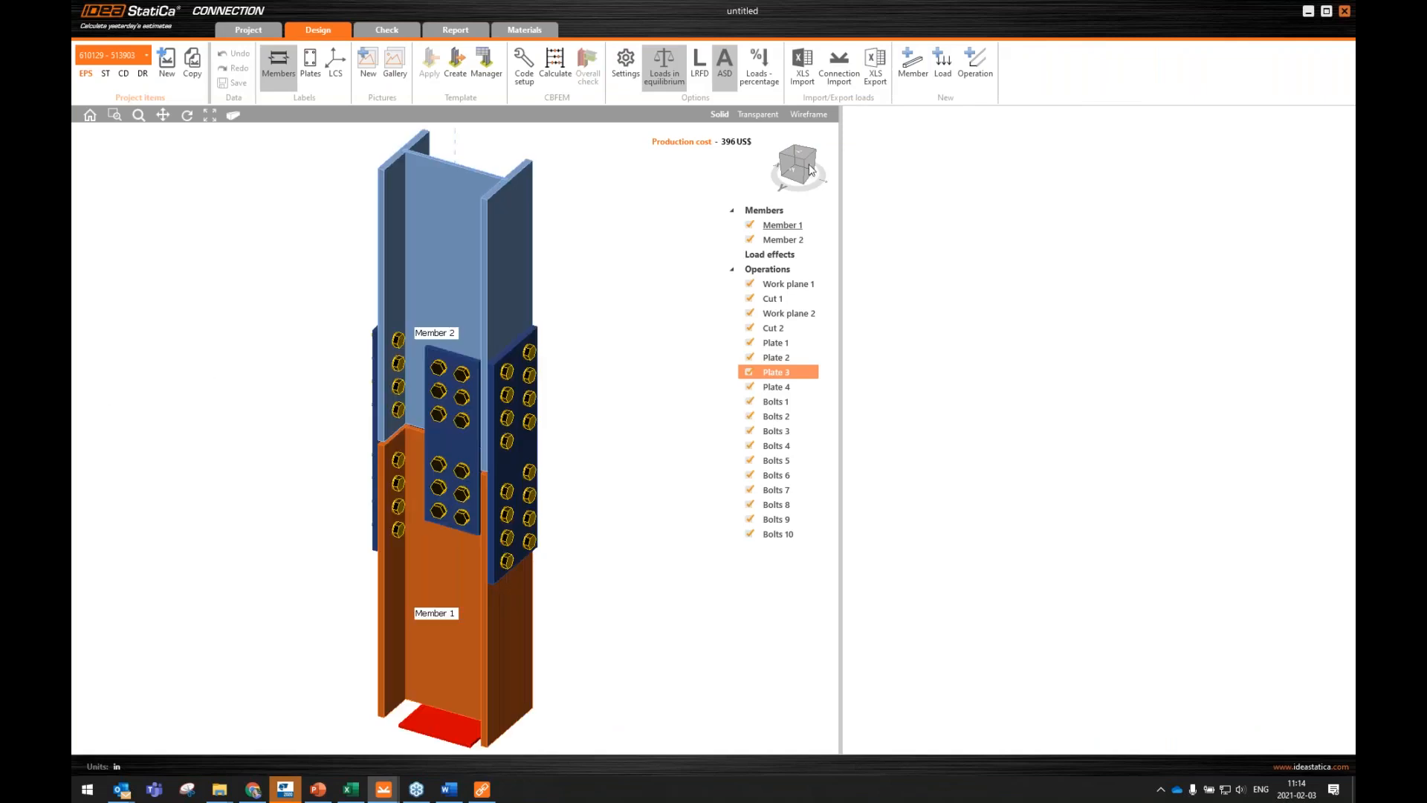
left_click(773, 240)
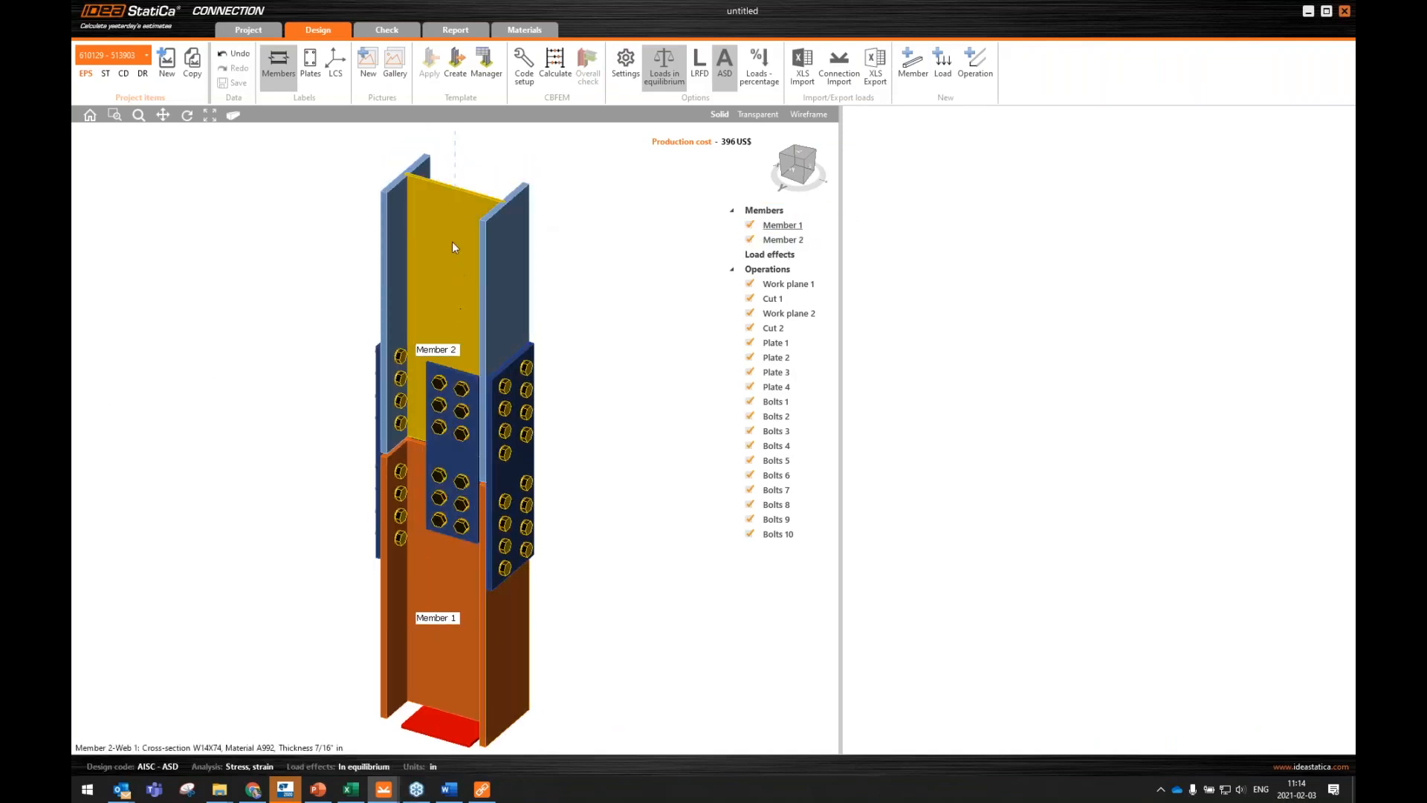
left_click(782, 342)
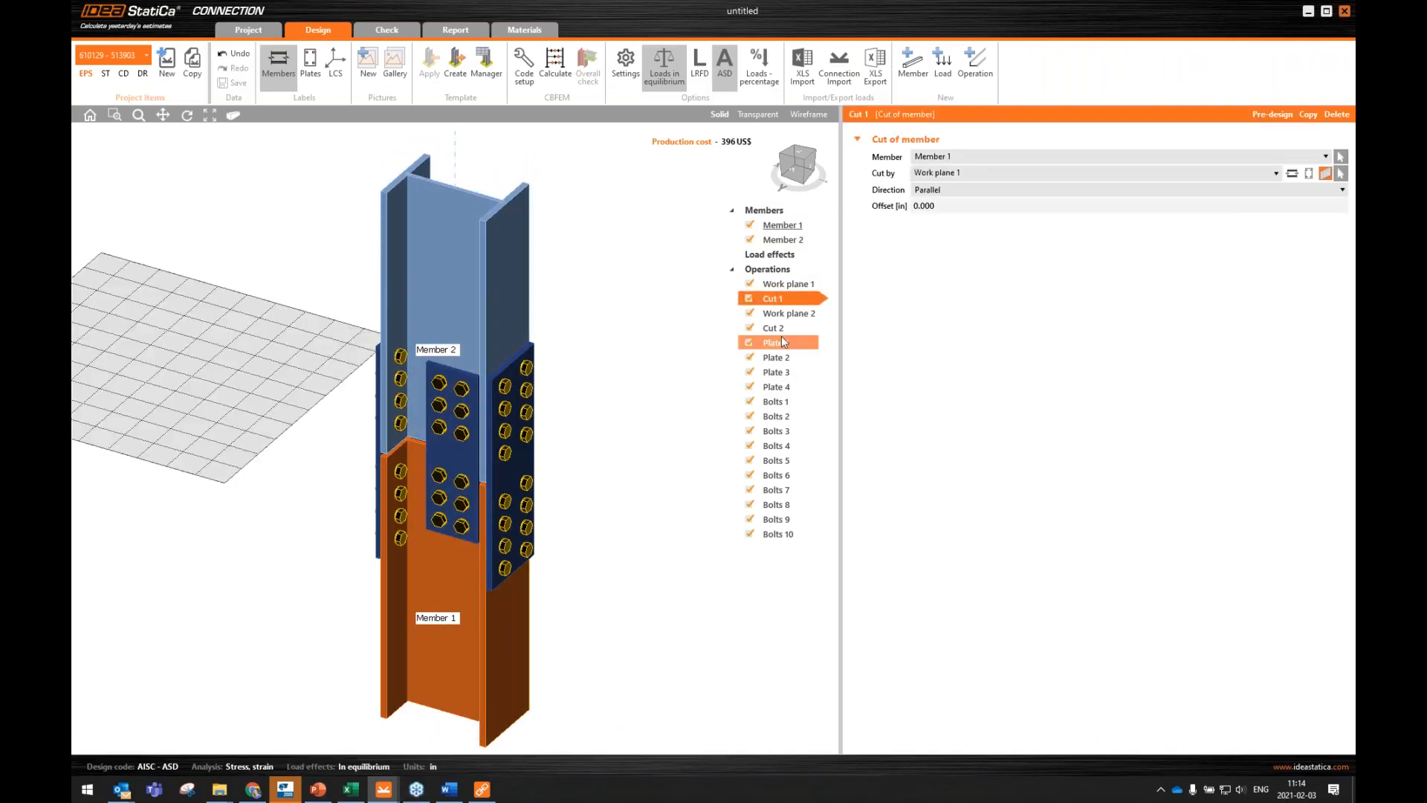
left_click(784, 373)
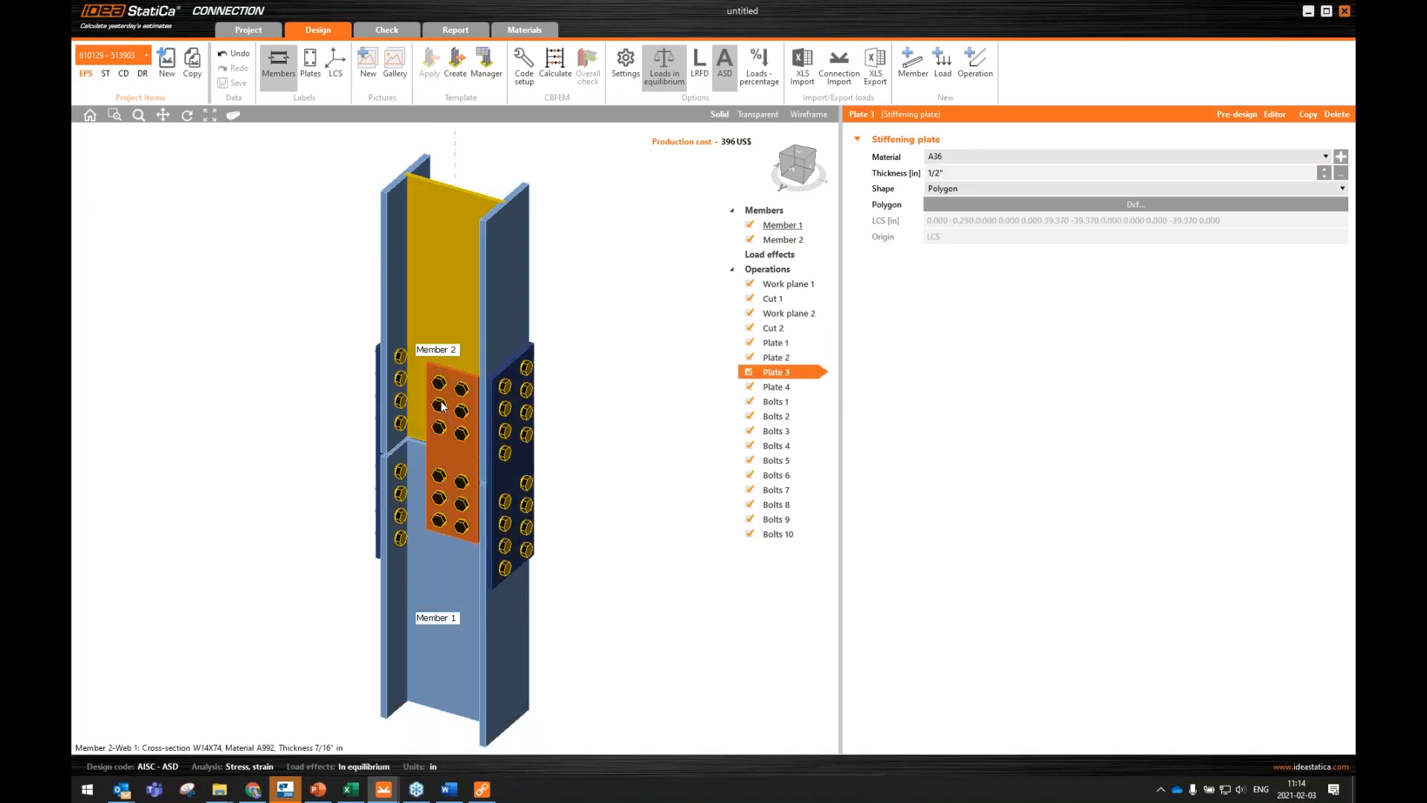
- Add a first load effect to the column splice connection
left_click(766, 257)
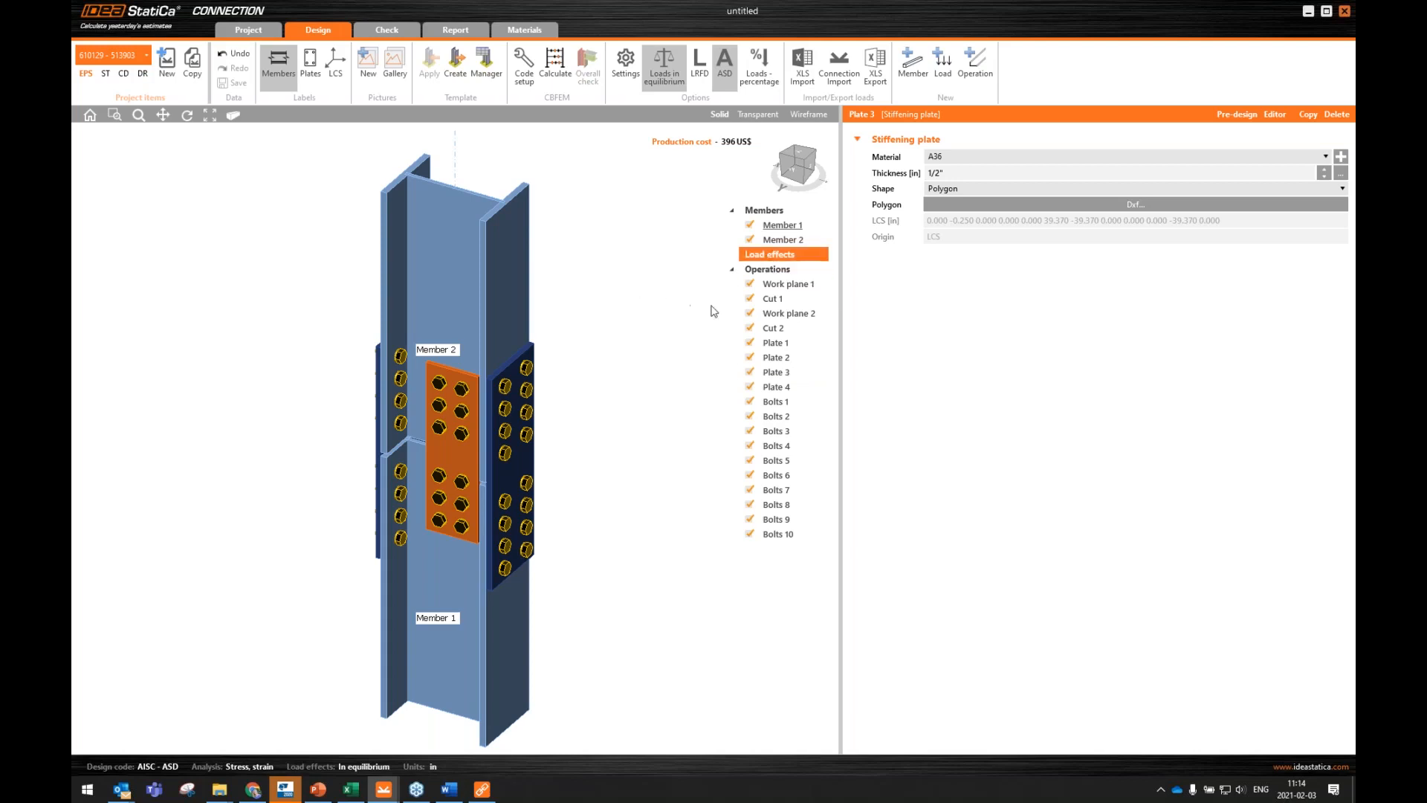
right_click(784, 257)
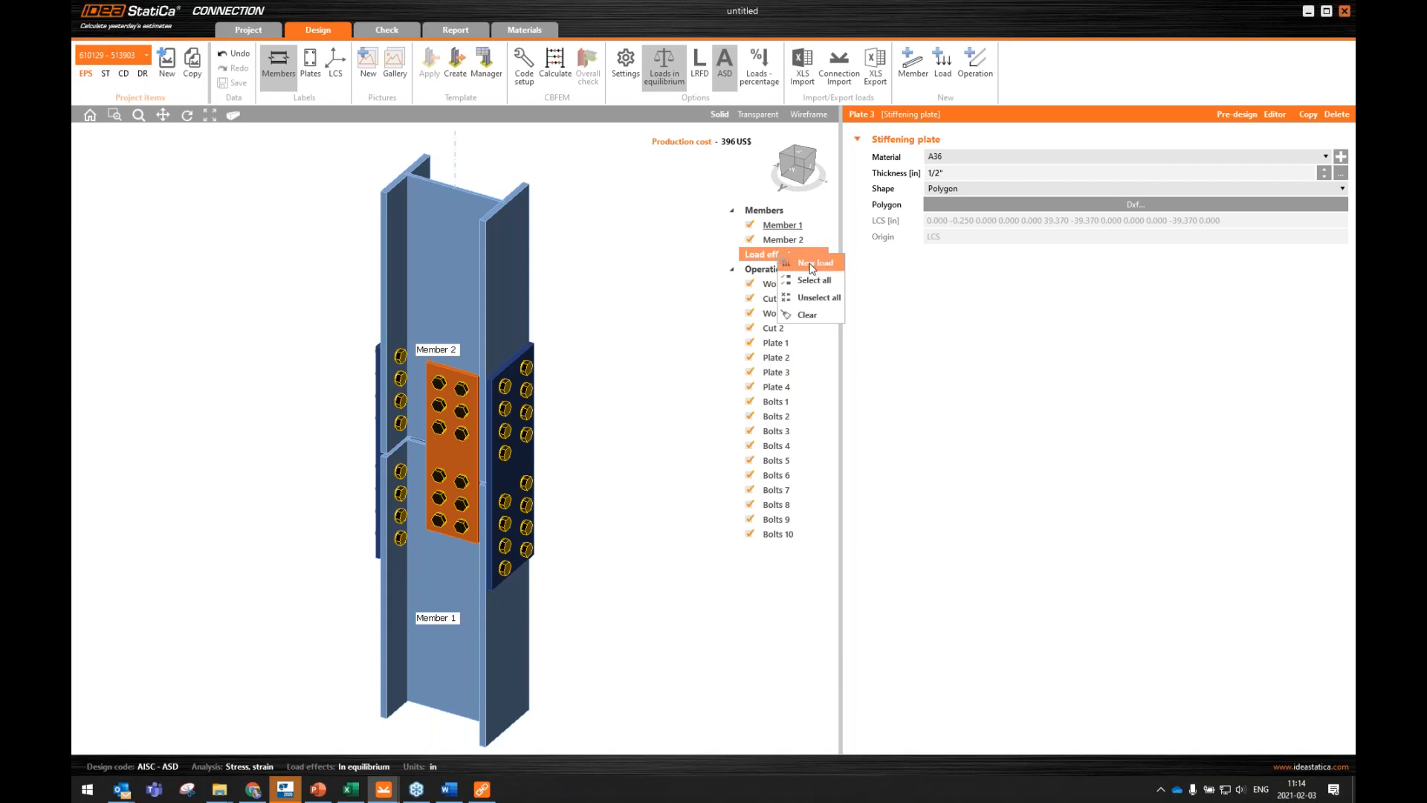
left_click(811, 265)
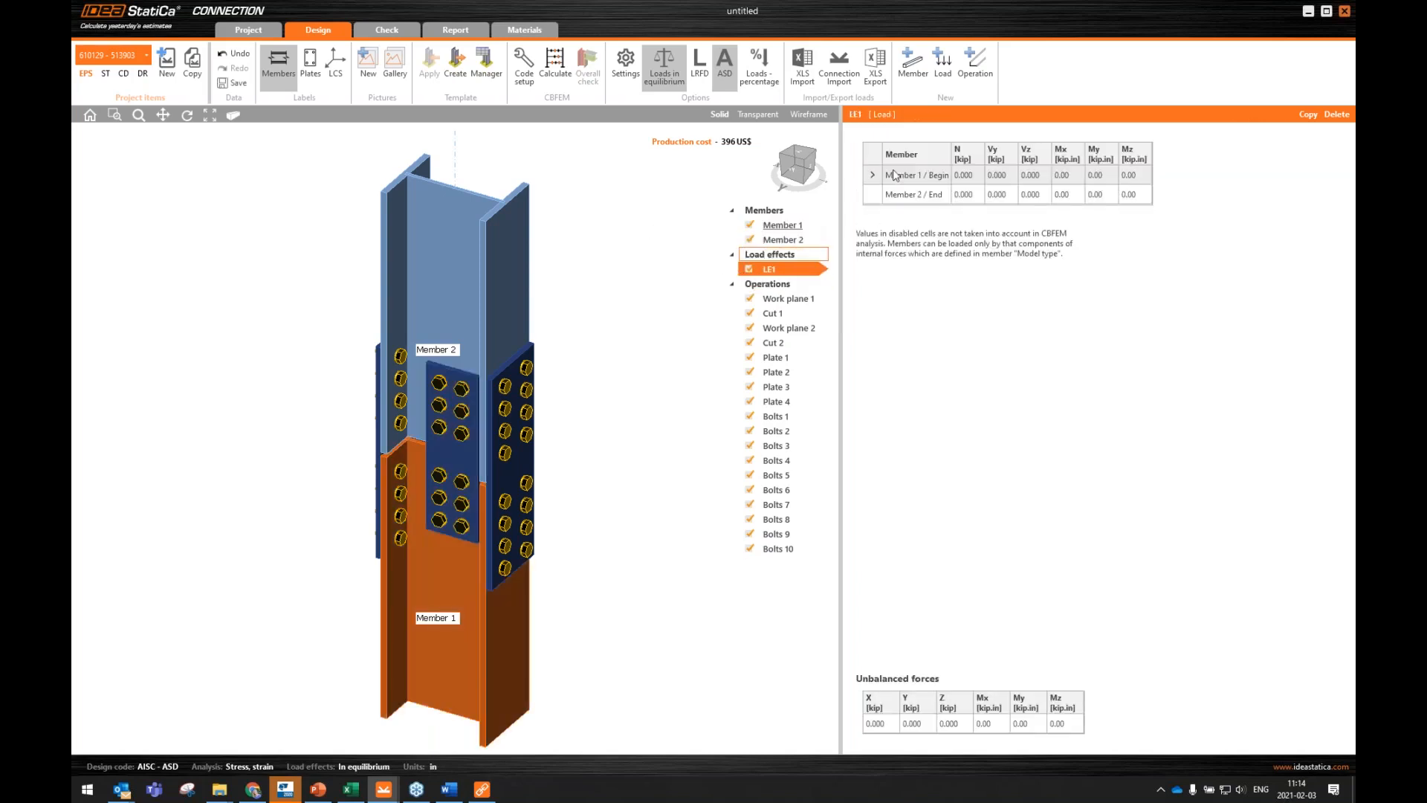
right_click(773, 254)
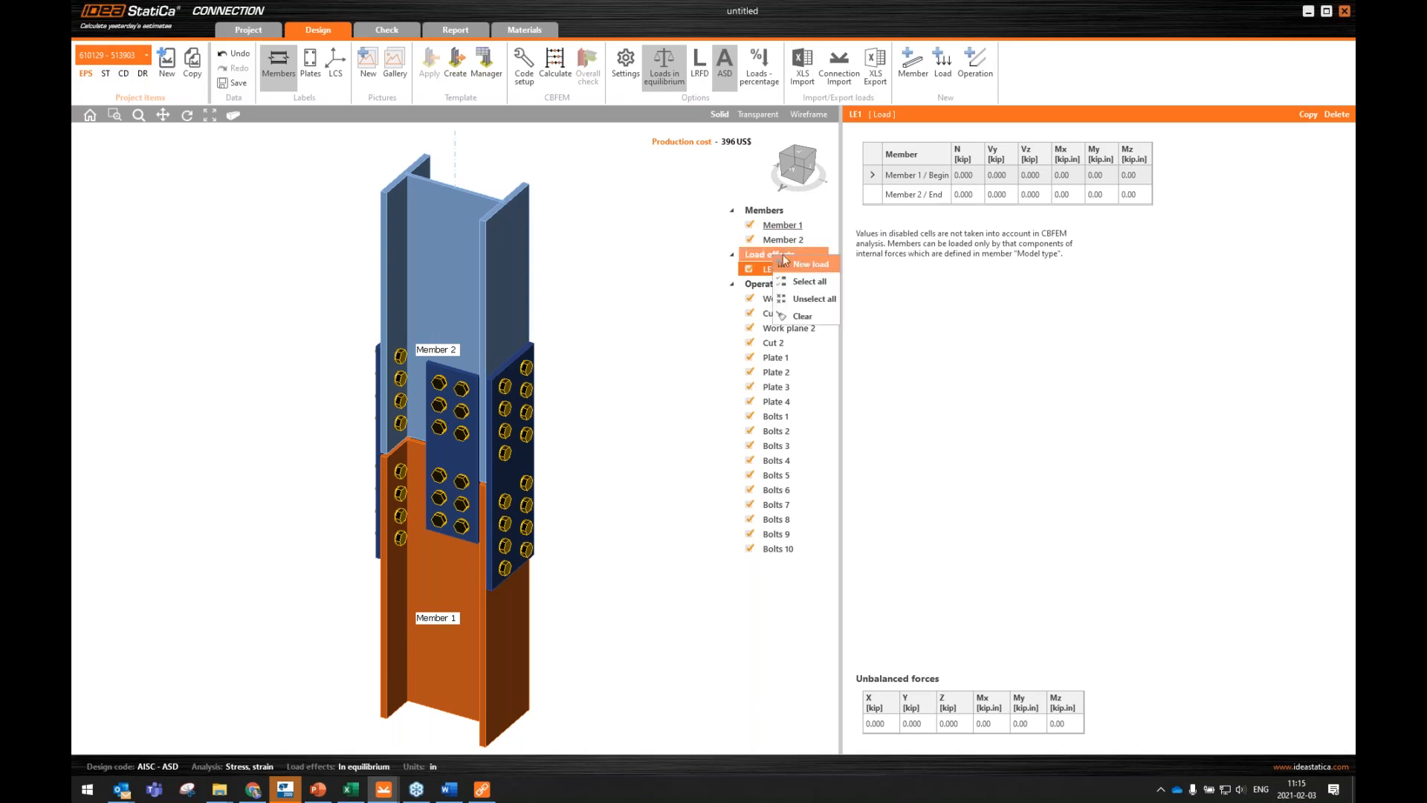
left_click(676, 287)
- Set the axial force N in LE1 to 180 kip for Member 1 and -180 kip for Member 2
left_click(977, 176)
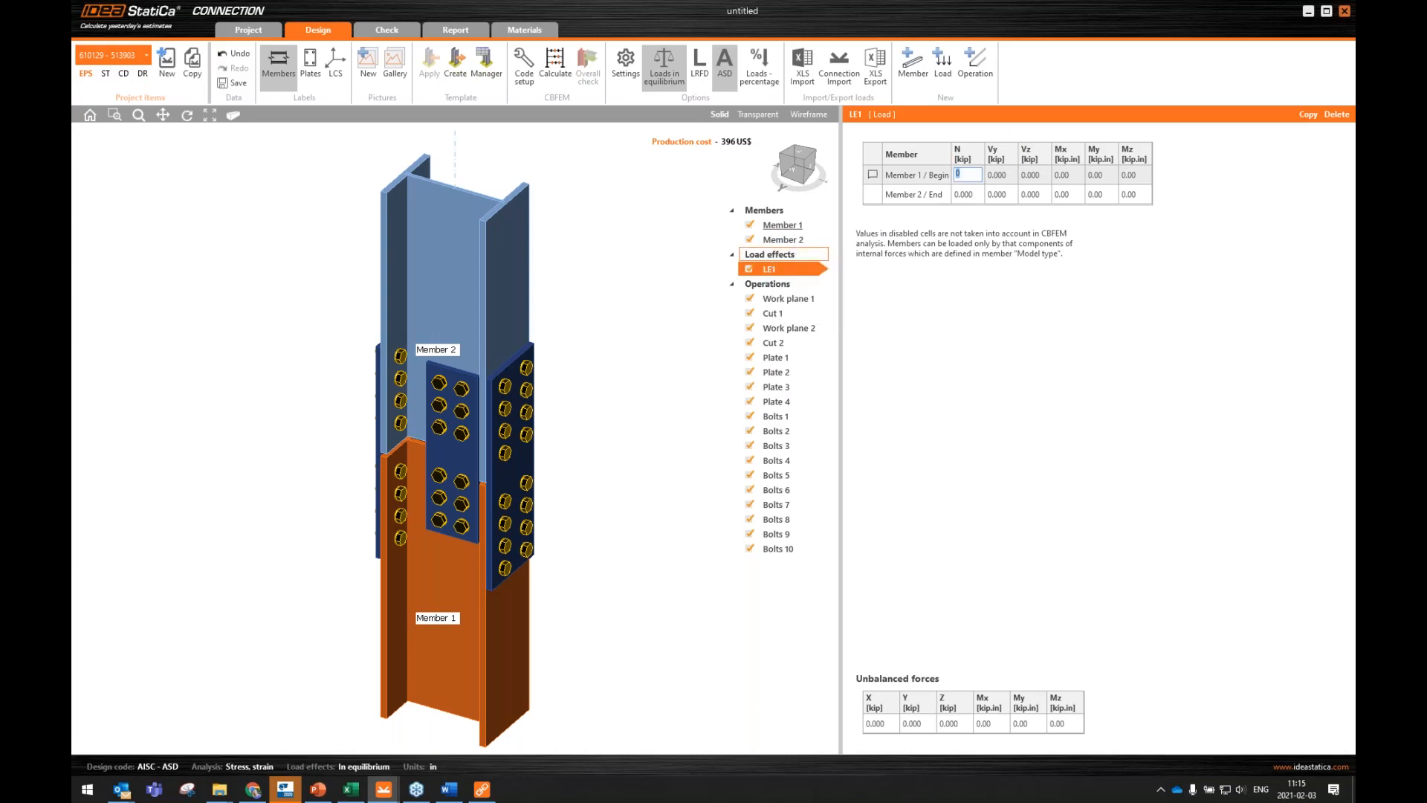
type("180")
key("Tab")
left_click(966, 196)
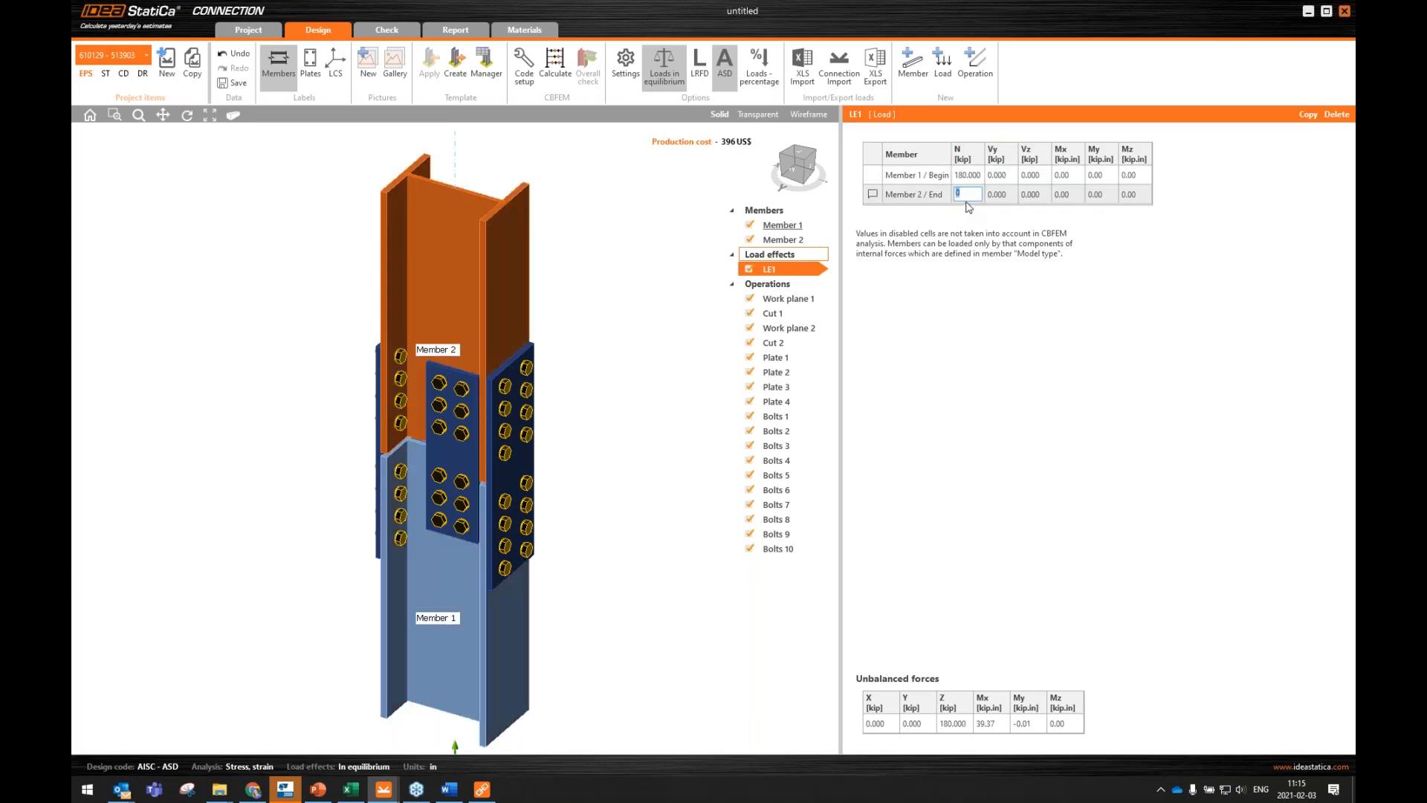
type("-180")
key("Tab")
scroll(348, 476, "down", 2)
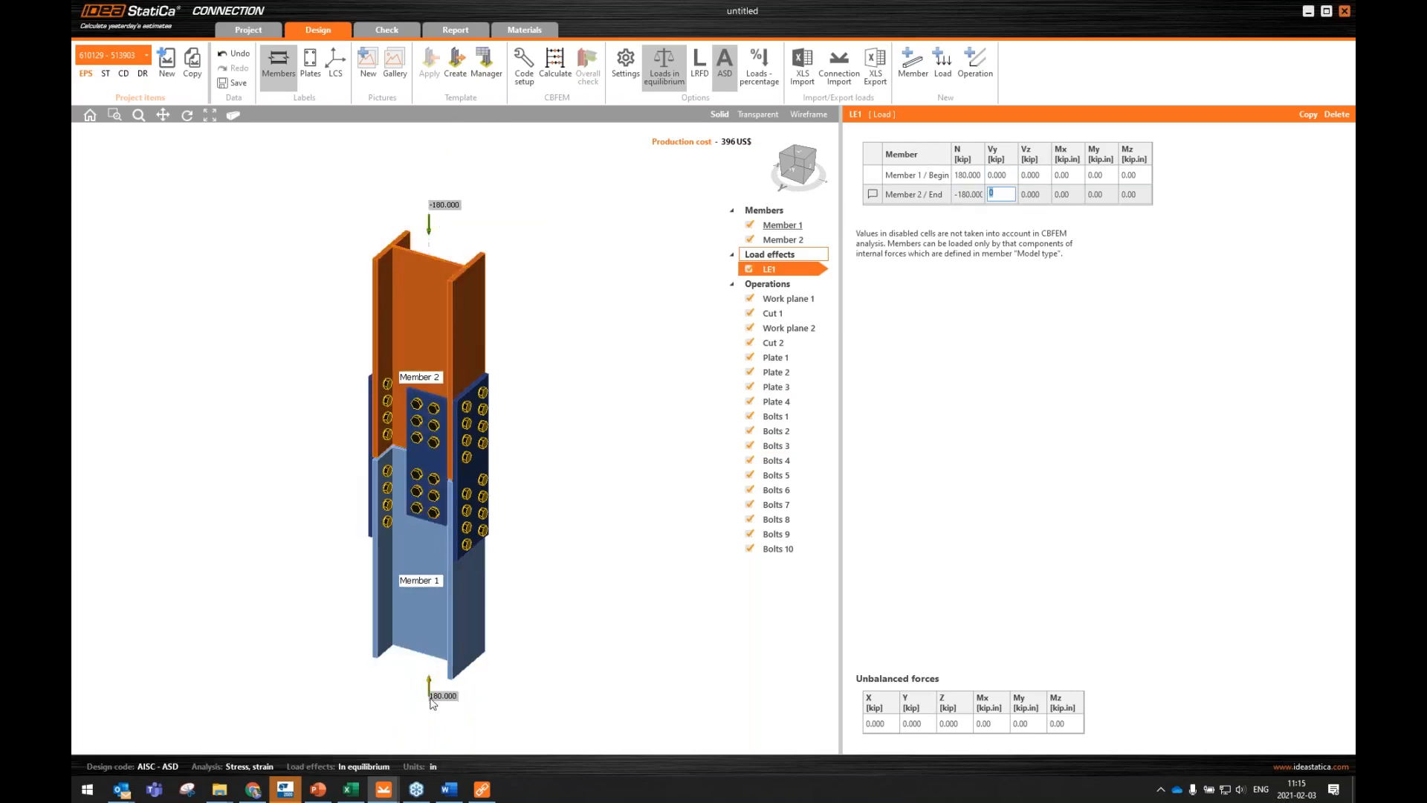
- Add load effect LE2 and set Member 1 to N 270, Vy 11 and Vz 14 kip
right_click(759, 258)
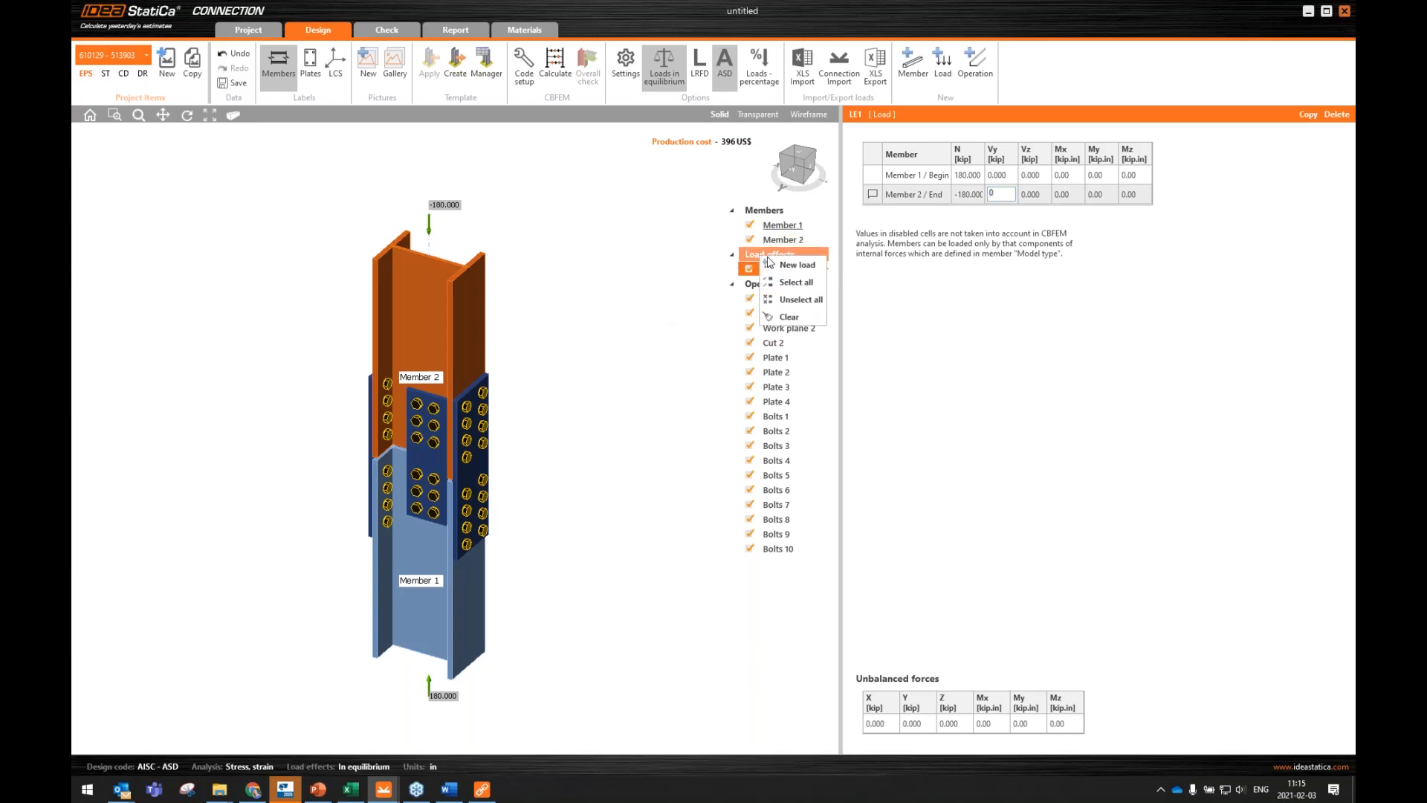
left_click(661, 234)
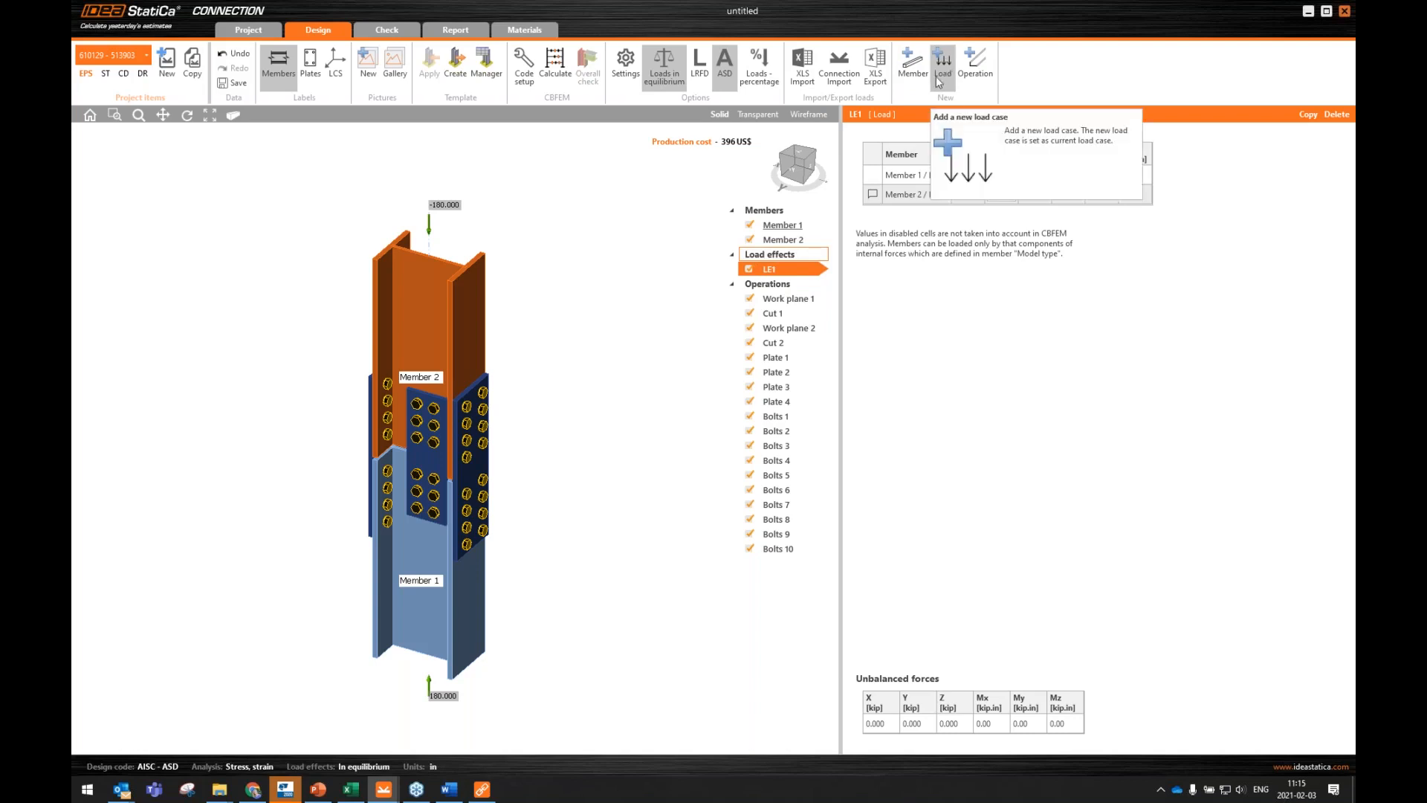
left_click(943, 67)
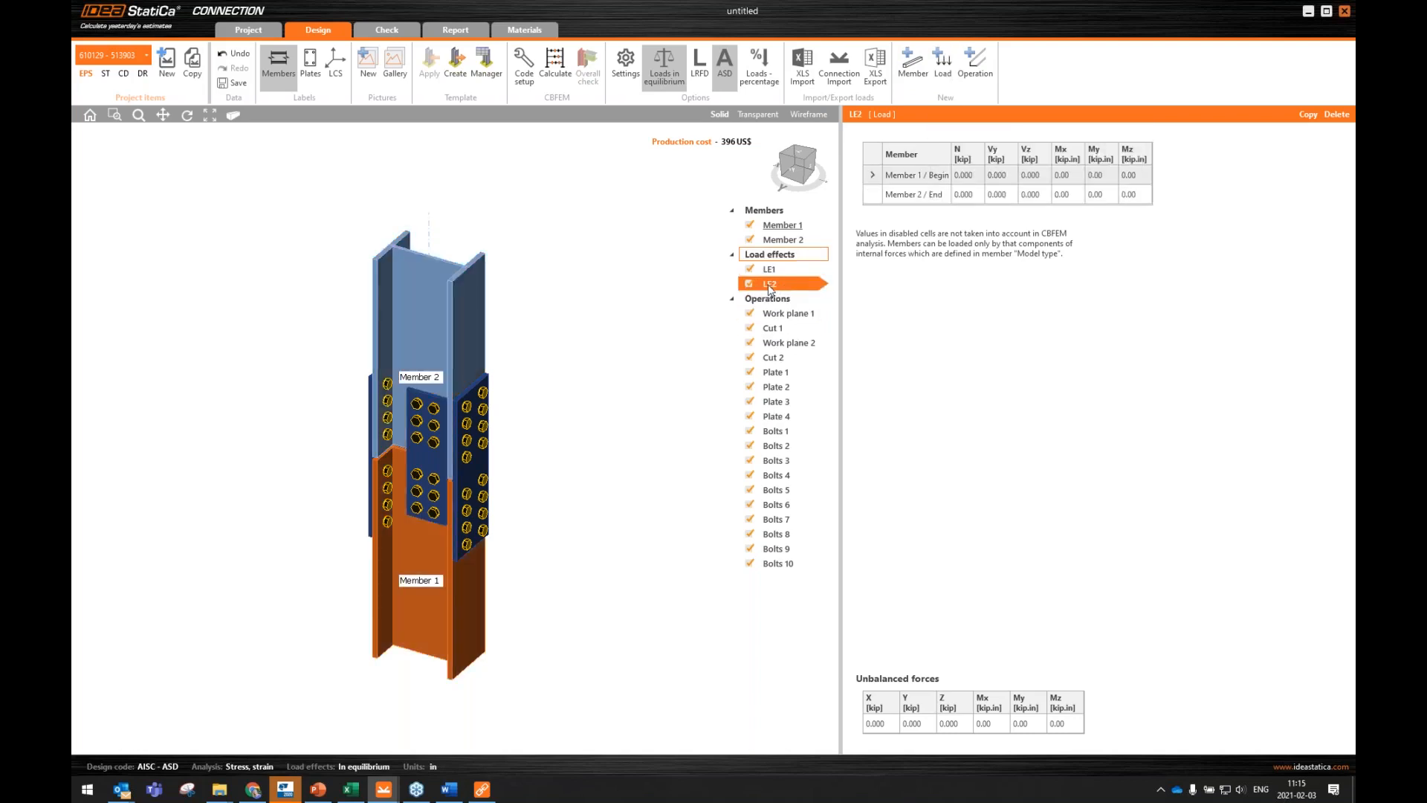
left_click(968, 177)
type("270")
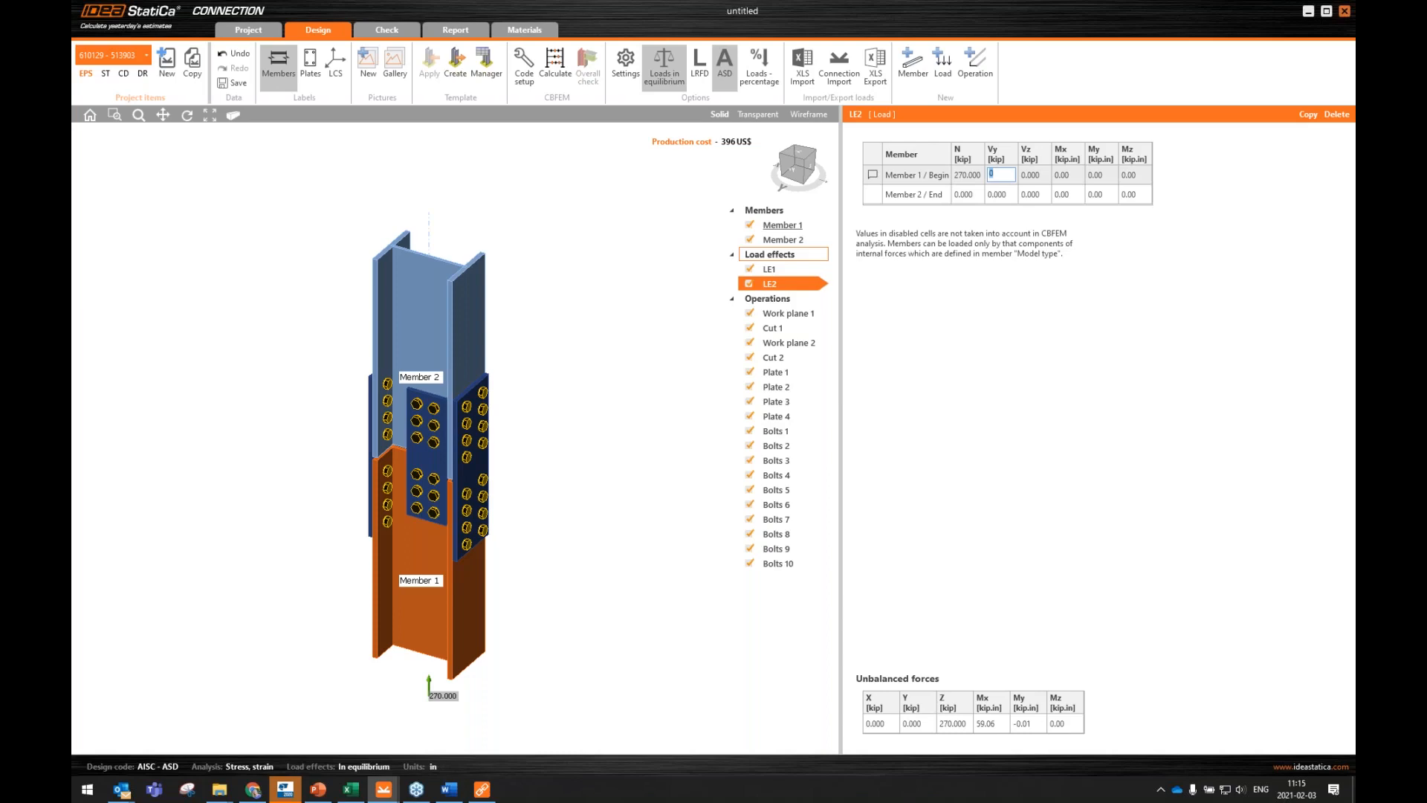
type("11")
key("Tab")
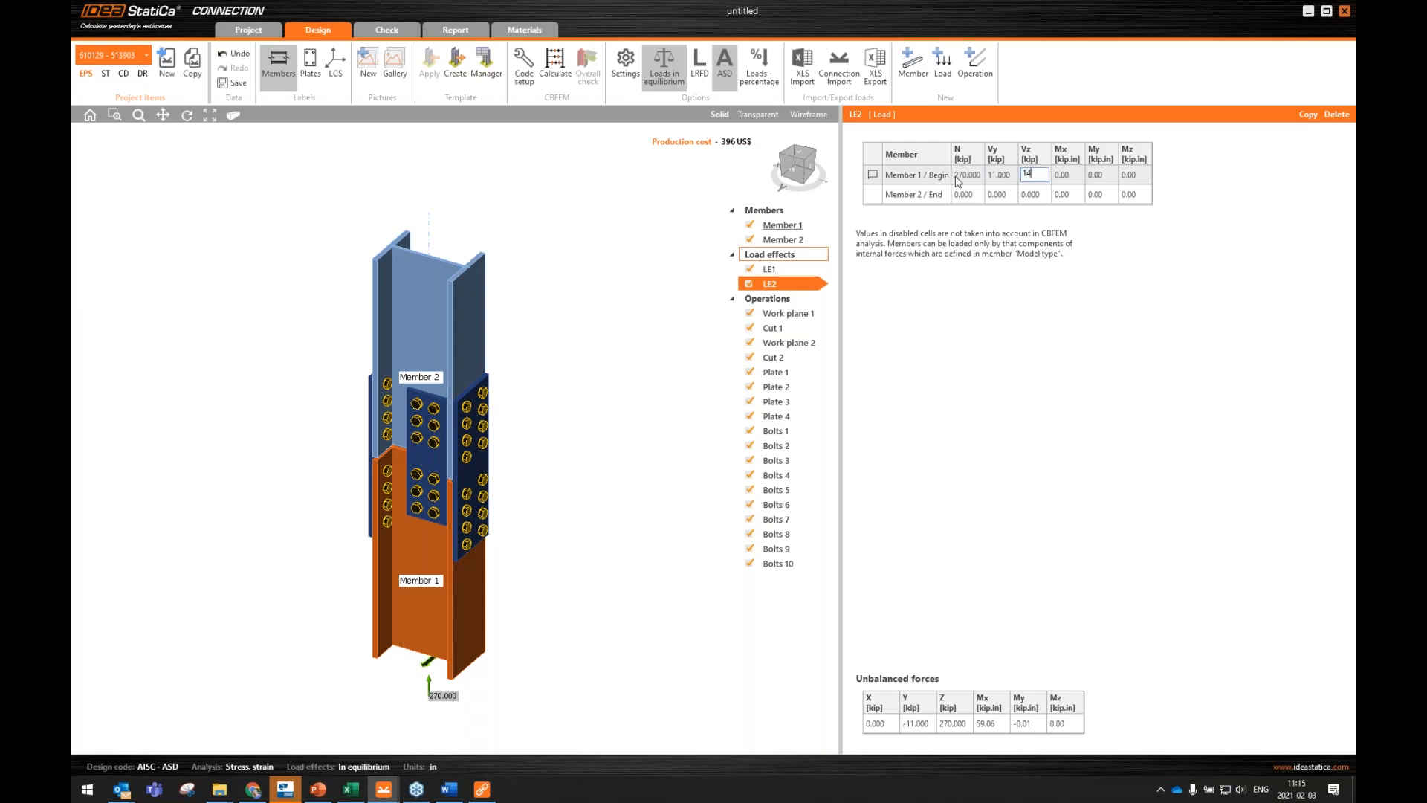
- Set the LE2 forces of Member 2 to N -270, Vy -11 and Vz -14 kip
left_click(966, 194)
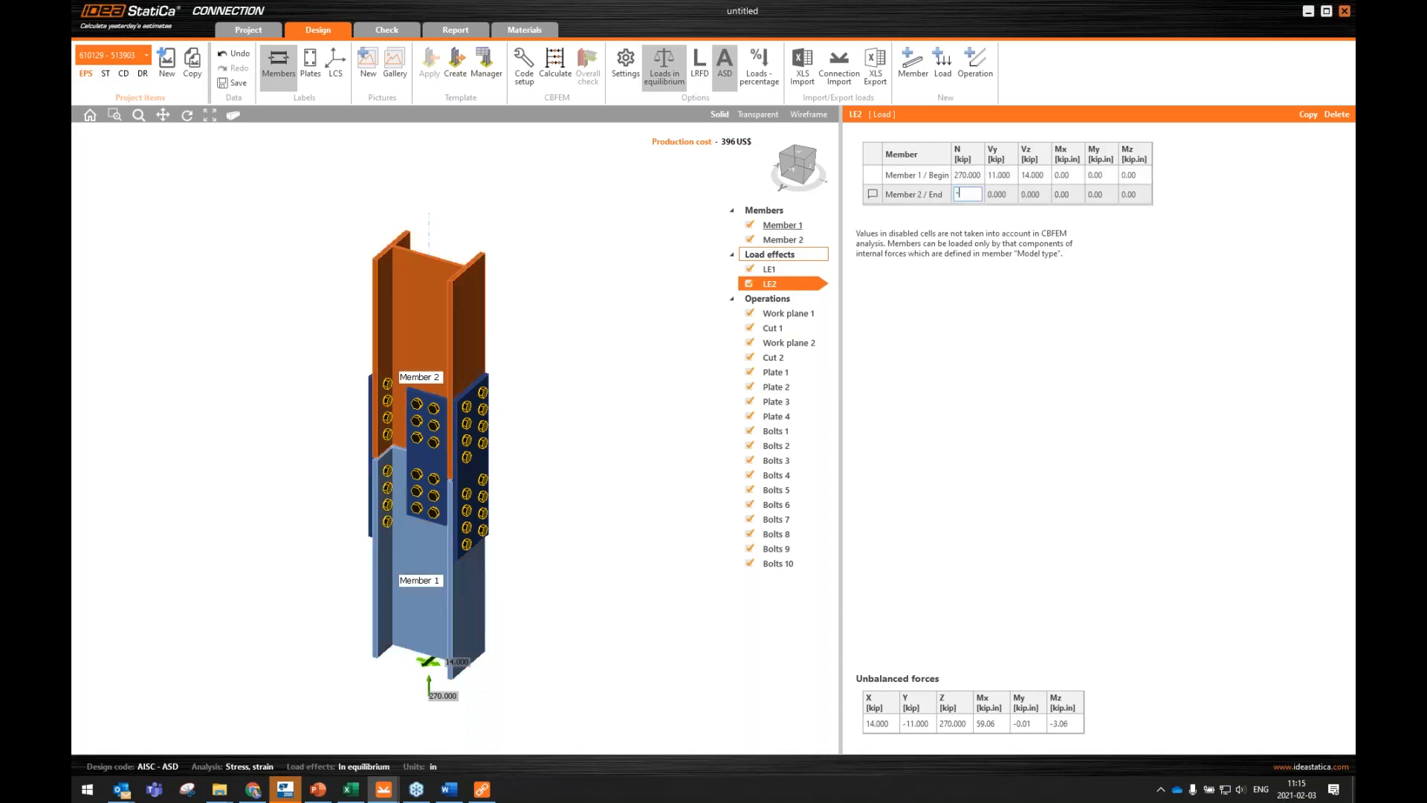
key("Tab")
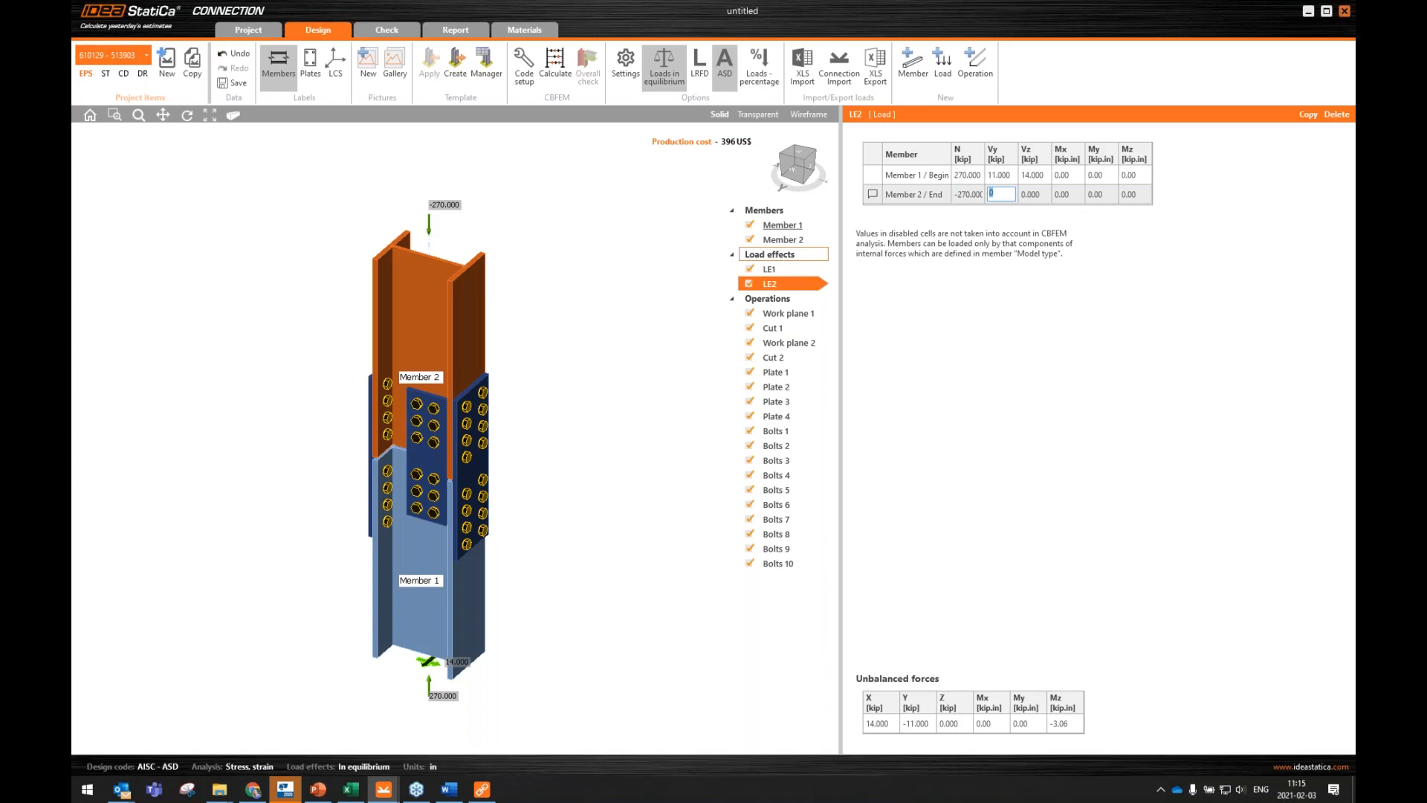
type("-11")
key("Tab")
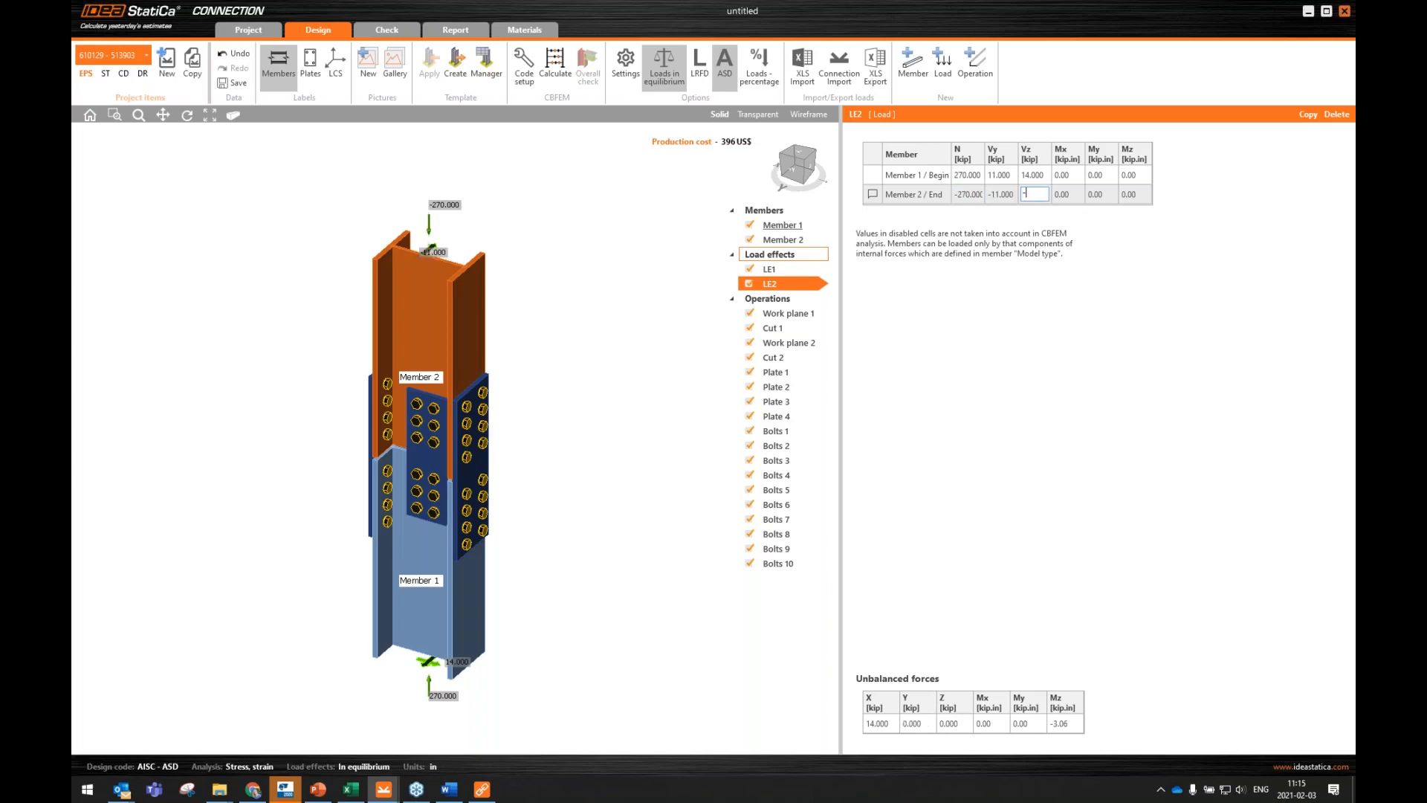
type("-14")
key("Tab")
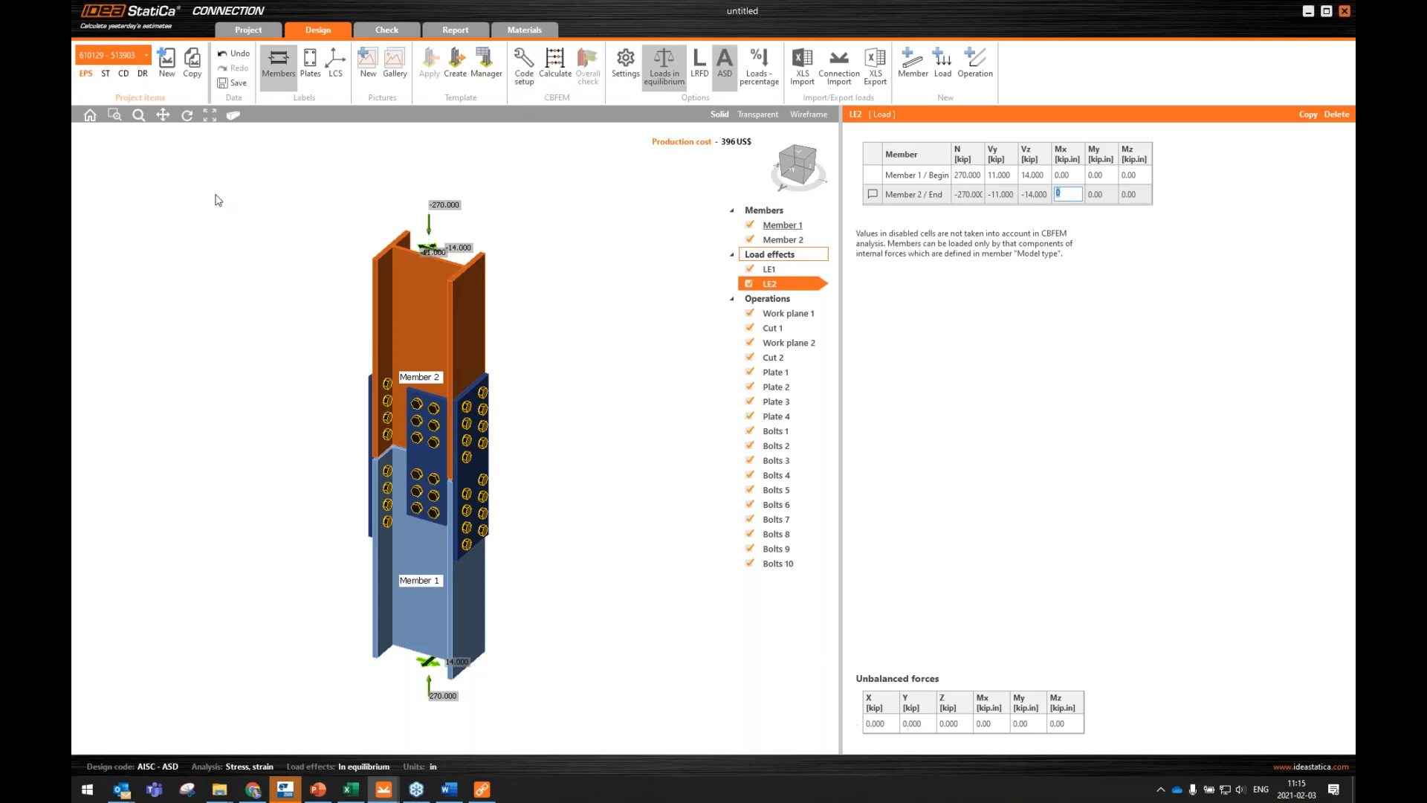
- Calculate the connection and examine the analysis, plate and bolt checks, including the detailed AISC formulas for bolt B3
left_click(555, 63)
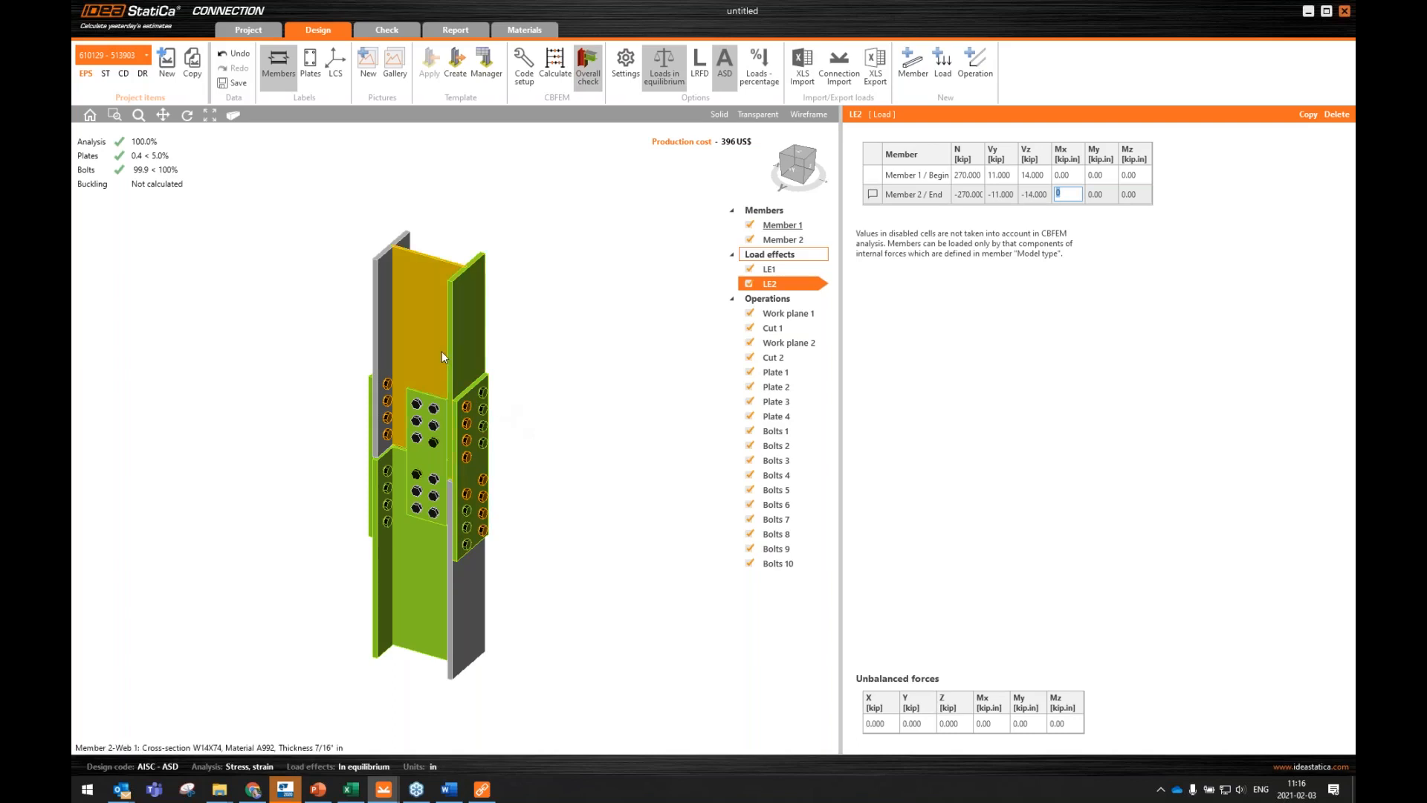
left_click(385, 29)
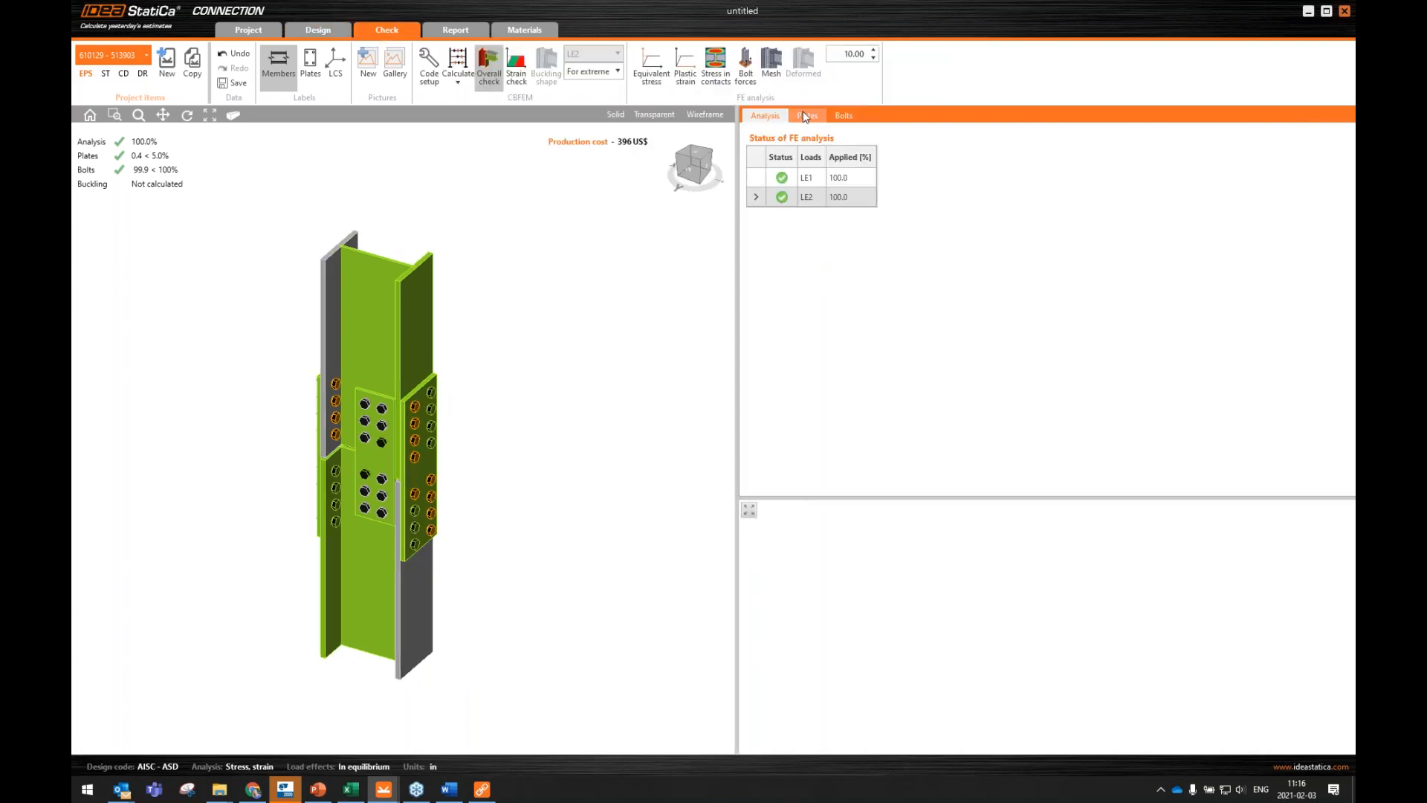
left_click(804, 117)
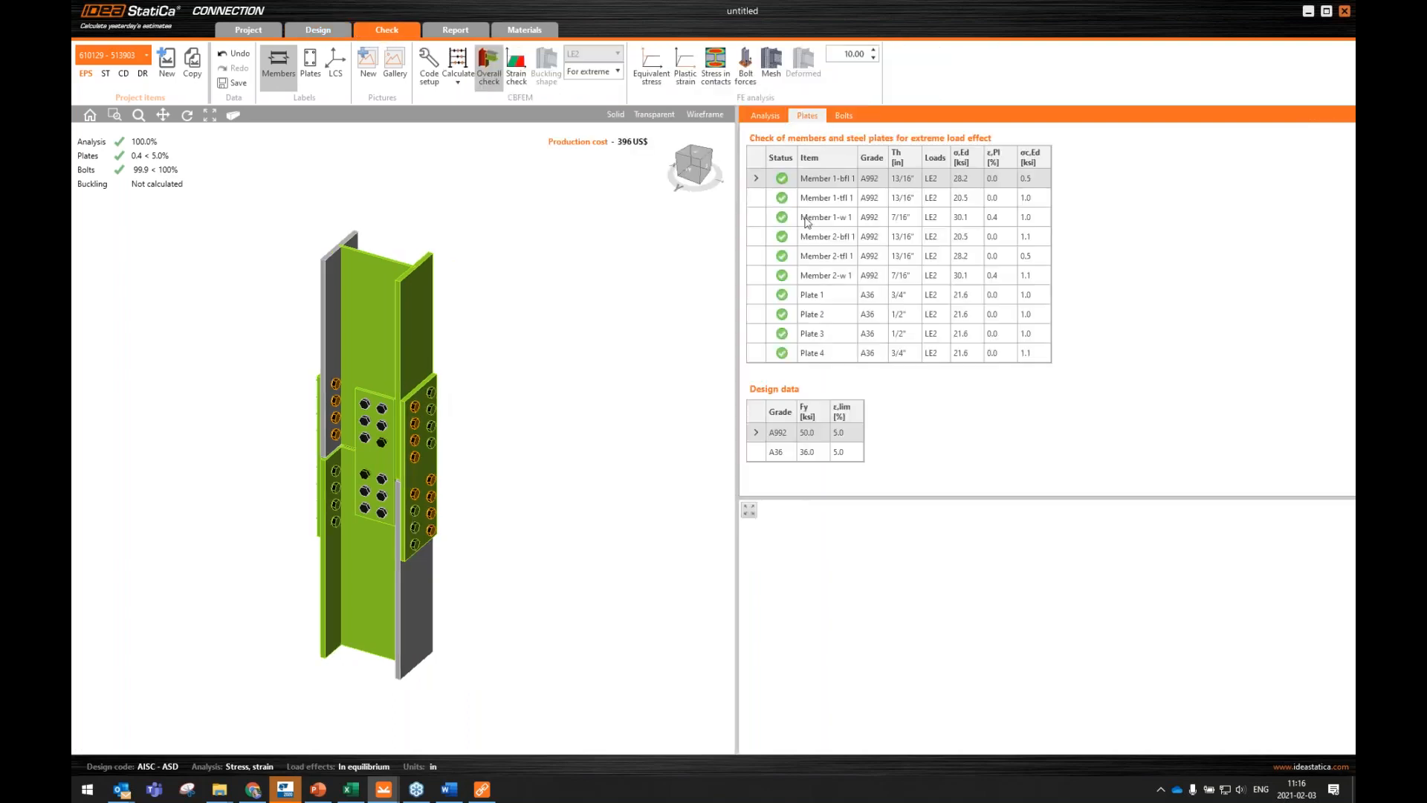
left_click(846, 116)
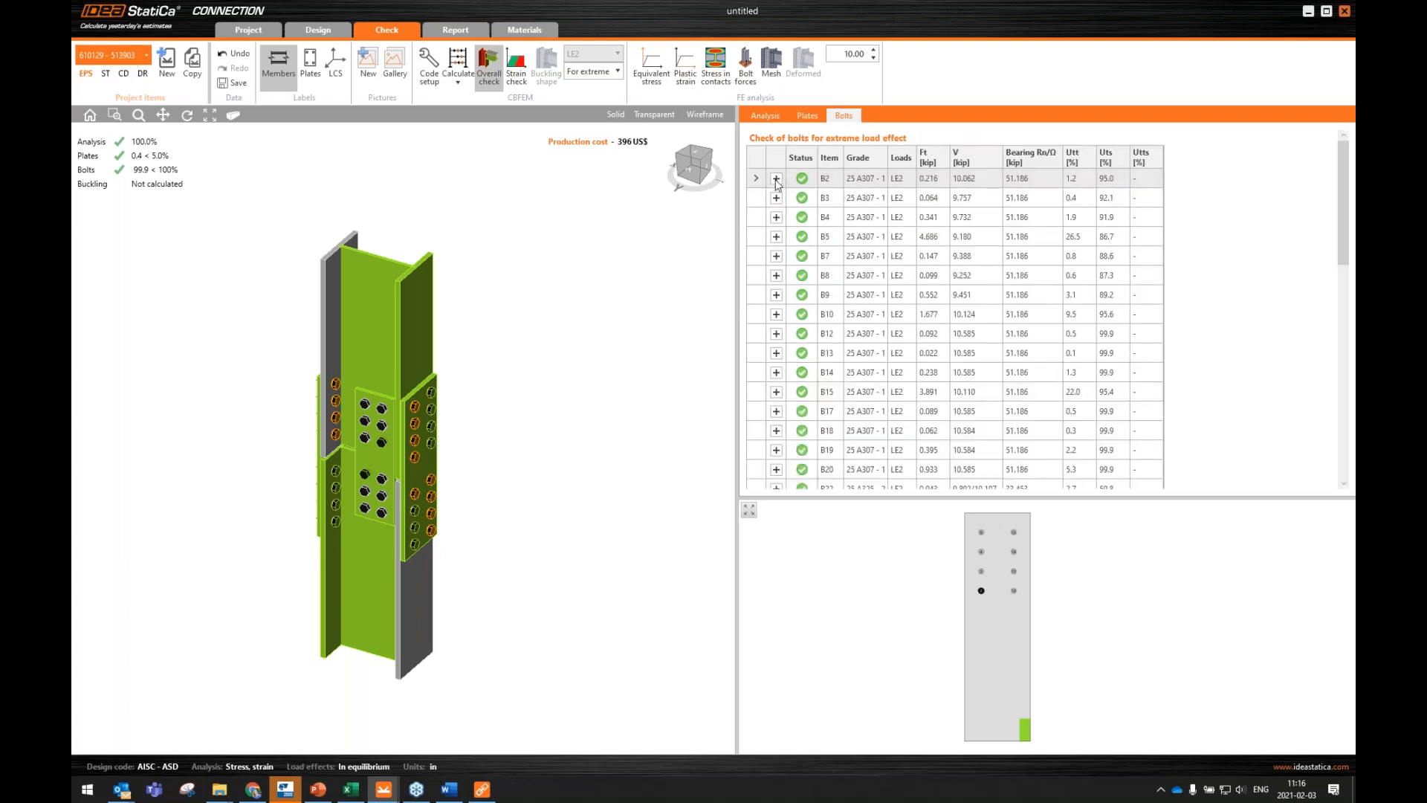
left_click(776, 179)
left_click(776, 179)
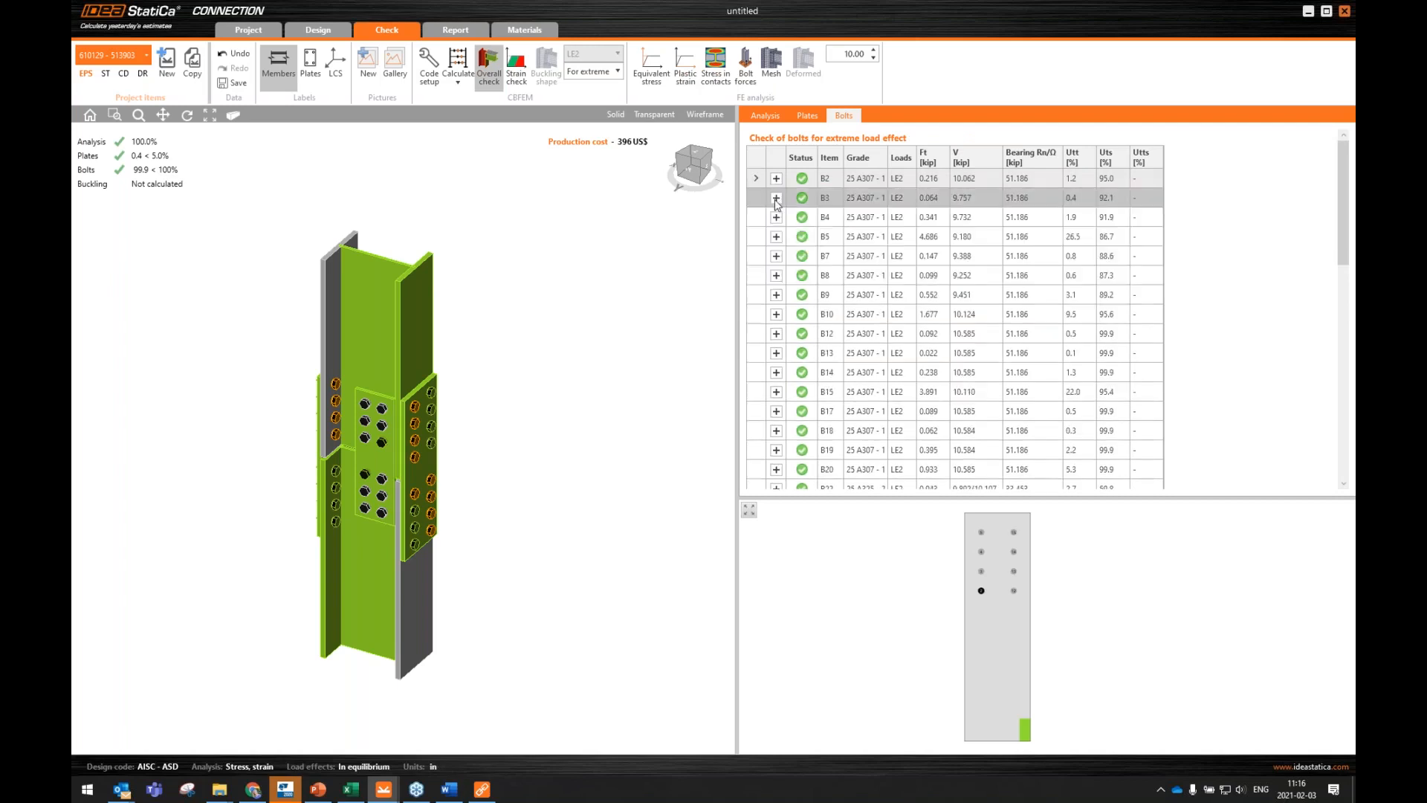
left_click(776, 198)
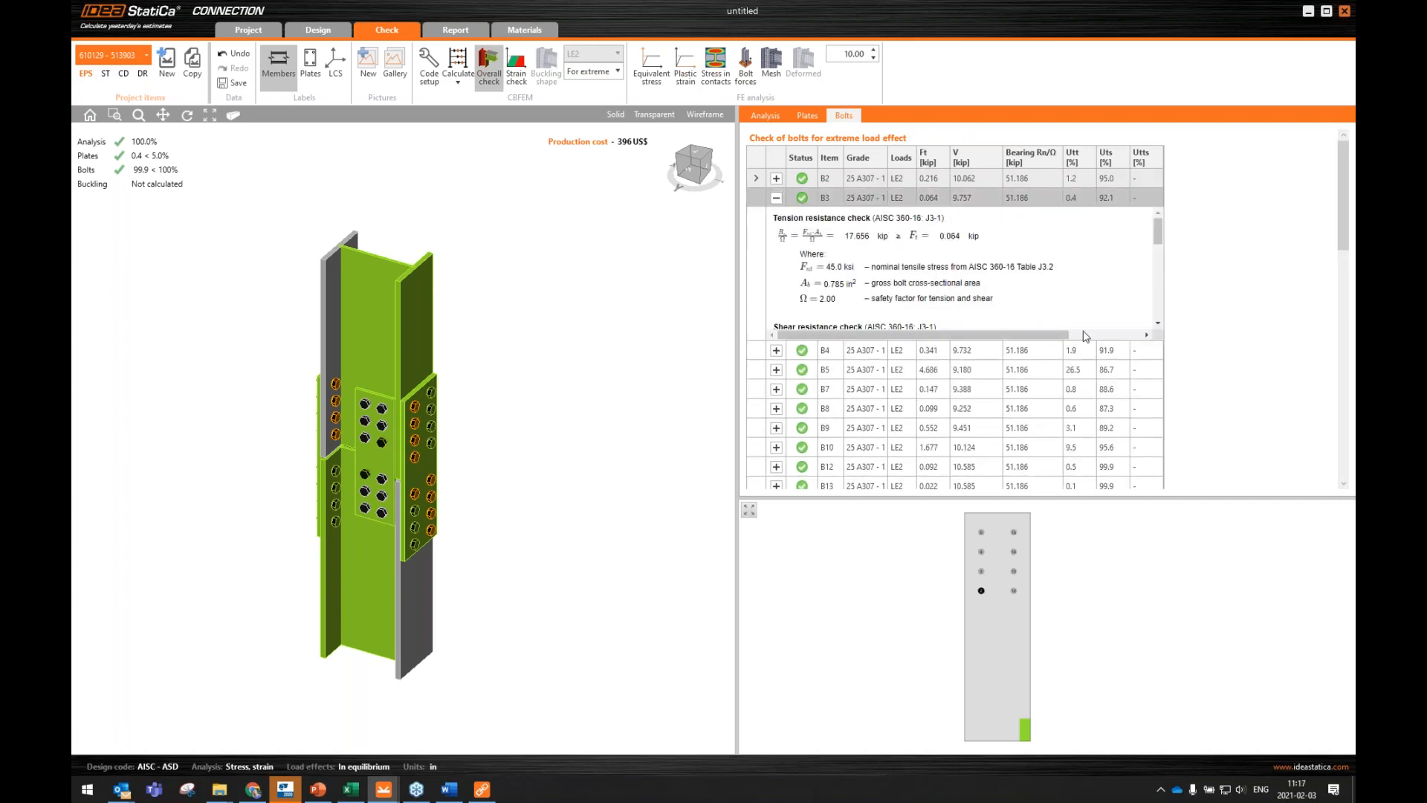
scroll(917, 244, "down", 5)
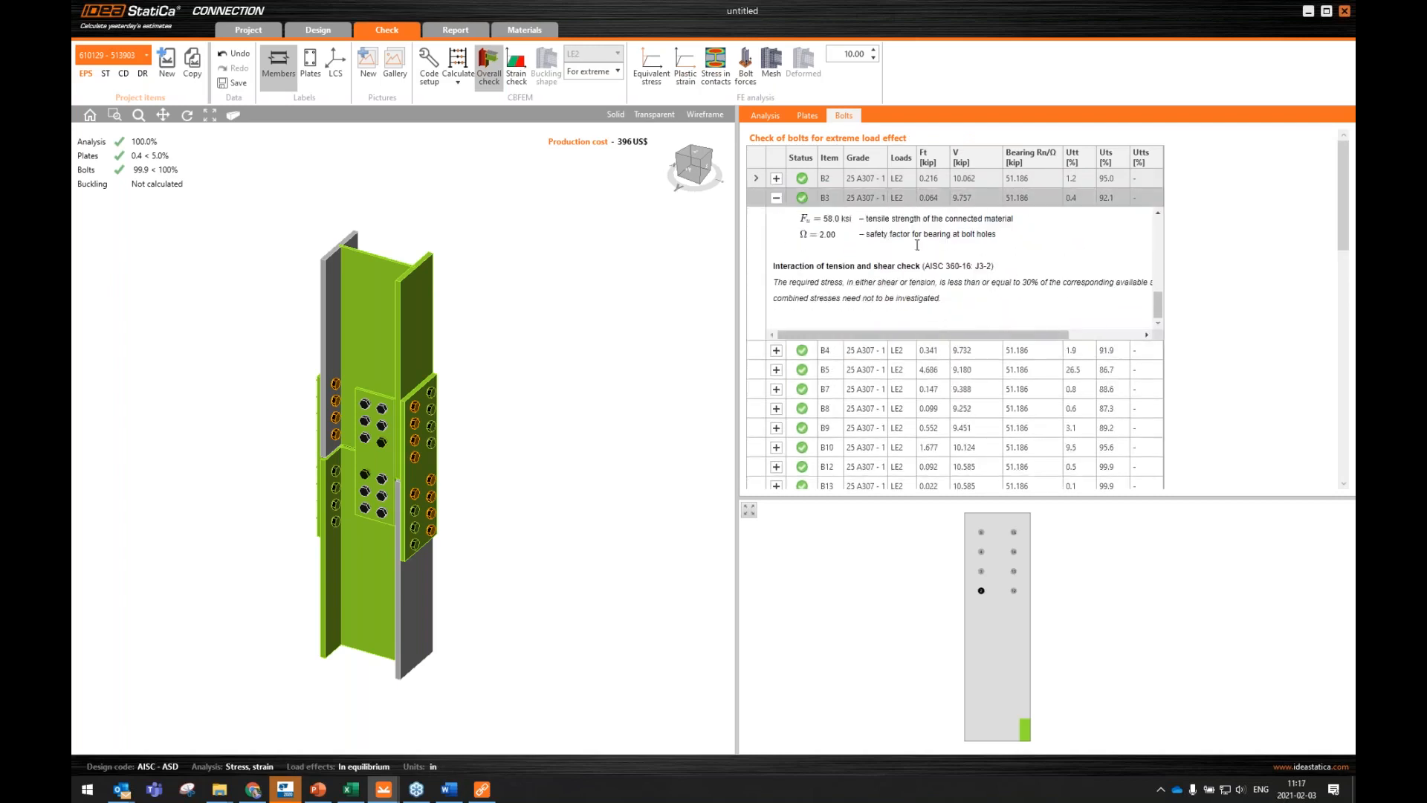
scroll(917, 244, "up", 5)
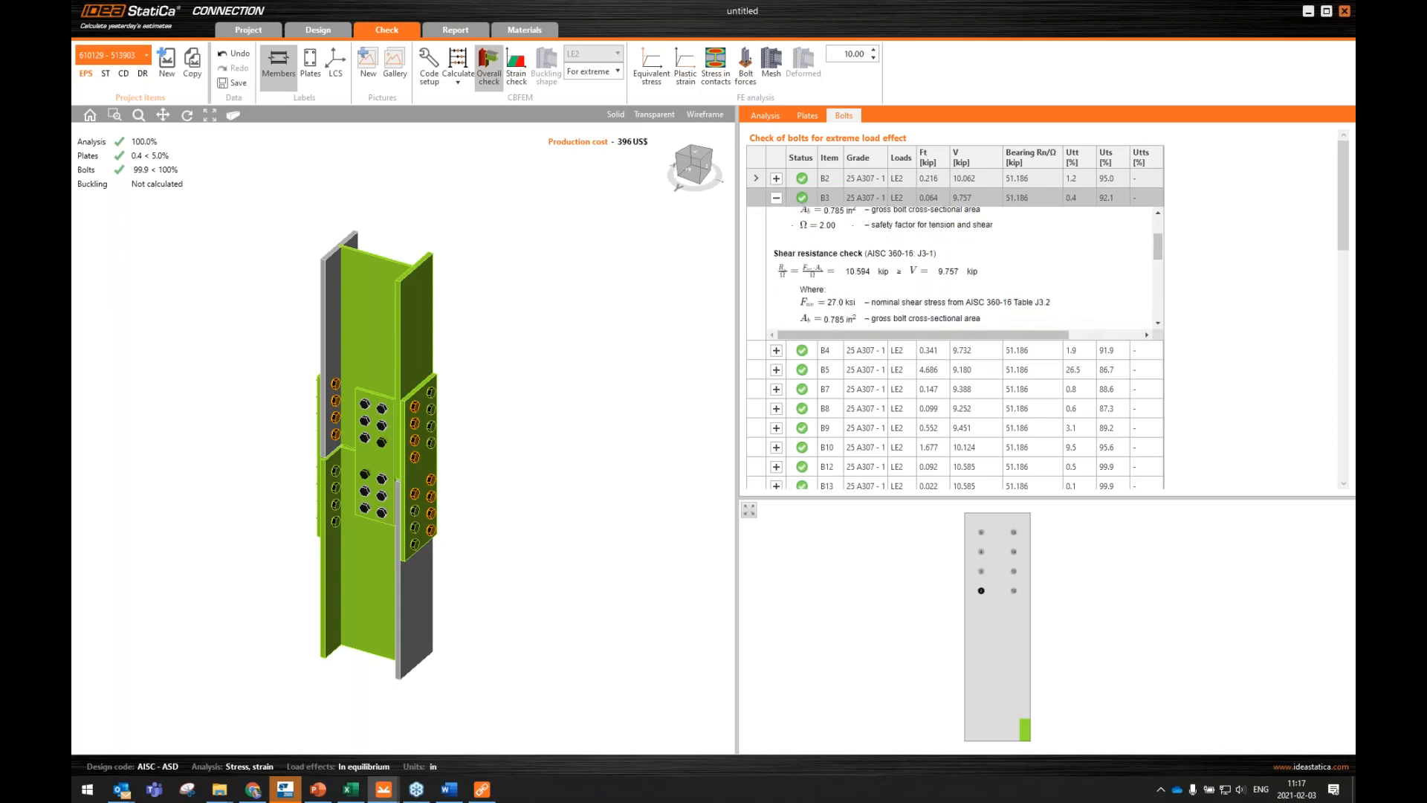
- Examine the detailed calculation report of the splice and its content settings for drawings, bill of material and formulas
left_click(452, 33)
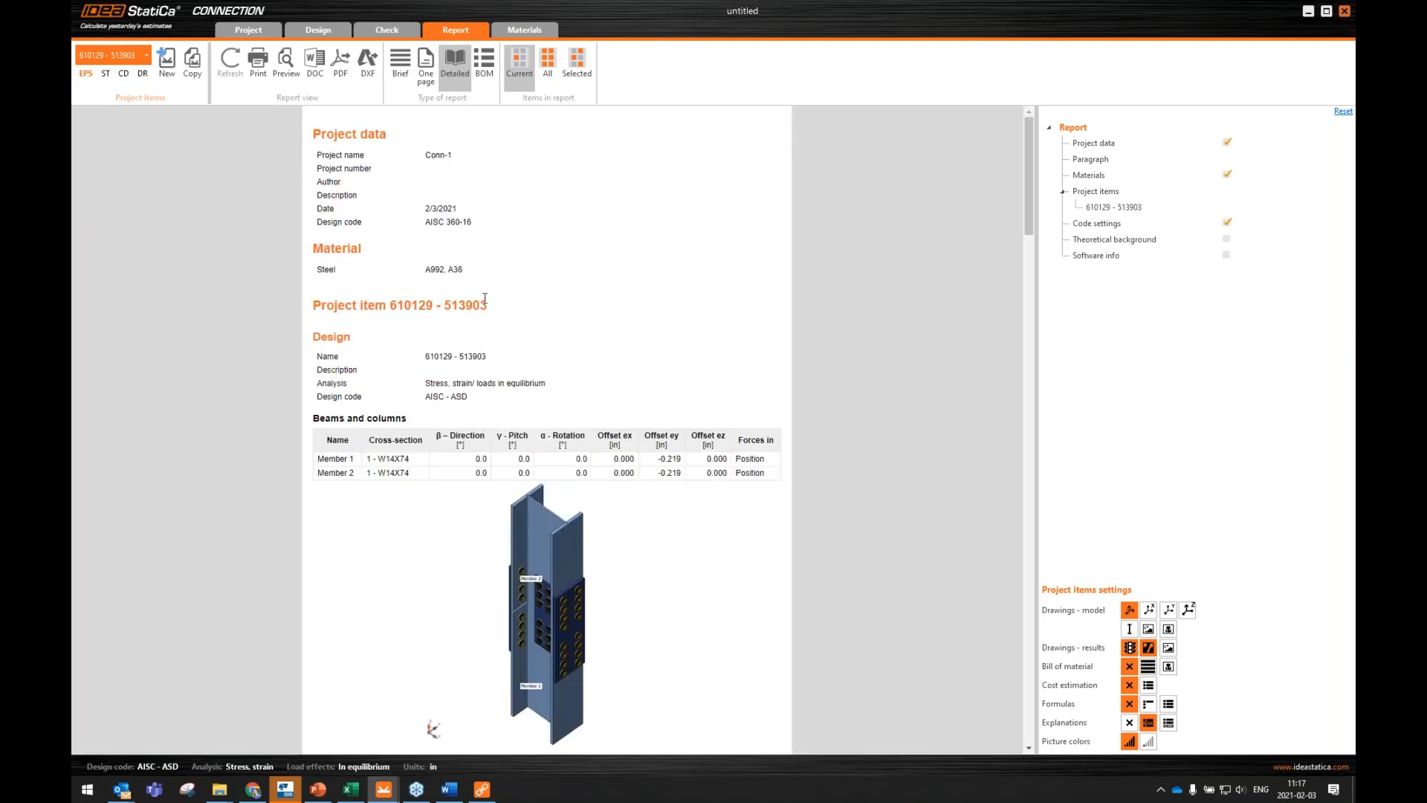
scroll(481, 325, "down", 15)
scroll(481, 335, "up", 3)
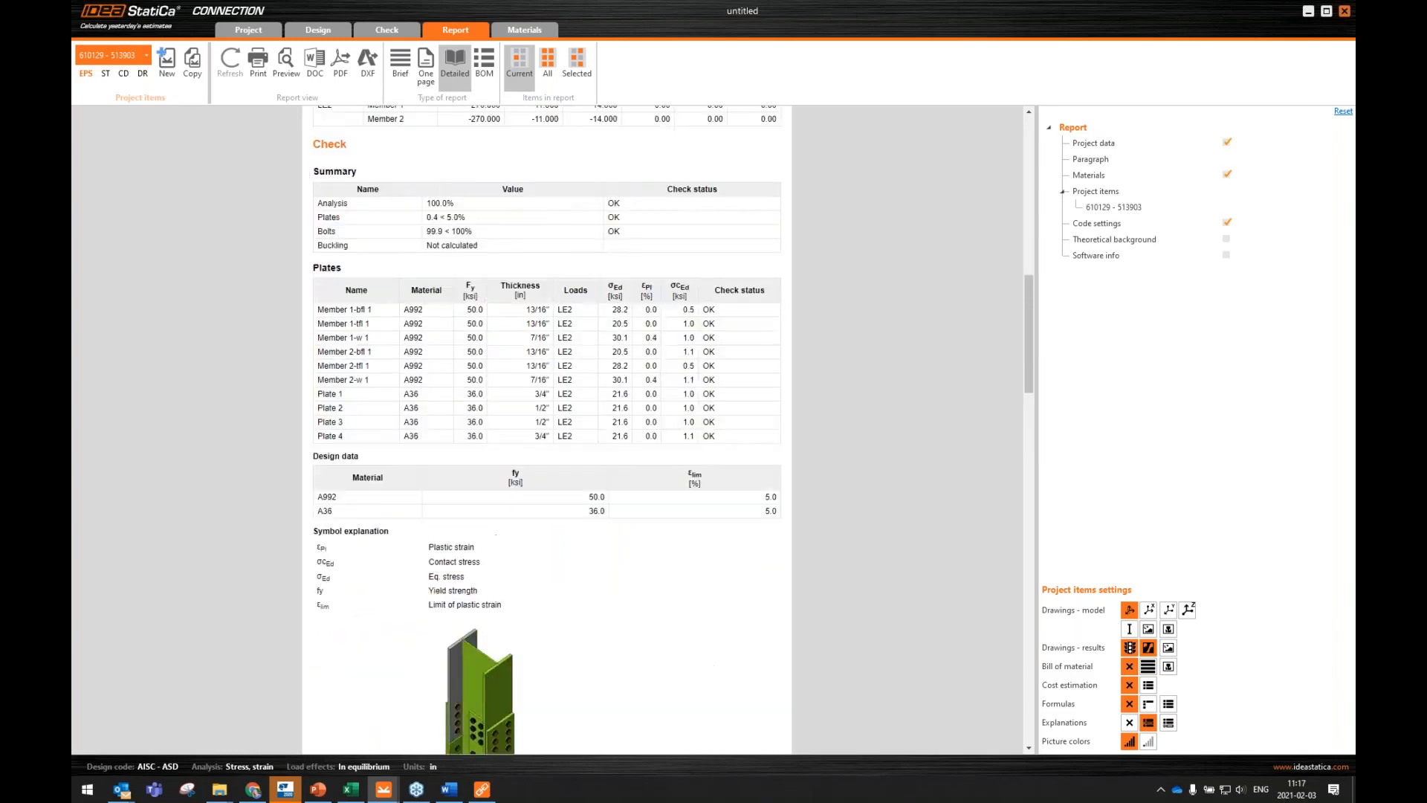
scroll(481, 334, "up", 12)
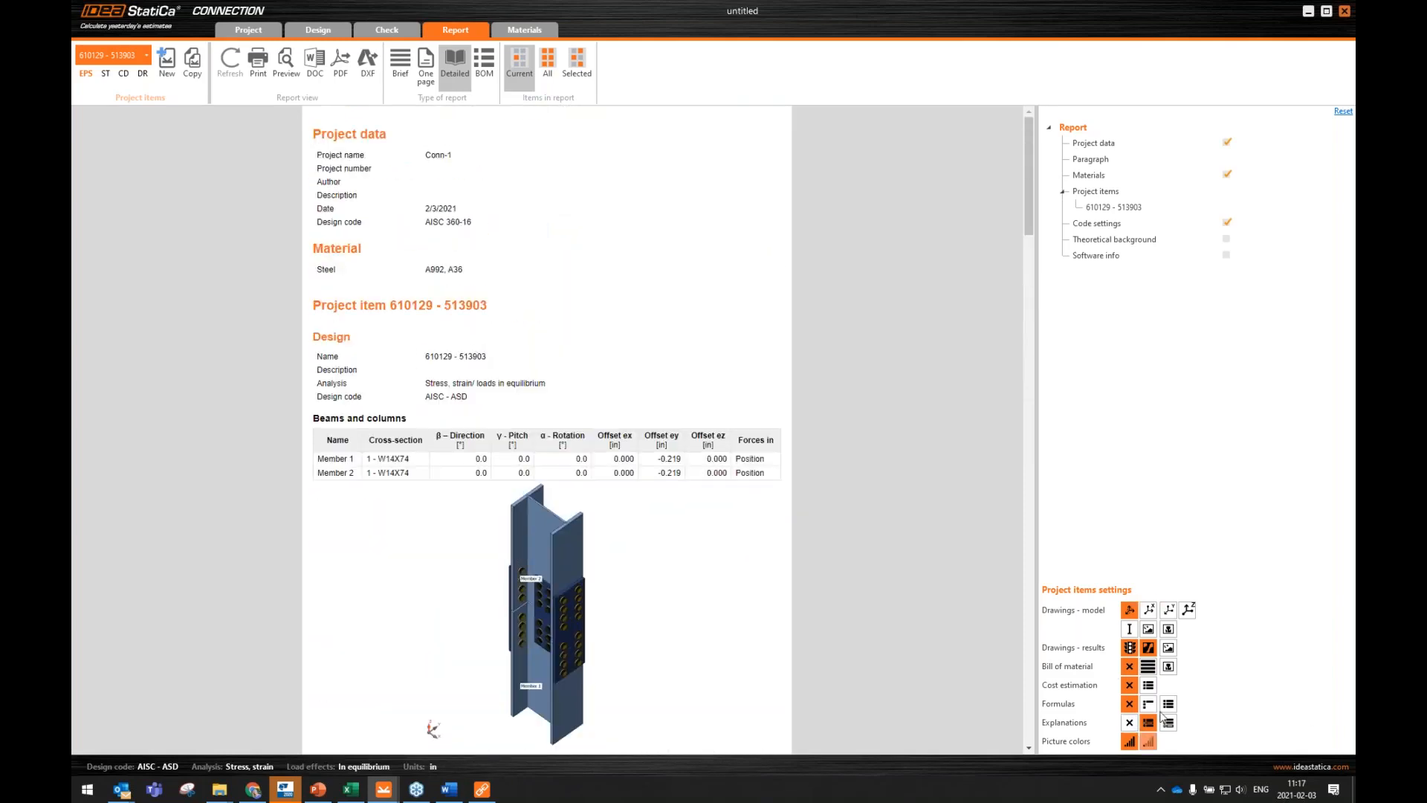
left_click(1170, 667)
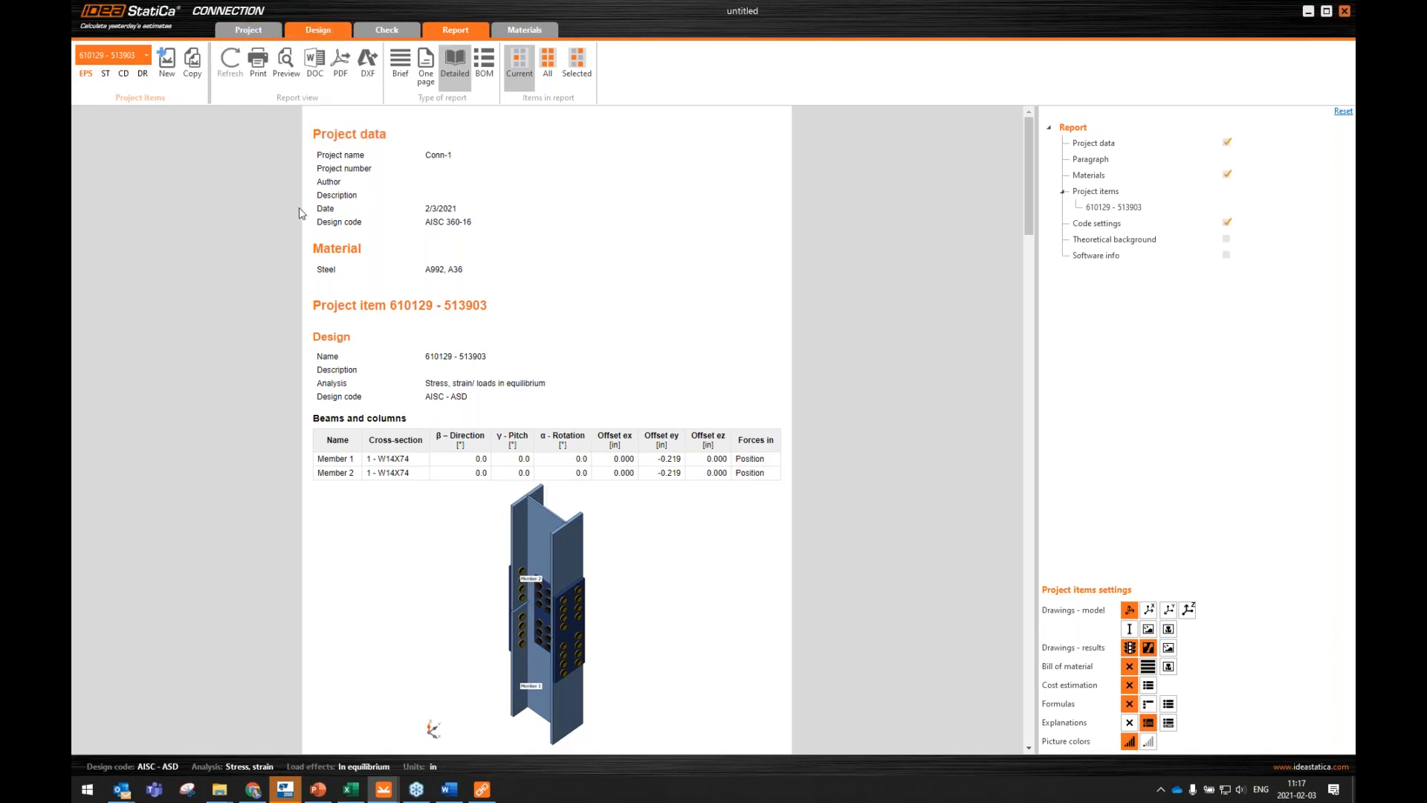
- Save the calculated connection and close it to return to the Code-check manager over the Tekla Structures model
left_click(312, 30)
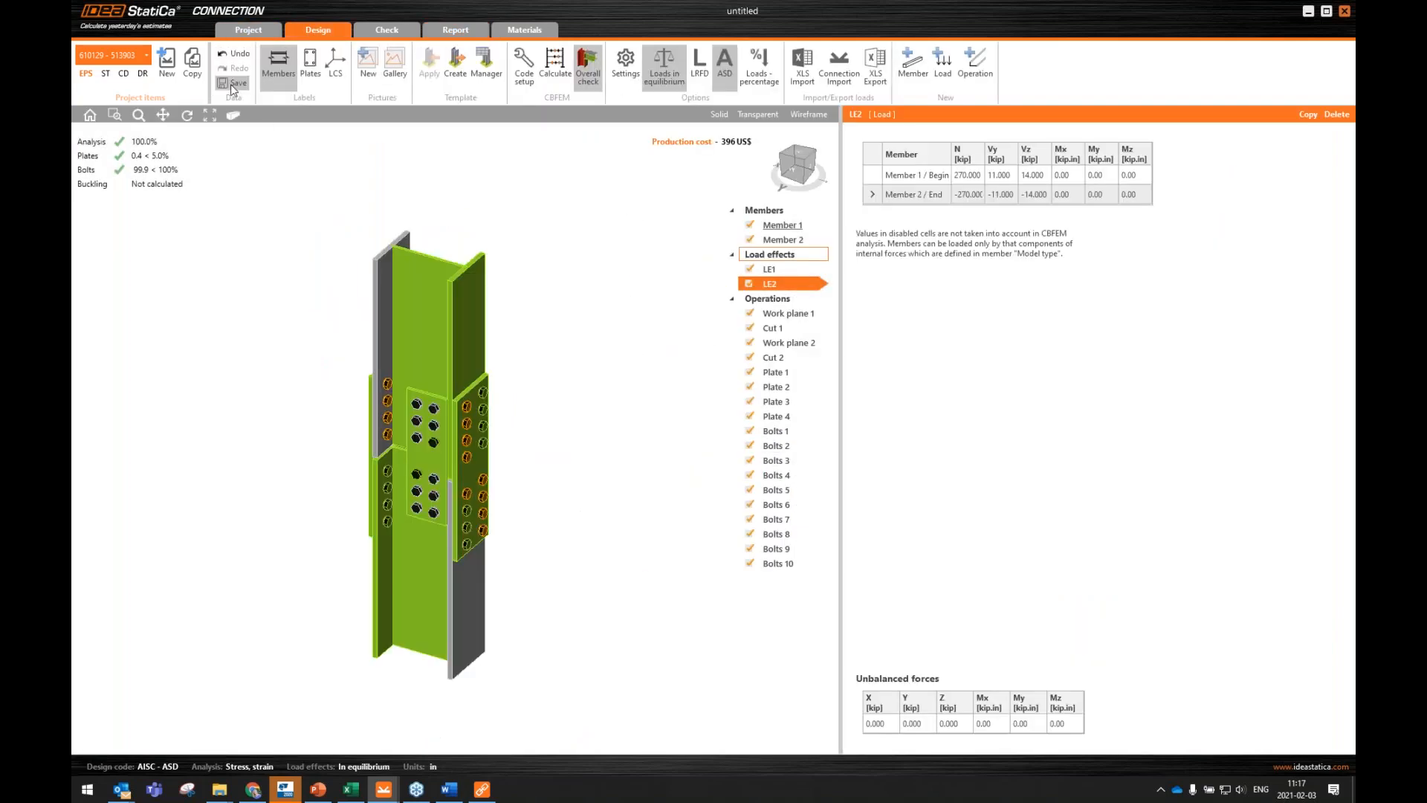
left_click(1345, 12)
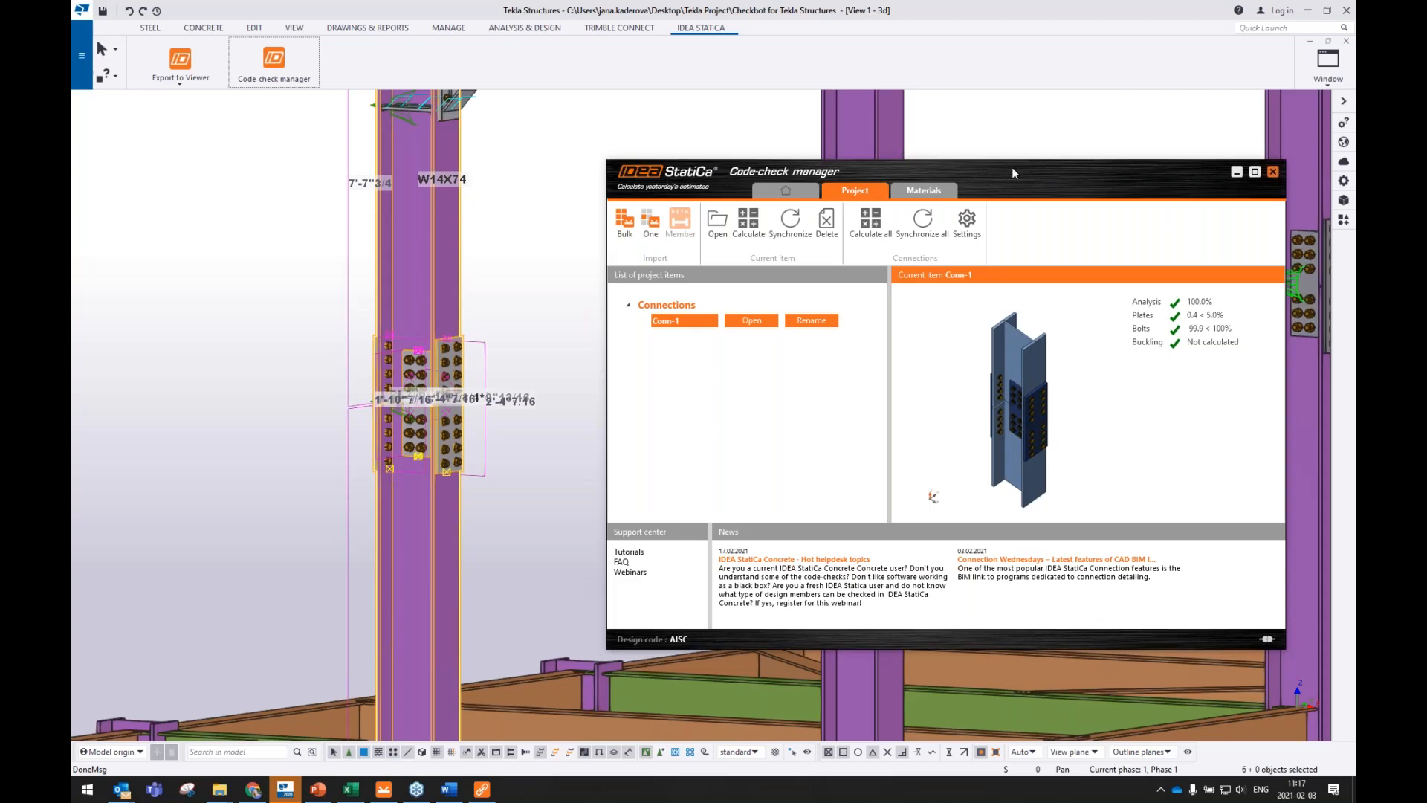
left_click_drag(1010, 167, 776, 125)
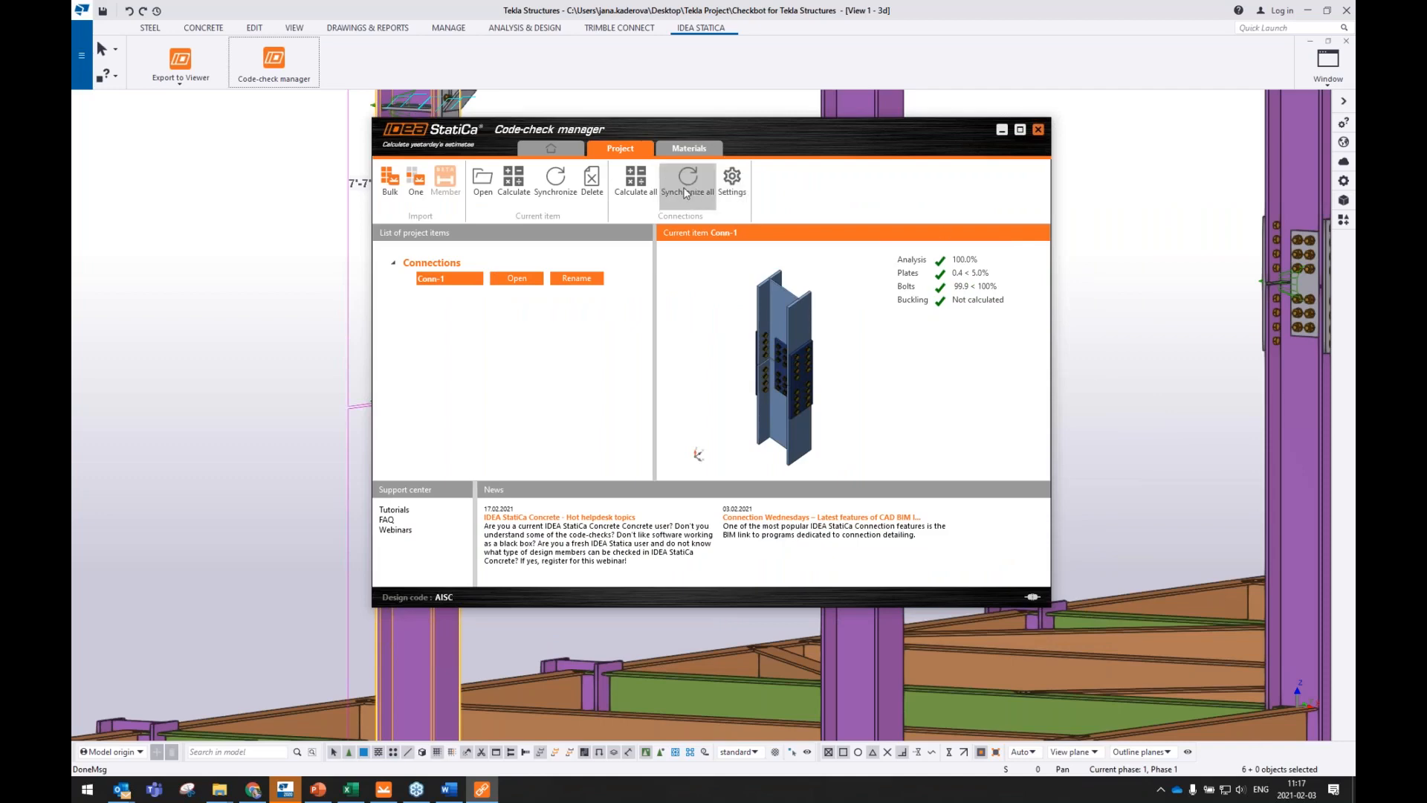
left_click_drag(899, 130, 1098, 137)
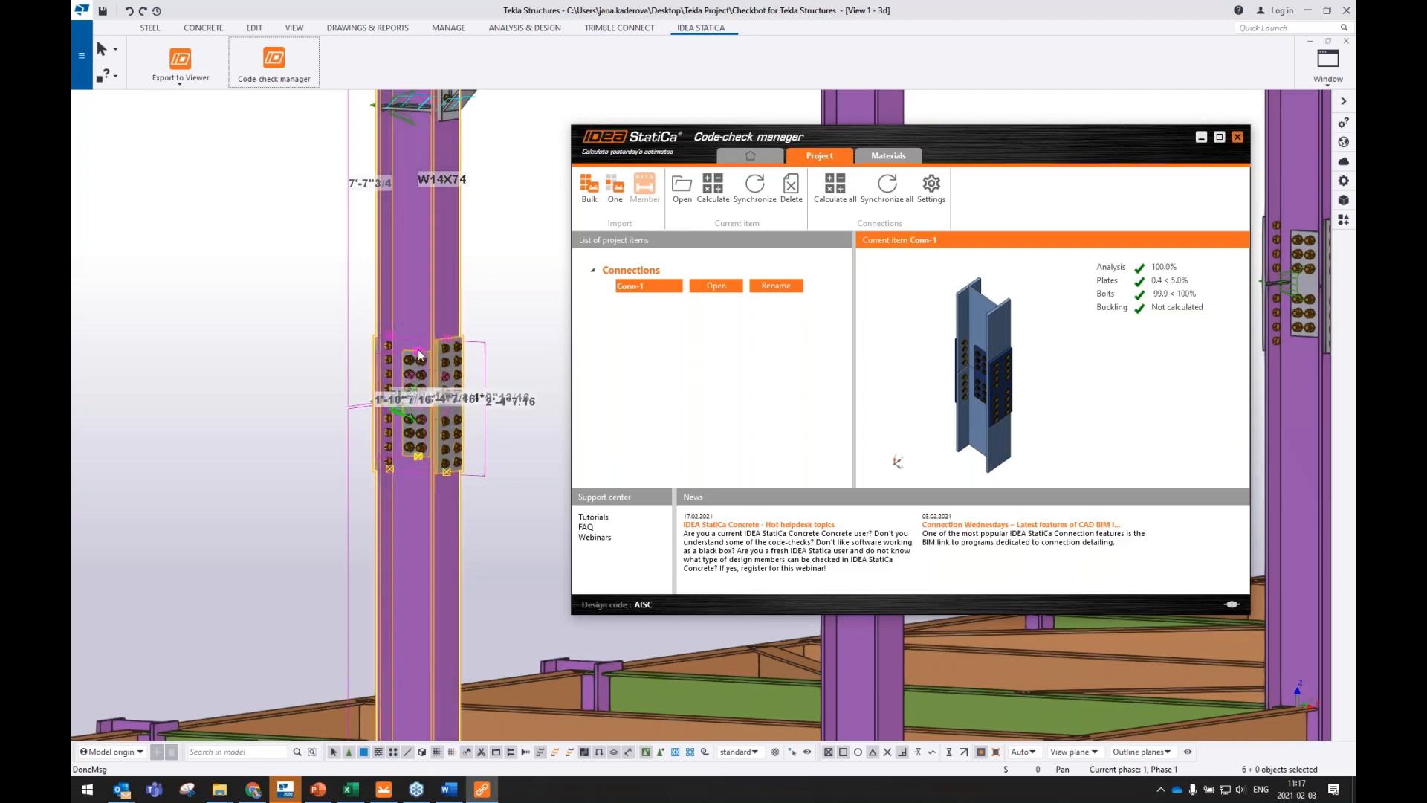
- Set the number of web bolt rows in the Tekla Column splice (132) component to 4 and modify the splice
left_click(1202, 139)
scroll(327, 371, "up", 3)
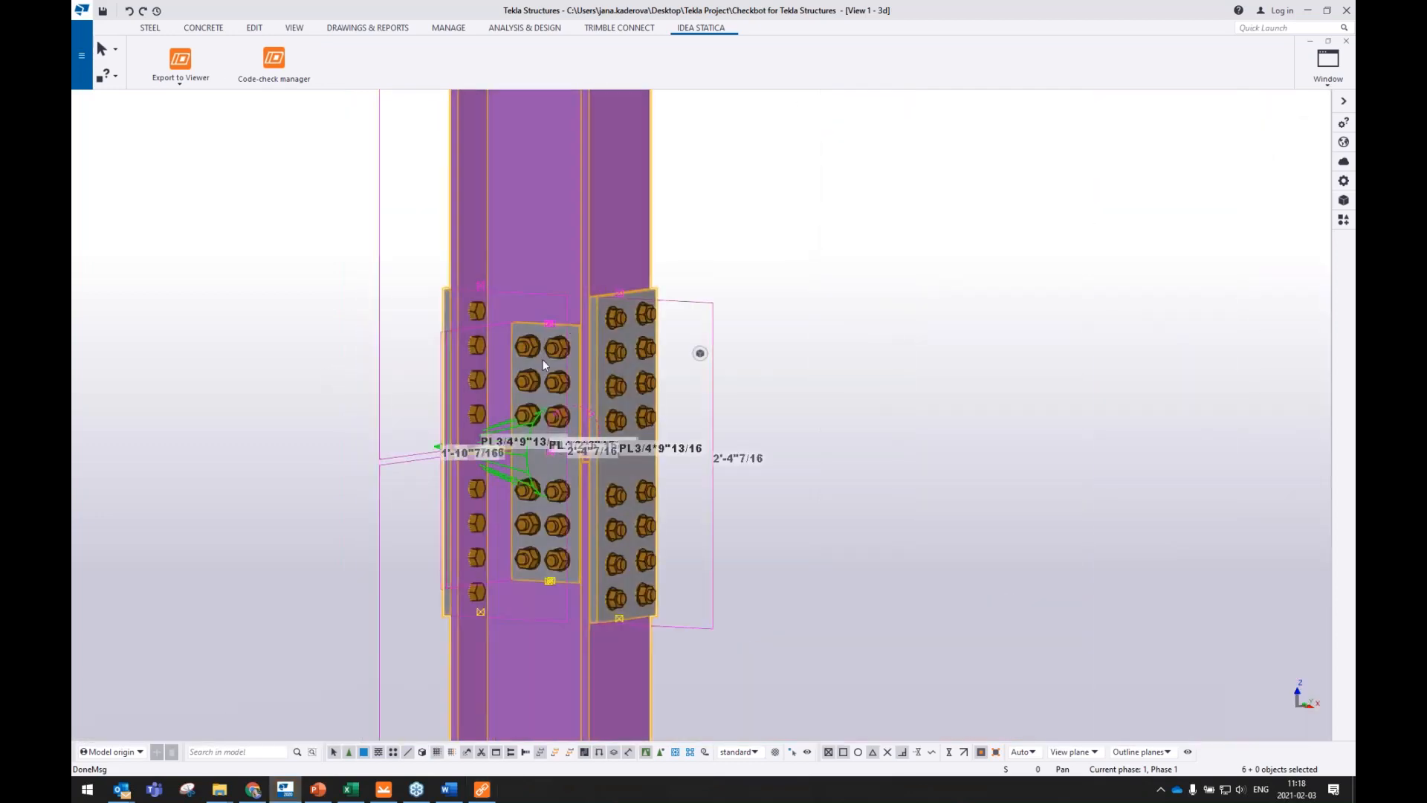
double_click(528, 382)
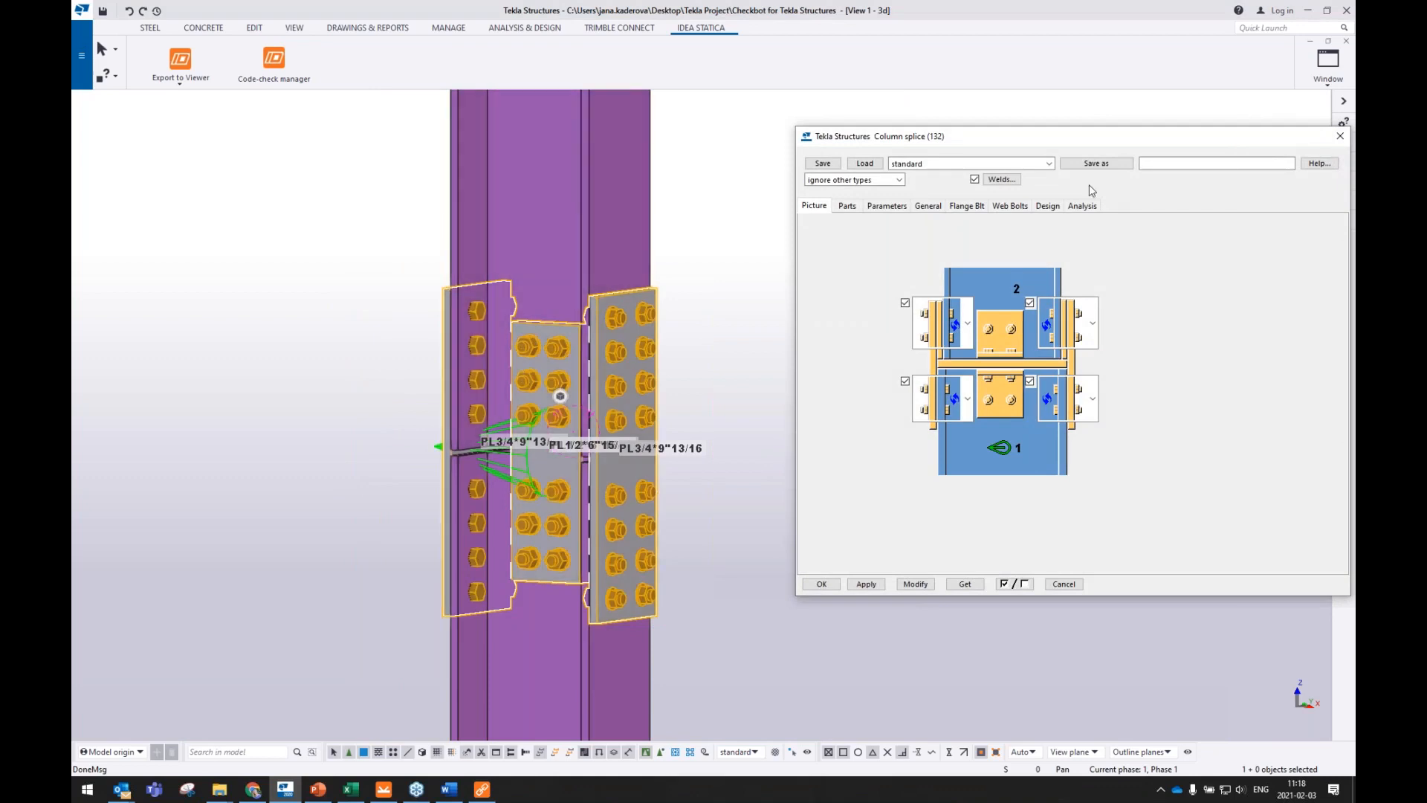
left_click(1008, 207)
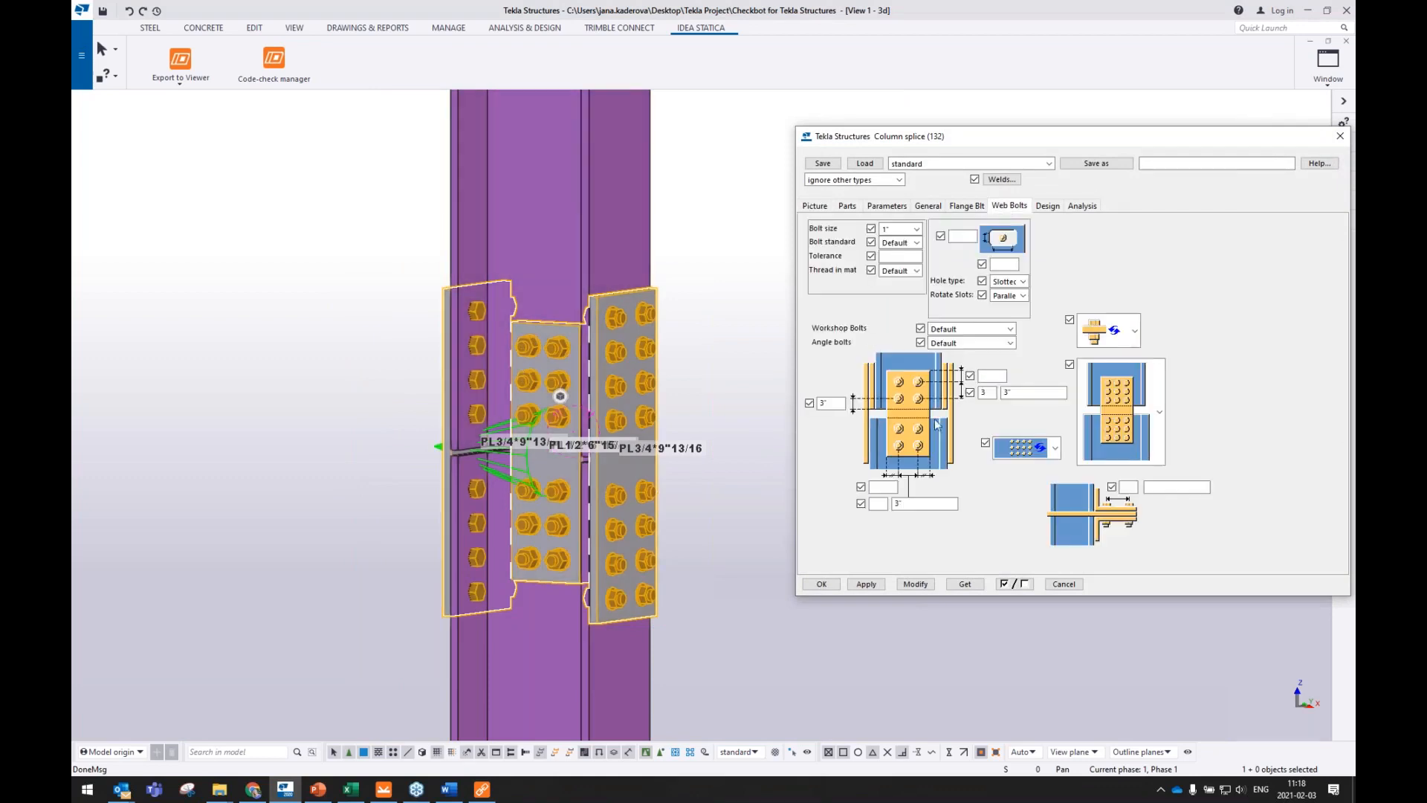
double_click(983, 393)
left_click(908, 585)
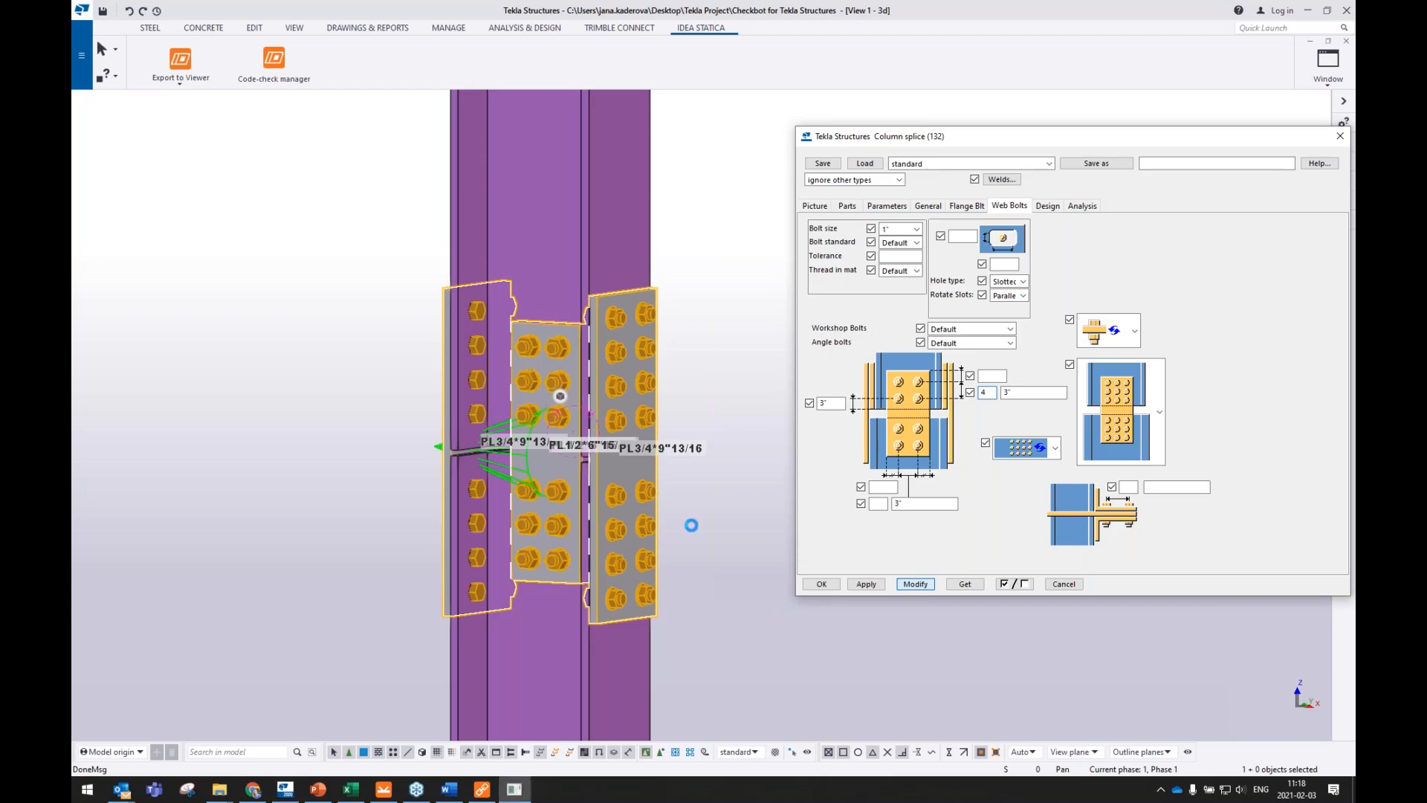
left_click(821, 583)
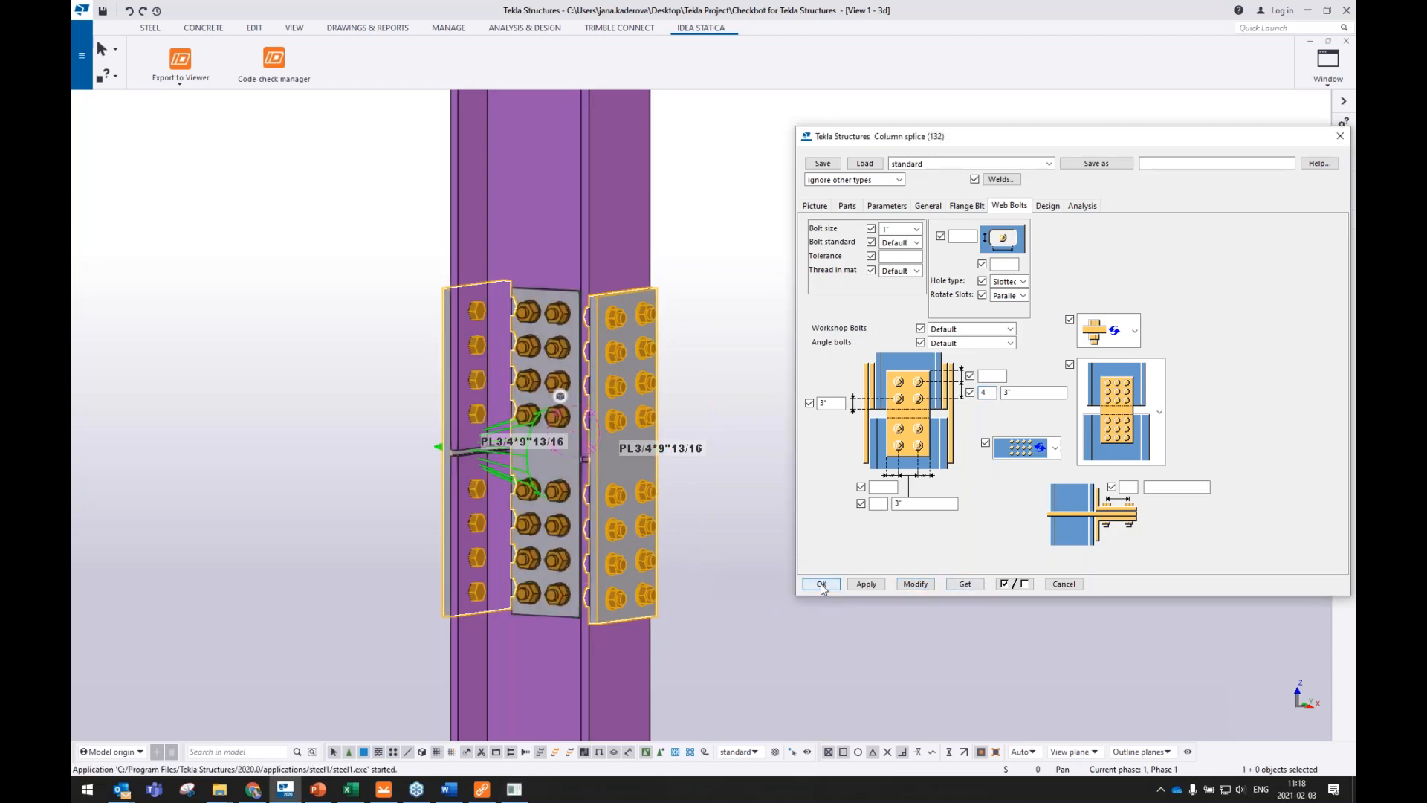
- Switch to the Code-check manager, synchronize Conn-1 with the modified Tekla splice and open it in IDEA StatiCa Connection
left_click(484, 792)
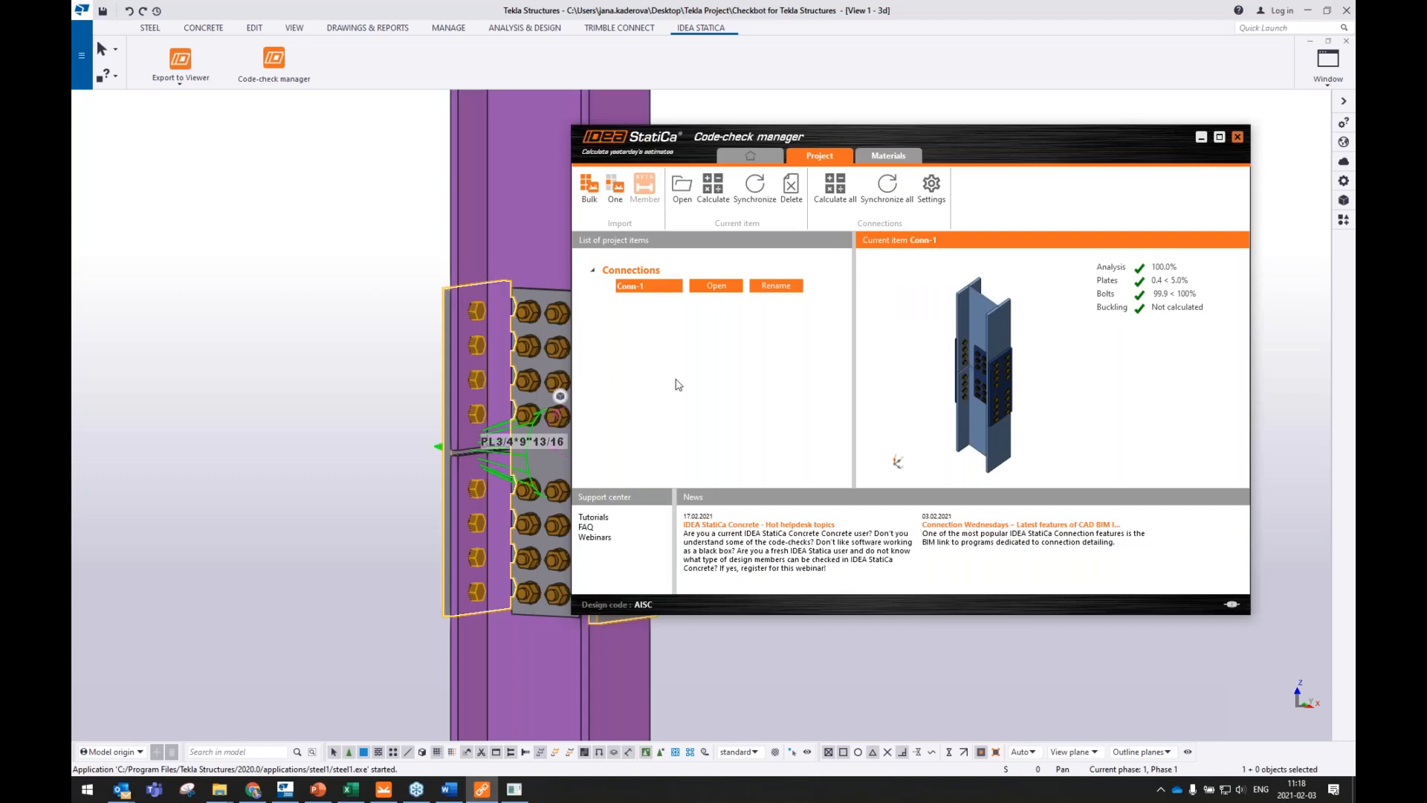
left_click(761, 206)
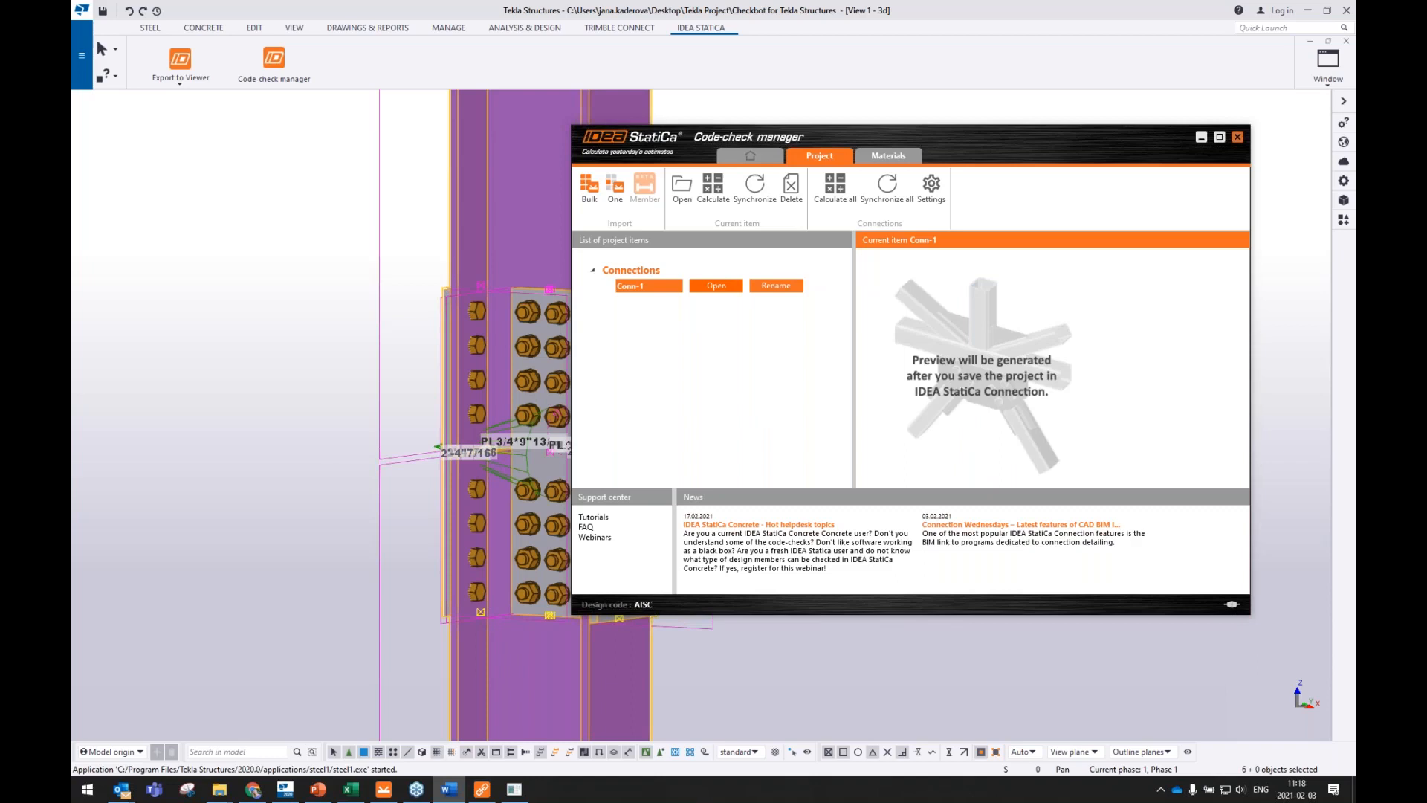
left_click(715, 285)
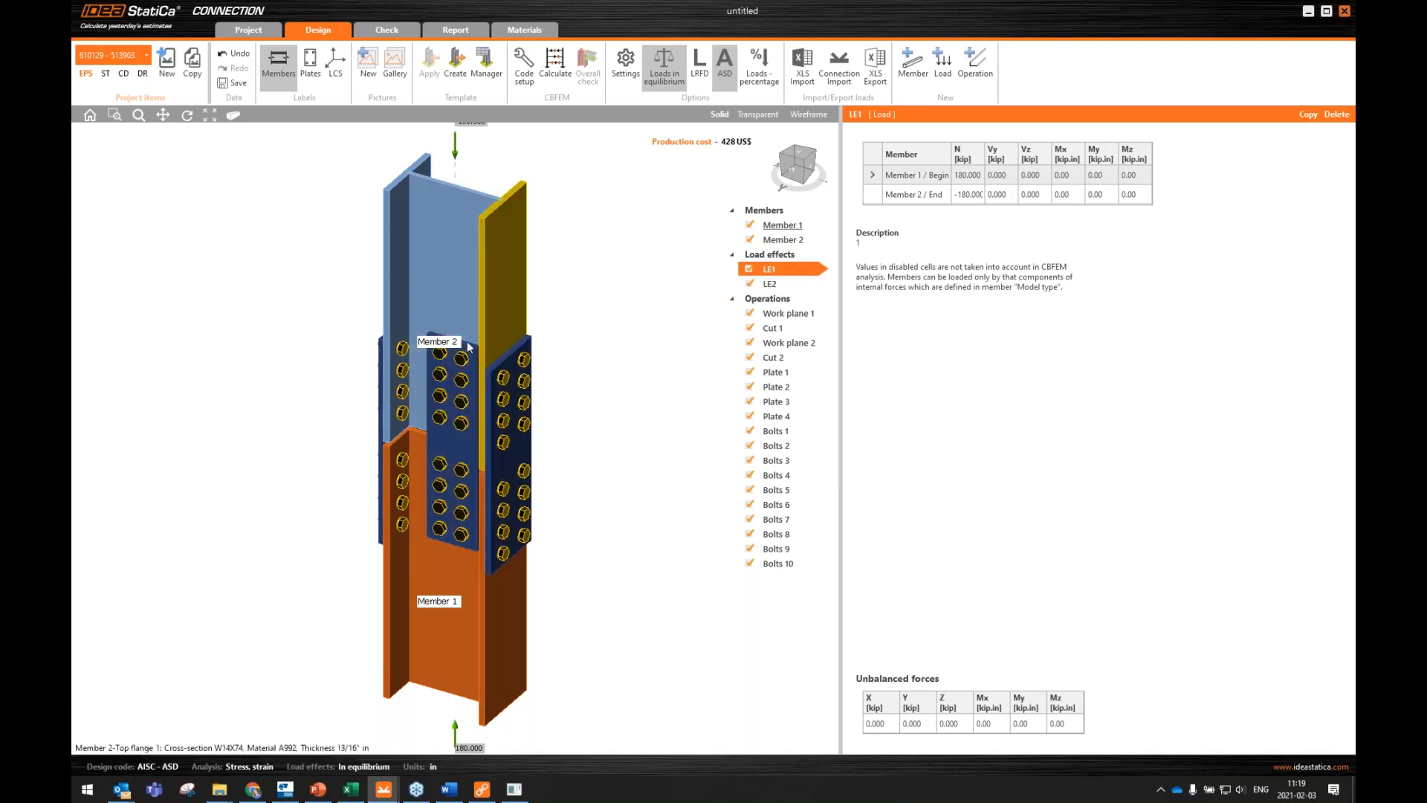
scroll(460, 297, "down", 2)
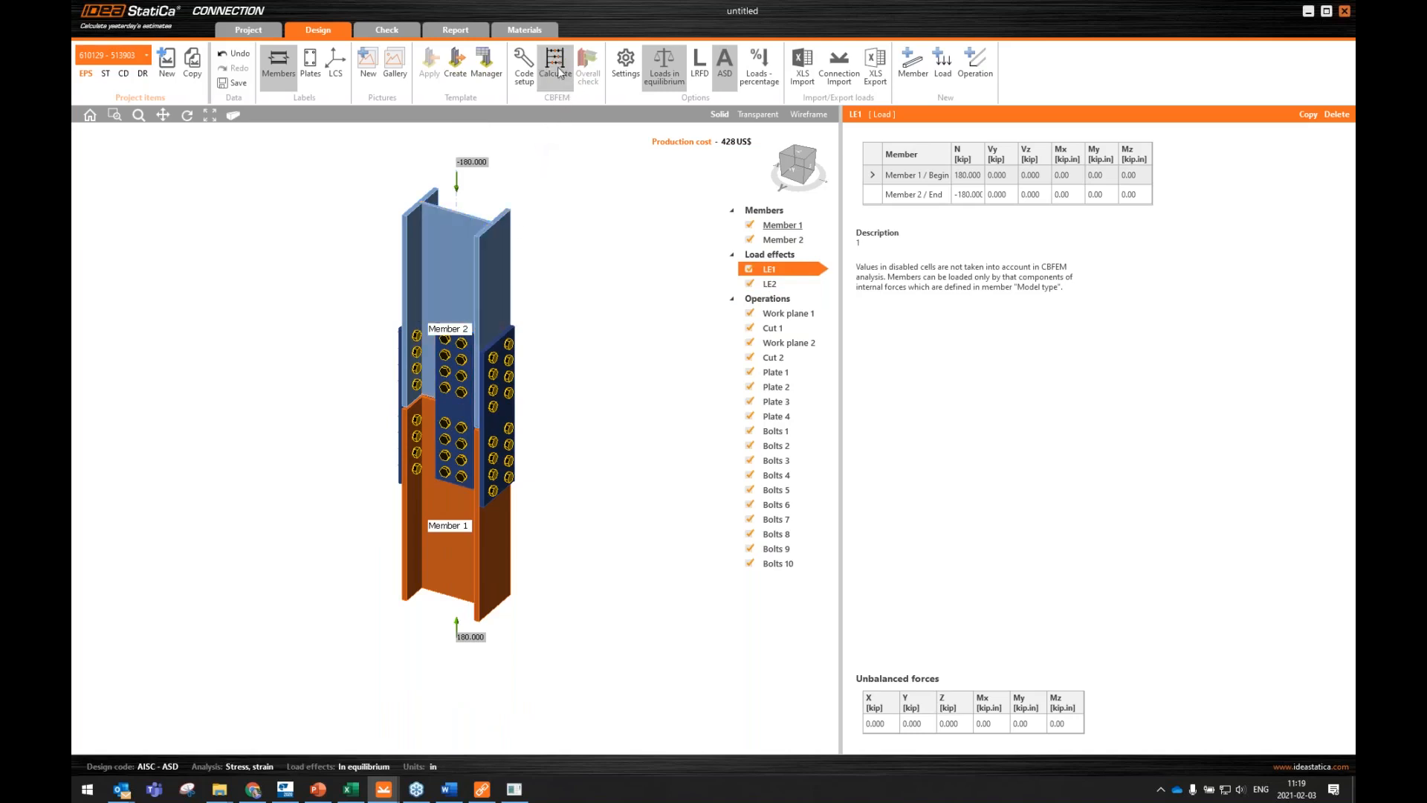
- Save and close the synchronized splice connection, and recalculate Conn-1 from the Code-check manager
left_click(1345, 12)
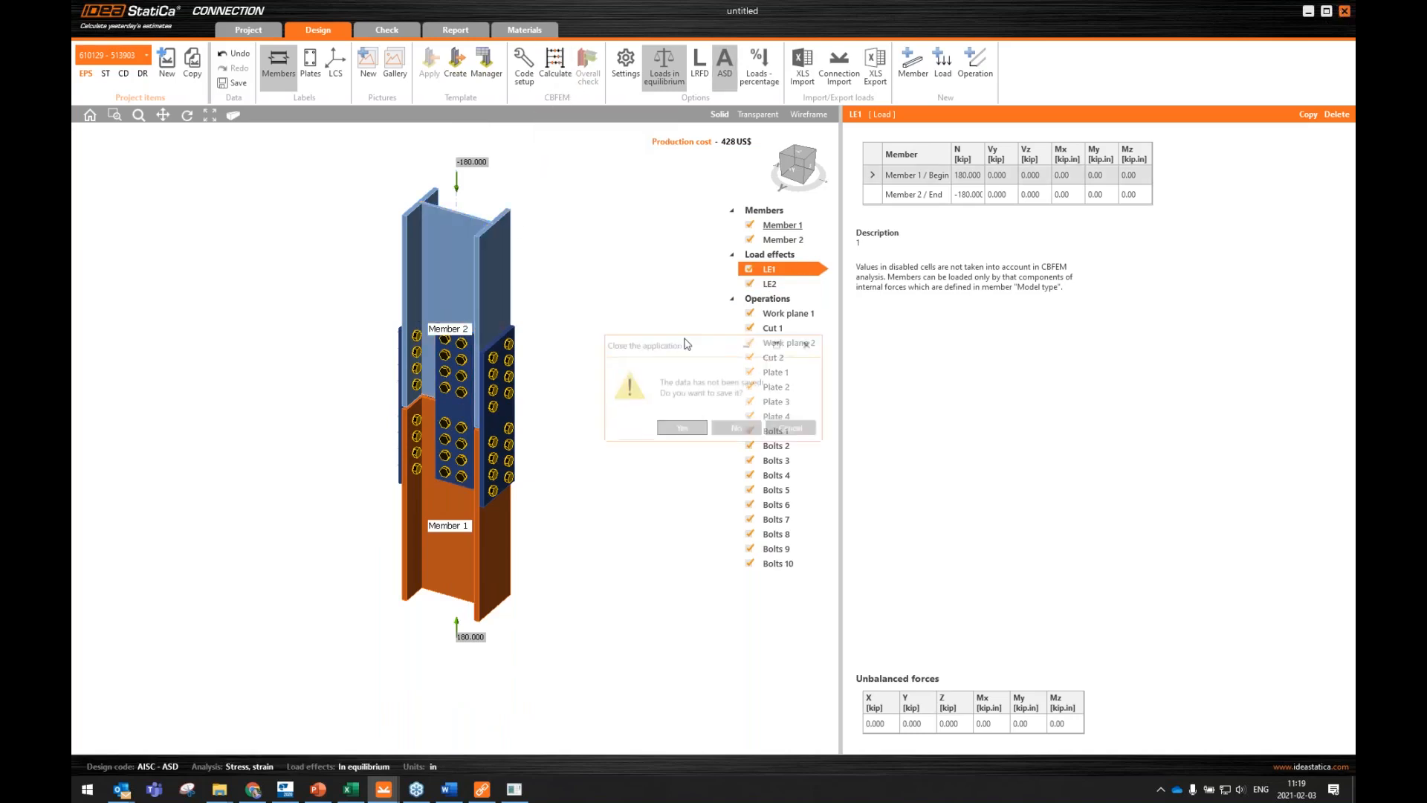
left_click(691, 430)
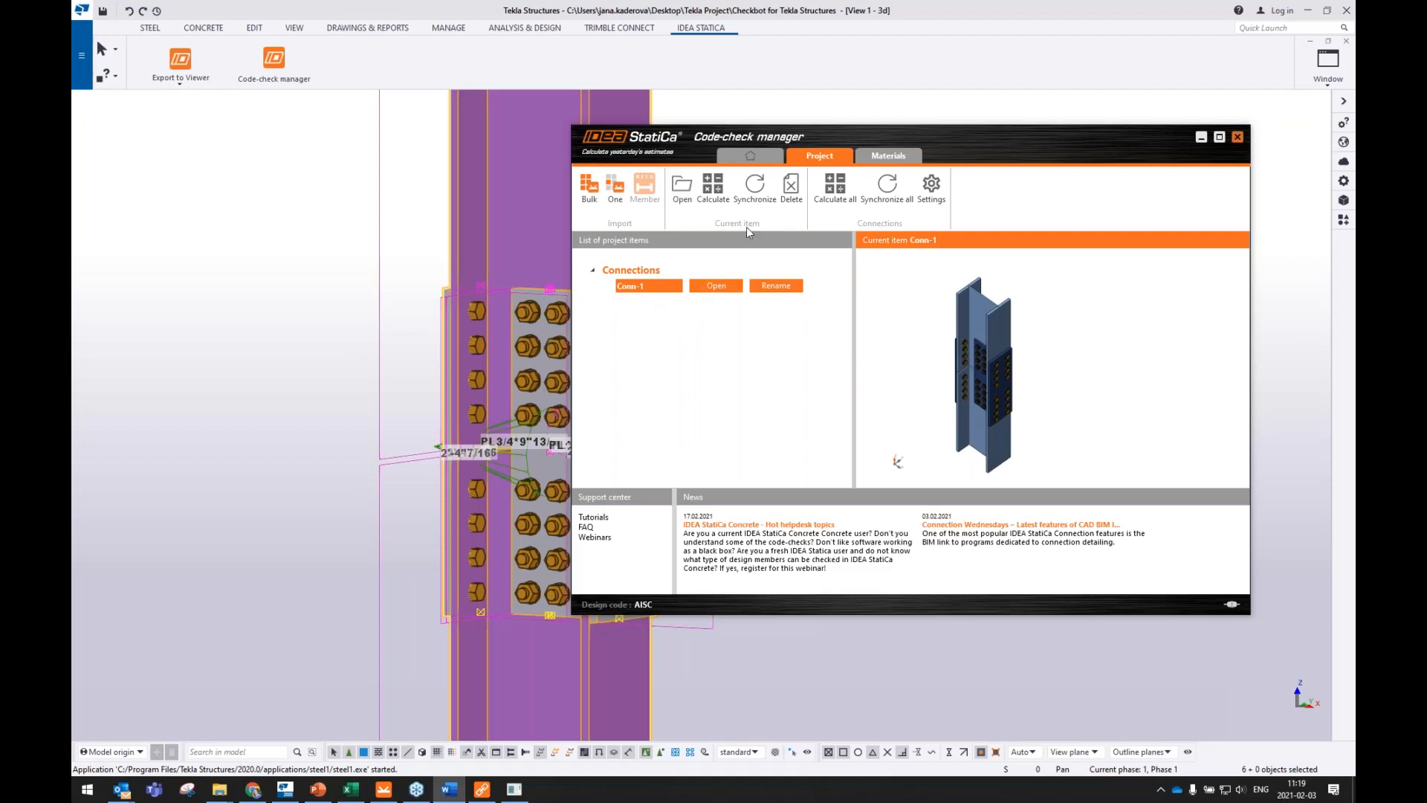
left_click(712, 207)
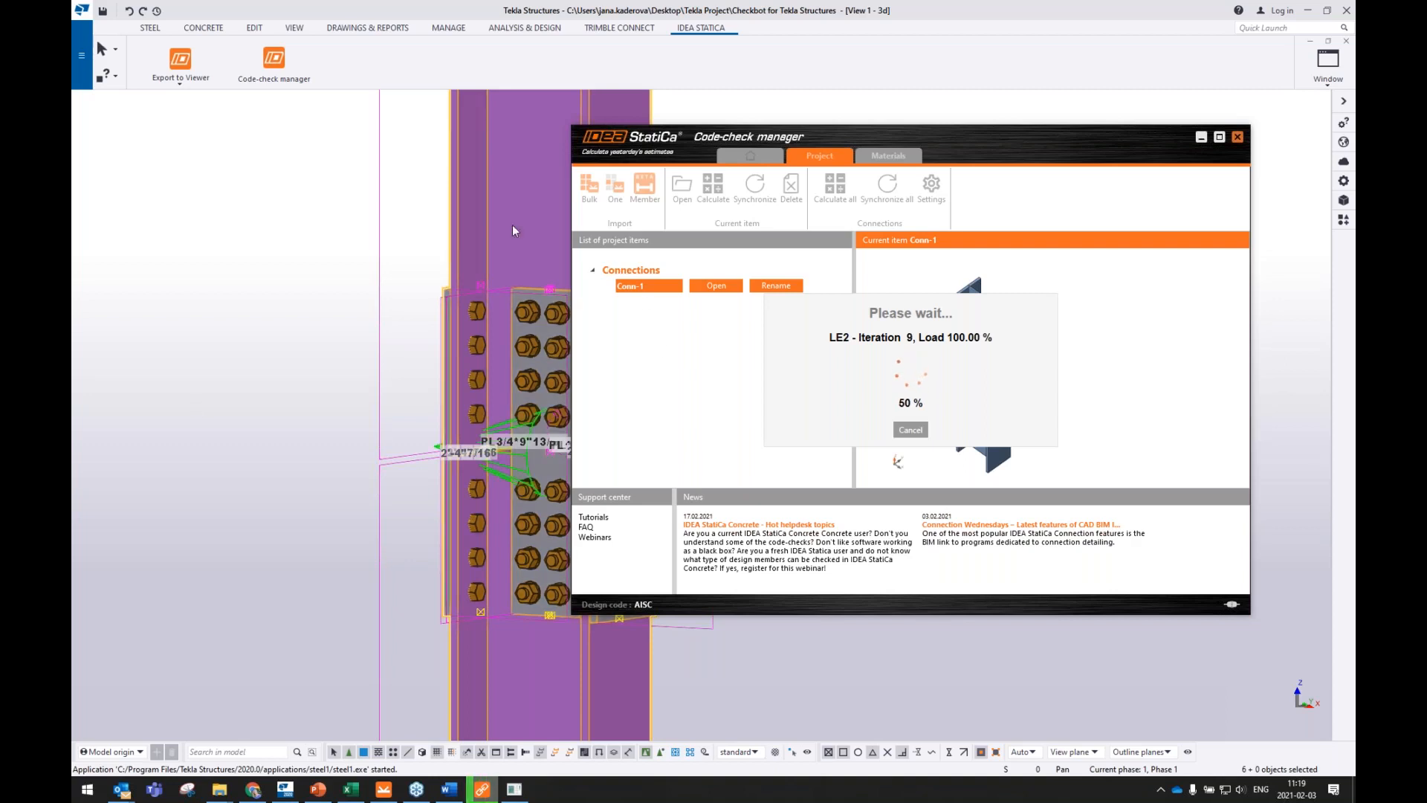
- Bulk-import the beams and columns of the low frame bays beyond grid line D, along grid line 5, including recommended welds
scroll(336, 323, "down", 3)
scroll(336, 323, "down", 2)
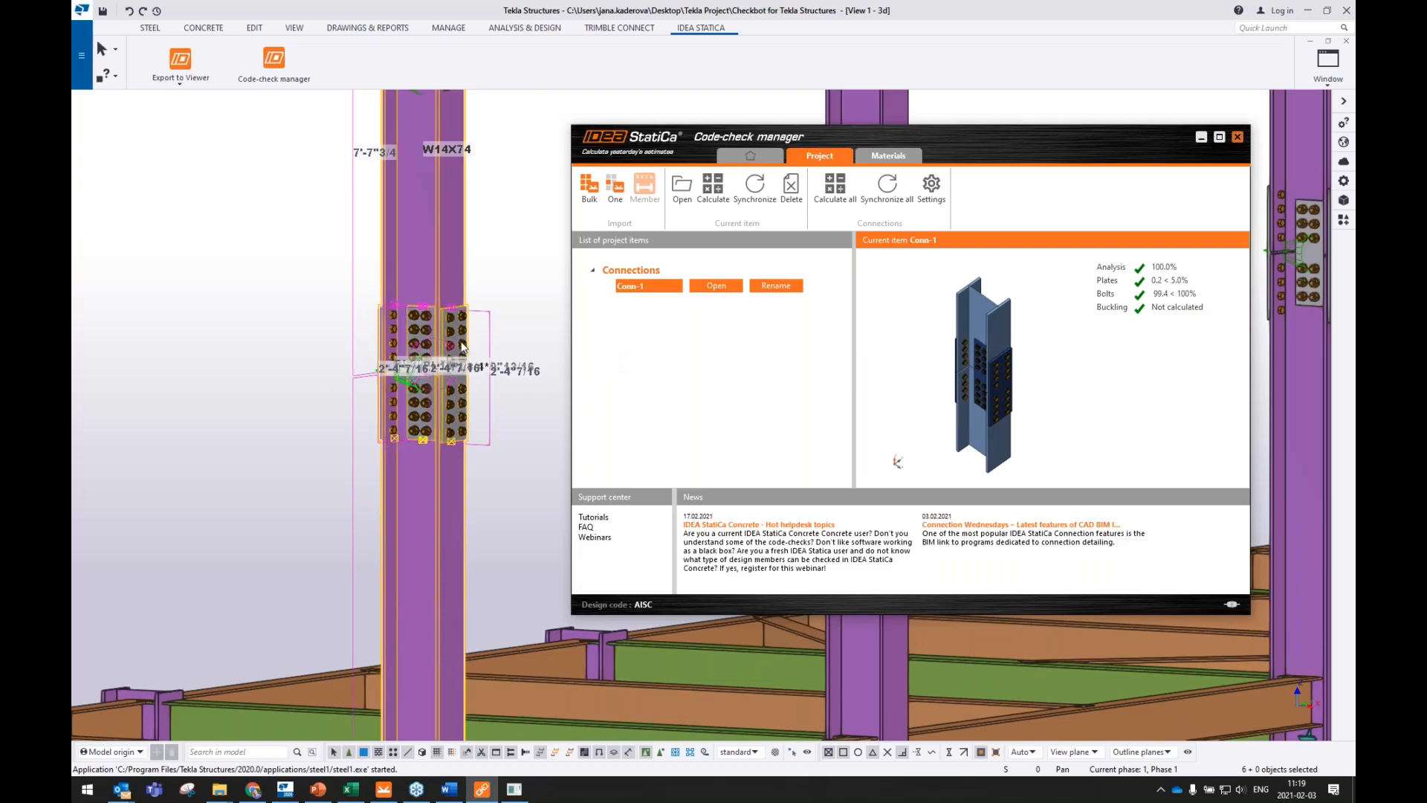
scroll(461, 346, "down", 5)
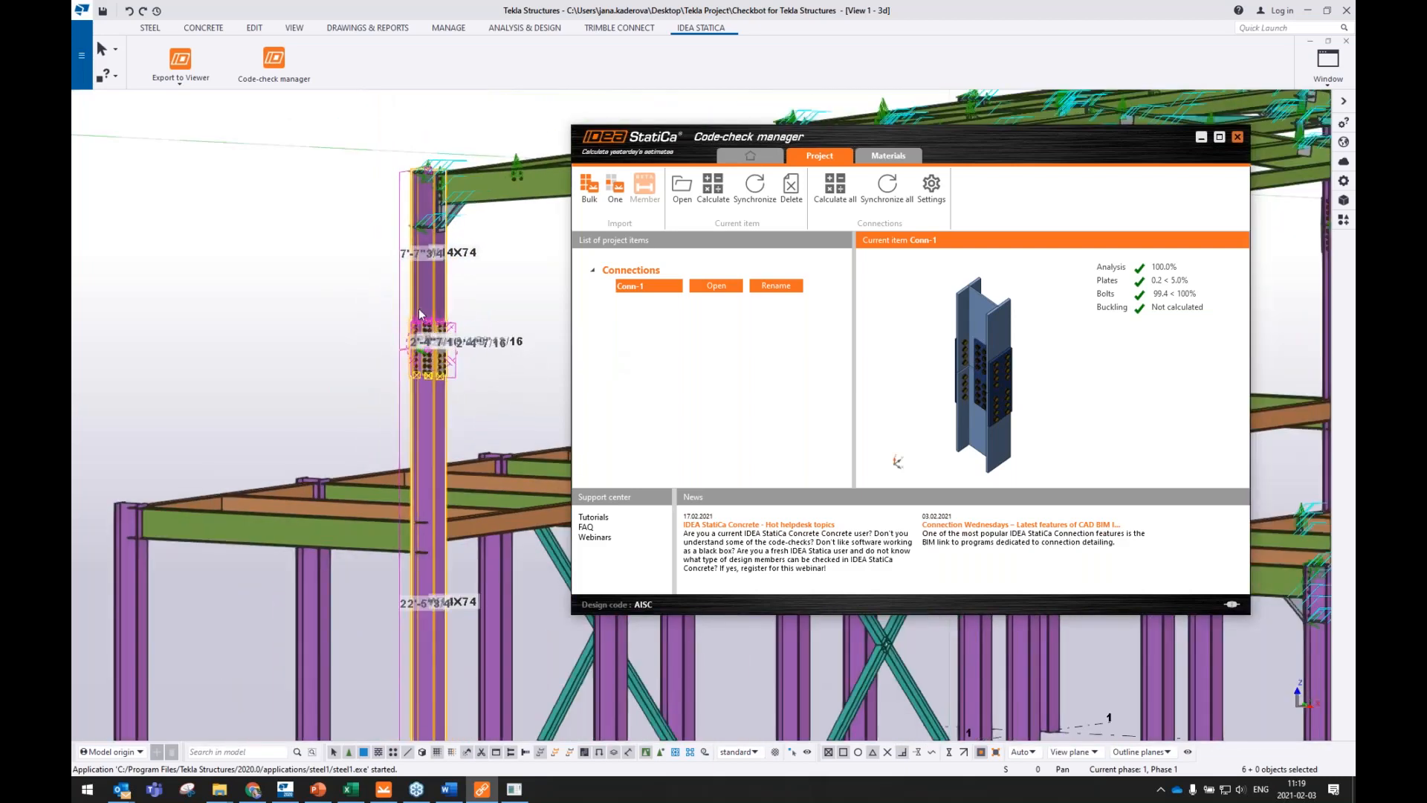
scroll(420, 314, "down", 5)
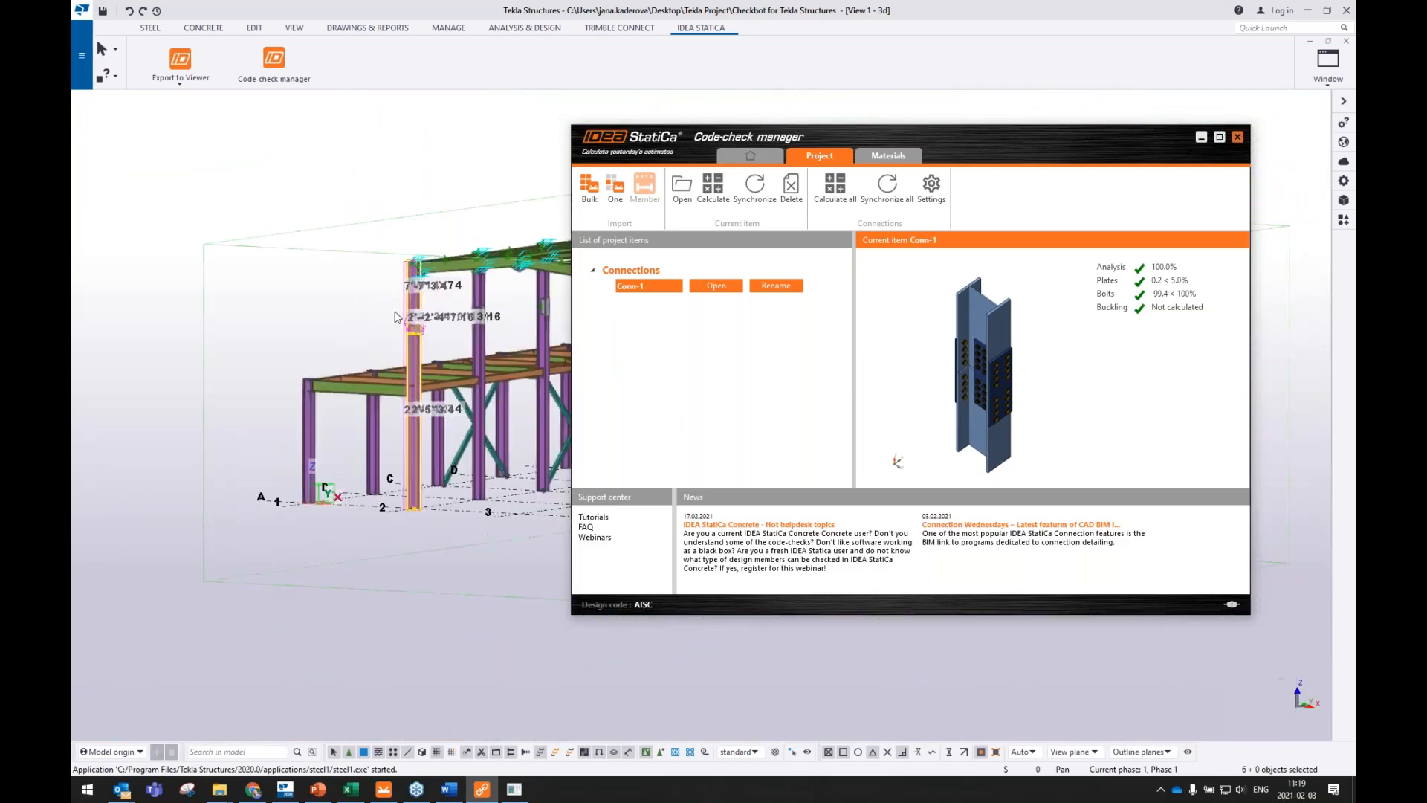
left_click(1201, 137)
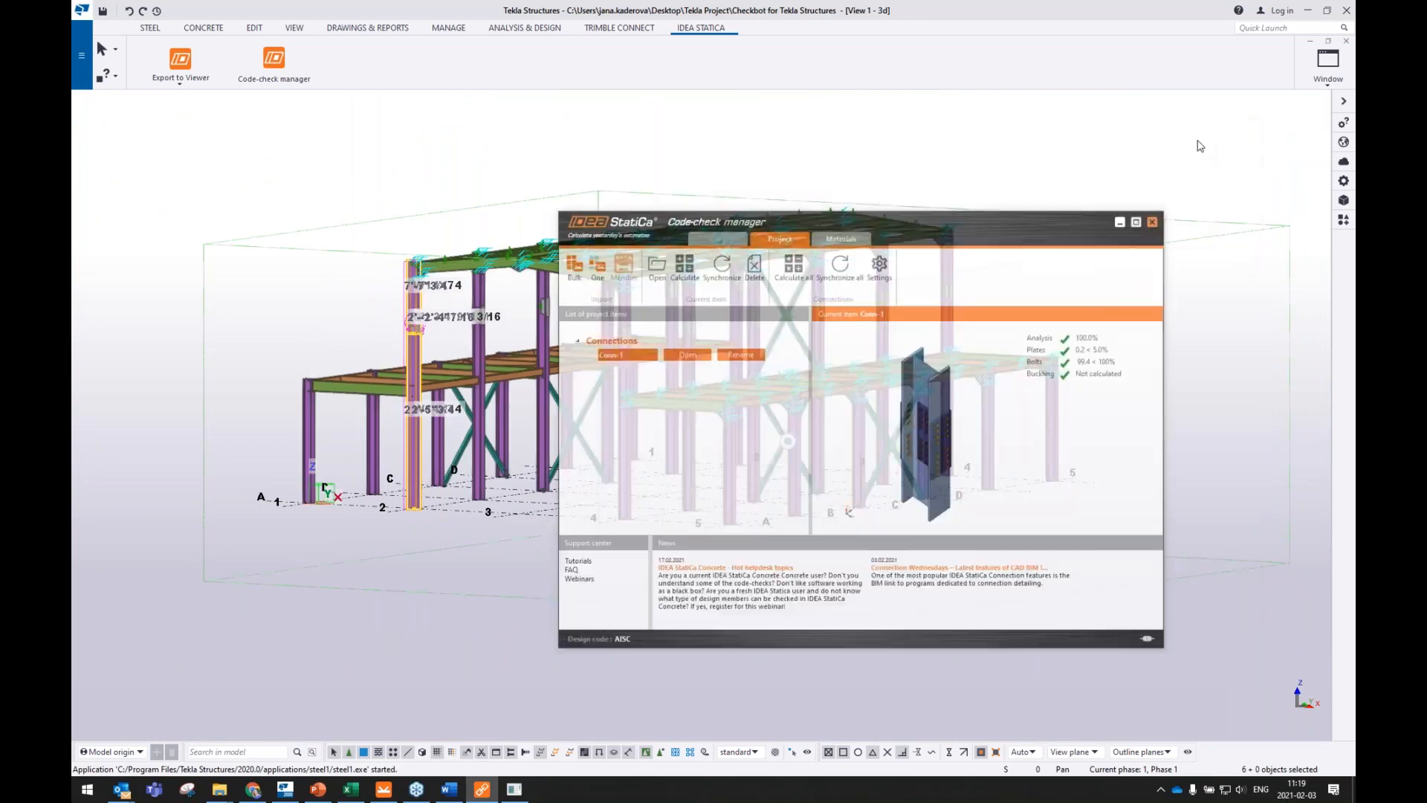
middle_click_drag(461, 342, 745, 539, "ctrl")
scroll(1010, 495, "up", 6)
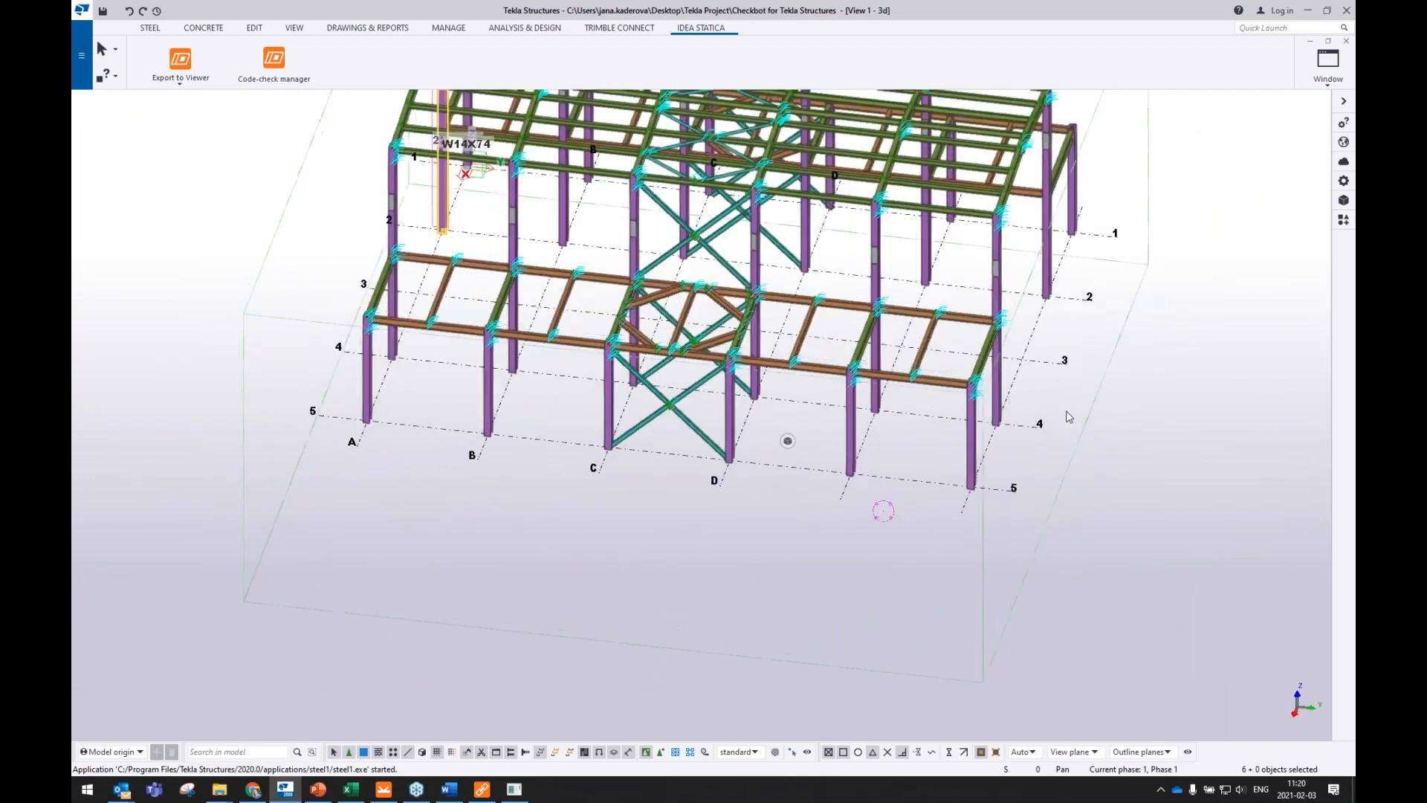
middle_click_drag(1011, 501, 1024, 498, "ctrl")
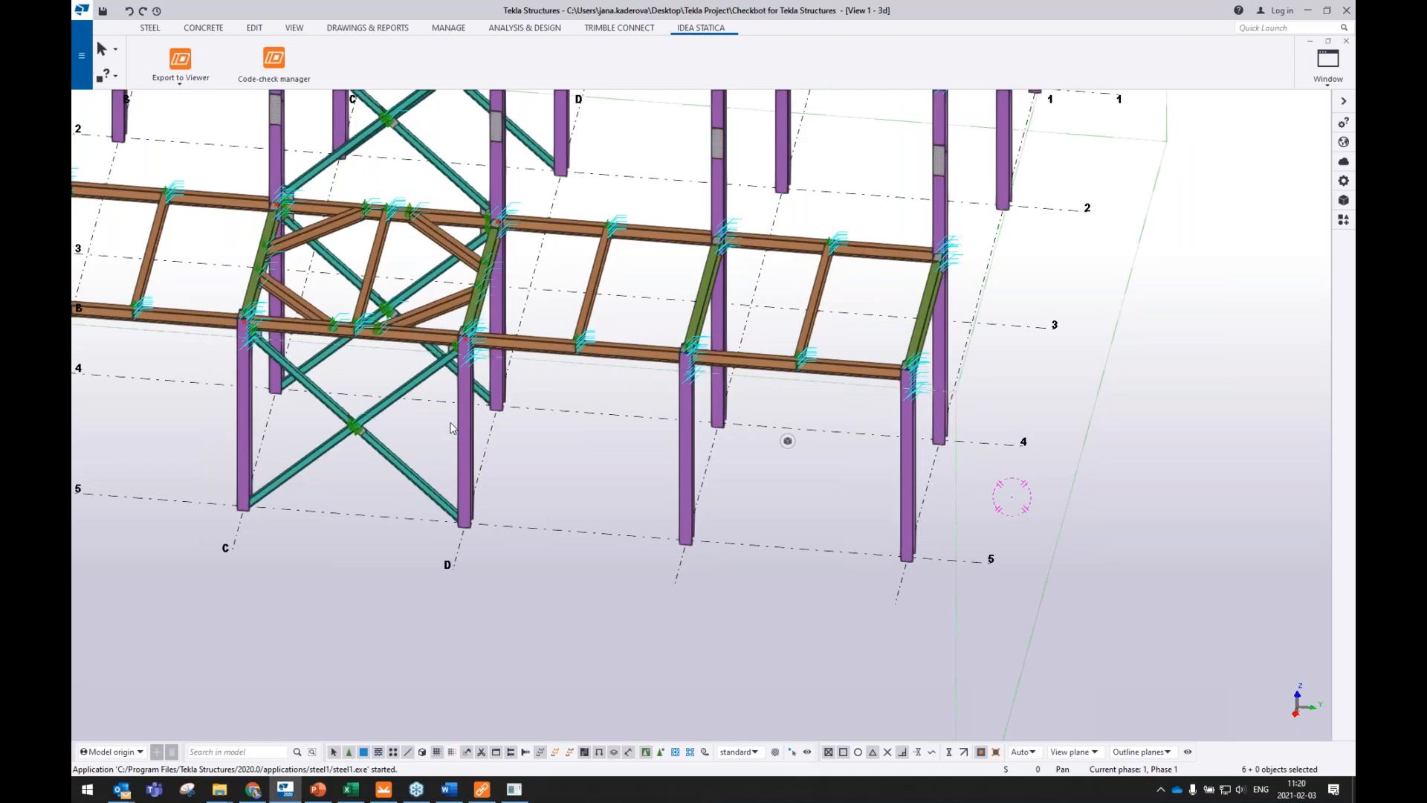
left_click(482, 790)
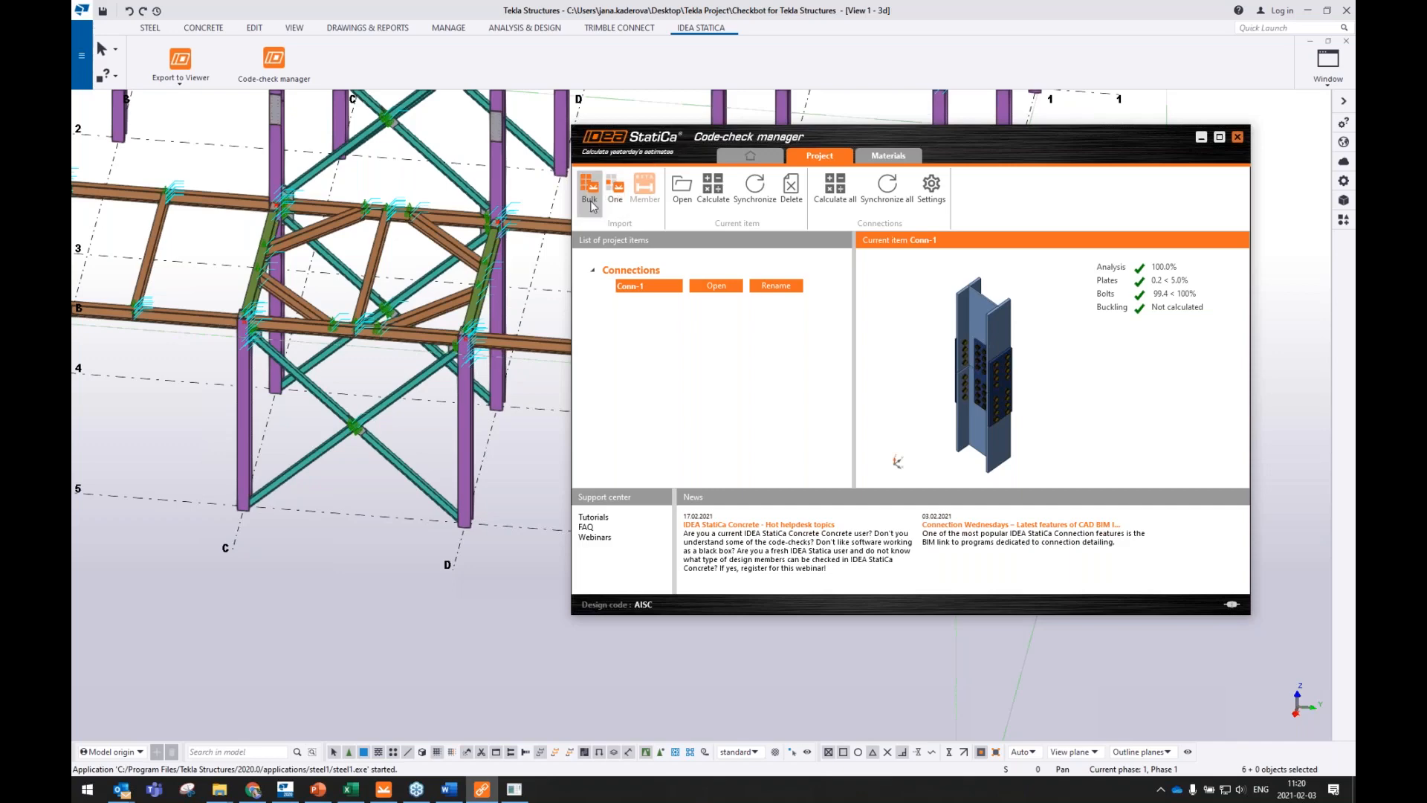
left_click_drag(760, 140, 797, 151)
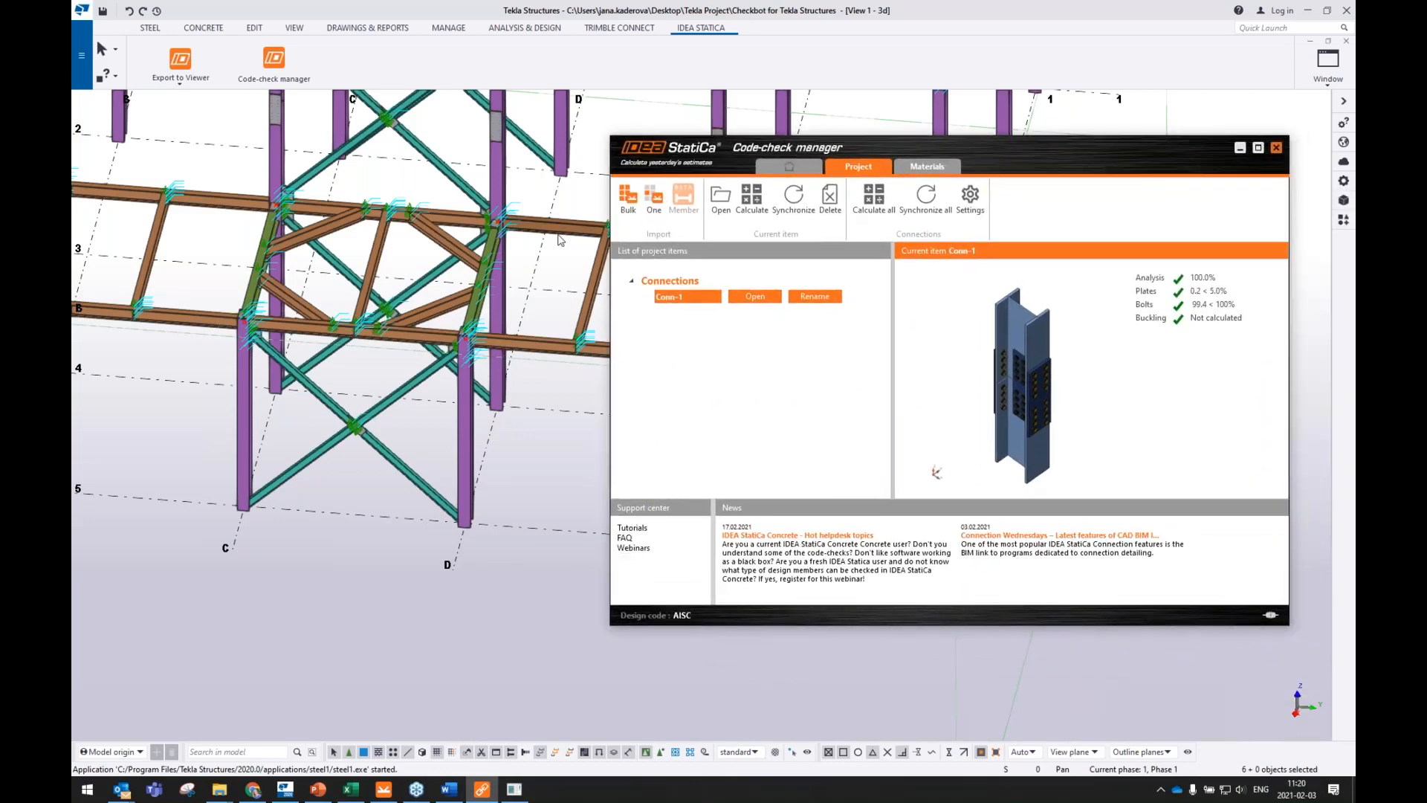
left_click(628, 199)
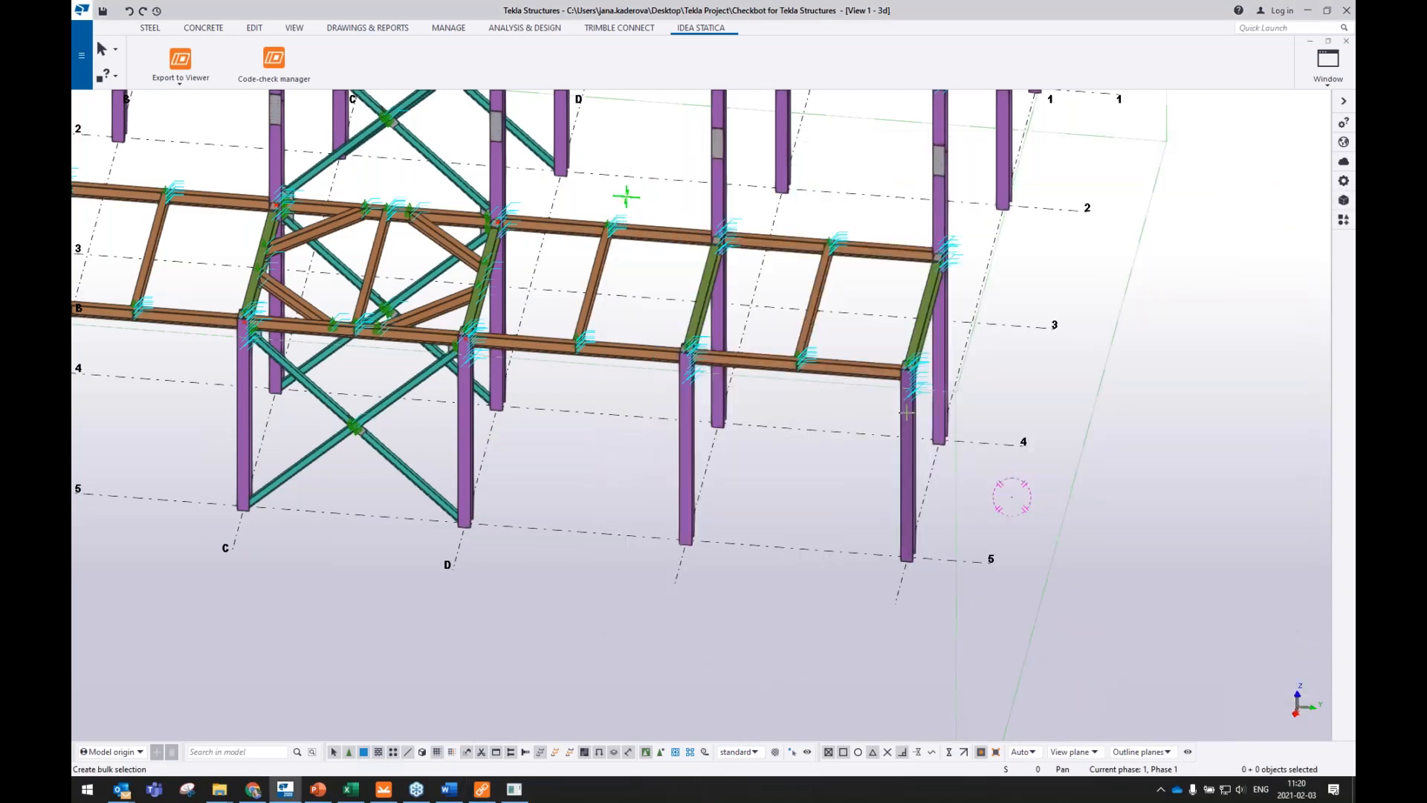
left_click_drag(790, 354, 536, 315)
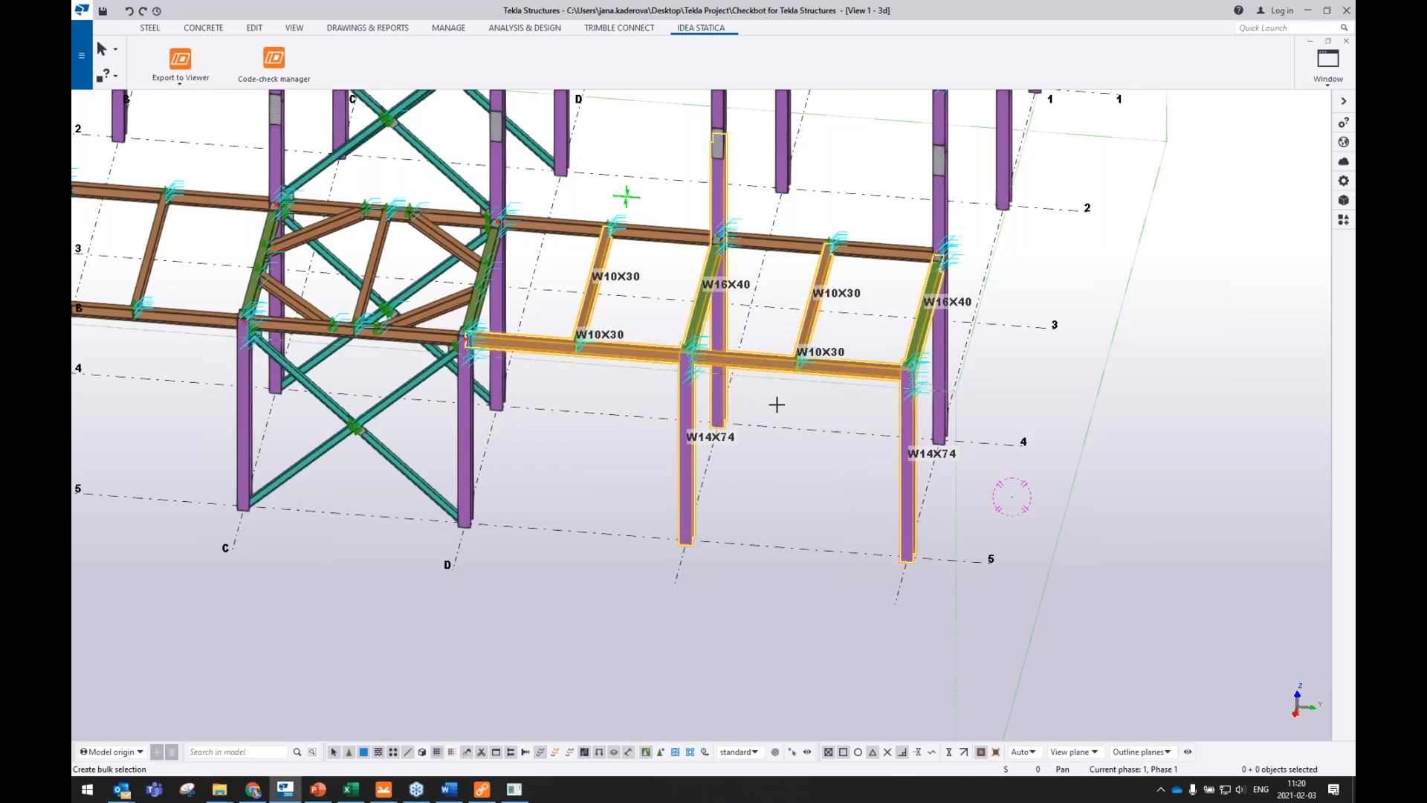
key("Escape")
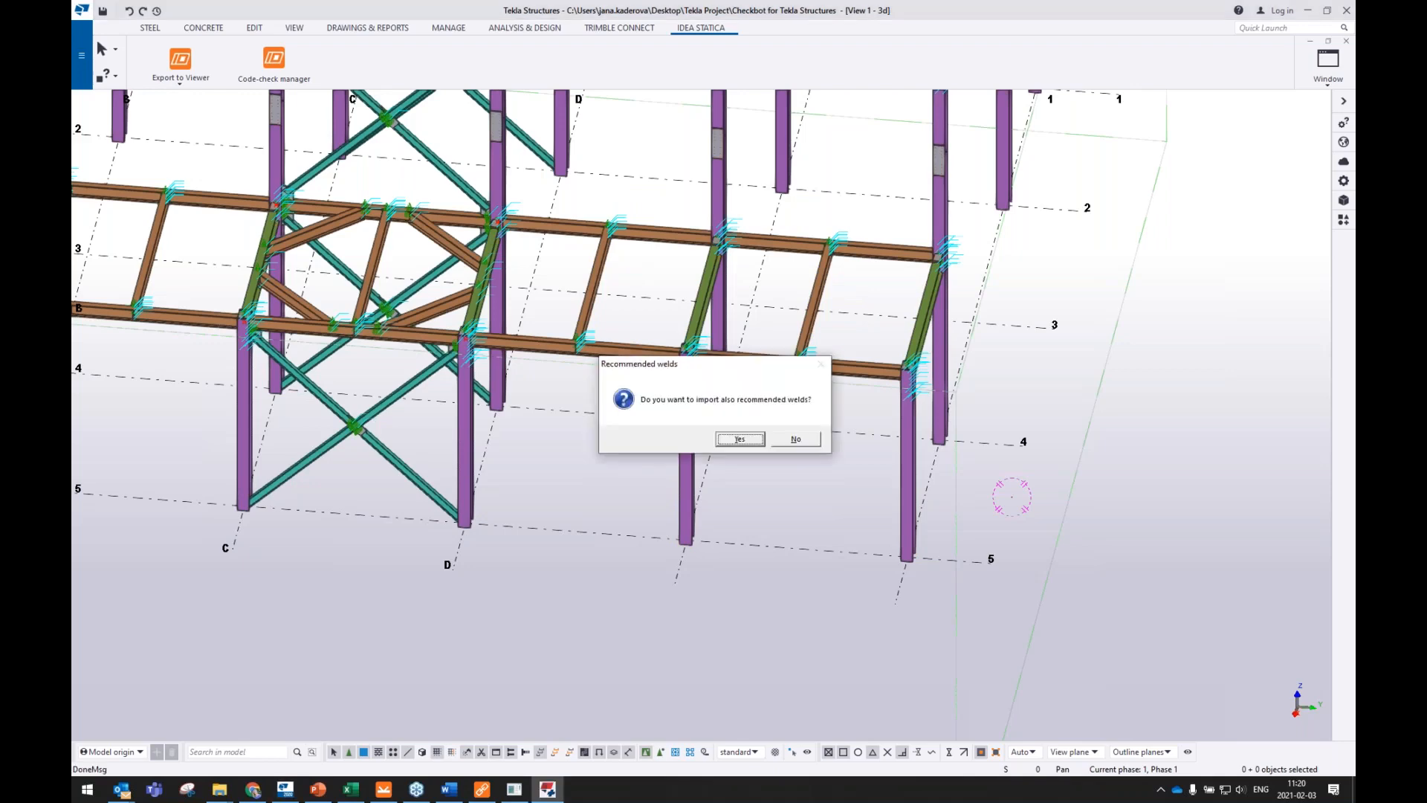
left_click(721, 442)
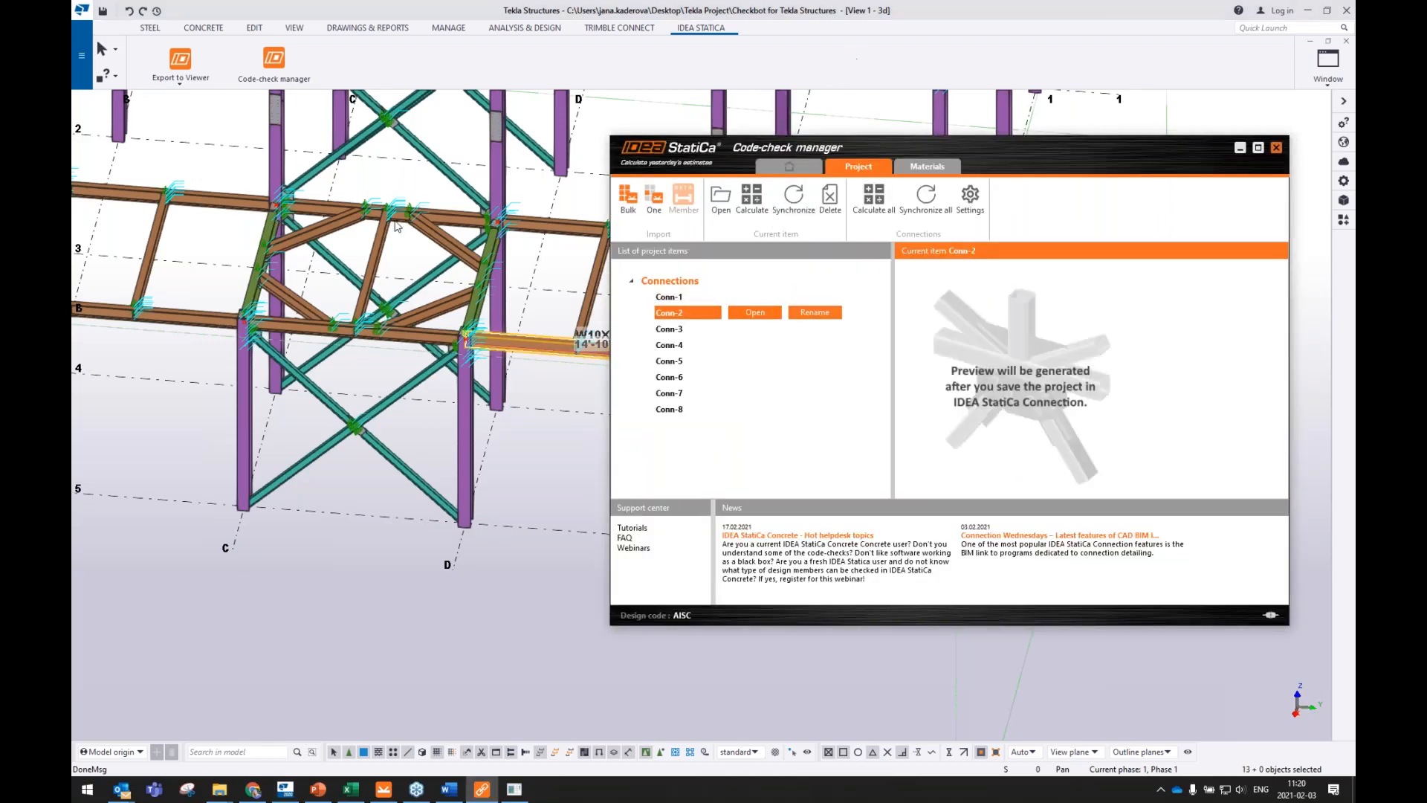
- Examine which joints of the Tekla model the imported connections Conn-2 to Conn-6 cover
scroll(319, 262, "down", 3)
scroll(372, 383, "up", 2)
middle_click_drag(480, 399, 349, 469)
left_click(482, 788)
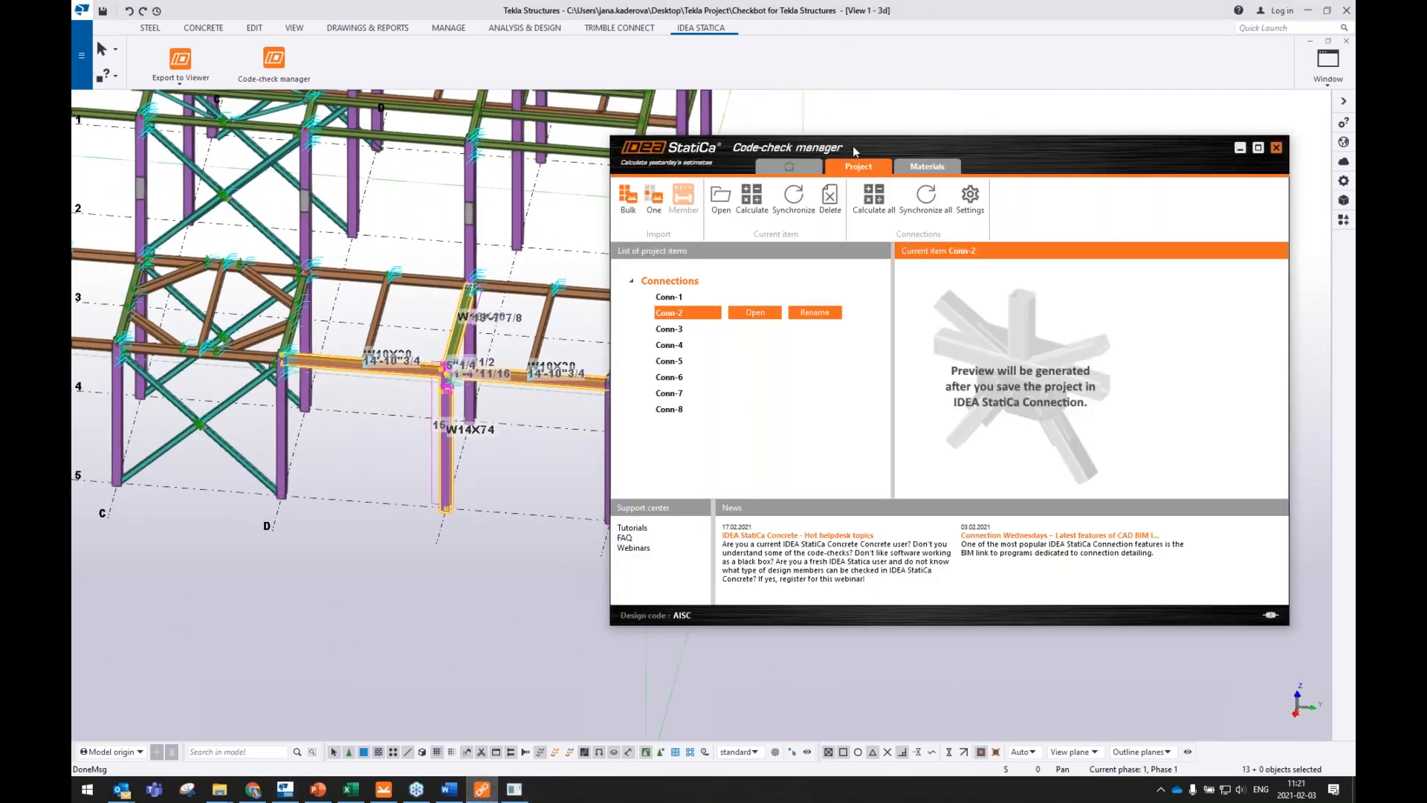
left_click_drag(853, 146, 895, 154)
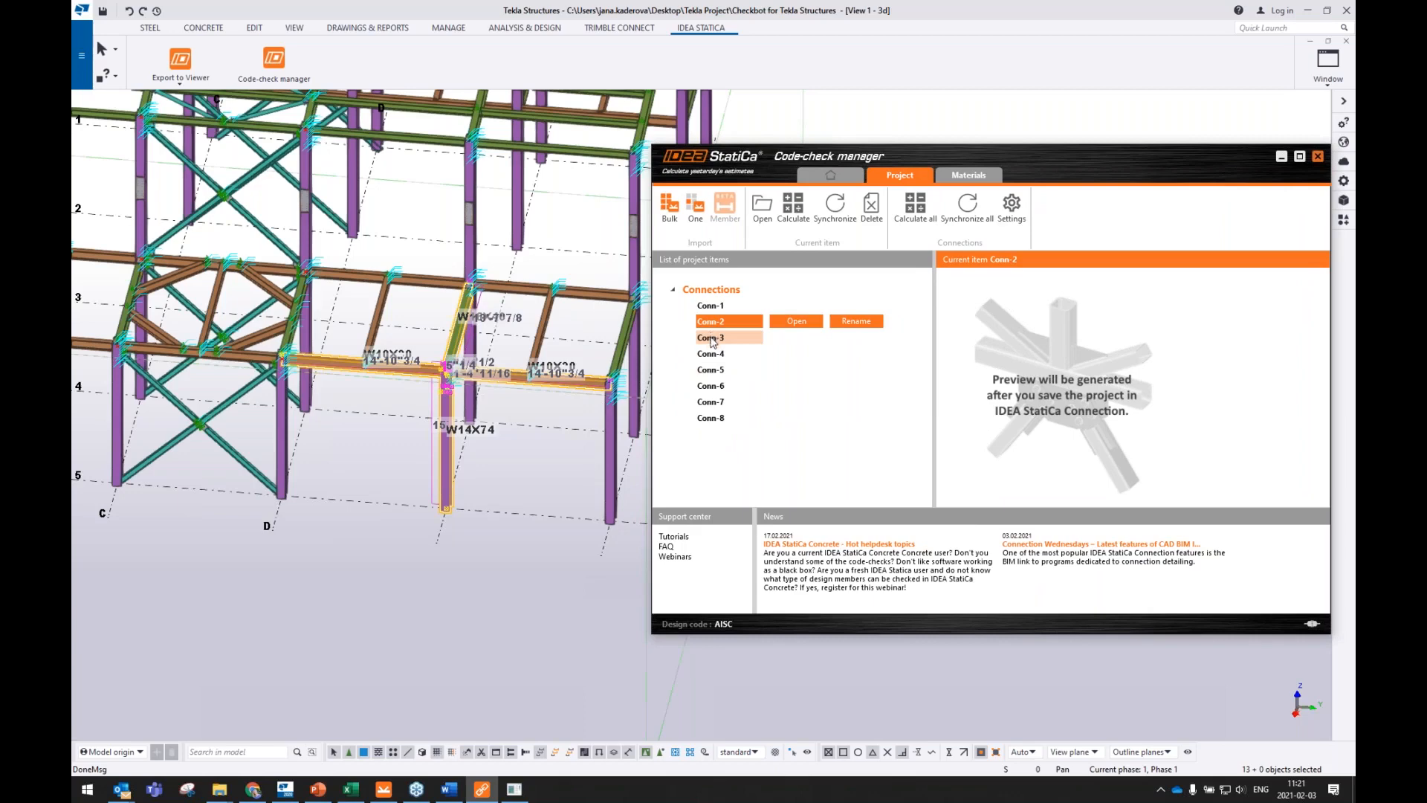
left_click(711, 339)
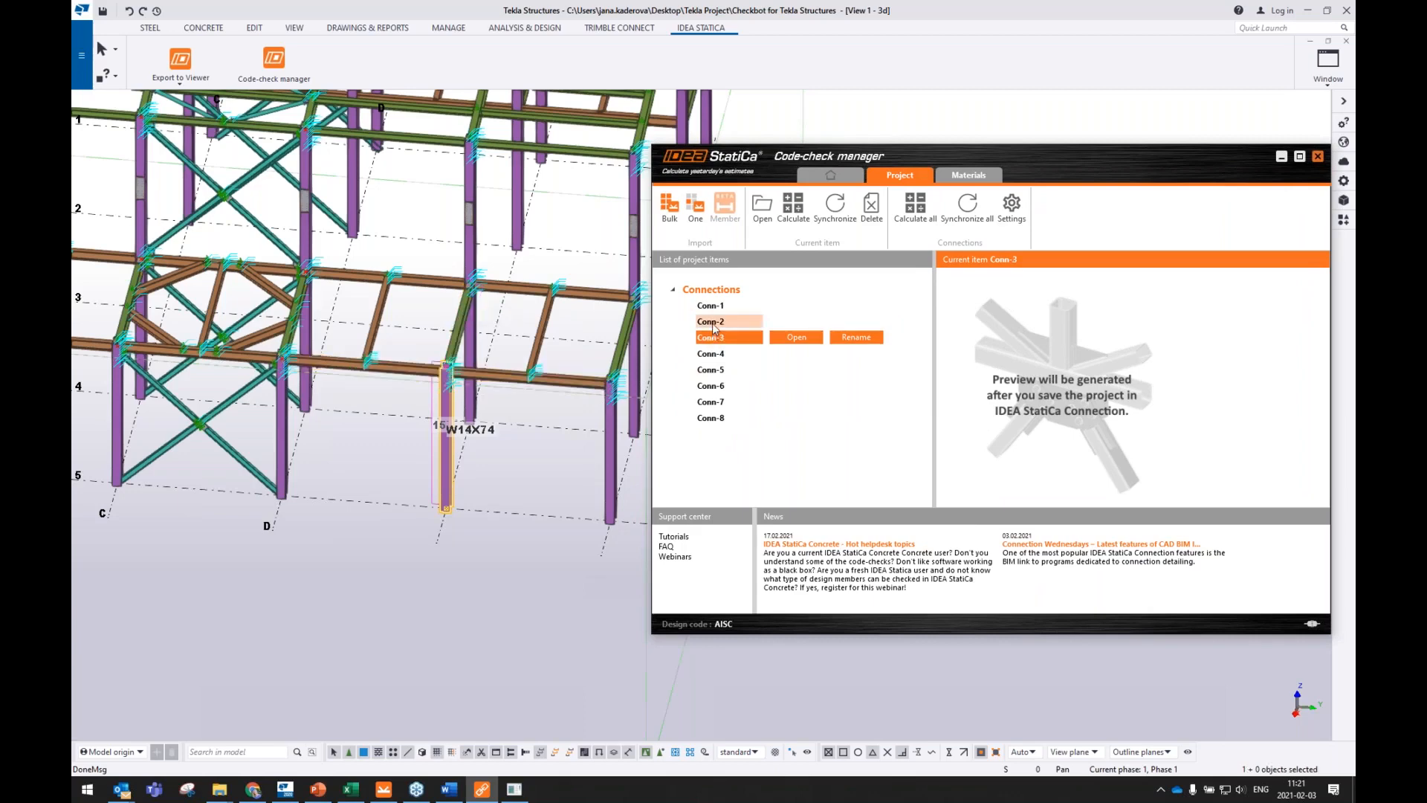
left_click(711, 321)
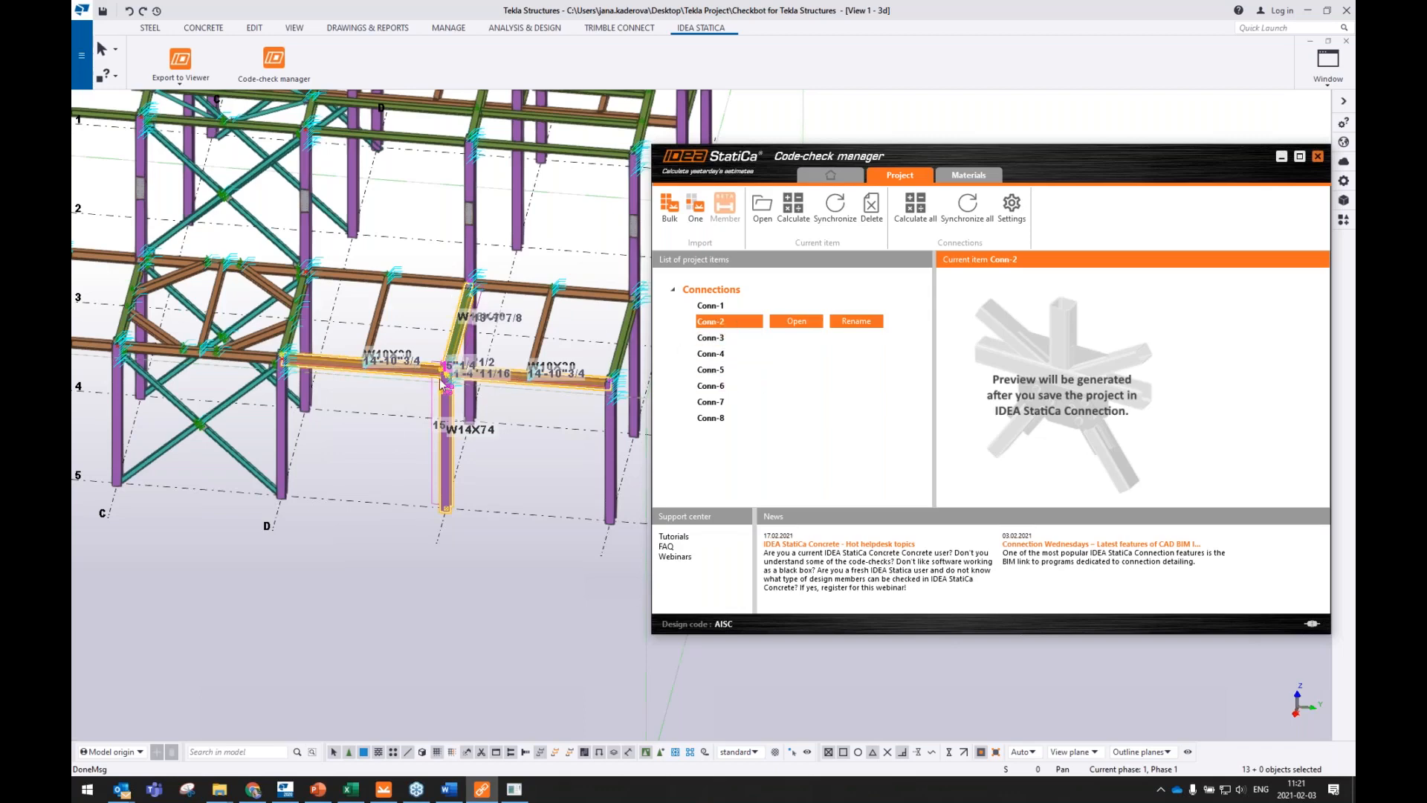
left_click(713, 338)
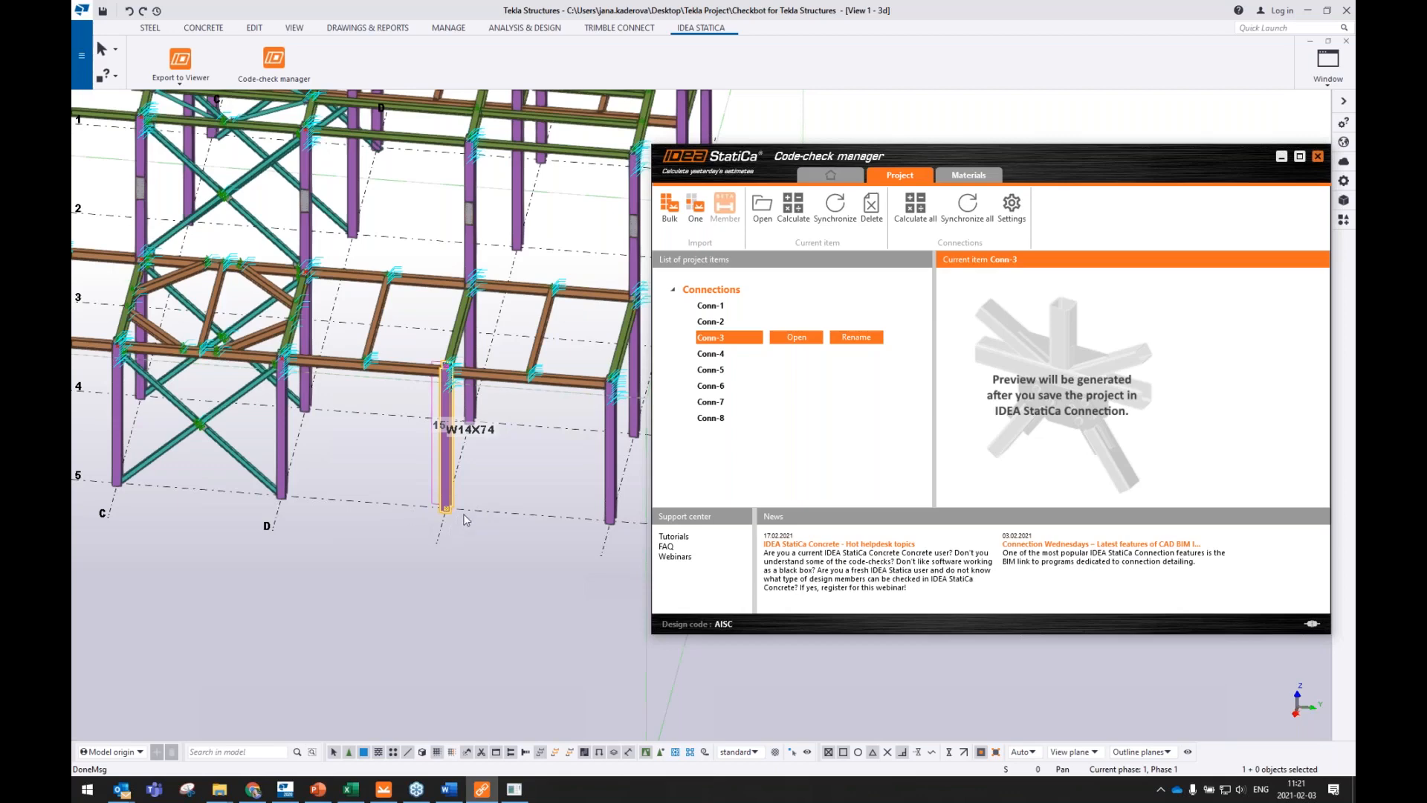
left_click(712, 354)
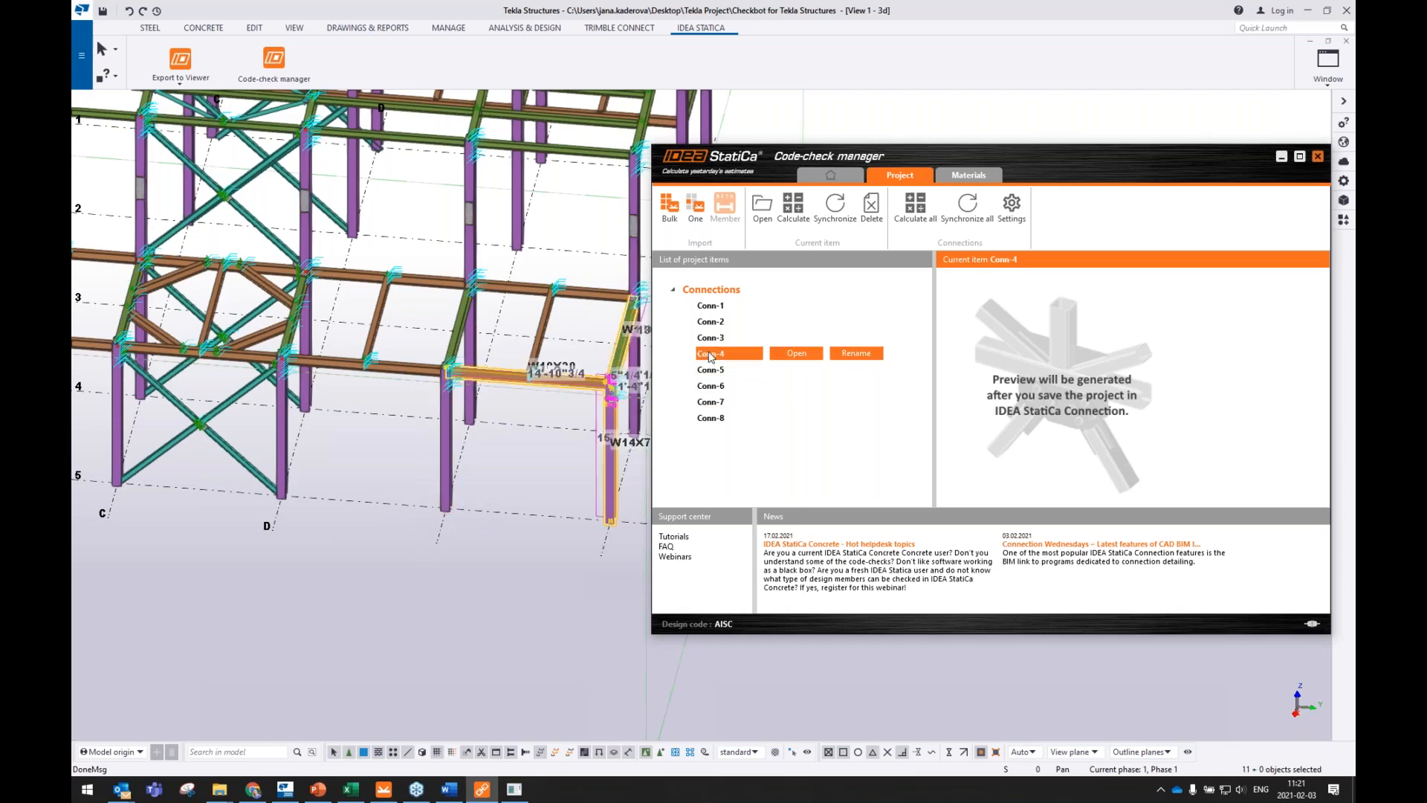
left_click(711, 370)
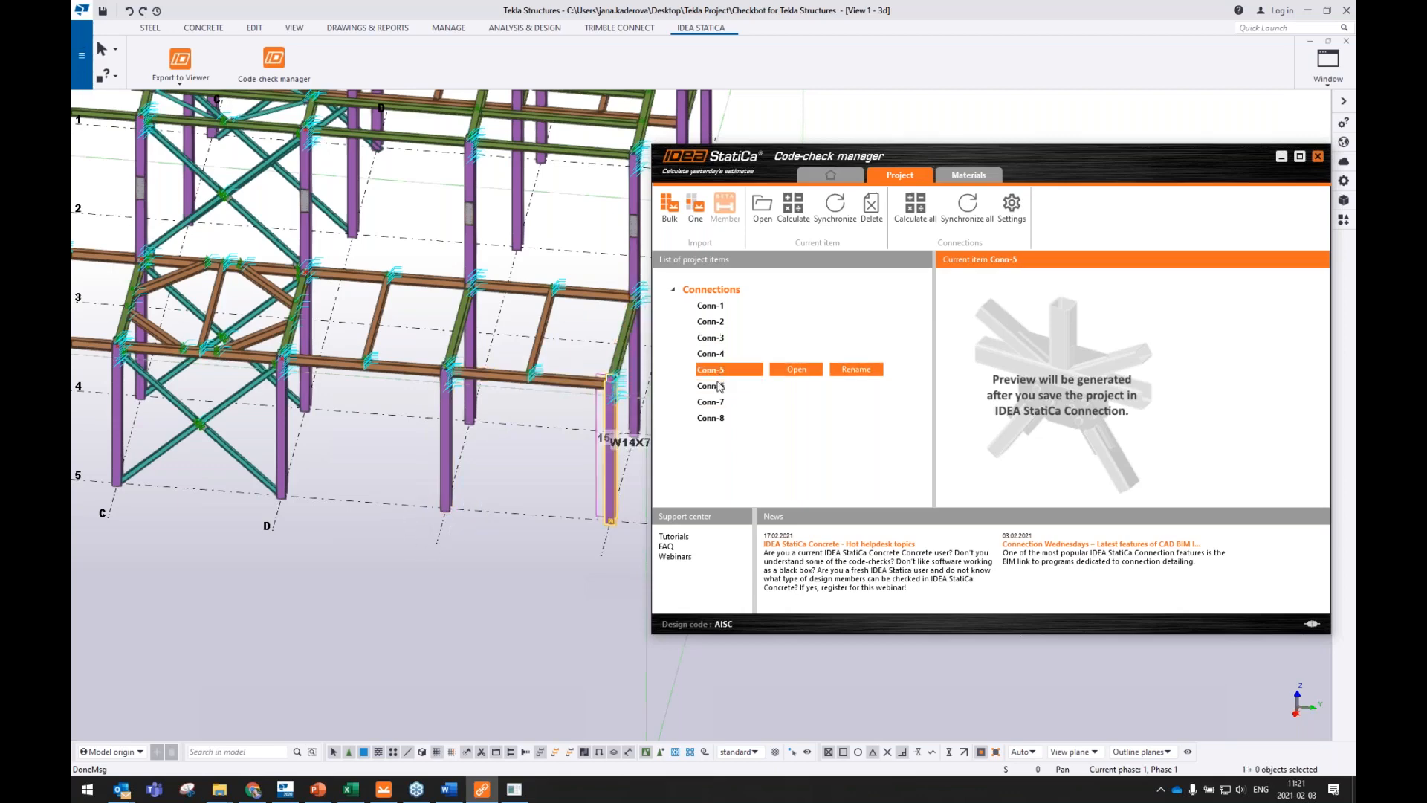
left_click(719, 386)
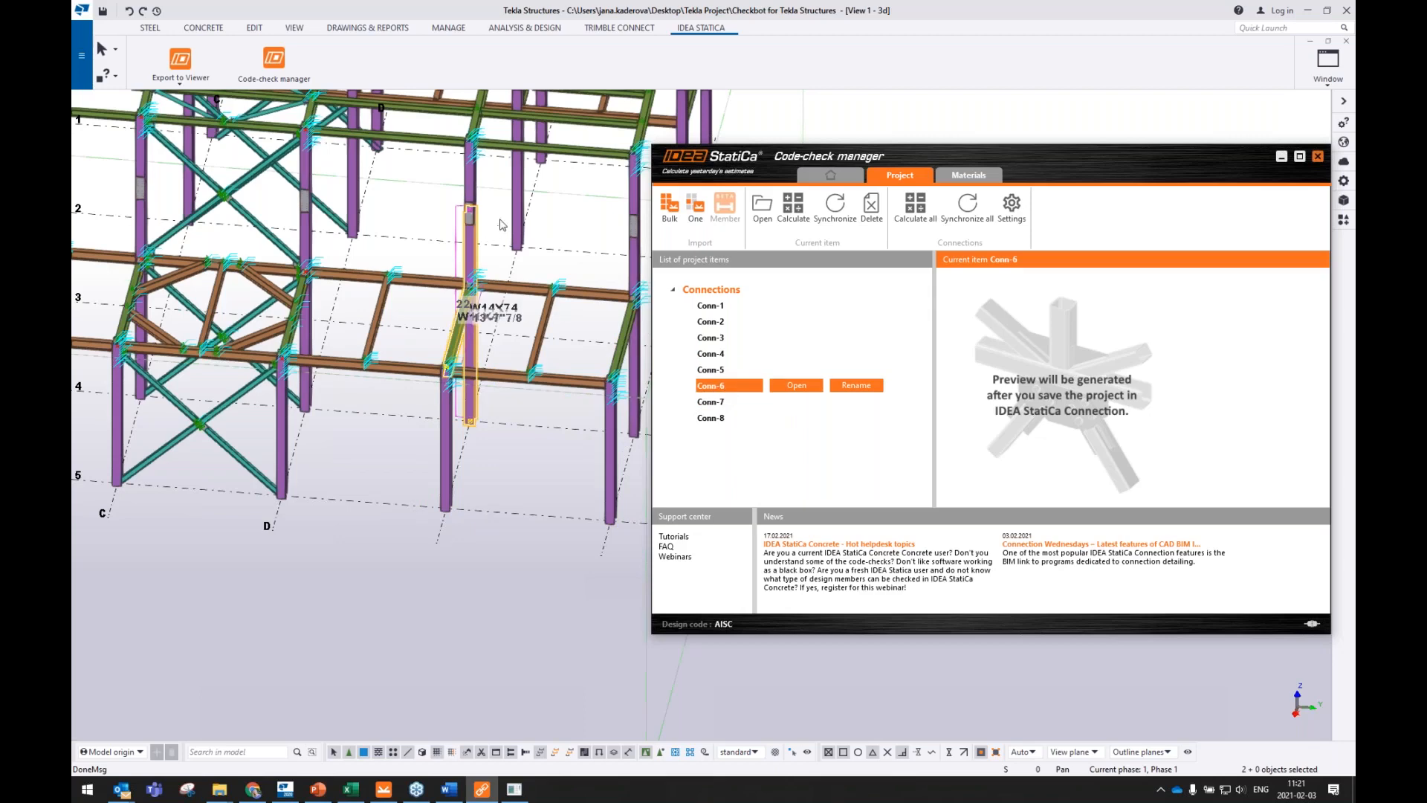
- Inspect the members of Conn-6 in the Tekla model and delete that connection from the project
scroll(503, 229, "up", 2)
scroll(503, 229, "up", 2)
middle_click_drag(500, 268, 473, 273)
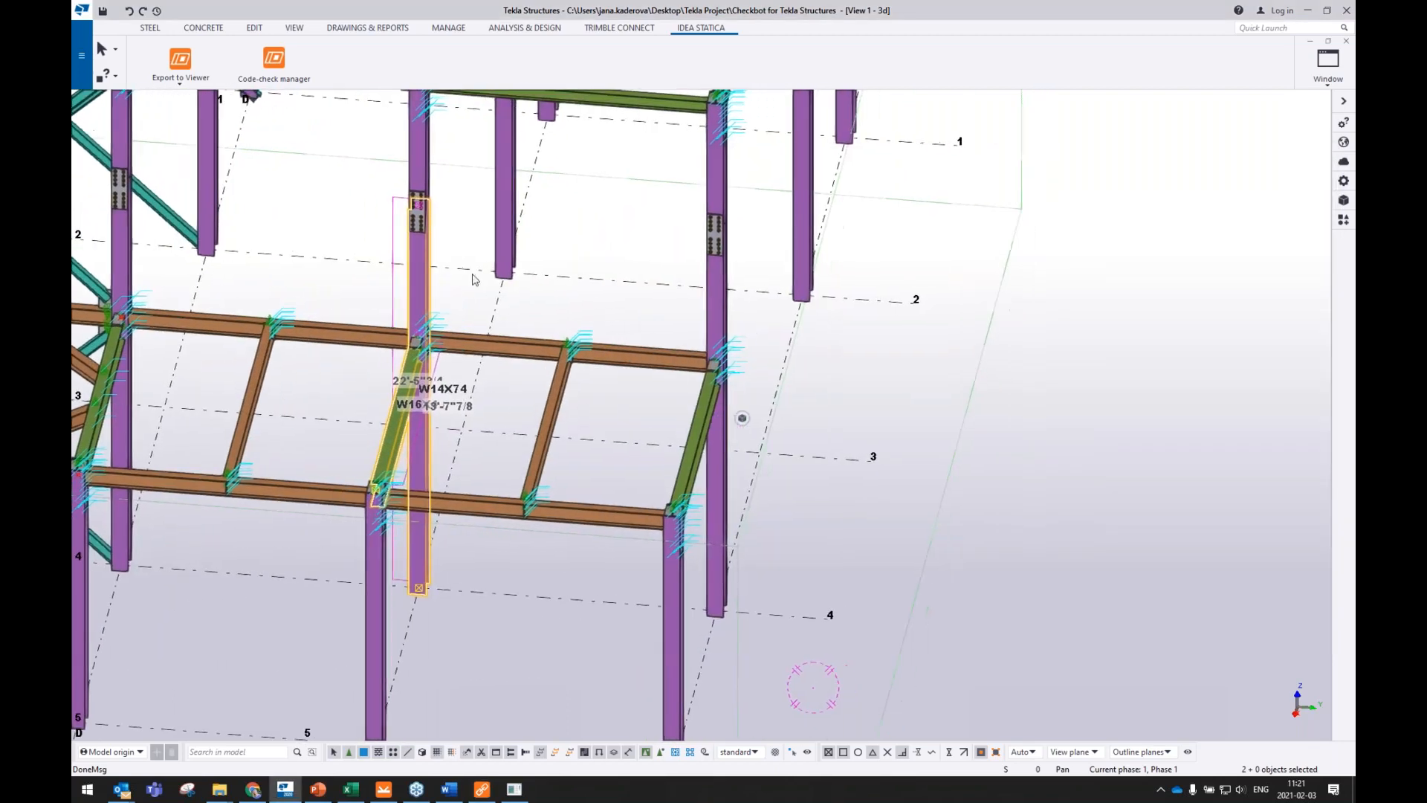
left_click(482, 789)
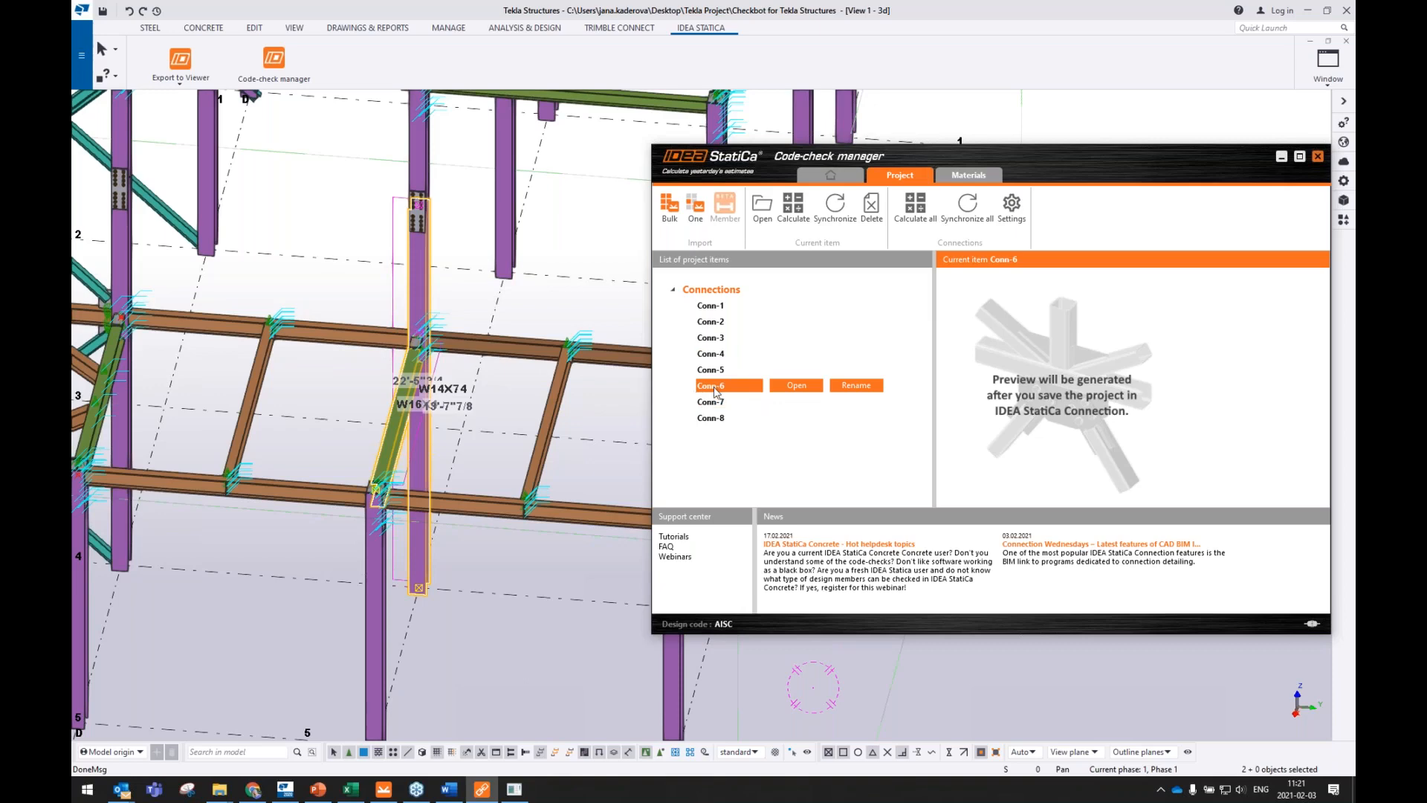
left_click(873, 217)
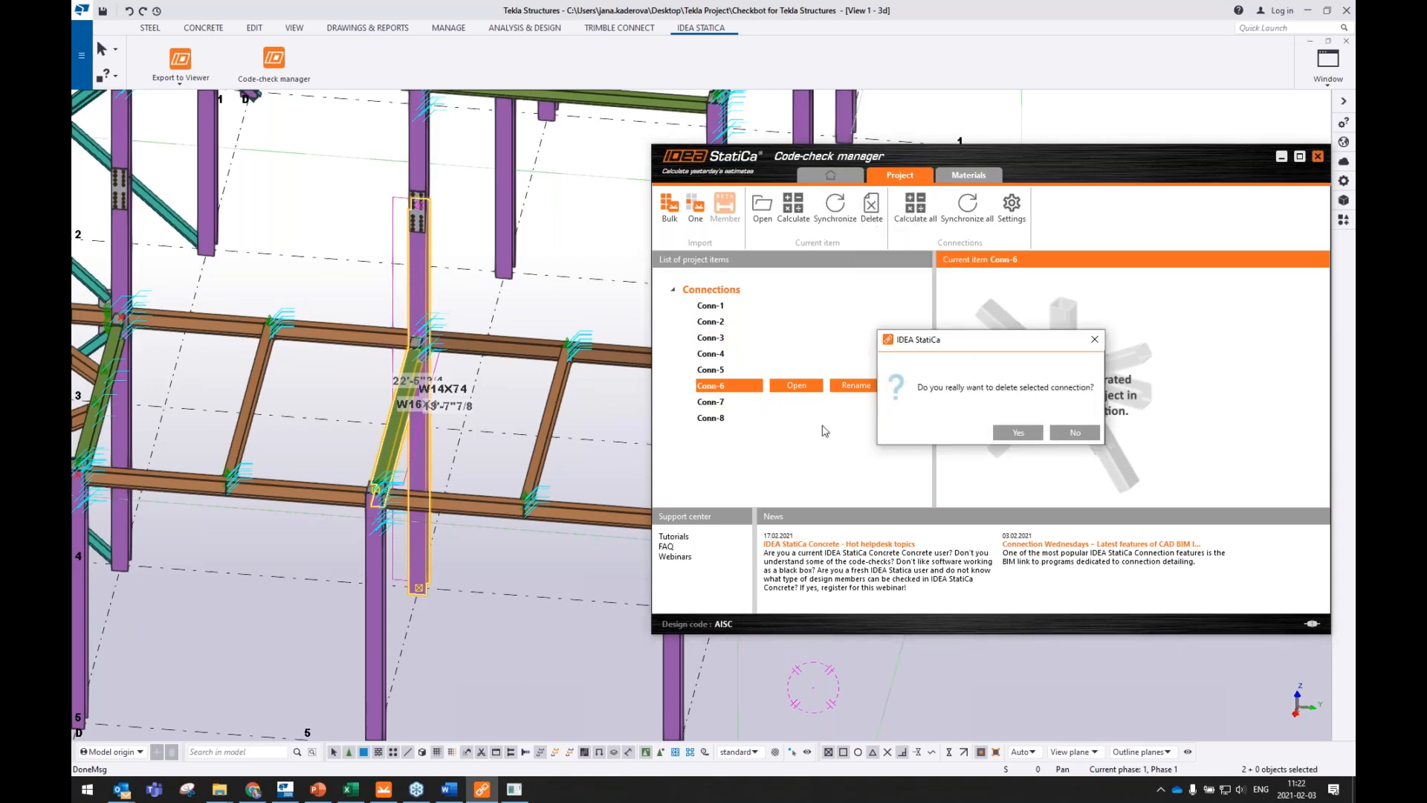
left_click(1020, 431)
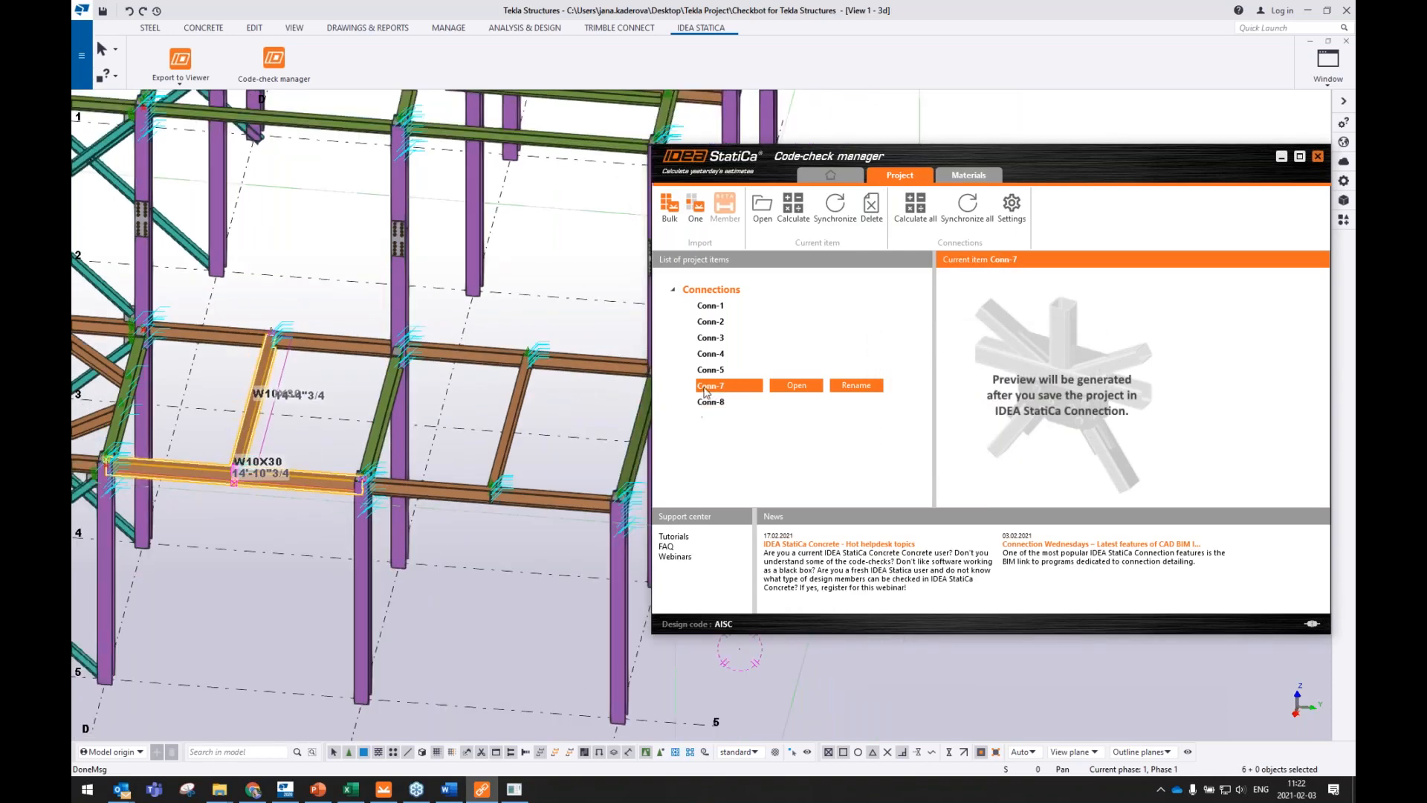
- Open Conn-8 in IDEA StatiCa Connection and inspect its beam-to-beam joint with plates, bolts and welds
left_click(717, 402)
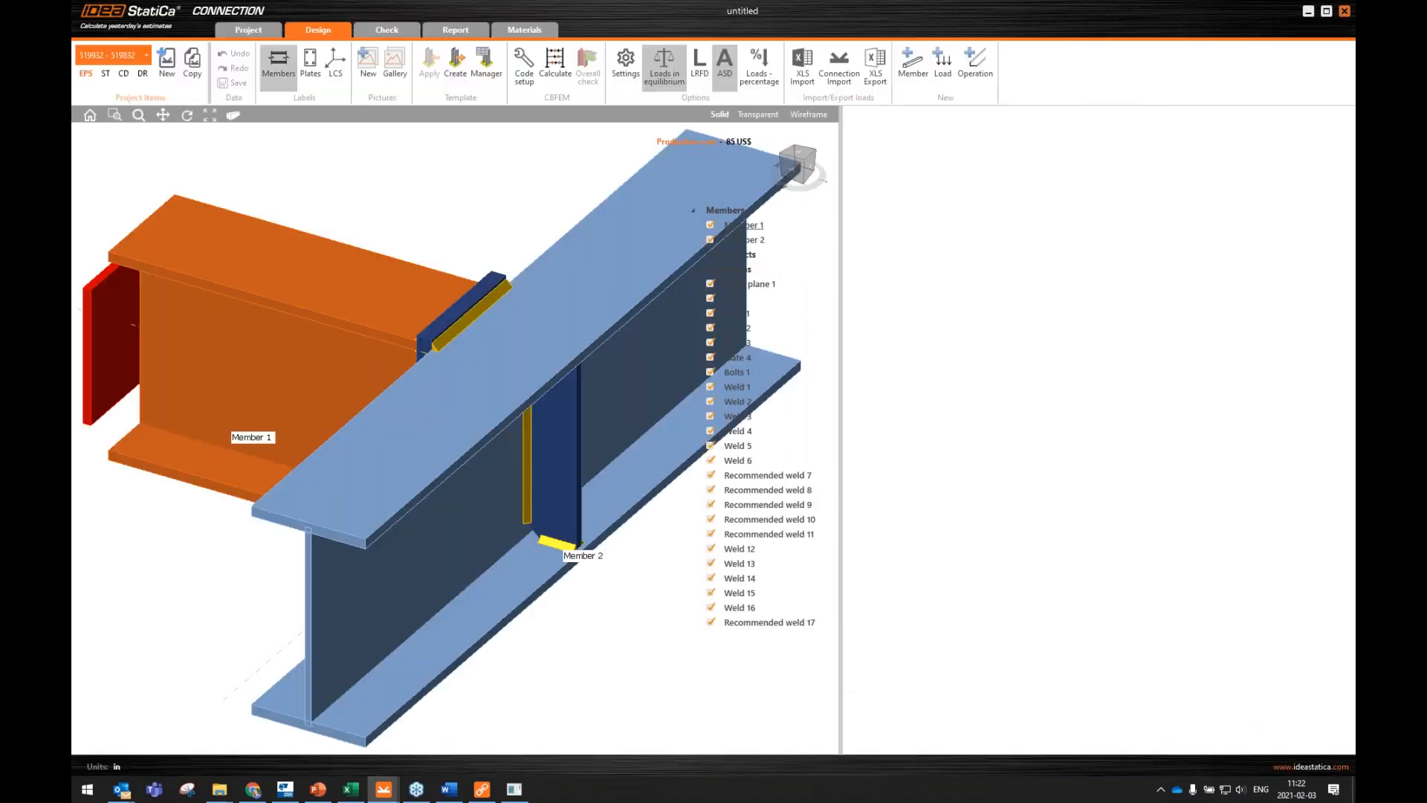
mouse_move(443, 399)
middle_mouse_down()
mouse_move(503, 398)
mouse_move(460, 412)
middle_mouse_up()
scroll(484, 425, "down", 5)
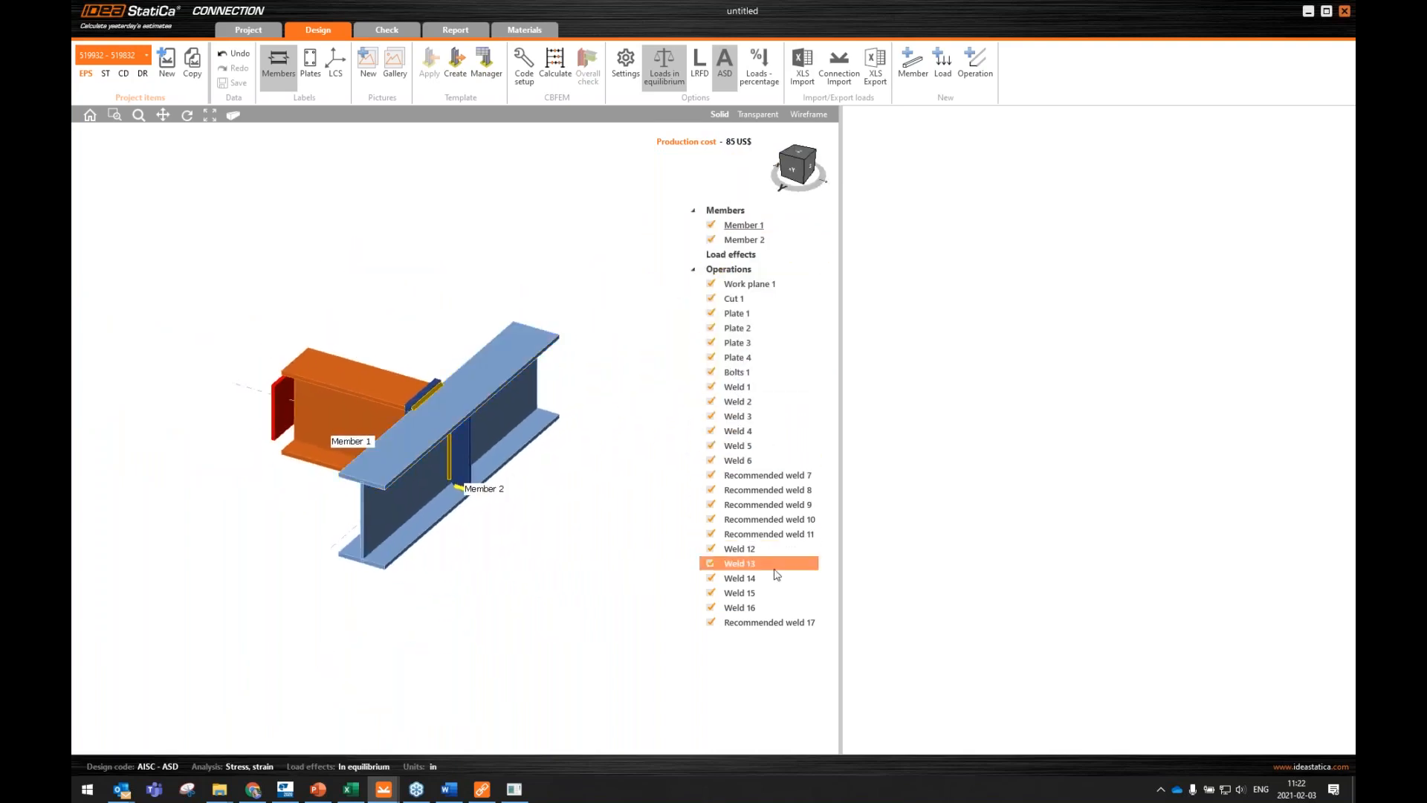
scroll(405, 428, "up", 2)
scroll(405, 428, "up", 2)
middle_click_drag(516, 449, 463, 447)
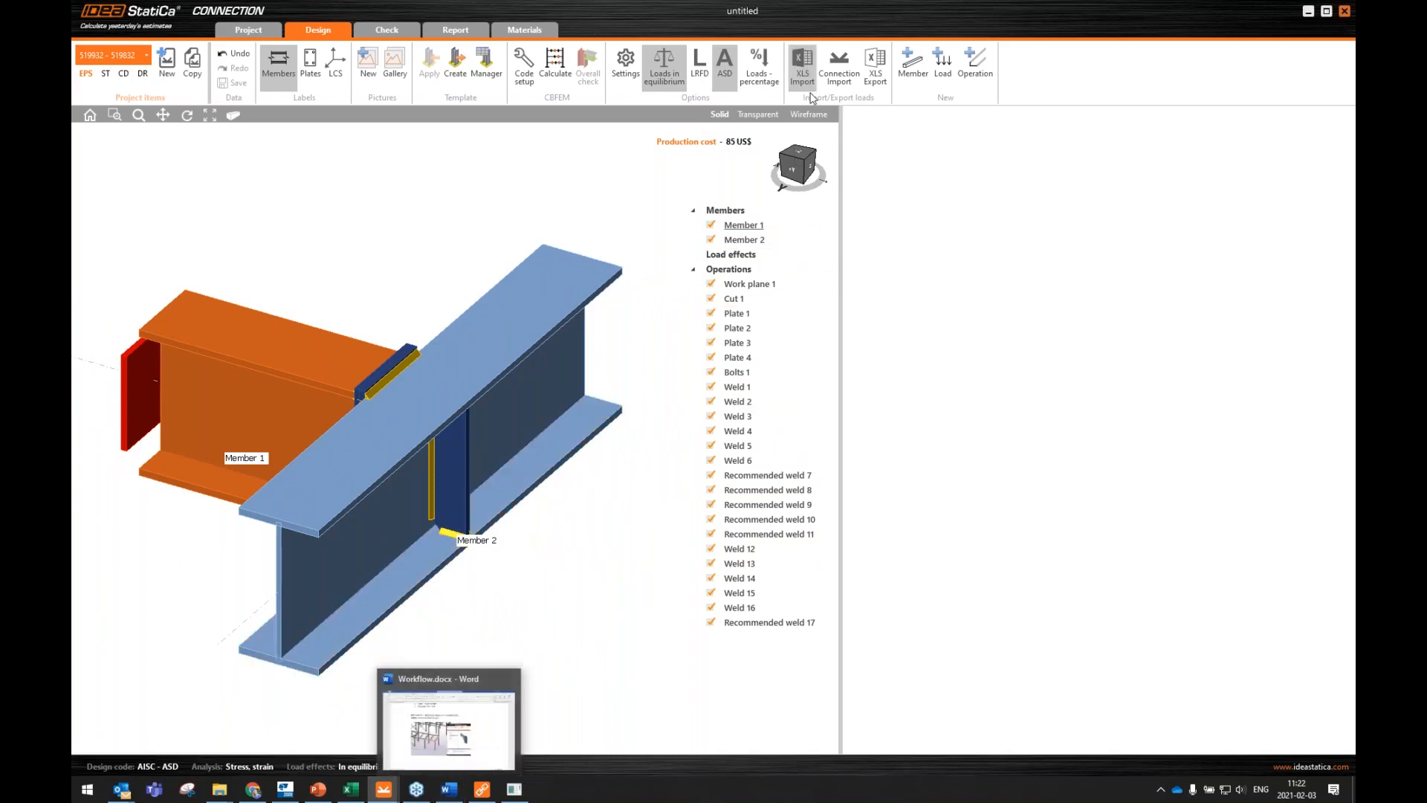
- Start the load effects import for the joint and copy the N to Mz values of all three member ends from load 5_T joint_imperial.csv in Excel
left_click(735, 254)
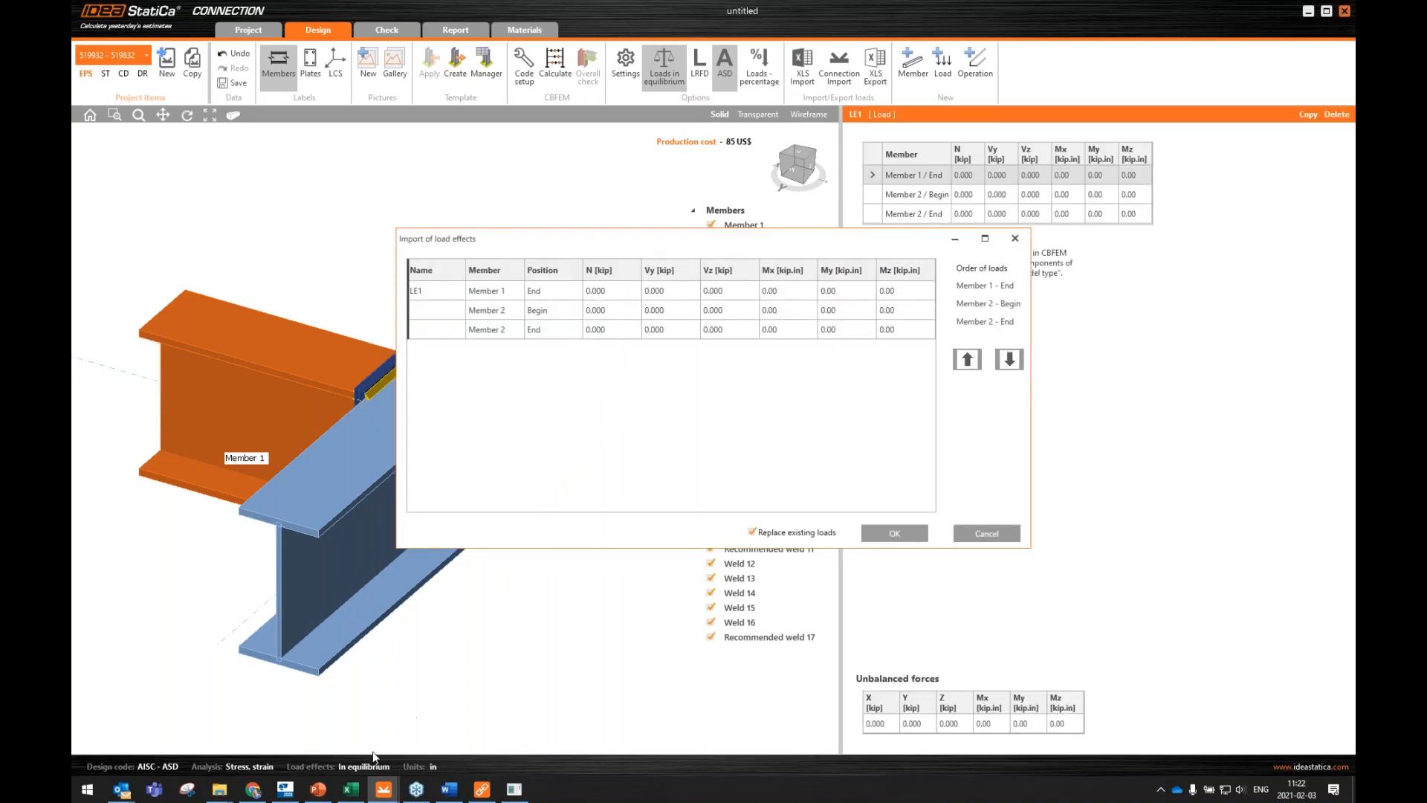
left_click(350, 789)
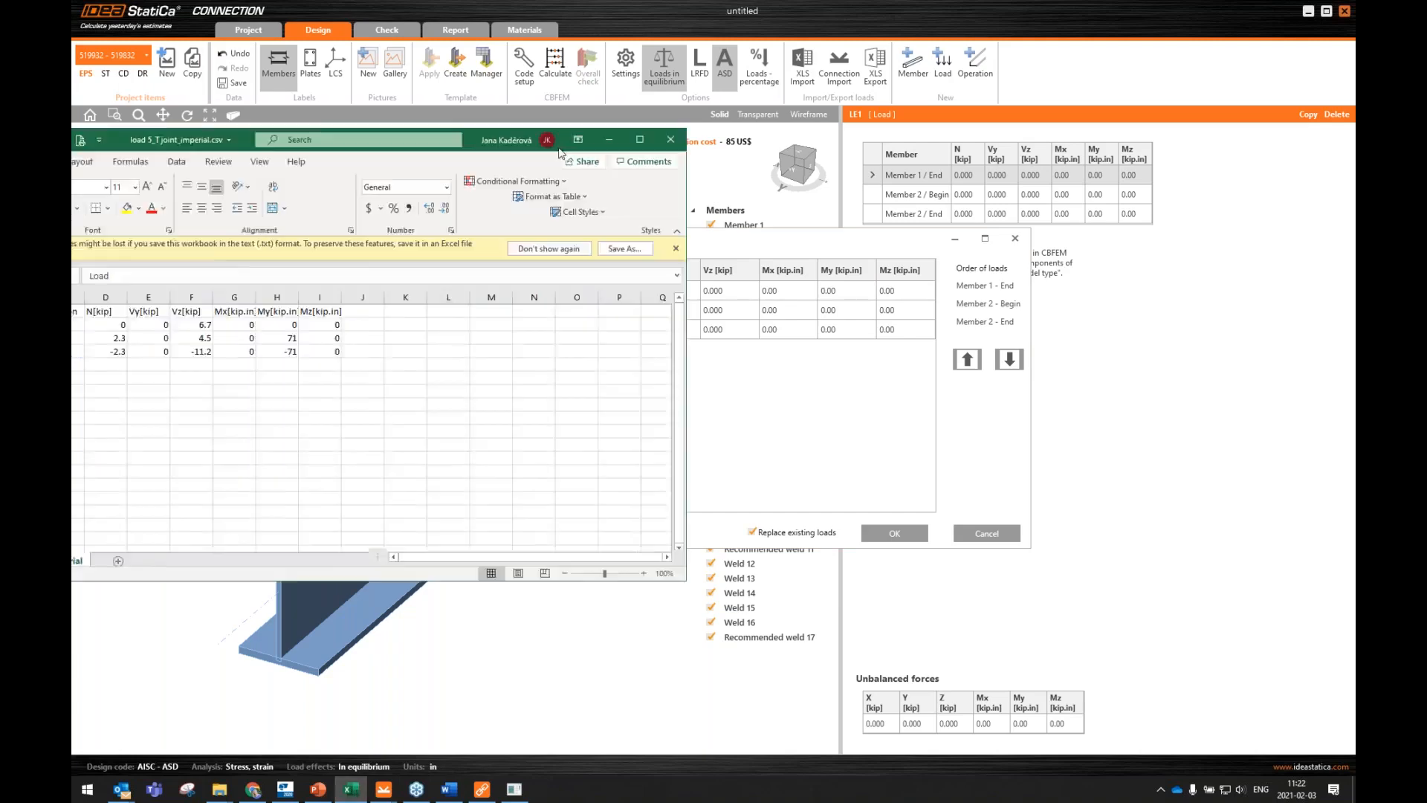
left_click_drag(559, 149, 722, 127)
left_click(532, 307)
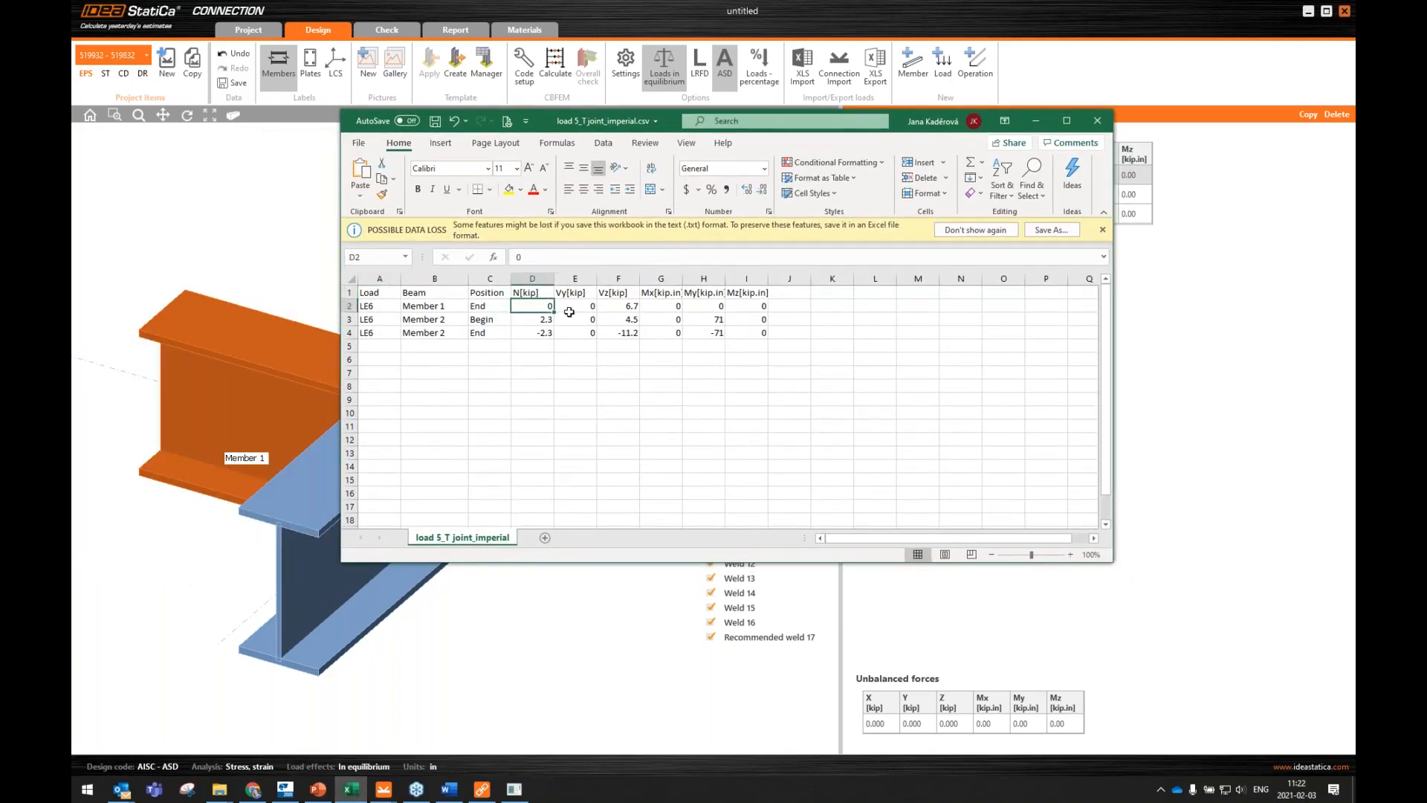
left_click_drag(569, 312, 751, 333)
key("ctrl+c")
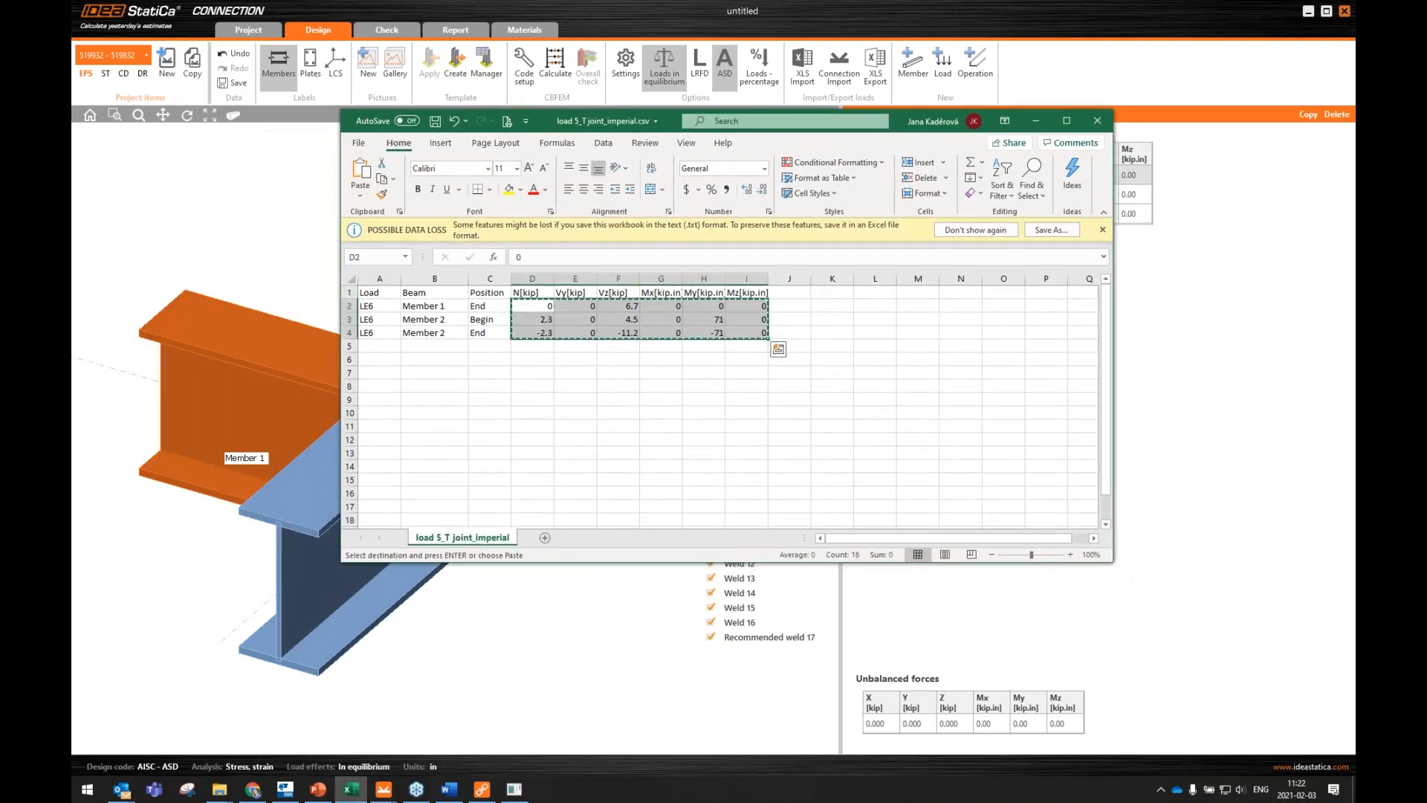
- Return to IDEA StatiCa Connection and paste the copied forces into the LE1 load import table, starting at Member 1's N value
left_click(1037, 121)
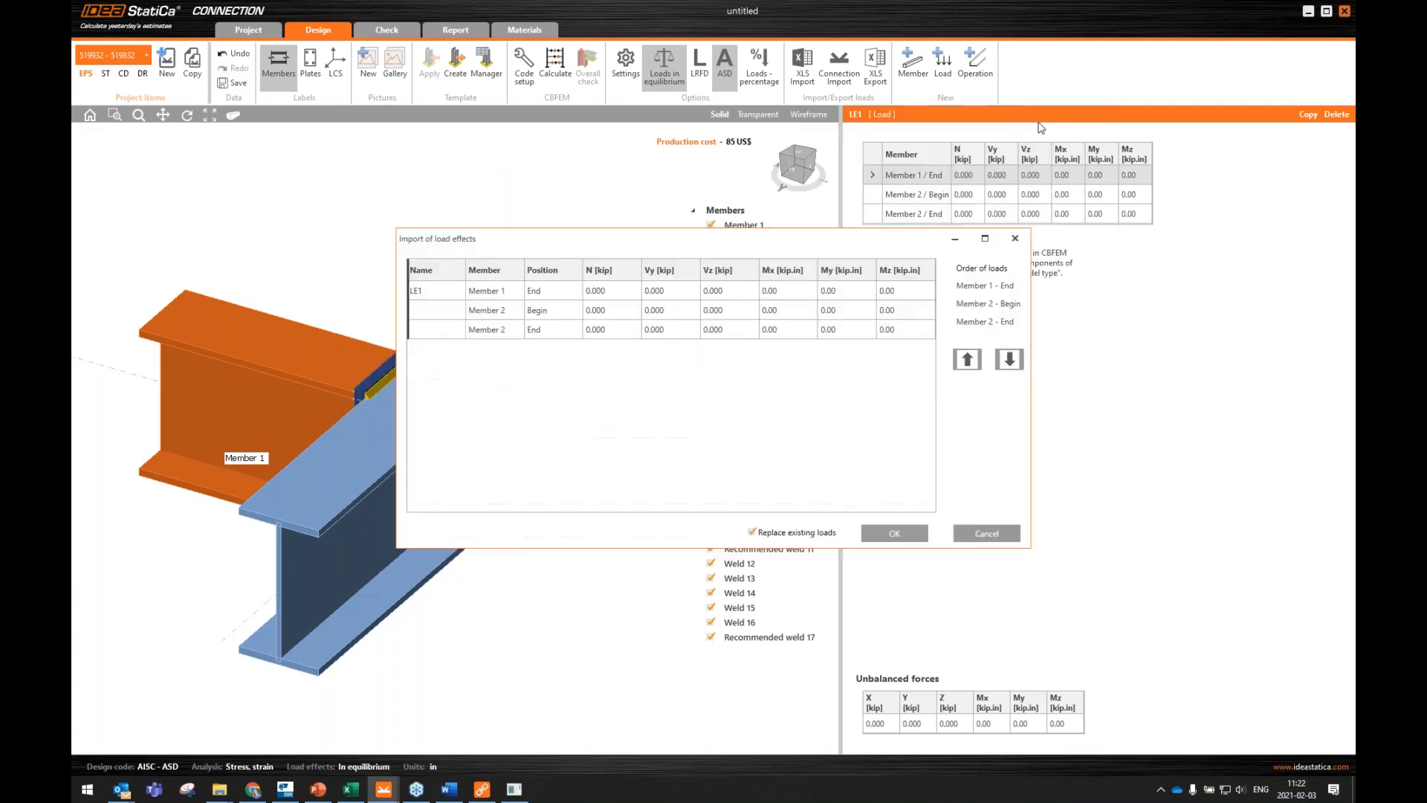
left_click(606, 294)
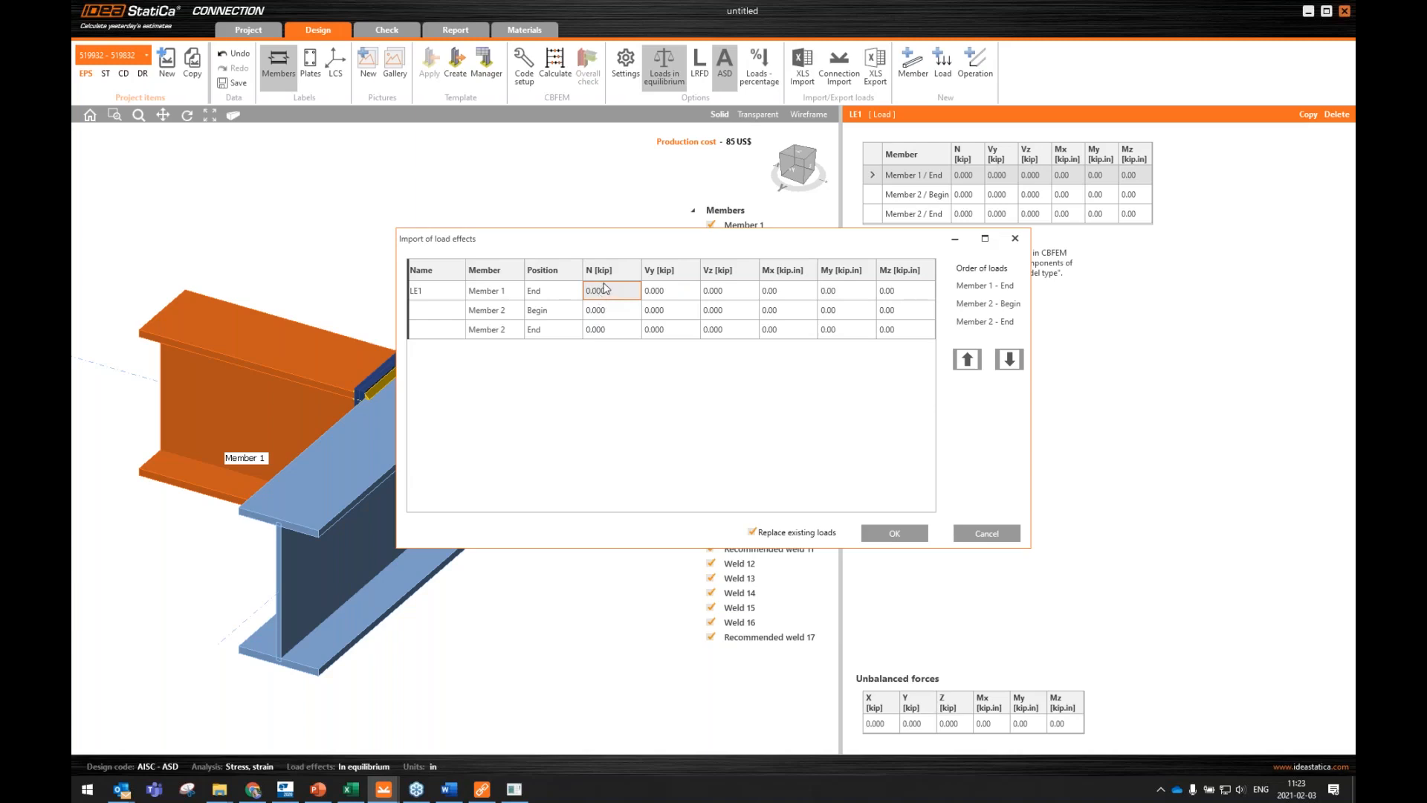
key("ctrl+v")
left_click_drag(868, 249, 860, 313)
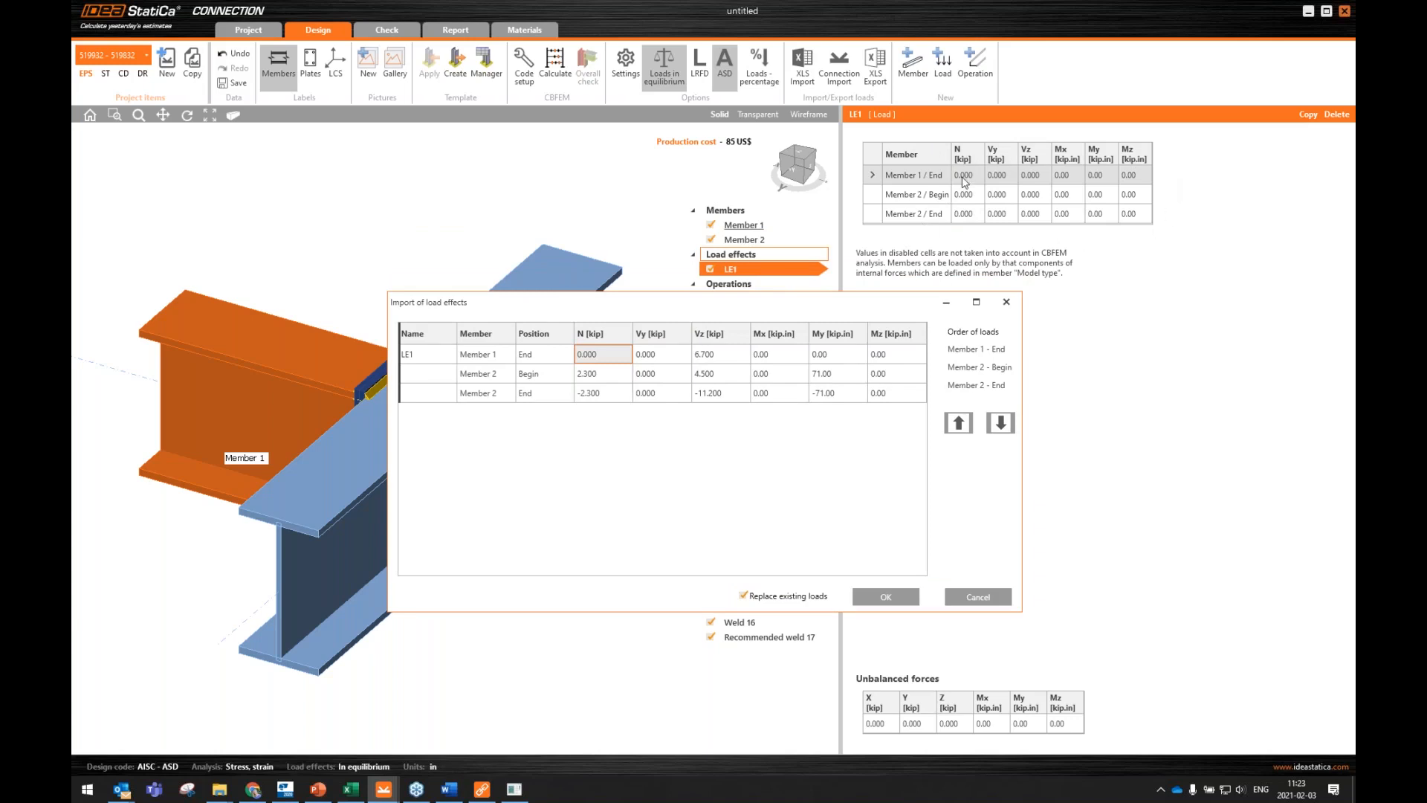
- Check the order of loads against the Member 1 and Member 2 ends and import LE1, replacing the existing loads
left_click(744, 595)
left_click(544, 392)
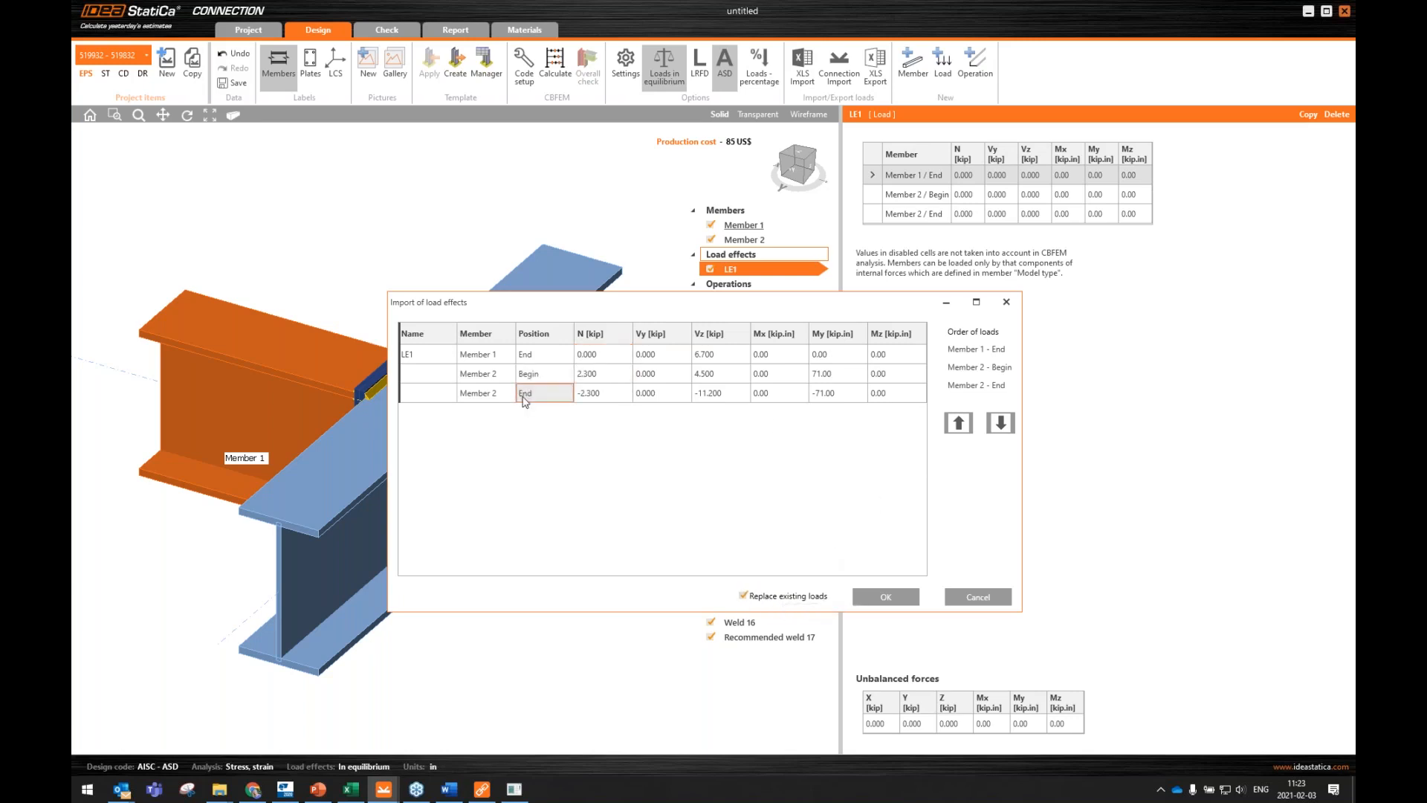
left_click(983, 367)
left_click_drag(763, 308, 1026, 351)
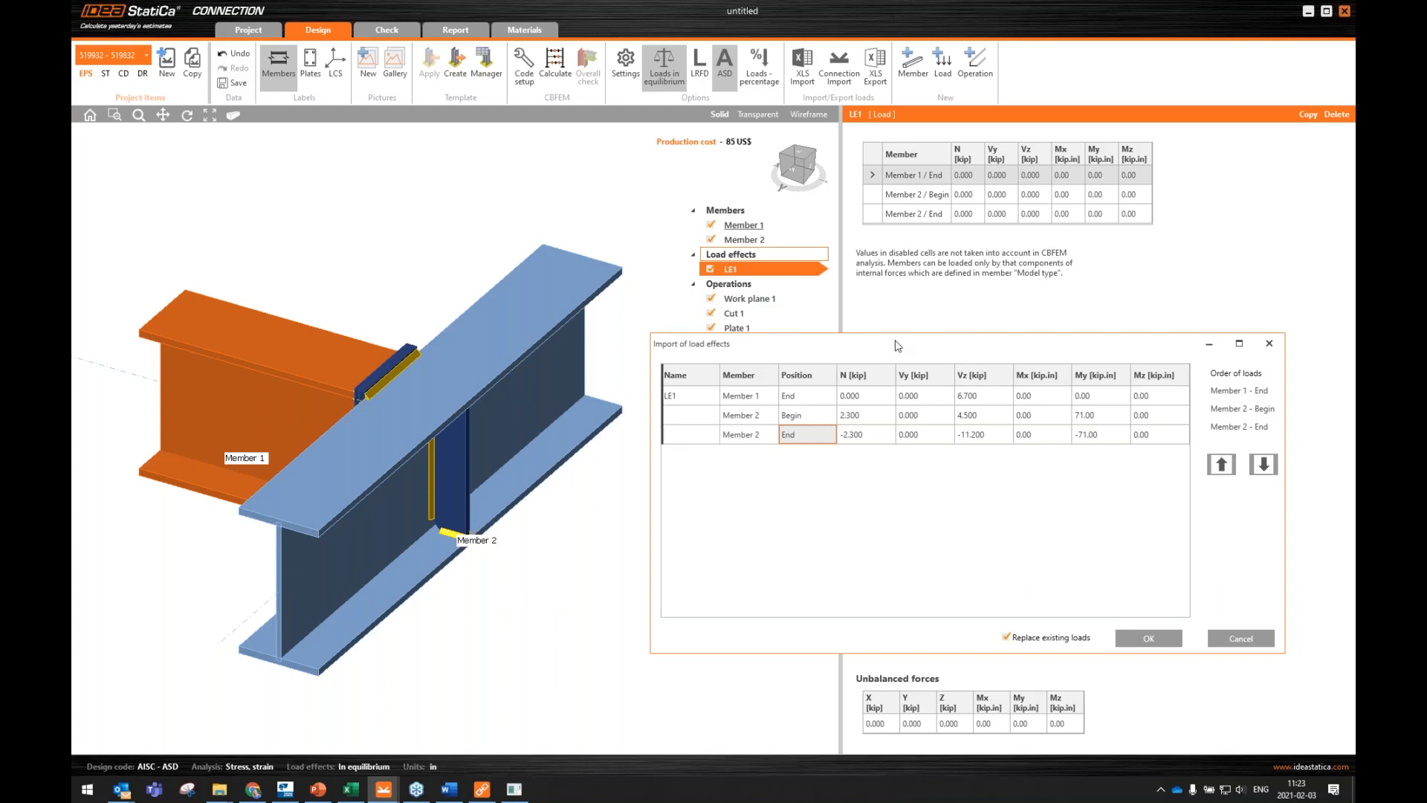
left_click_drag(866, 435, 1161, 434)
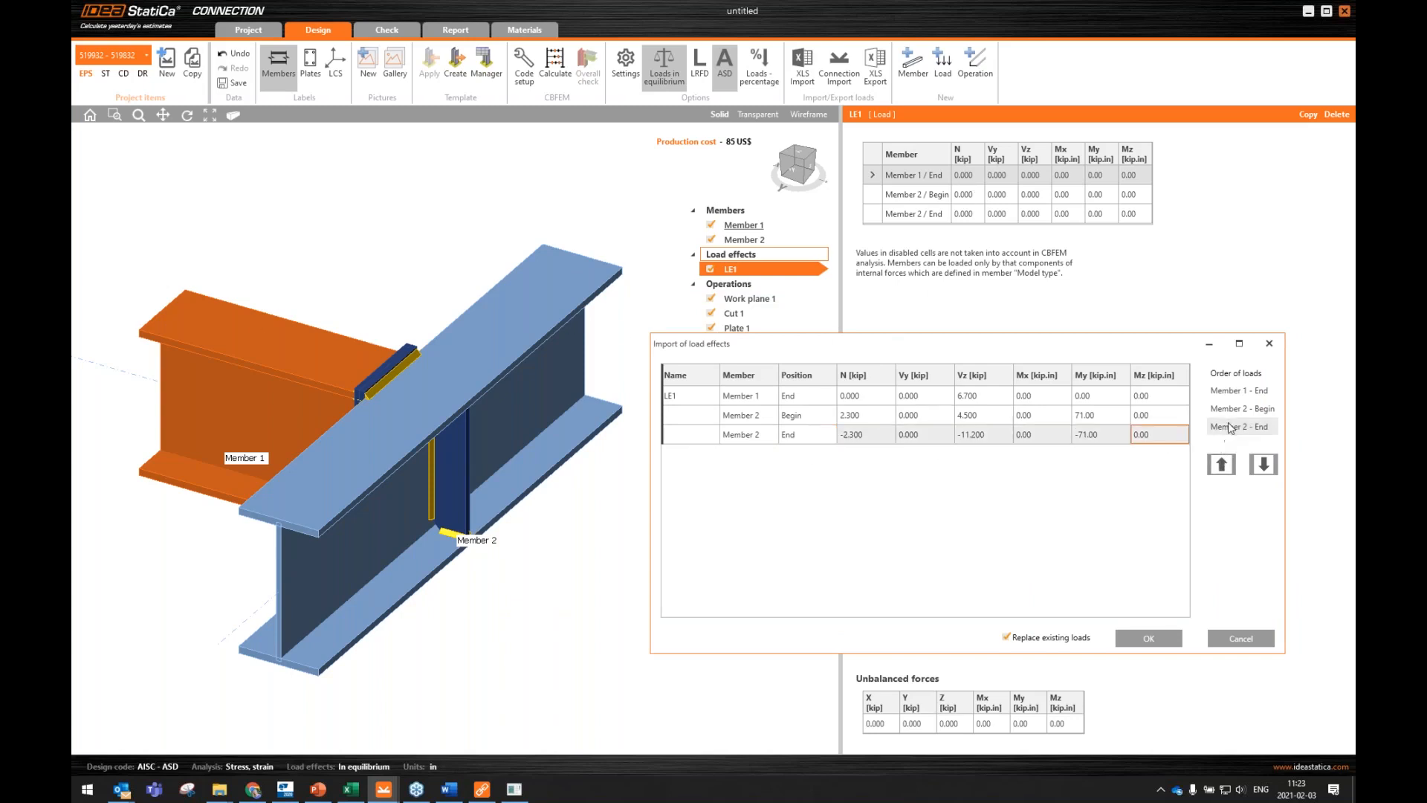
left_click(1221, 464)
left_click(1264, 464)
left_click(1160, 638)
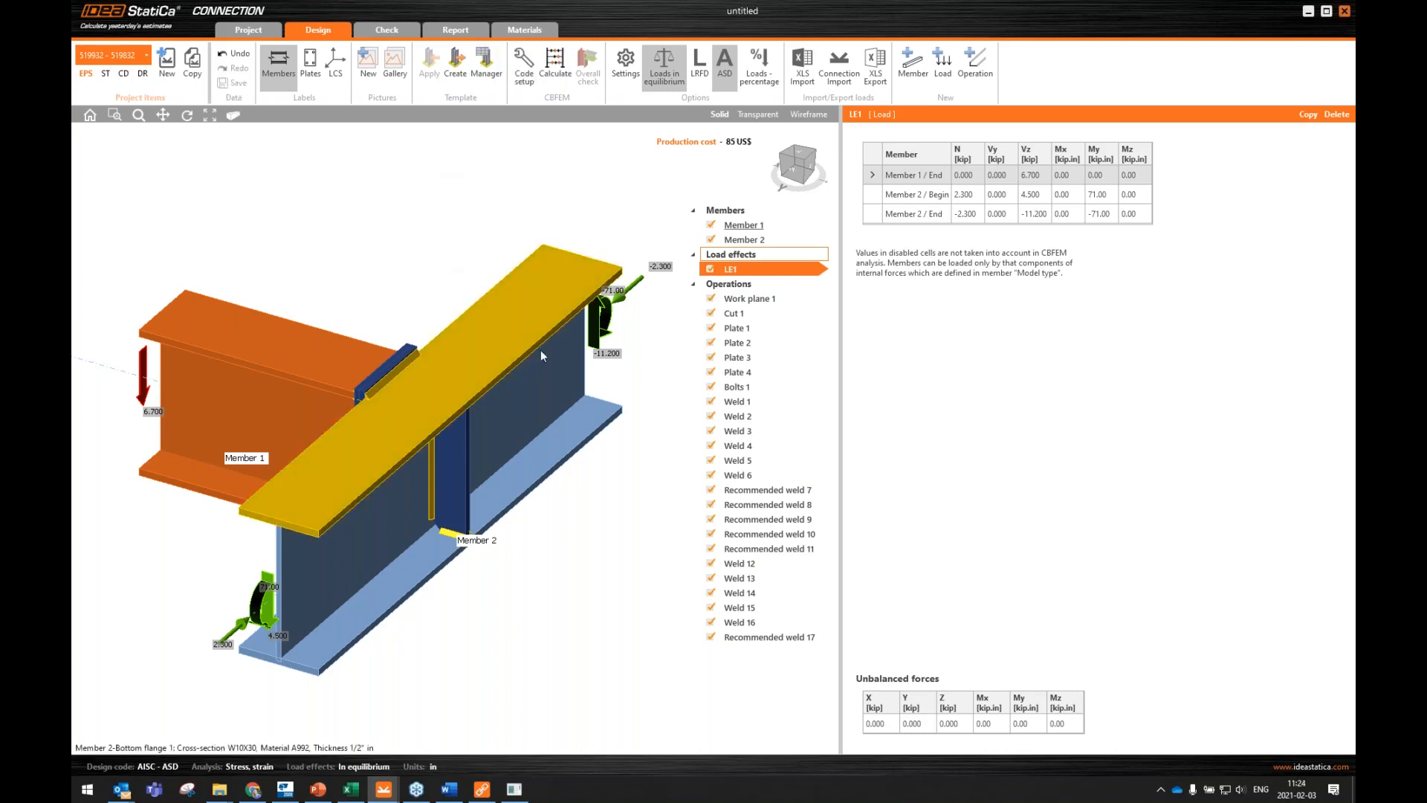
- Close Conn-8 and open the column corner joint Conn-4 from the Code-check manager in IDEA StatiCa Connection
left_click(1345, 12)
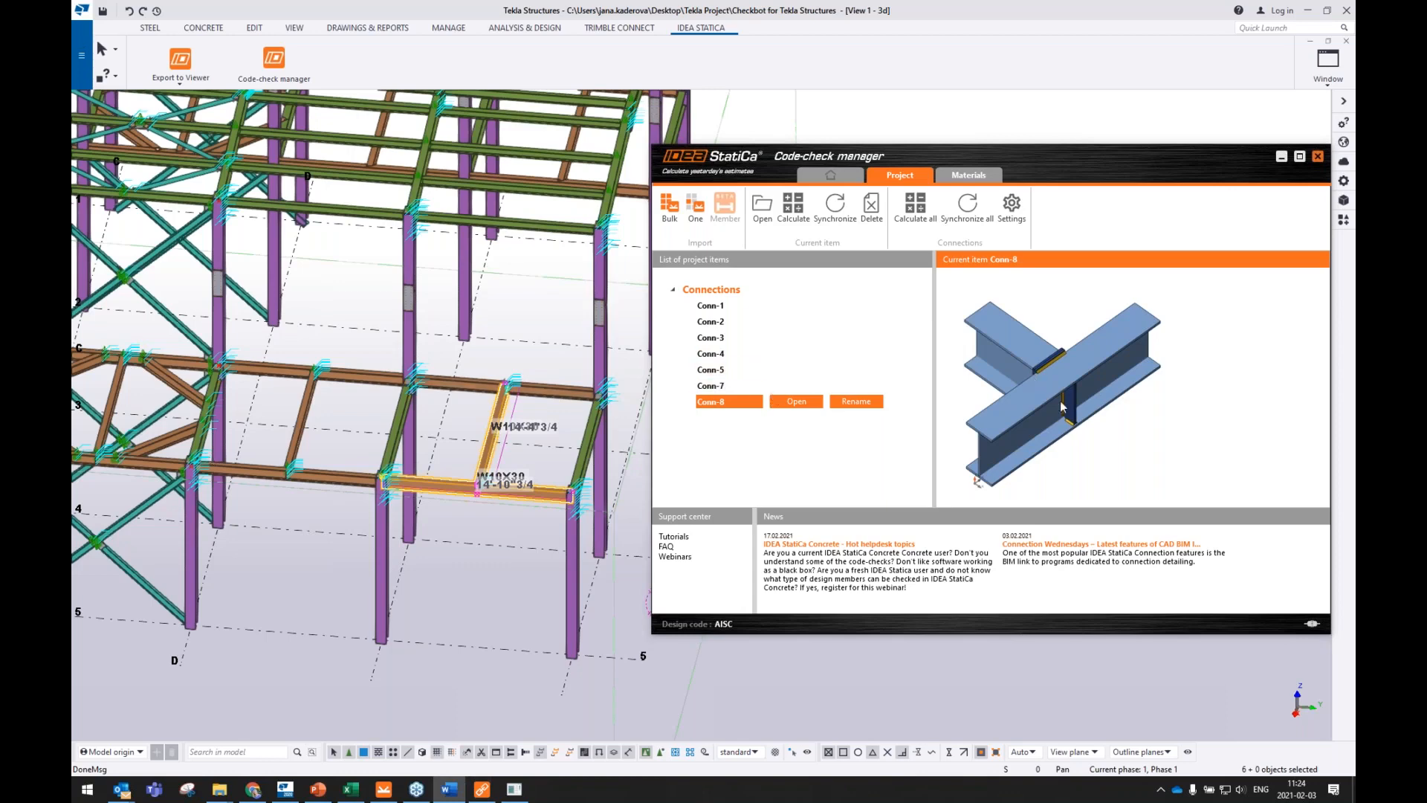
left_click(712, 354)
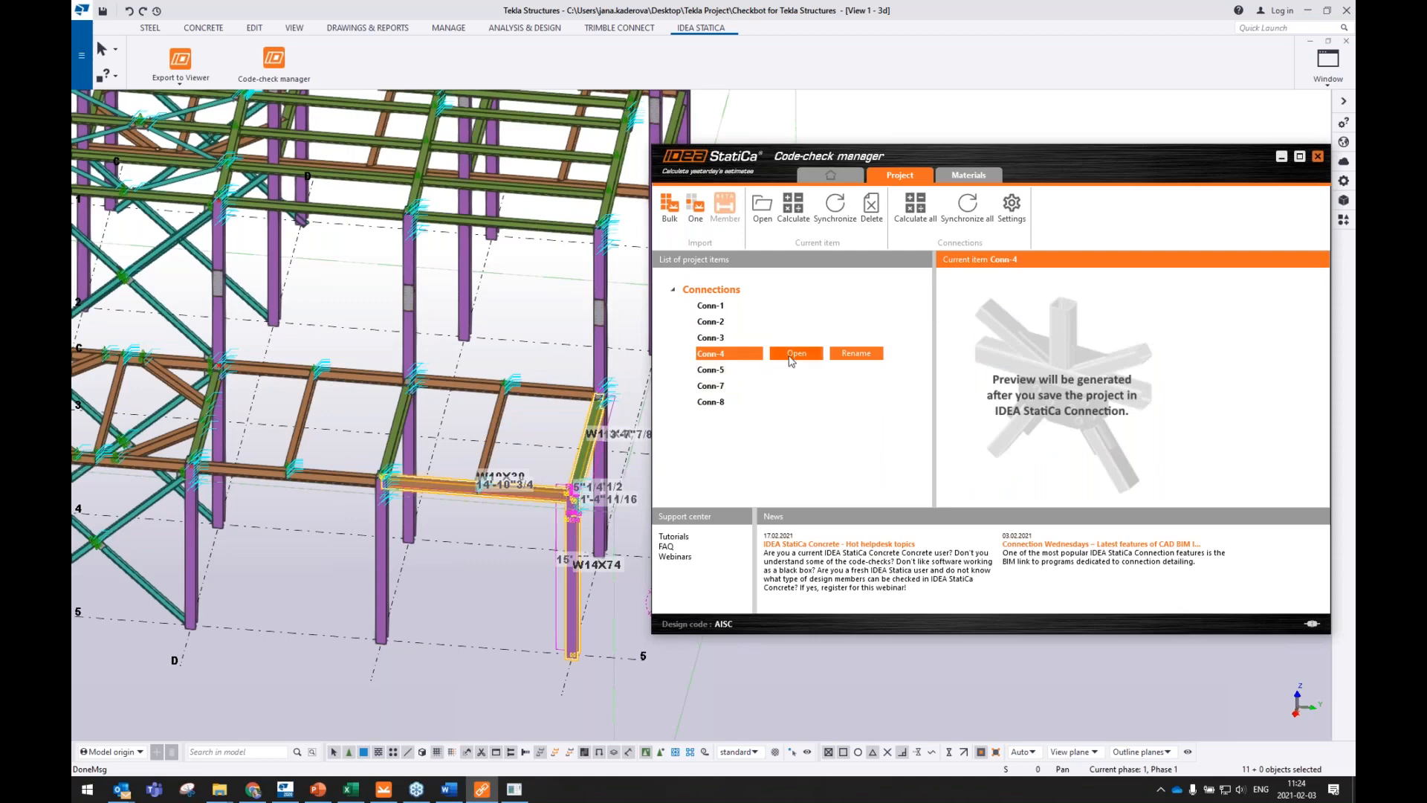
left_click(793, 359)
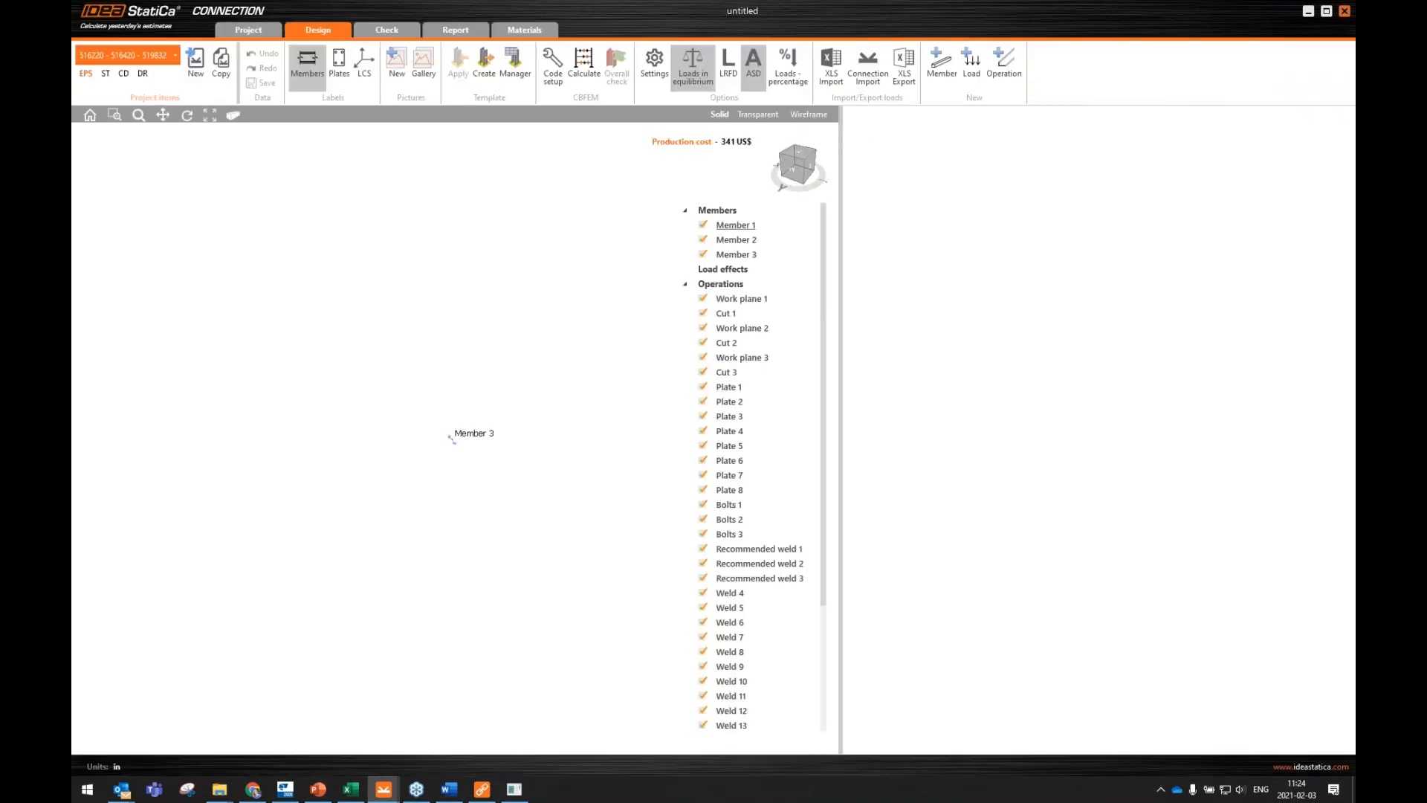
scroll(614, 401, "down", 3)
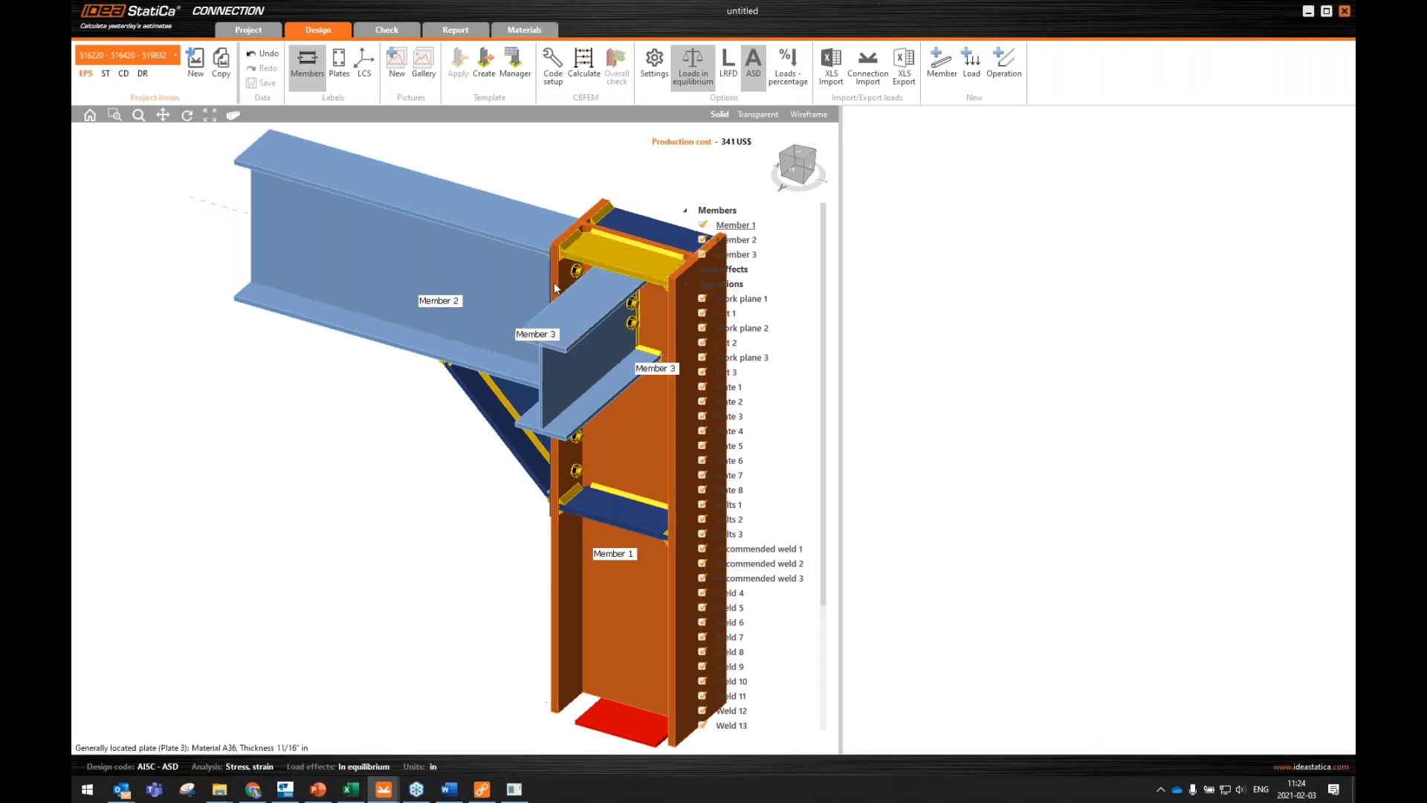
middle_click_drag(614, 402, 514, 449)
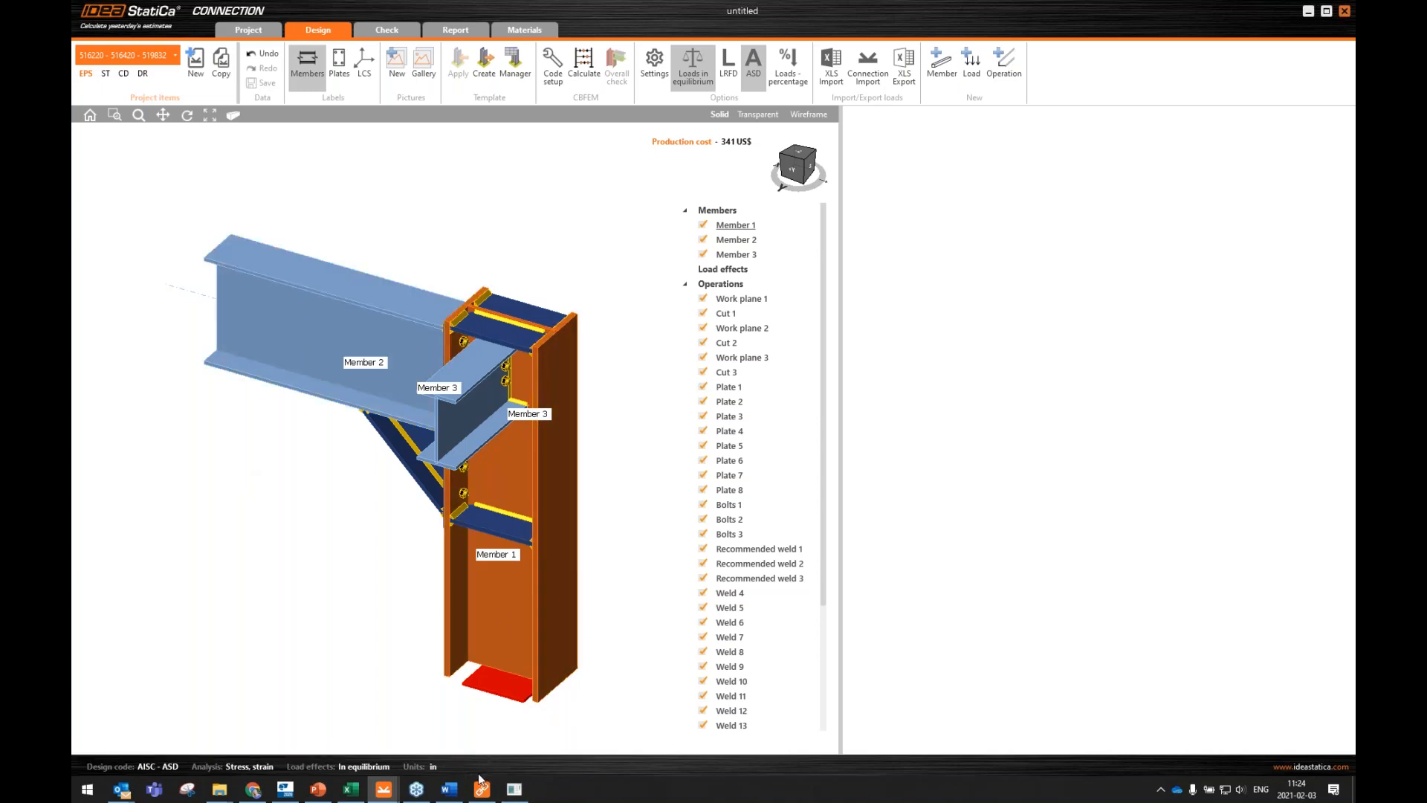
- Switch to the FEA model_corner_imperial.ideaCon project and review the properties of Members 1, 2 and 3
mouse_move(387, 792)
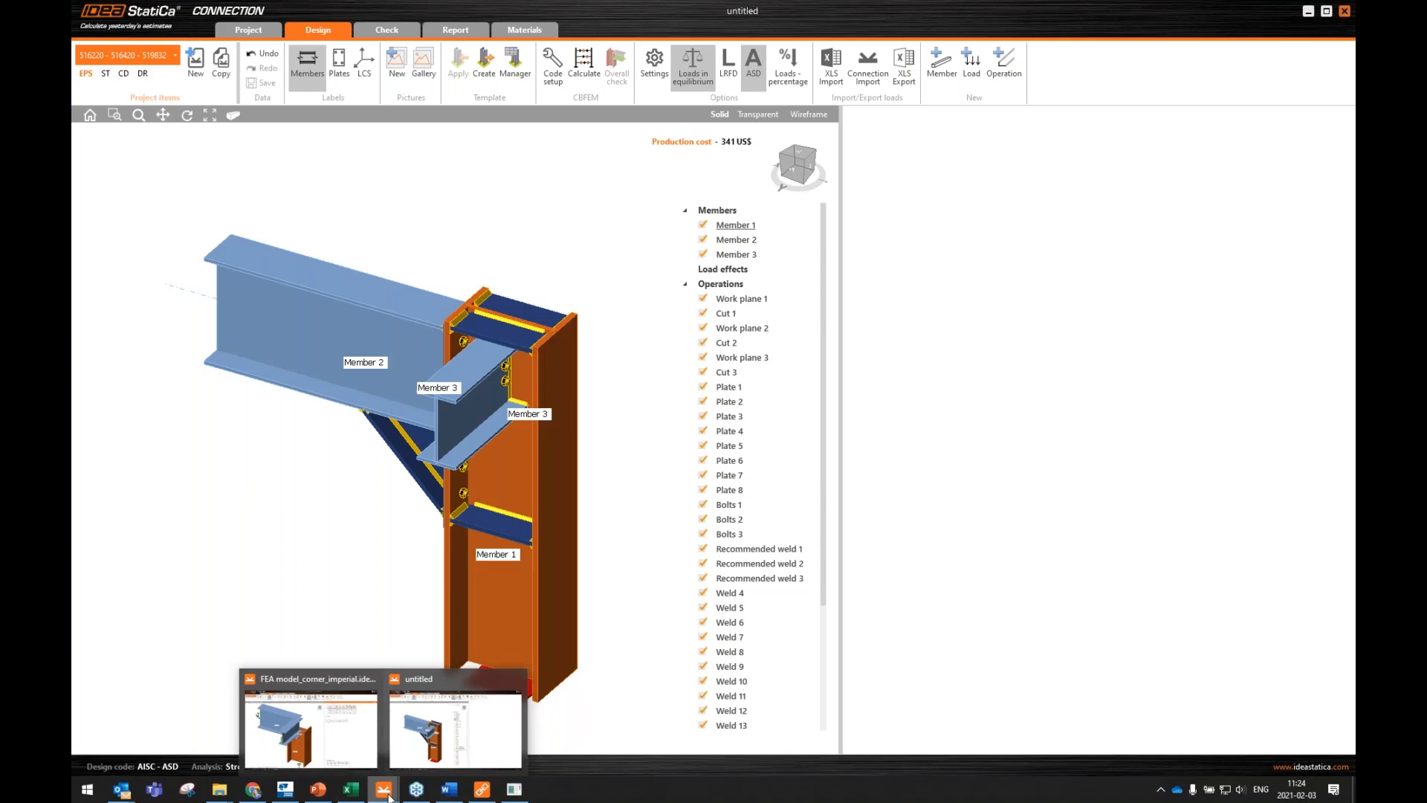
left_click(350, 740)
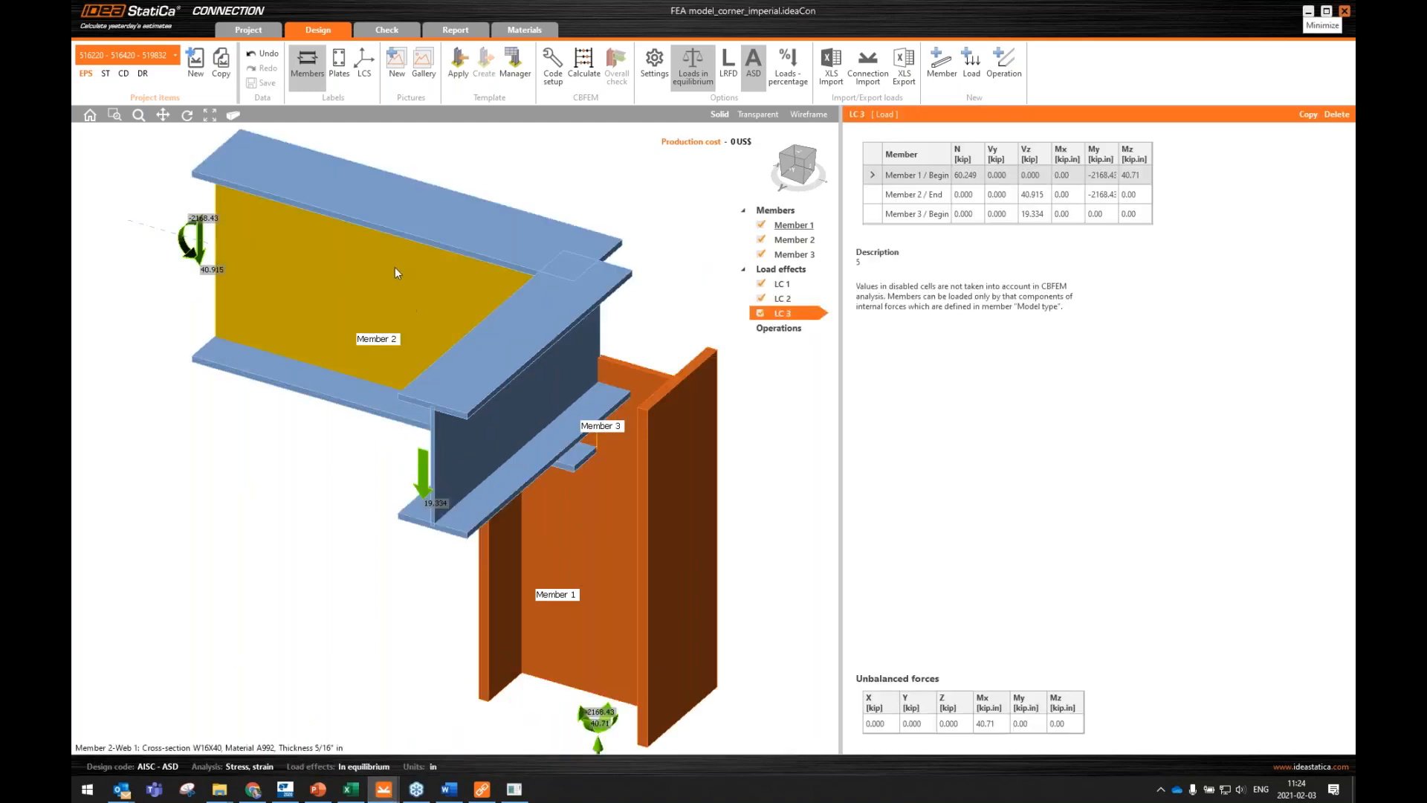
scroll(396, 270, "down", 2)
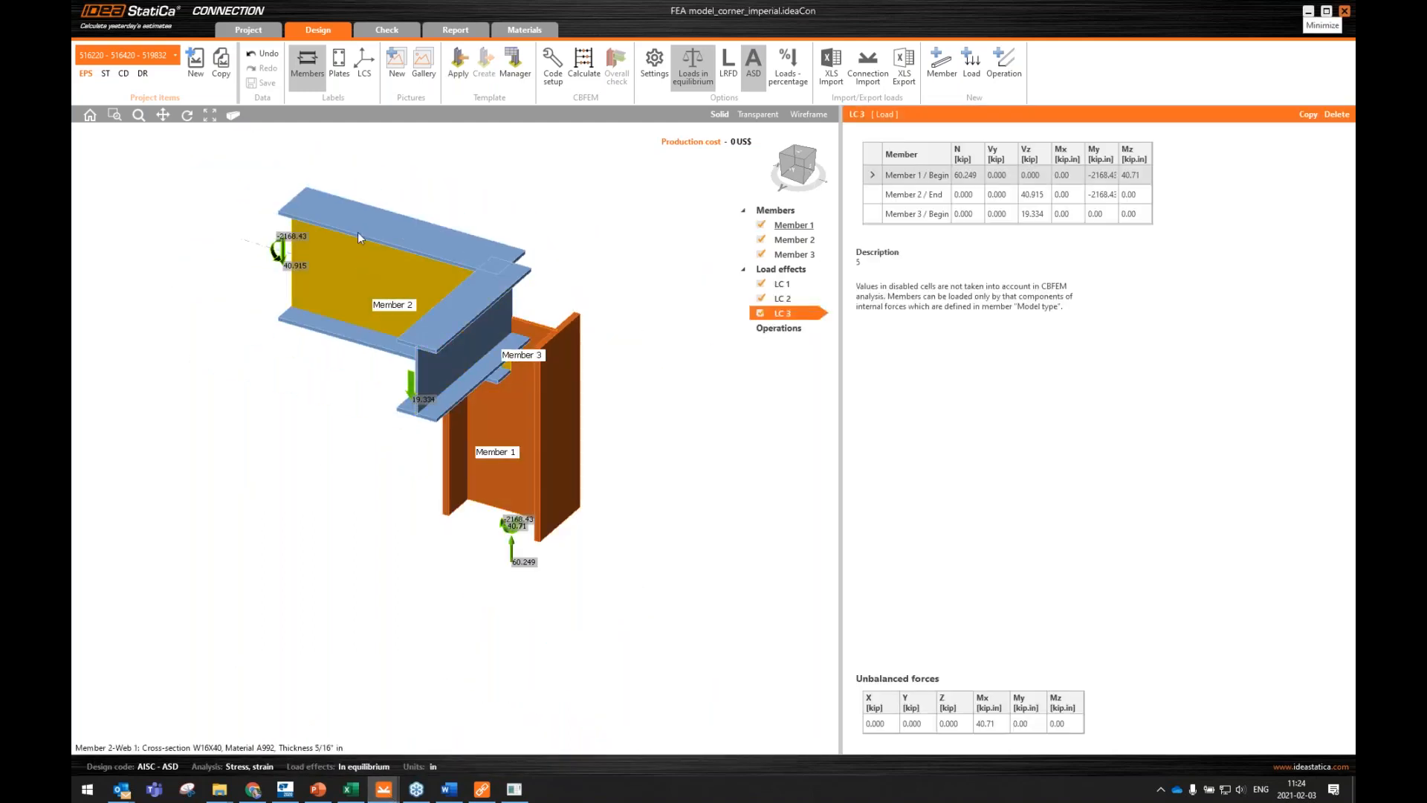
middle_click_drag(489, 376, 499, 388)
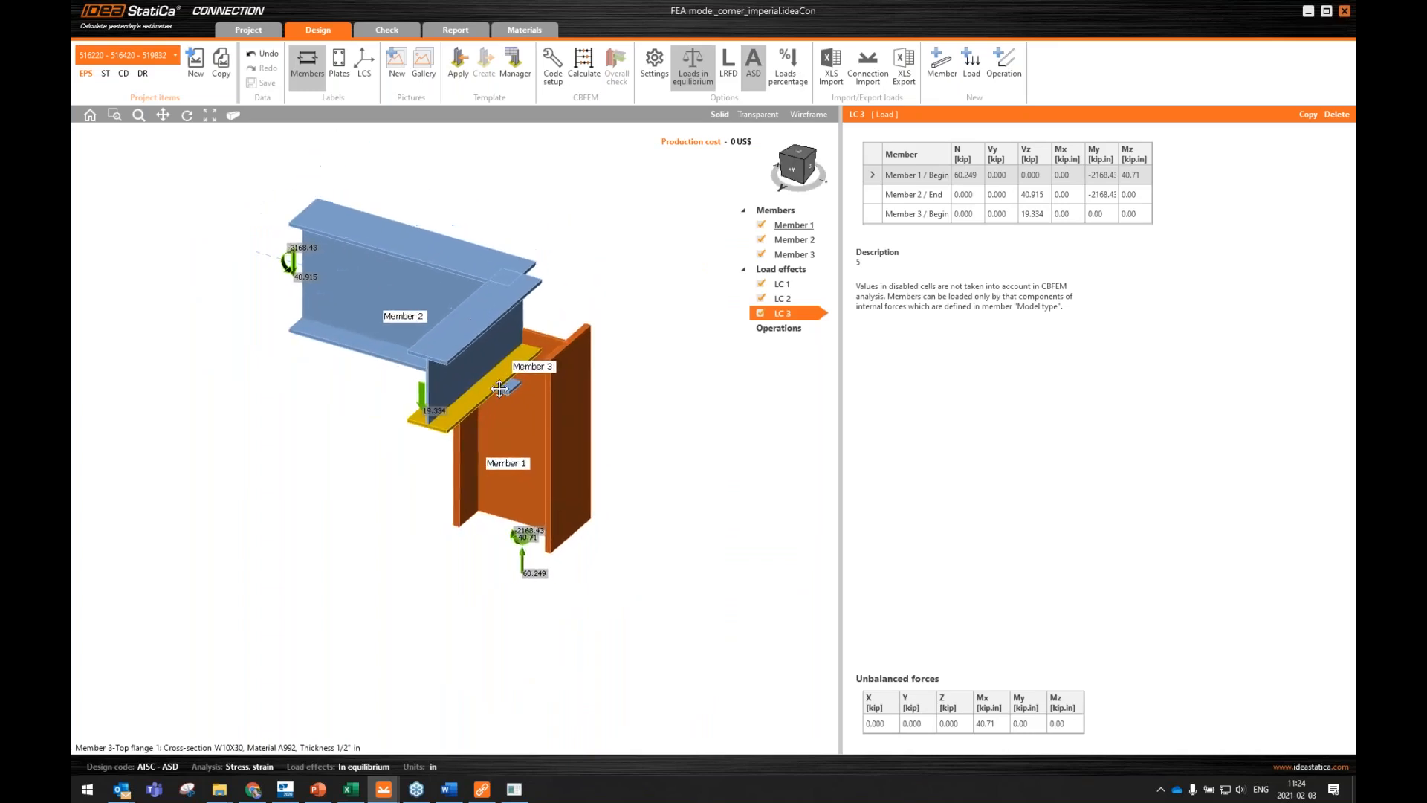
left_click(794, 242)
left_click(795, 255)
left_click(791, 227)
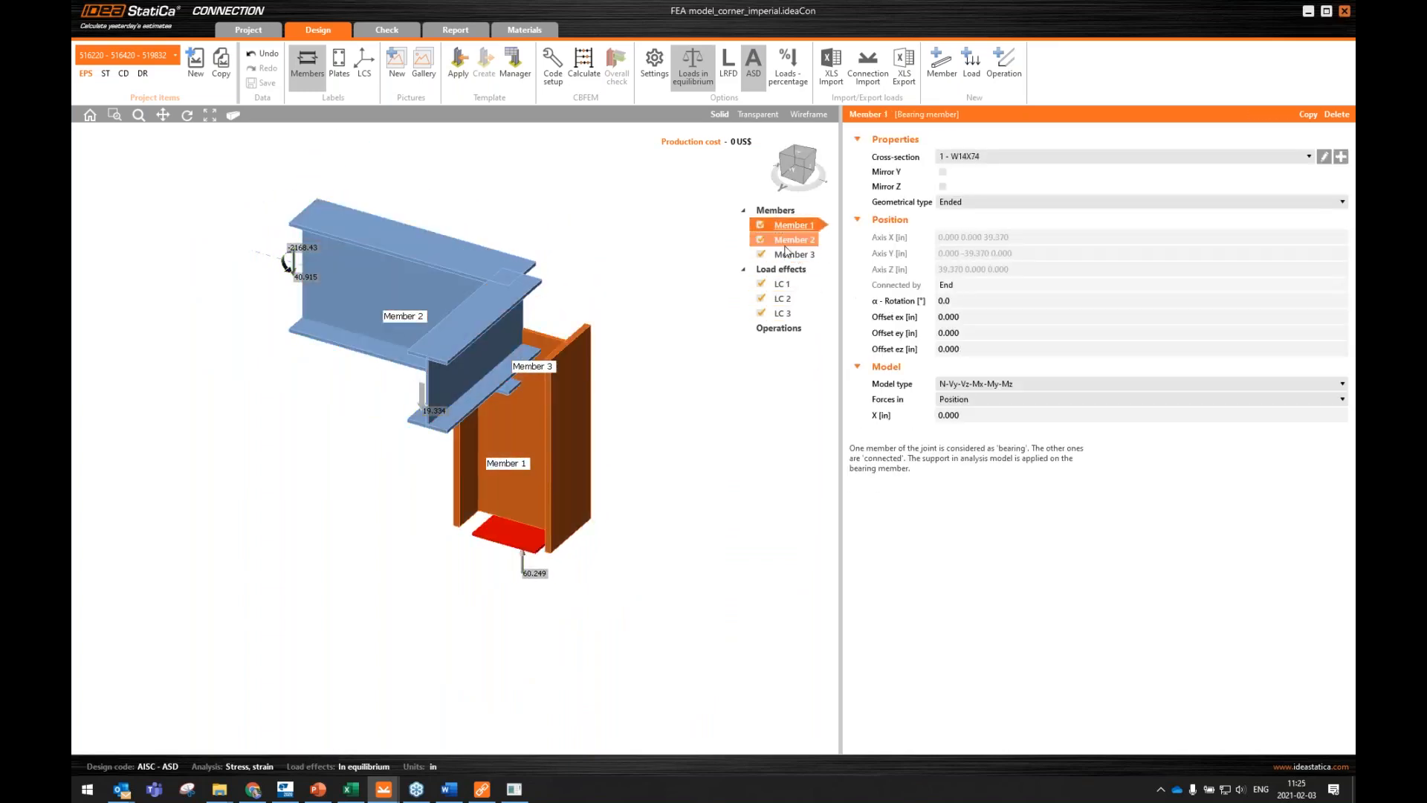
left_click(792, 241)
left_click(795, 256)
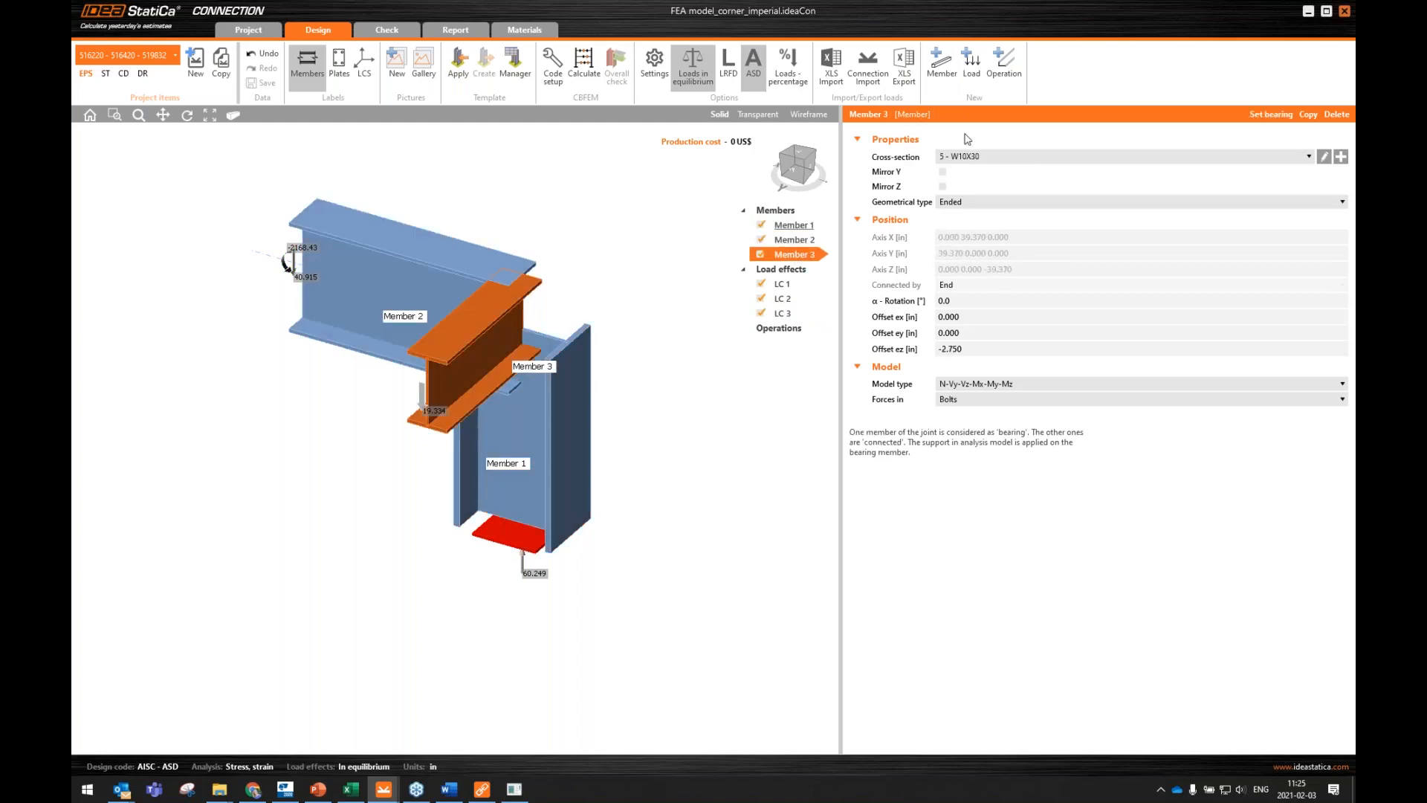
- Review the internal forces of load effects LC 1, LC 2 and LC 3 in the FEA corner model
left_click(788, 284)
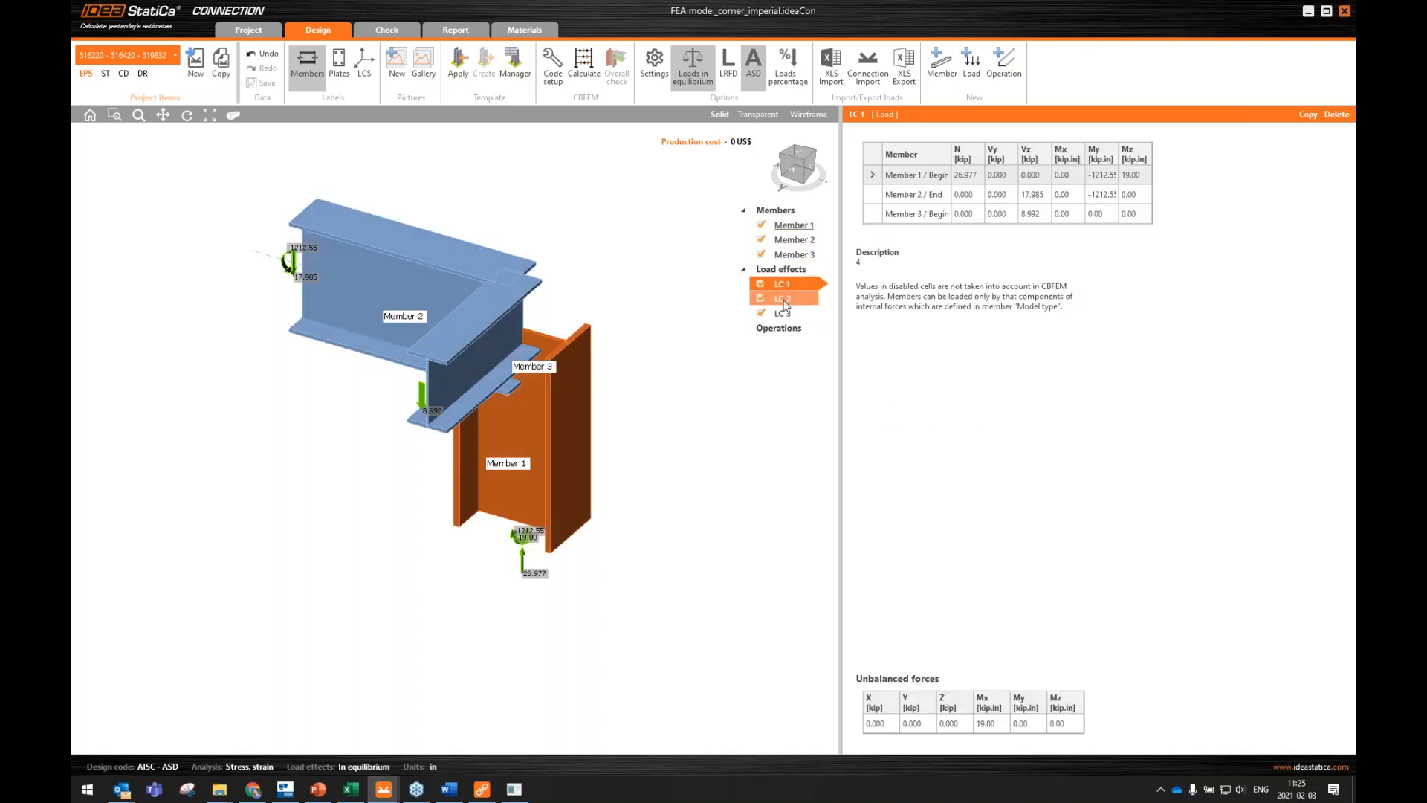
left_click(784, 301)
left_click(789, 309)
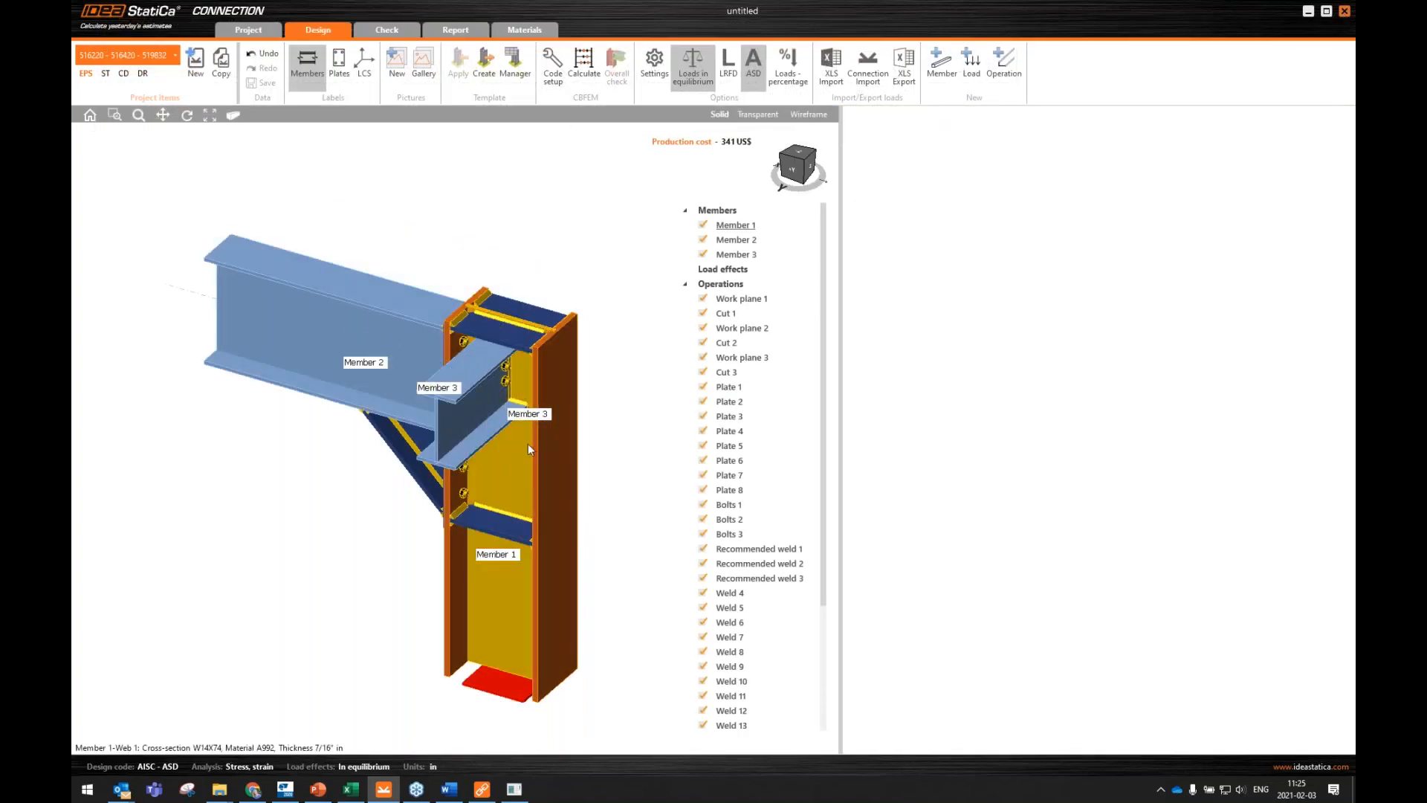
- Import the load effects of project item 516220 - 516420 - 519832 from FEA model_corner_imperial.ideaCon into the Conn-4 joint
scroll(571, 423, "up", 2)
scroll(571, 423, "down", 1)
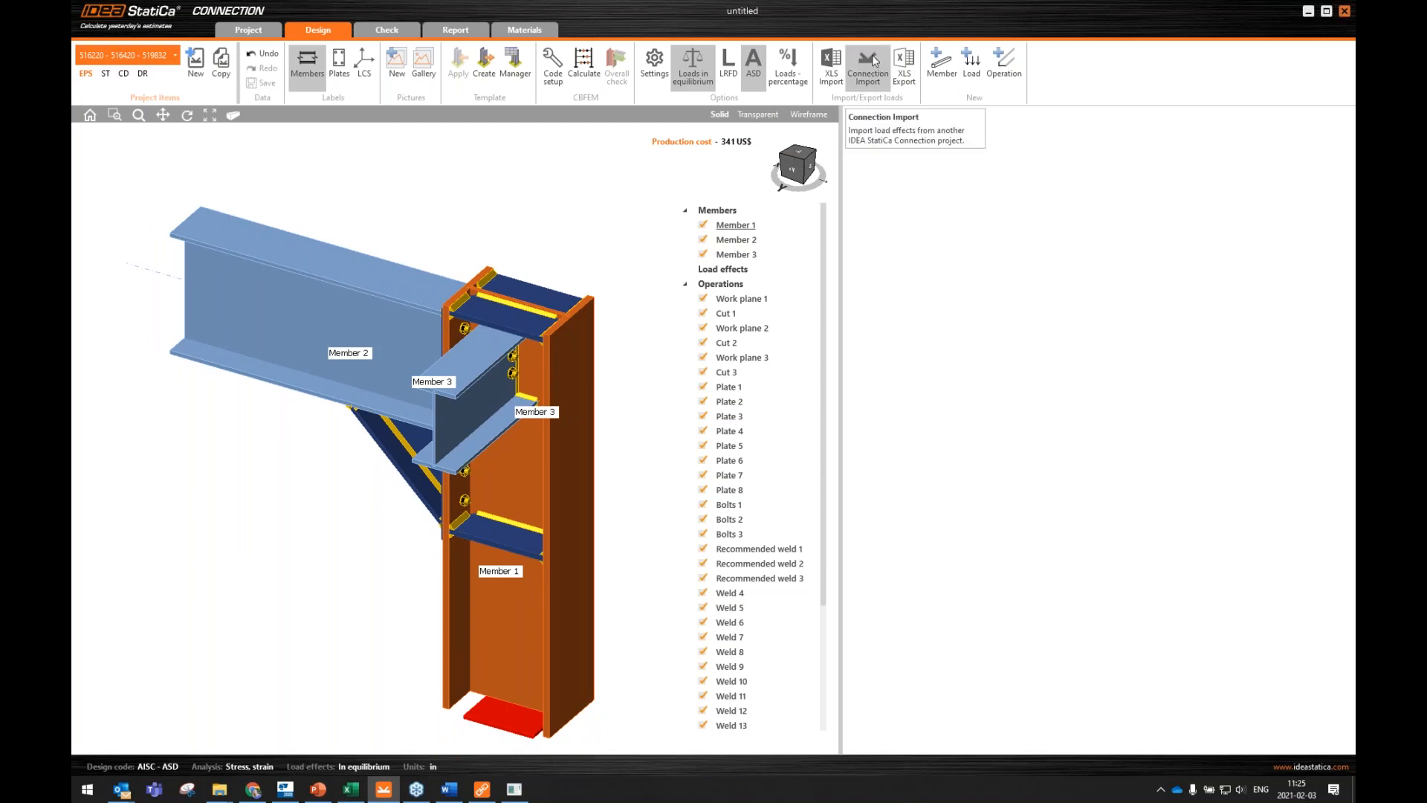
left_click(870, 66)
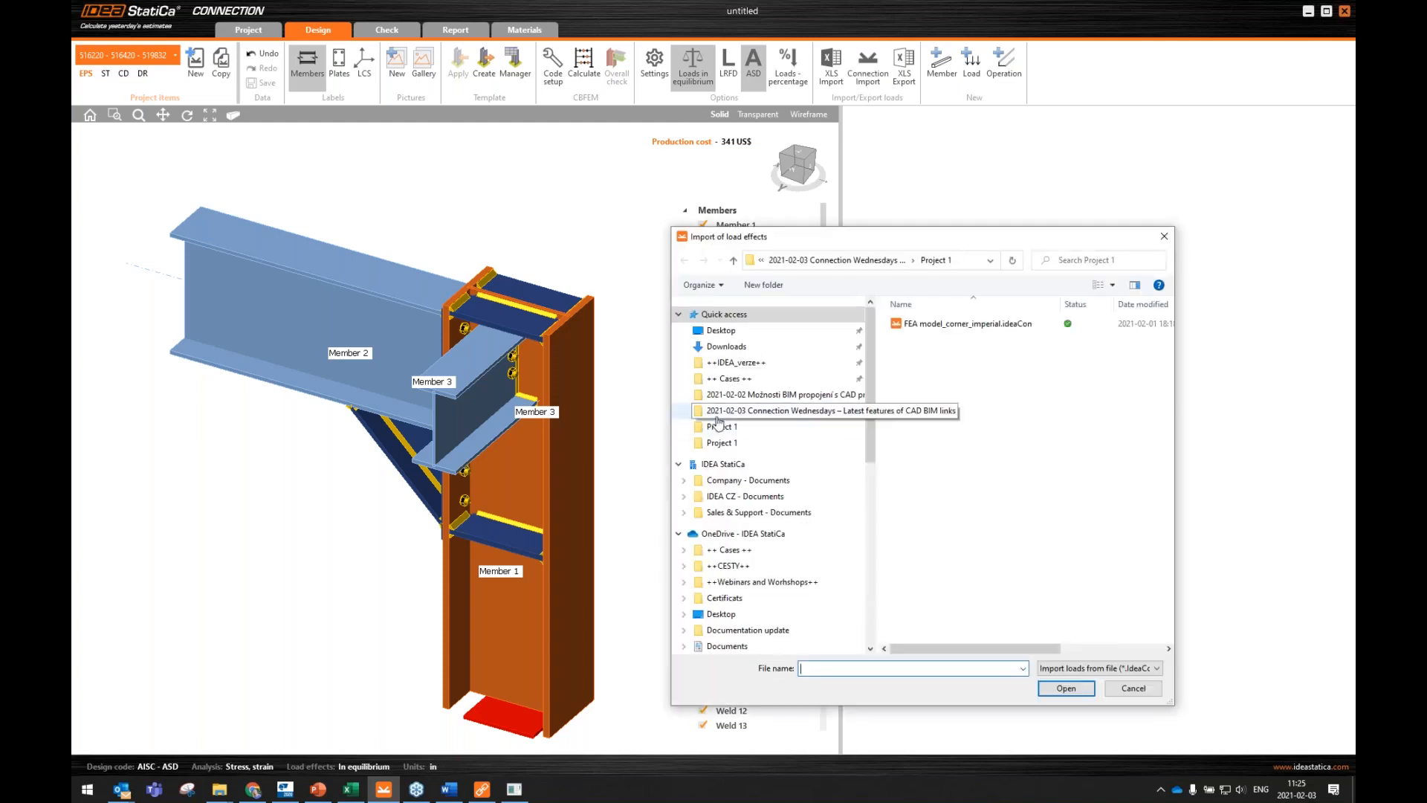
left_click(947, 331)
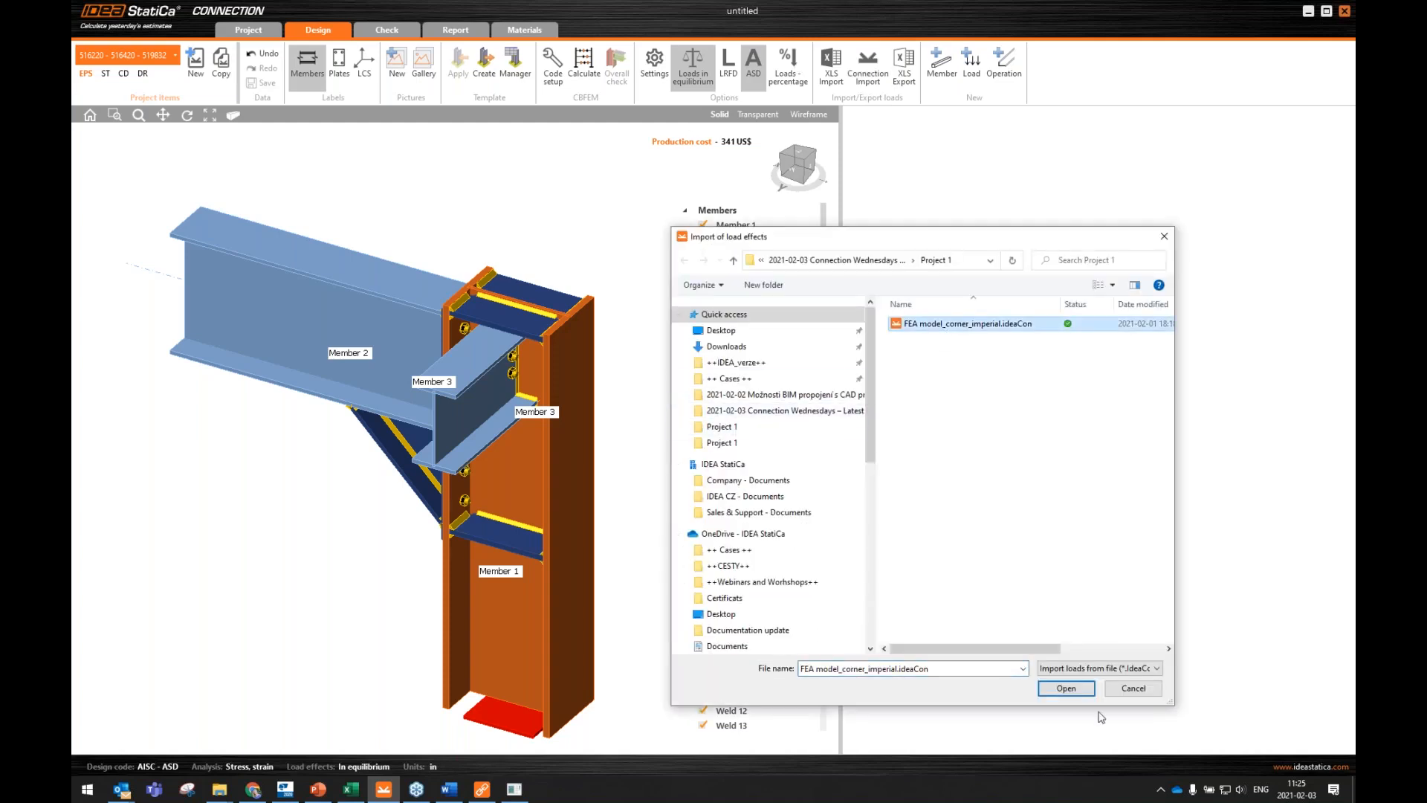
left_click(1069, 686)
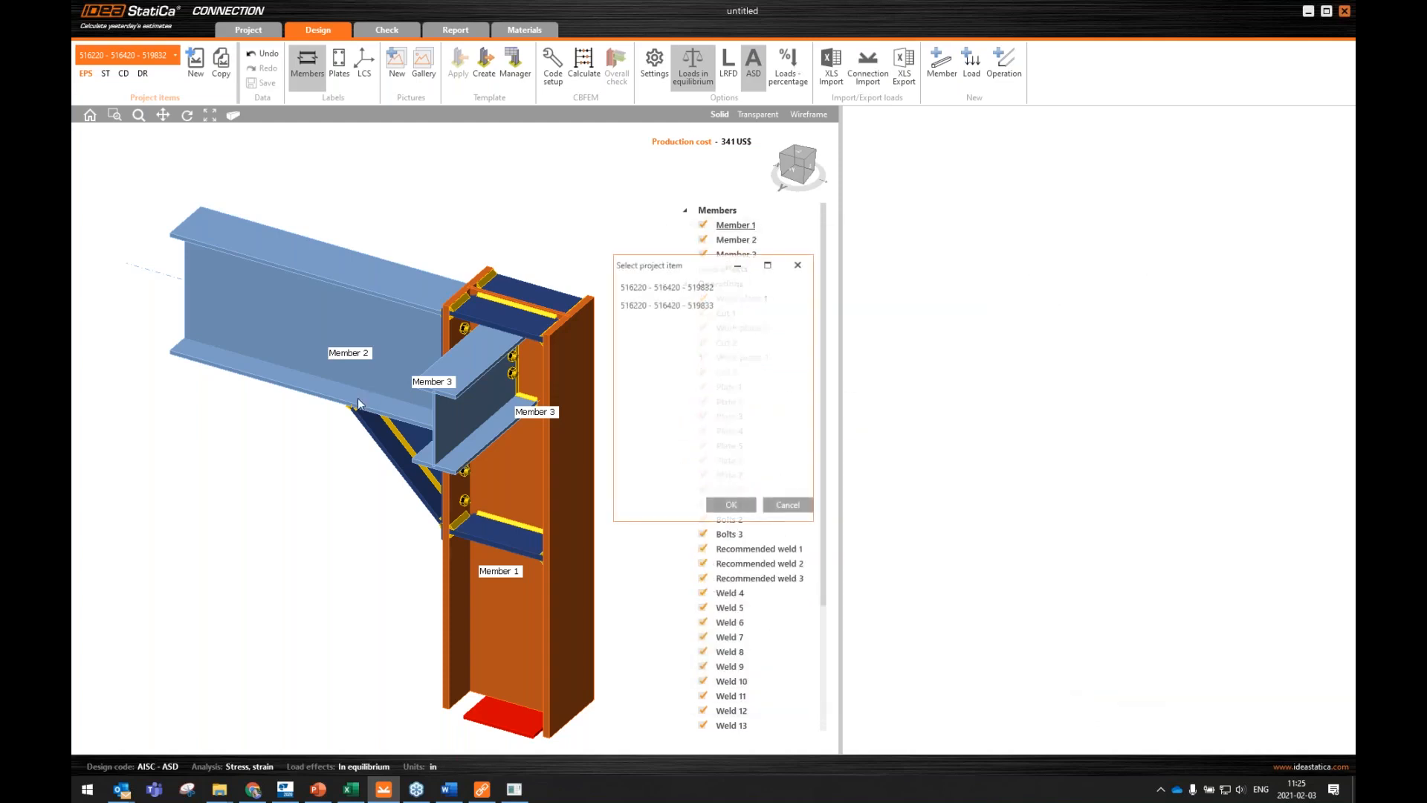
left_click(687, 287)
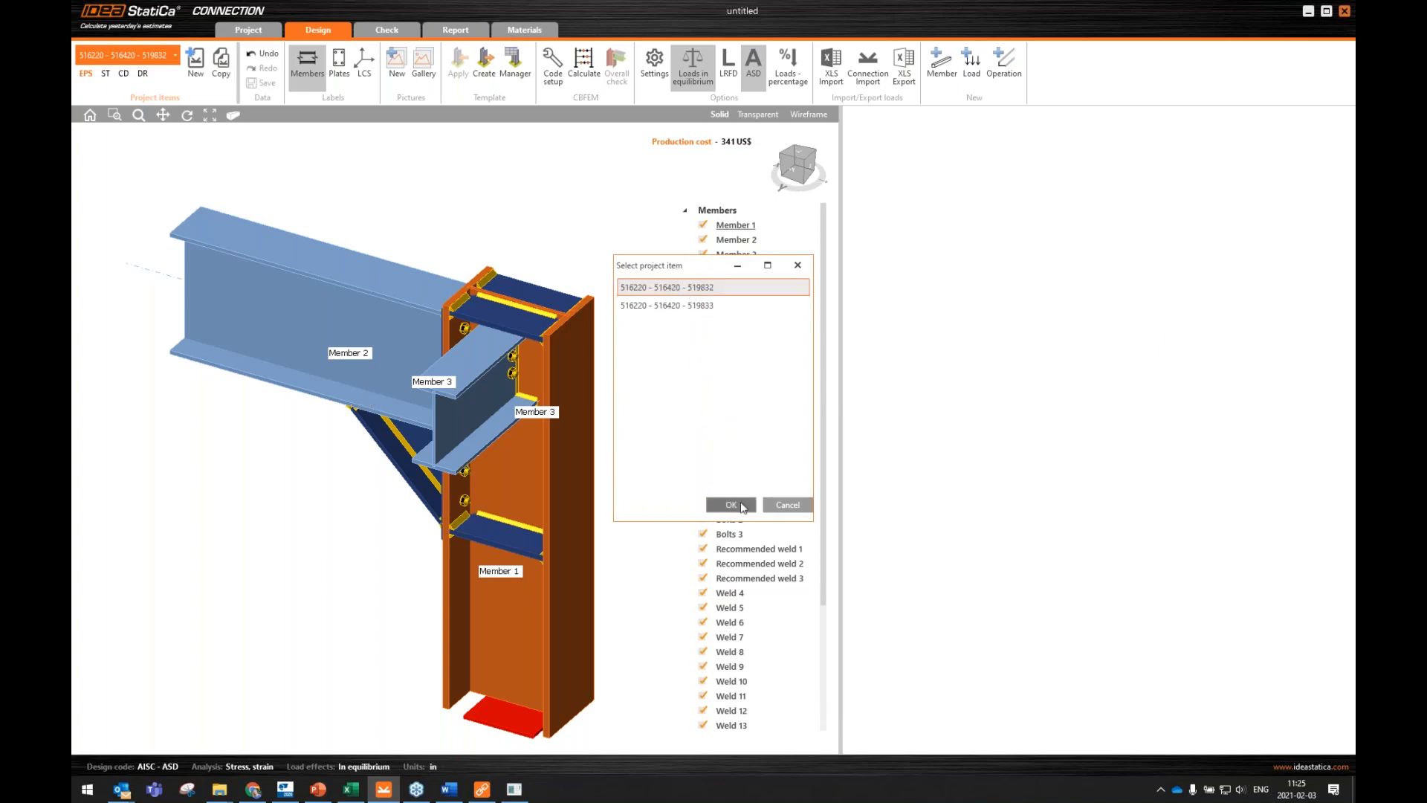
left_click(738, 509)
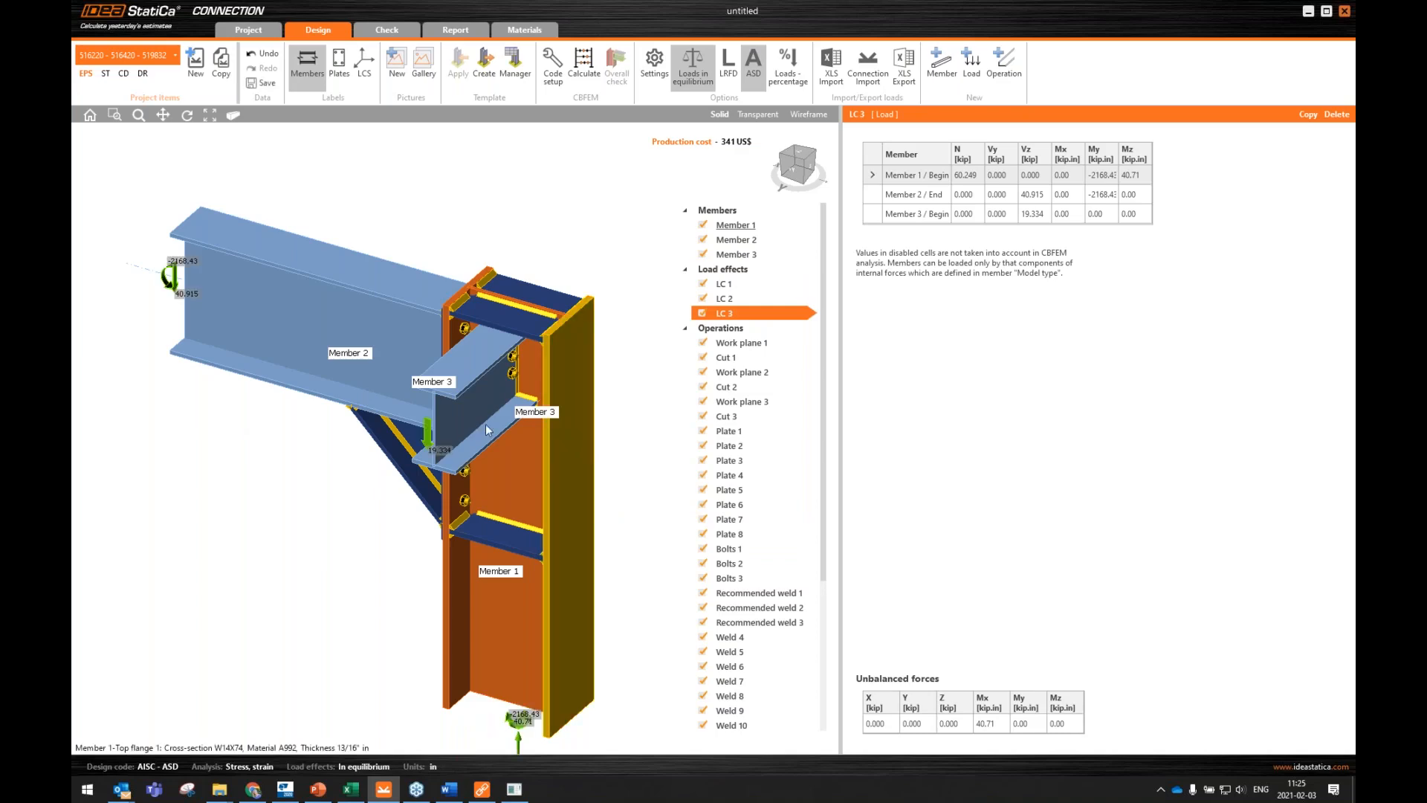
- Set the forces of Member 3 to act in Bolts and review the unbalanced forces of load effect LC 3
right_click_drag(487, 430, 538, 426)
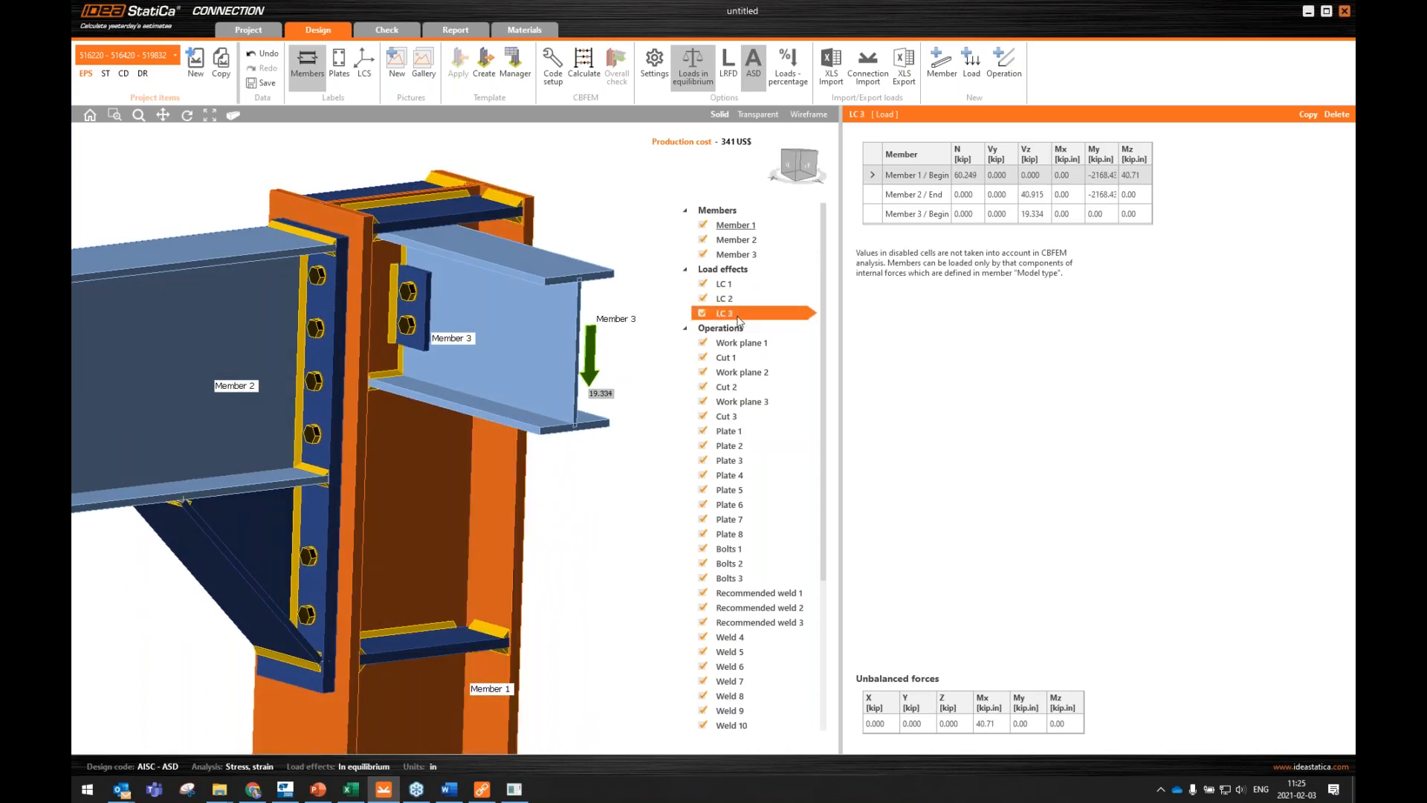
scroll(325, 509, "down", 5)
middle_click_drag(442, 514, 534, 426)
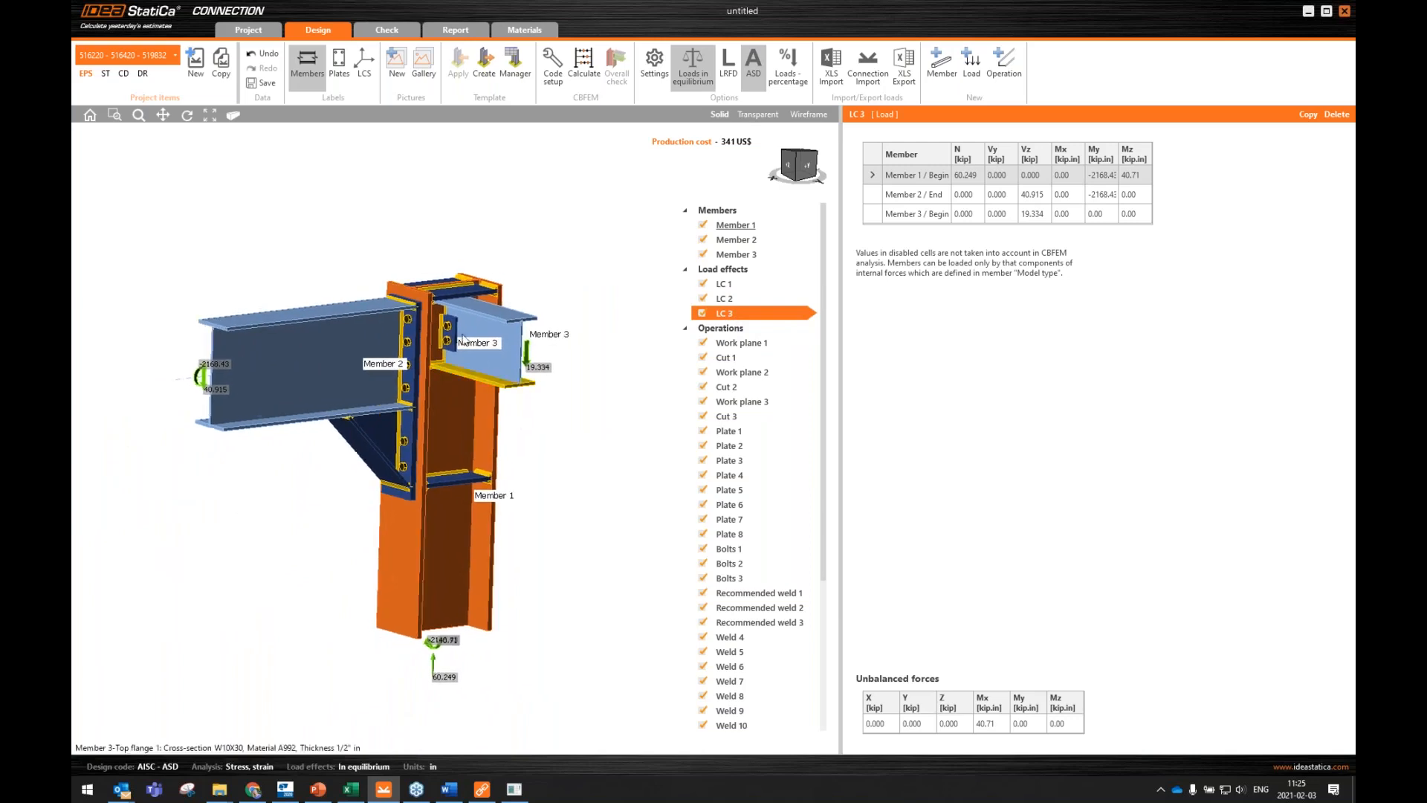
left_click(733, 256)
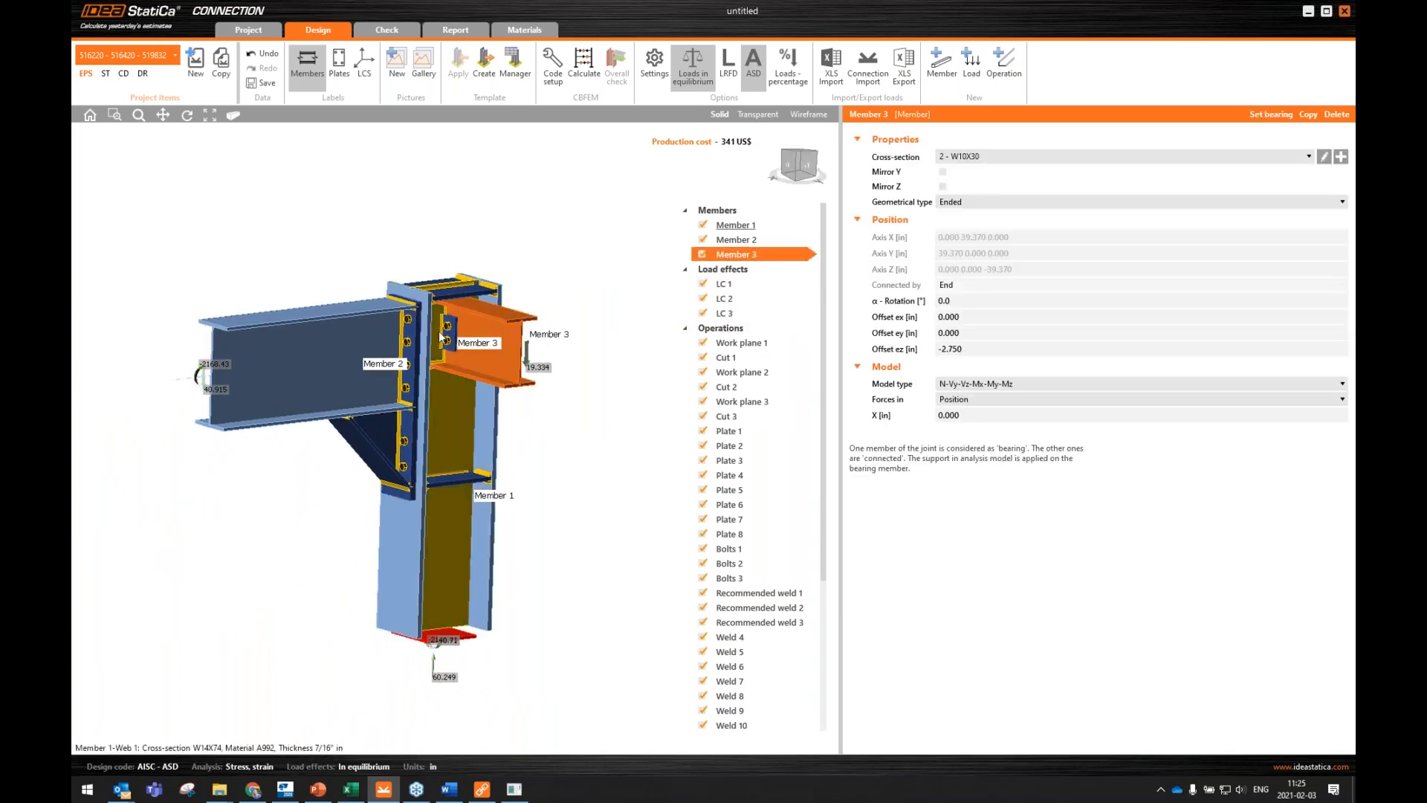
scroll(441, 337, "up", 2)
scroll(395, 345, "down", 2)
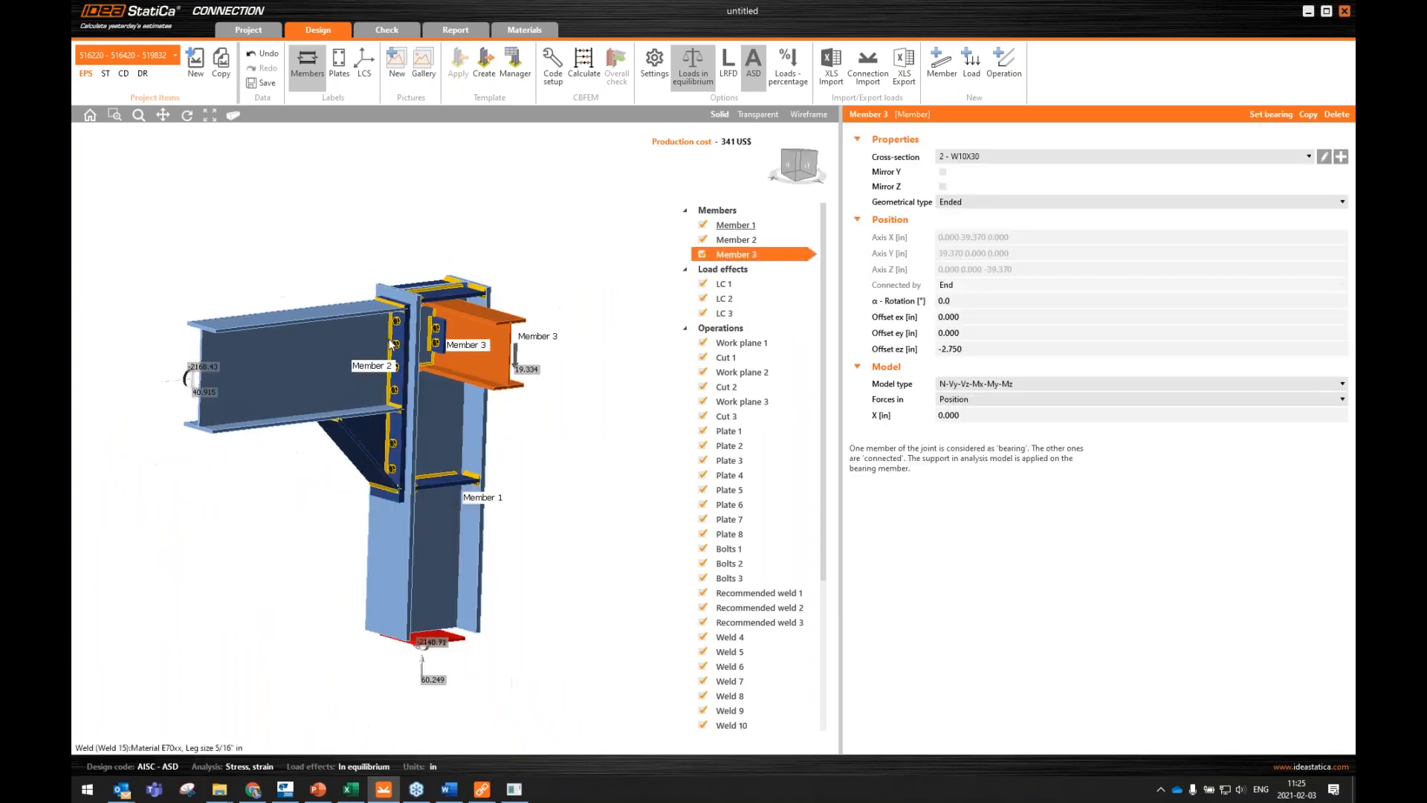
left_click(957, 402)
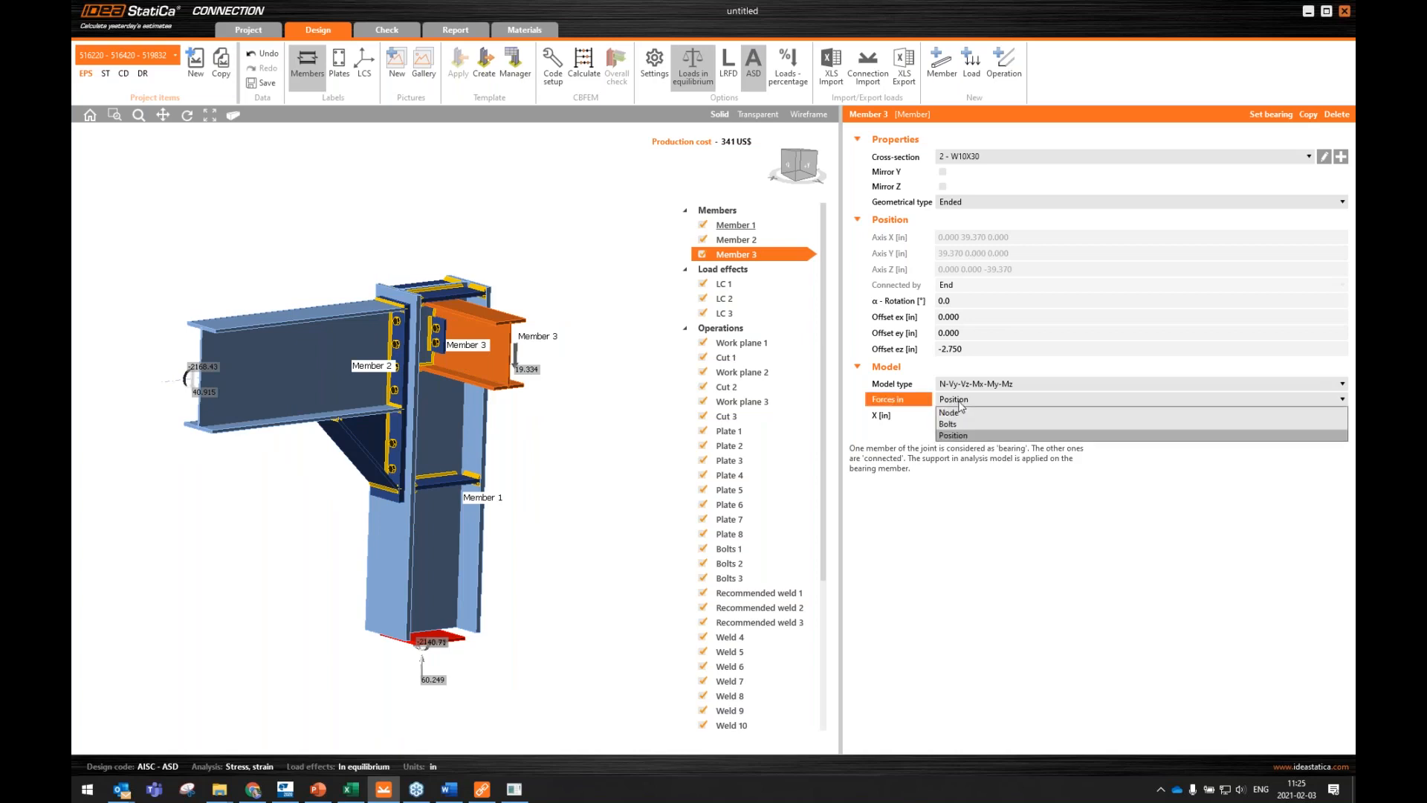
left_click(955, 434)
left_click(735, 342)
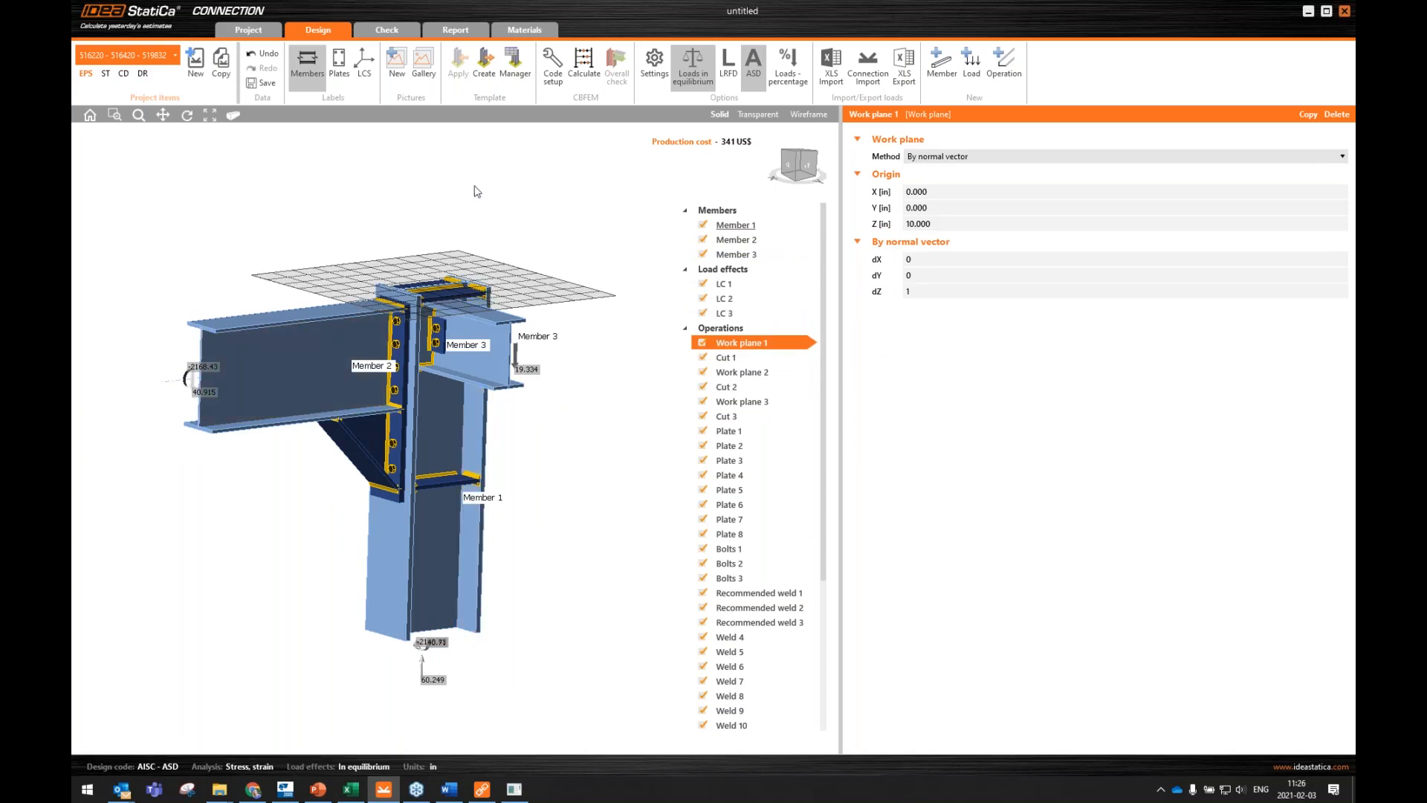
left_click(743, 314)
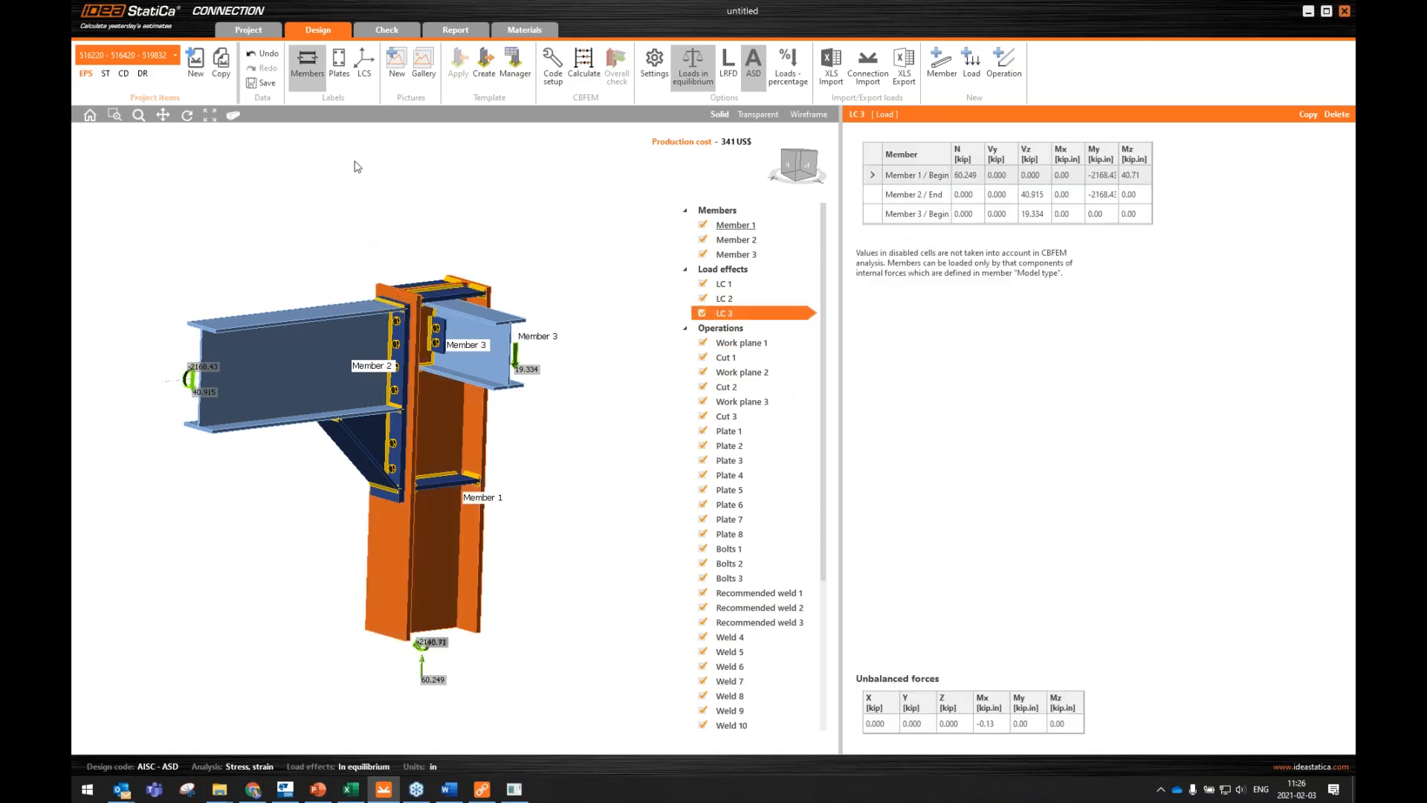
- Save and close the Conn-4 joint, and minimize the Code-check manager to uncover the Tekla Structures model
left_click(1344, 12)
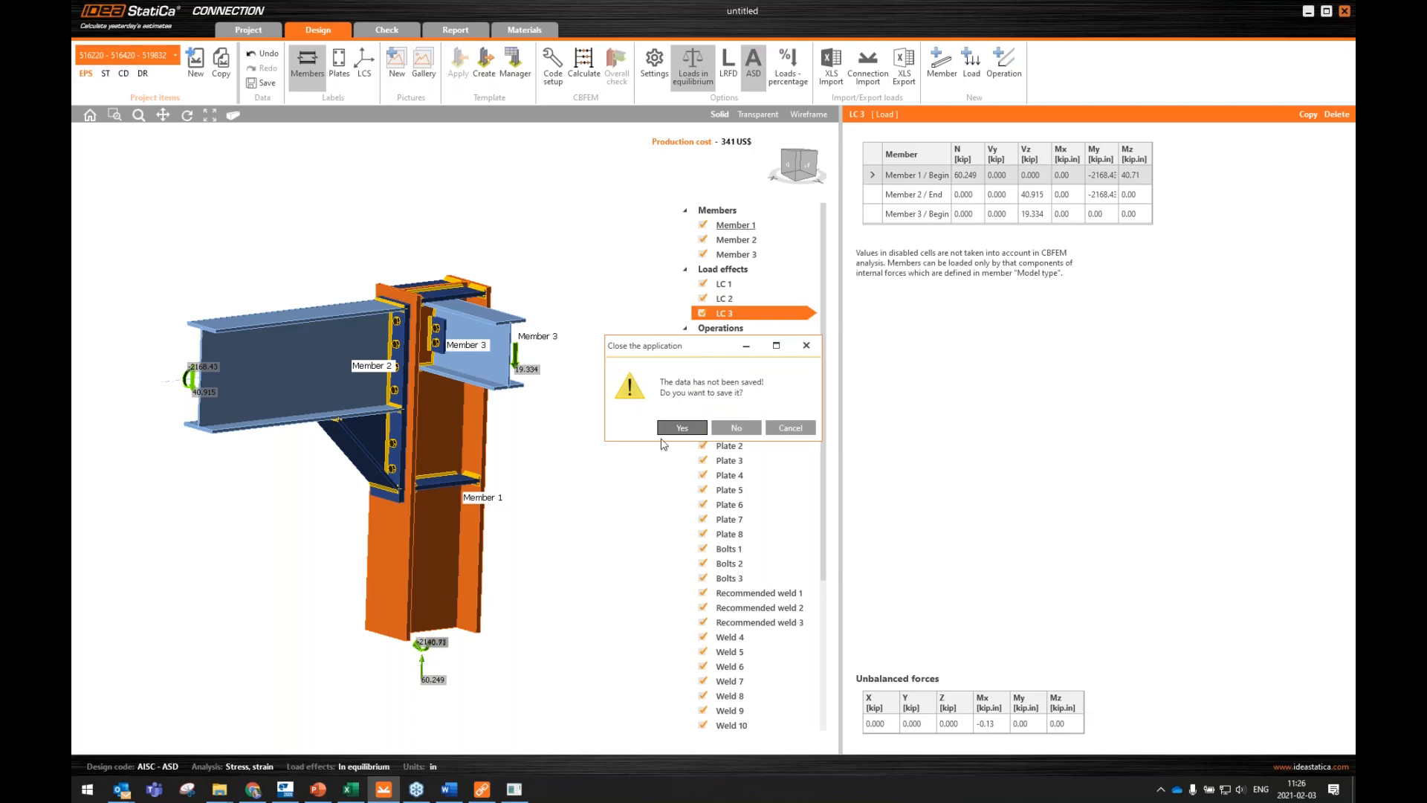
left_click(672, 428)
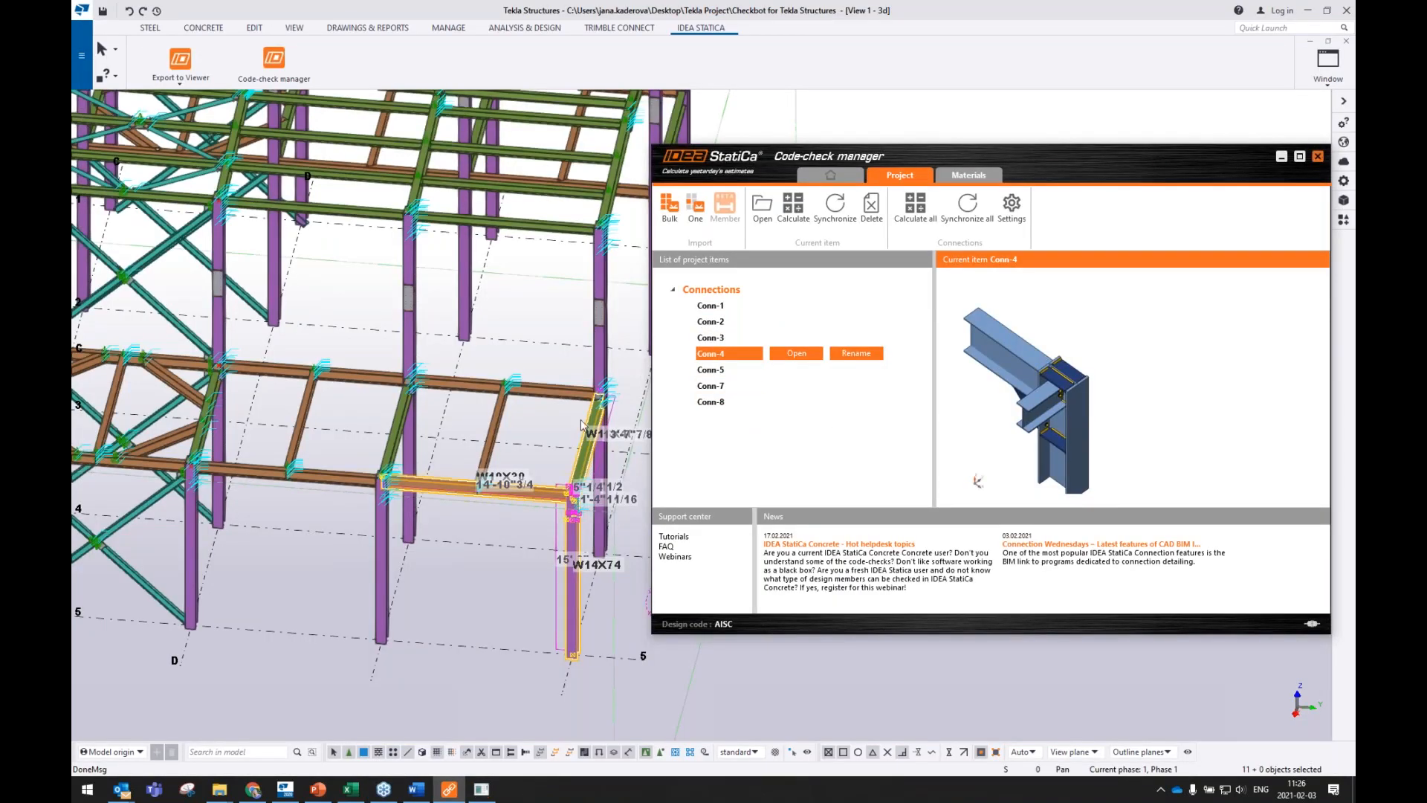
scroll(470, 401, "down", 3)
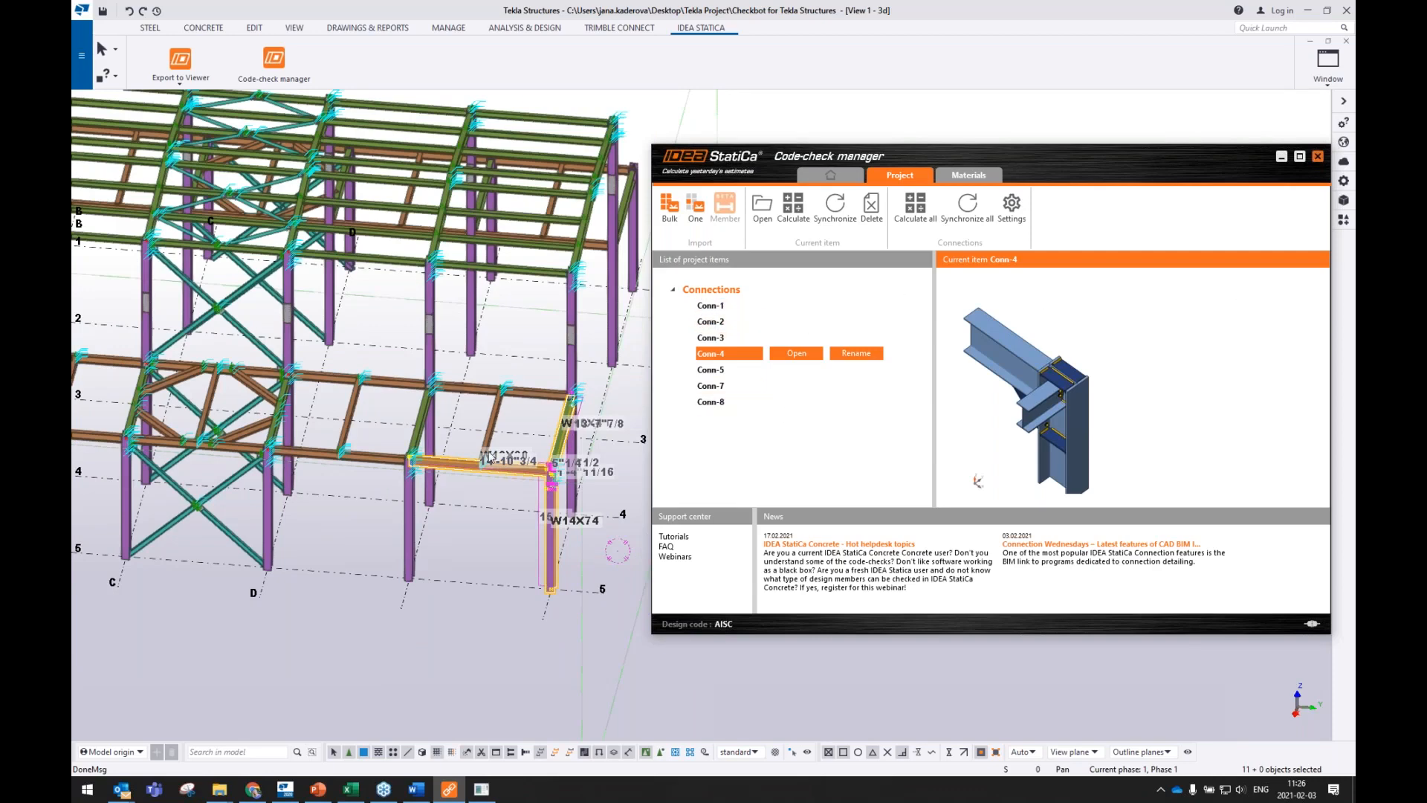
scroll(436, 461, "up", 2)
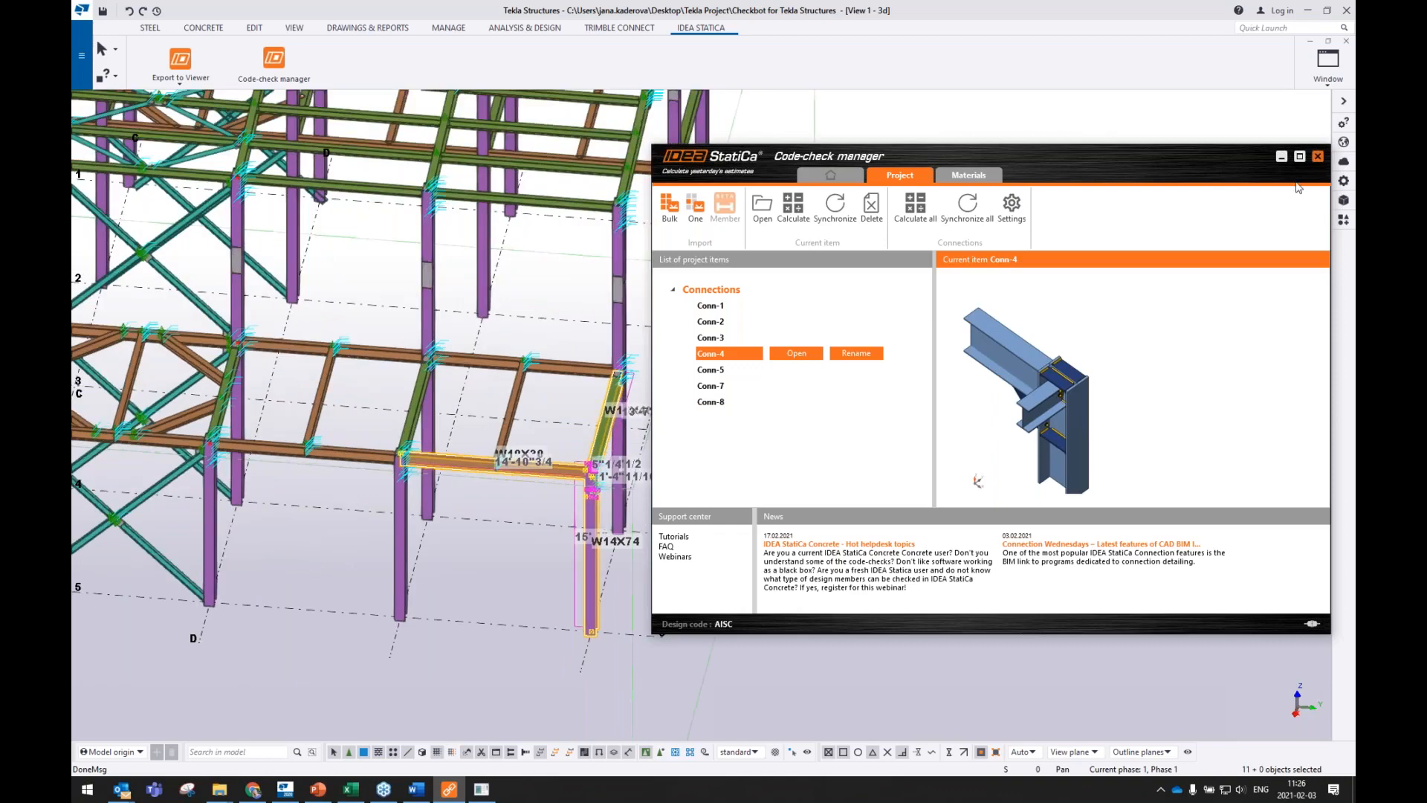
left_click(1281, 157)
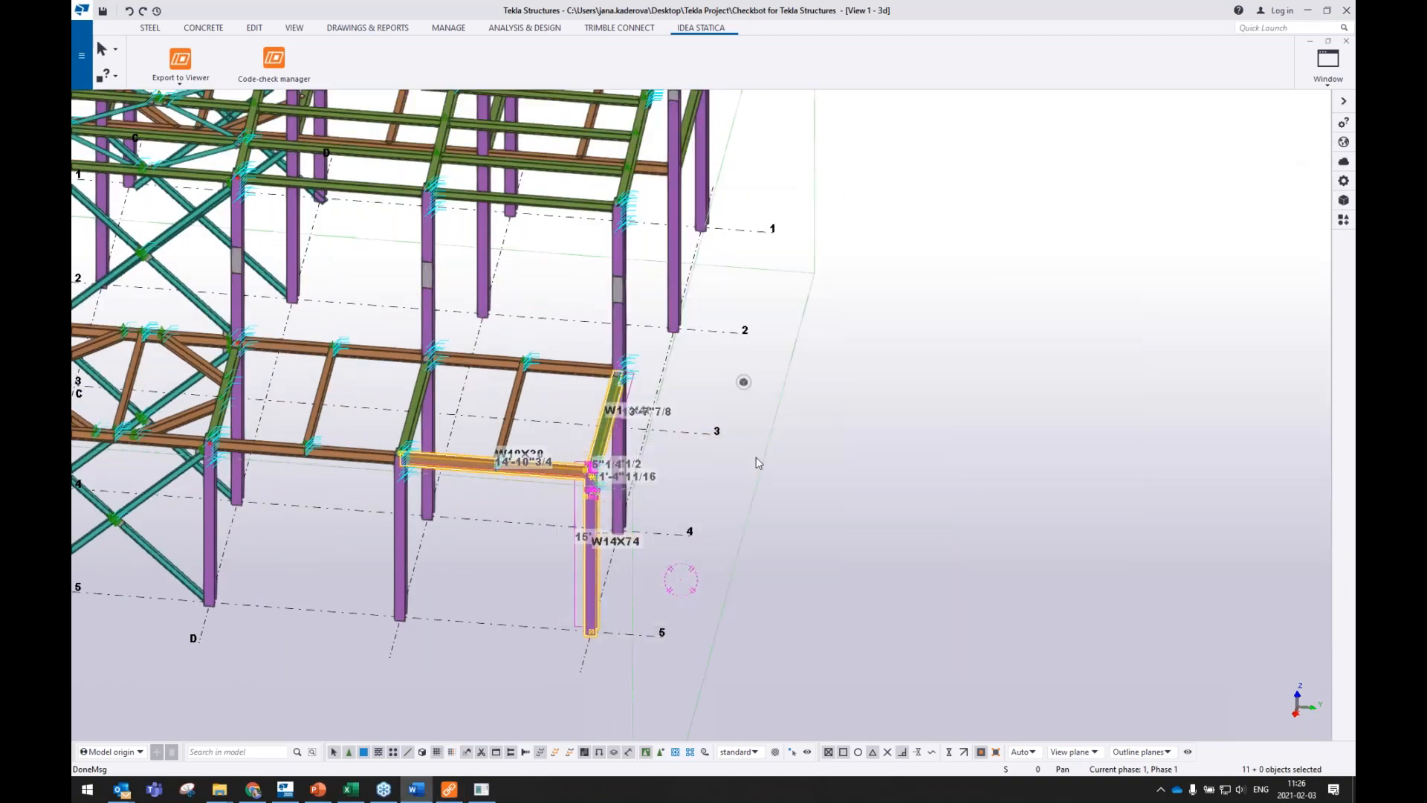
- Change the profile of the W10X30 edge beam framing into the corner column to W10X26
scroll(484, 547, "up", 3)
left_click(512, 577)
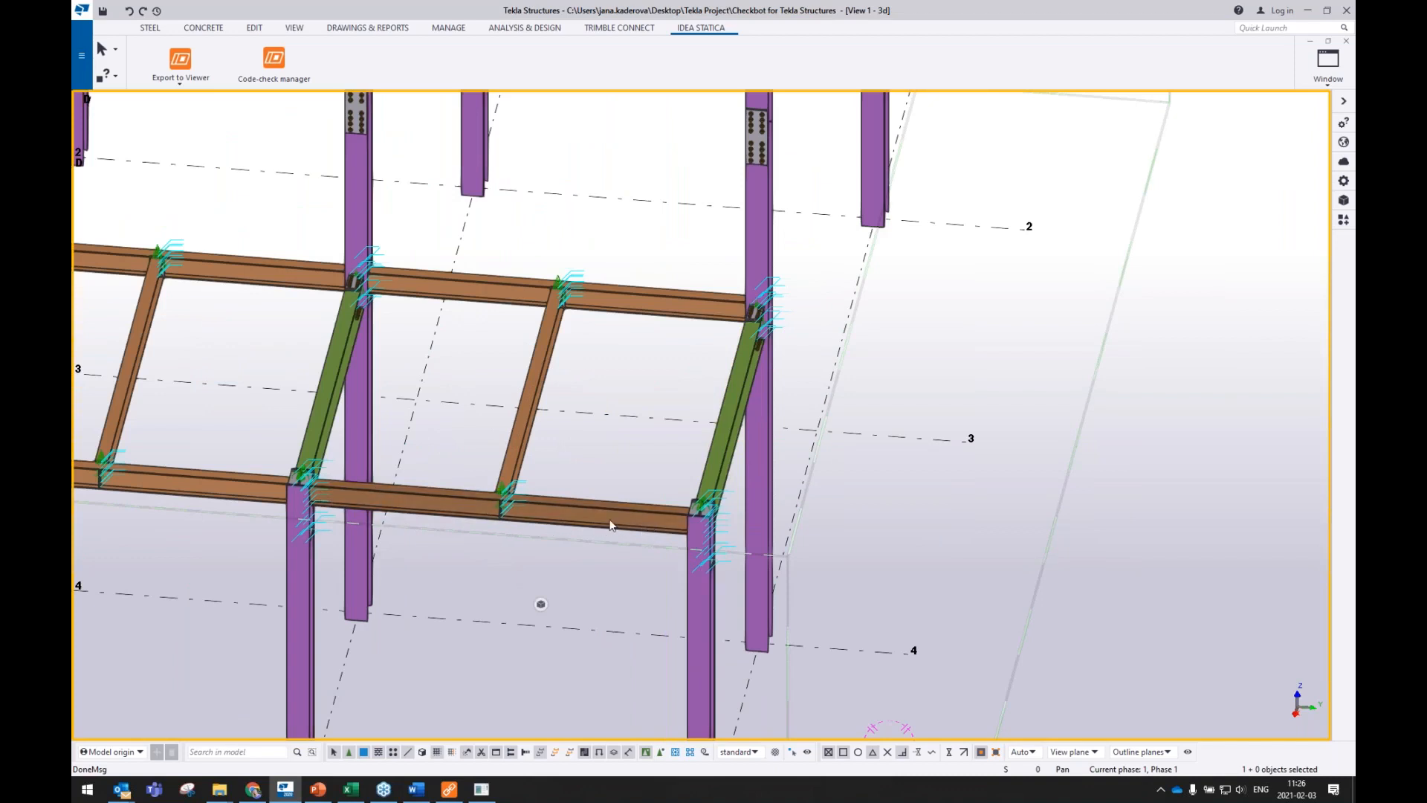
double_click(544, 506)
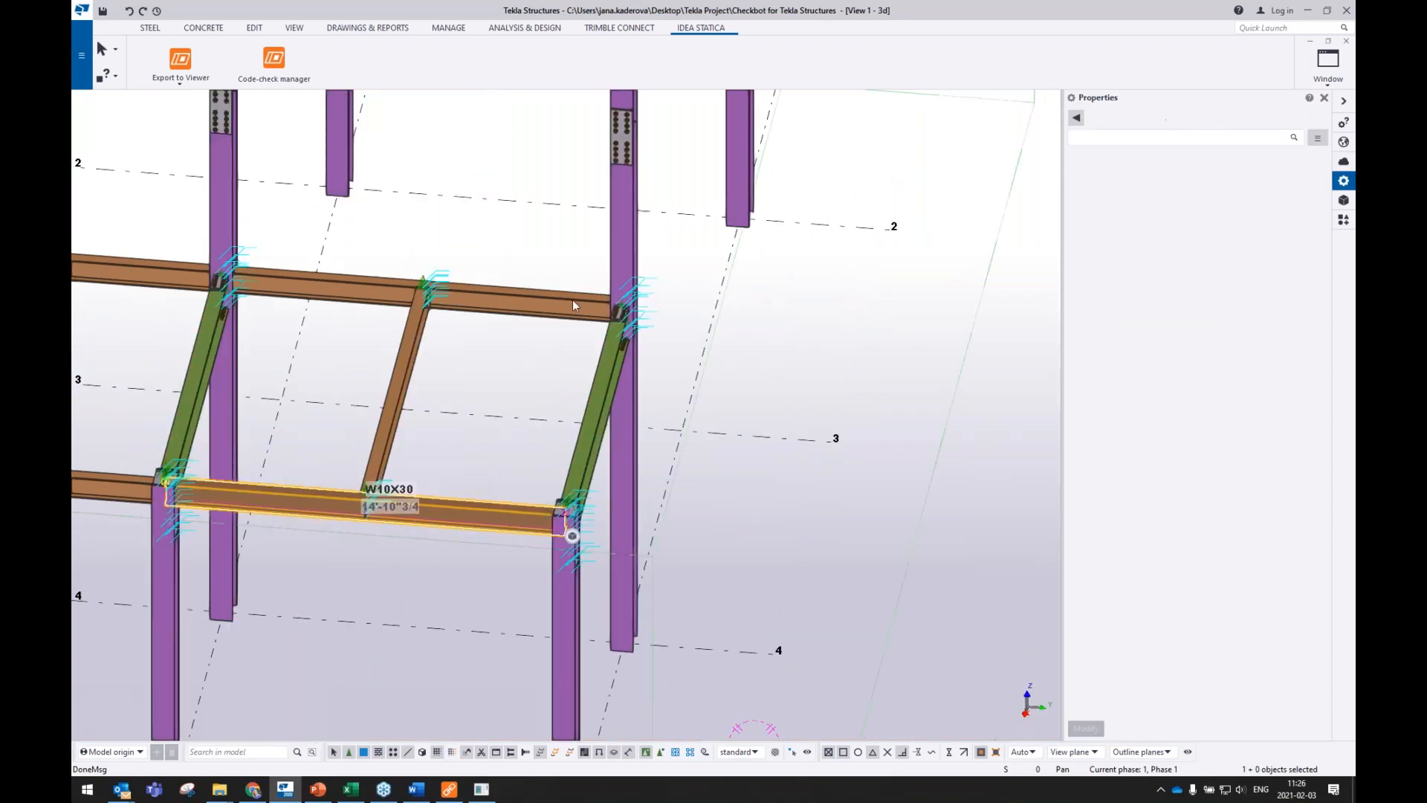
left_click(1320, 191)
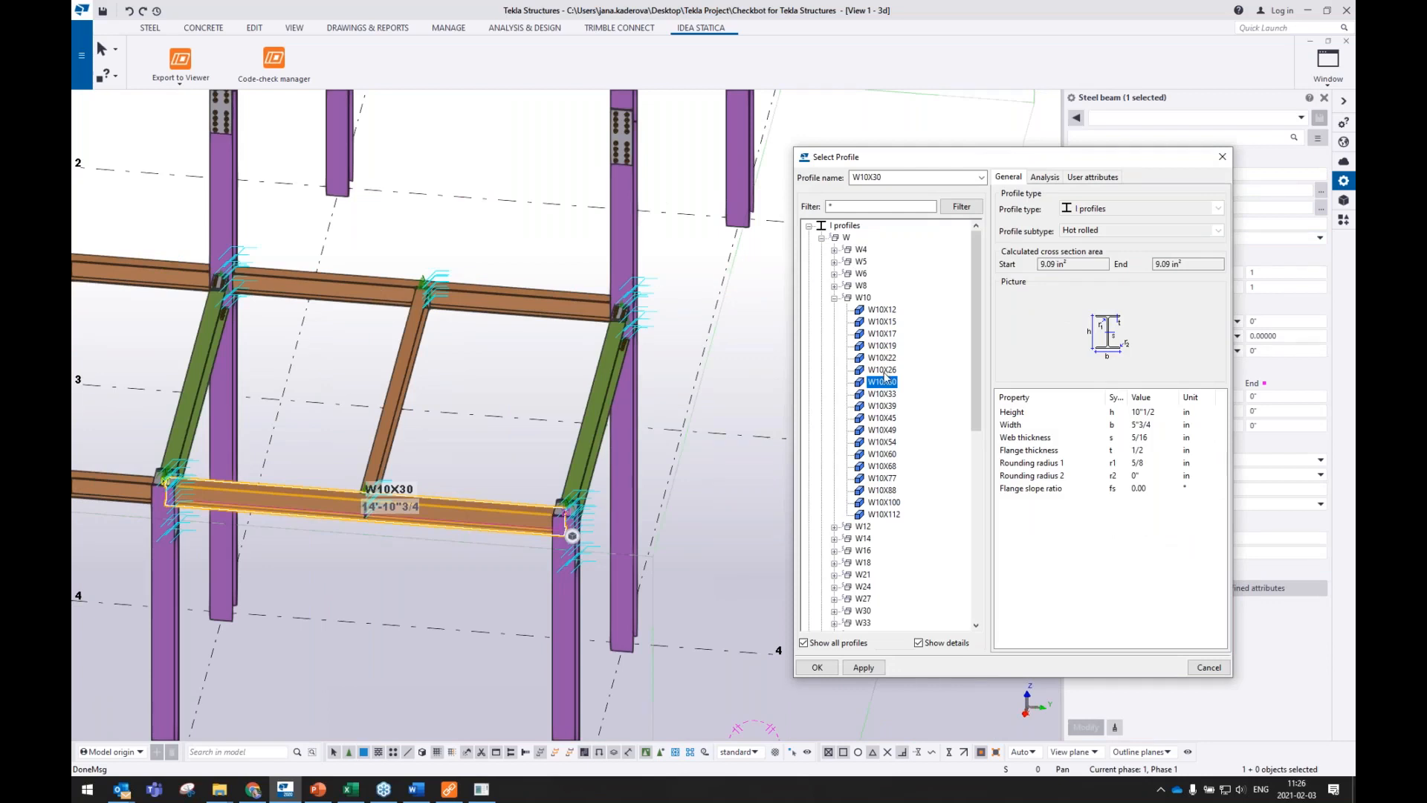
left_click(883, 370)
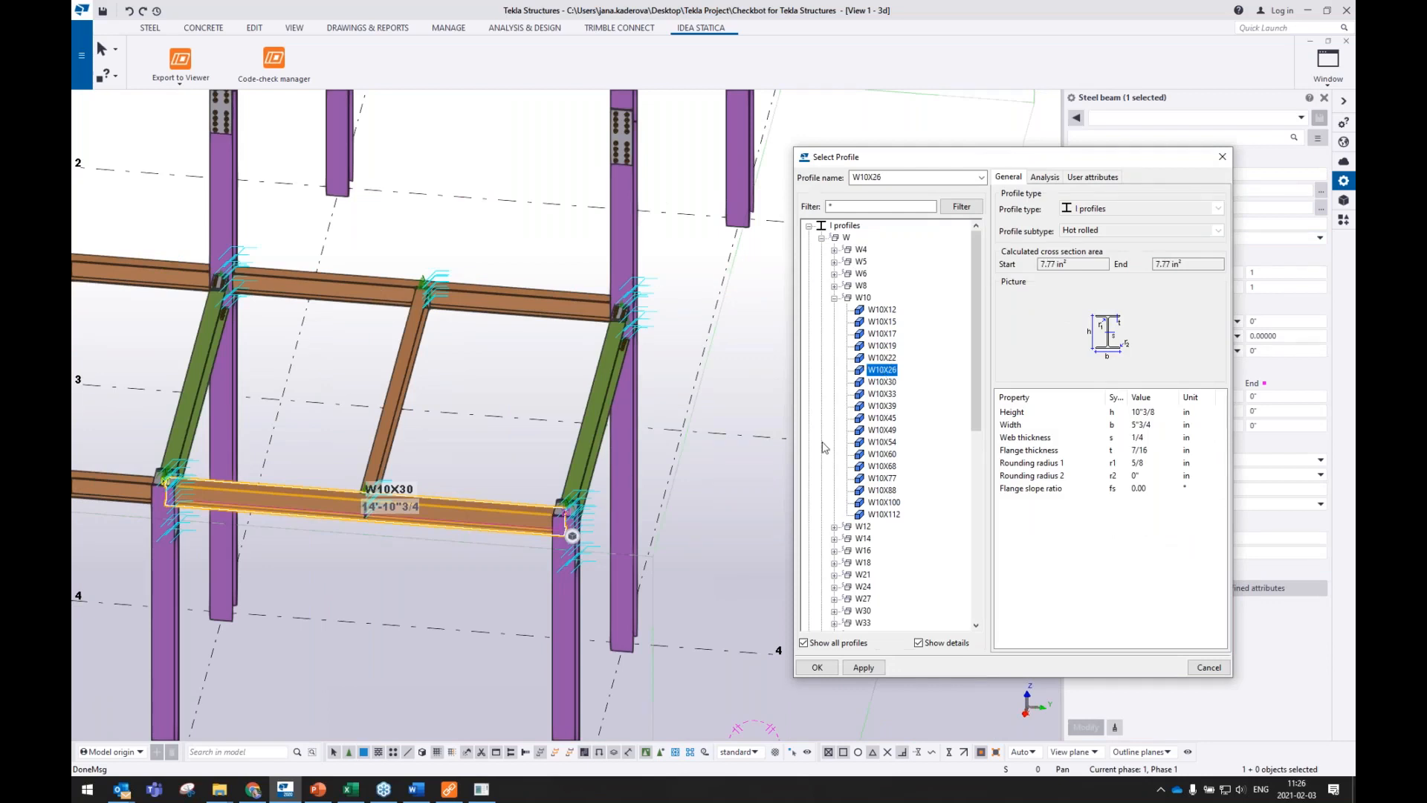
left_click(862, 668)
left_click(816, 666)
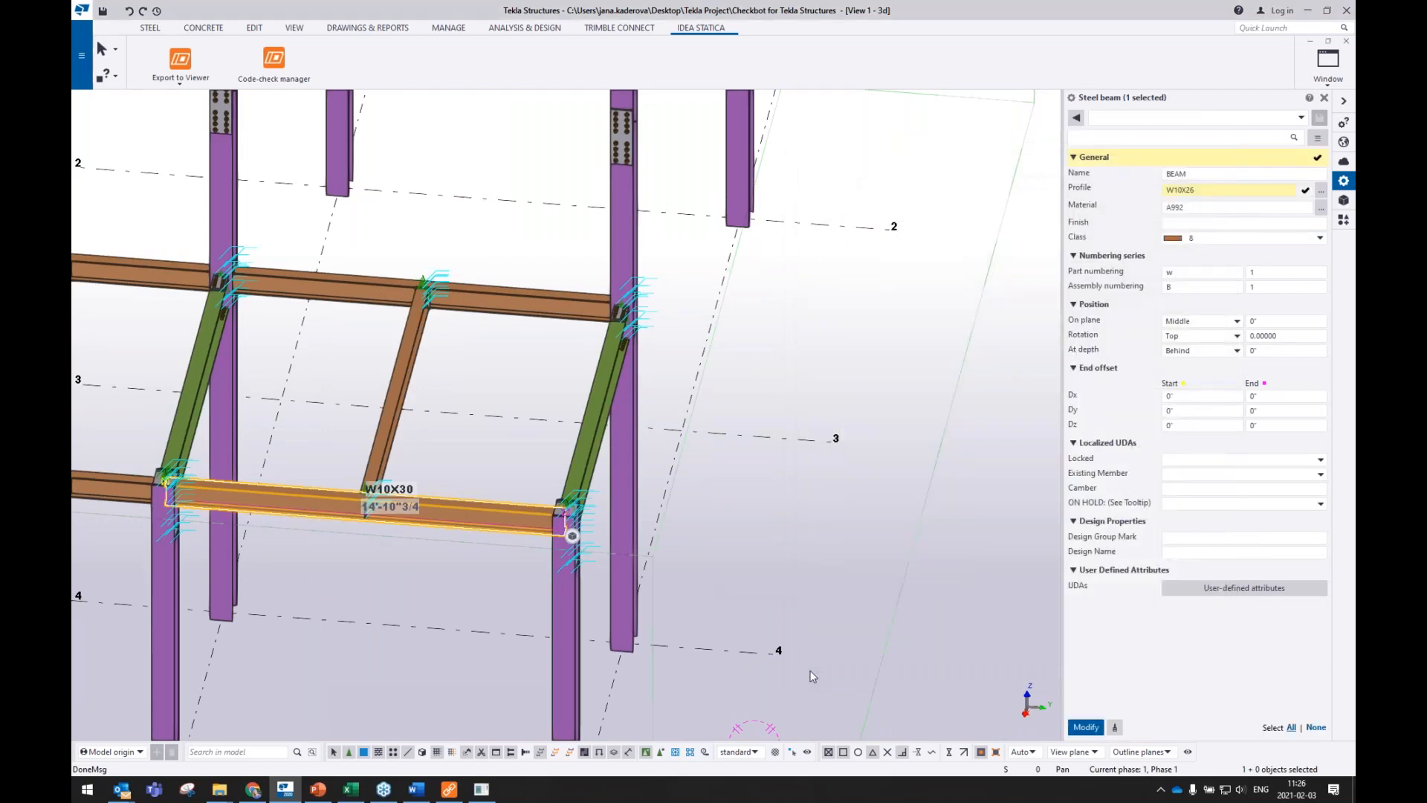
left_click(1084, 728)
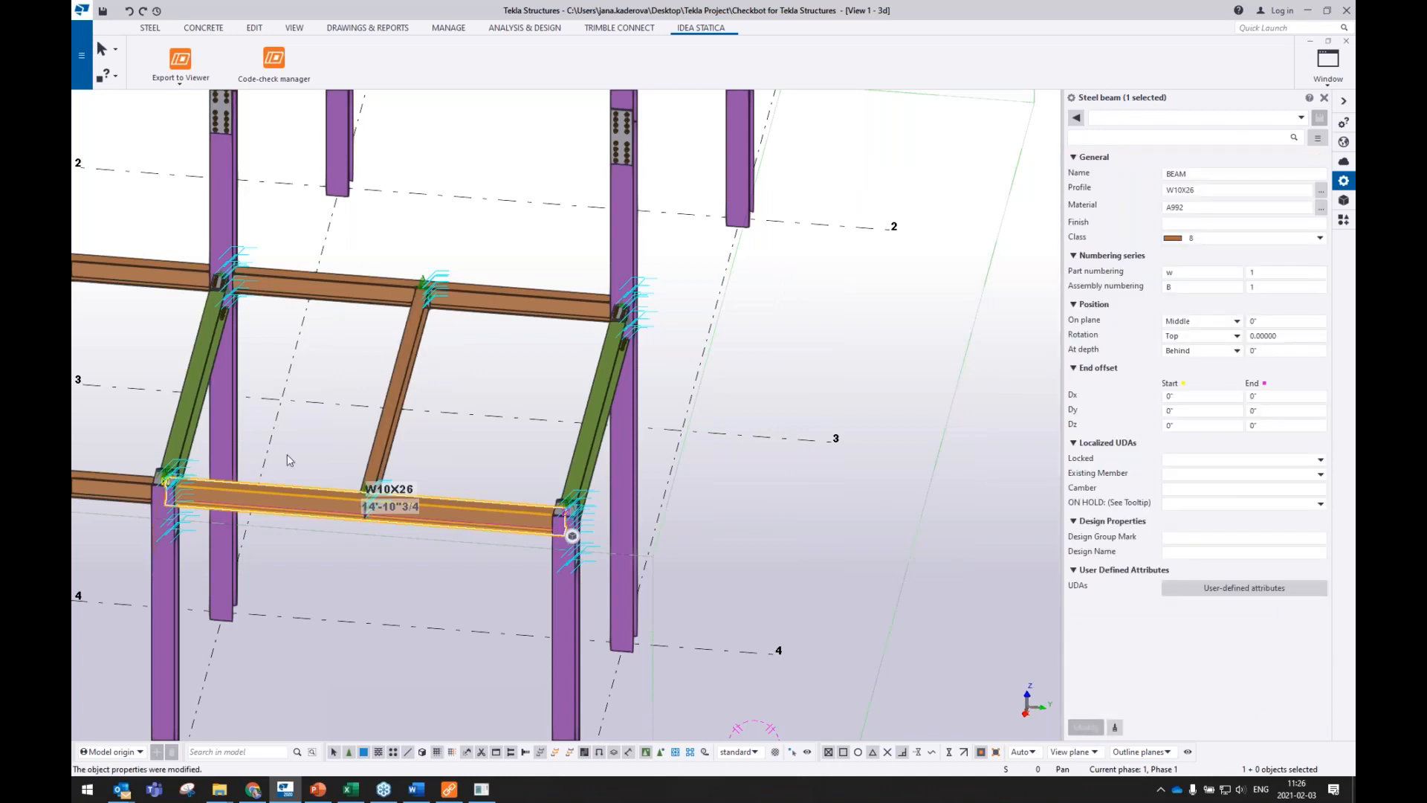
- Return to the Code-check manager and synchronize all connections with the modified Tekla model
left_click(456, 794)
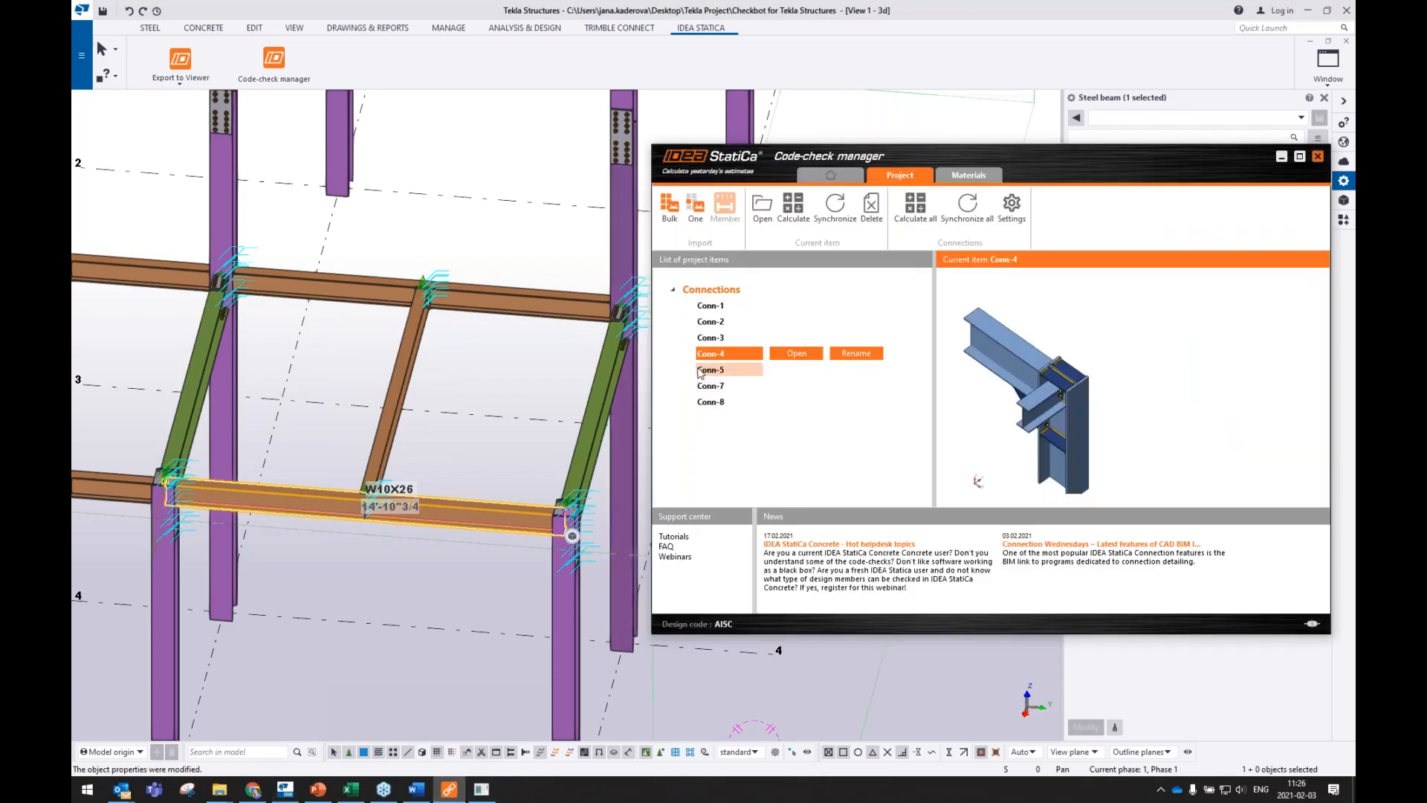
scroll(487, 398, "down", 3)
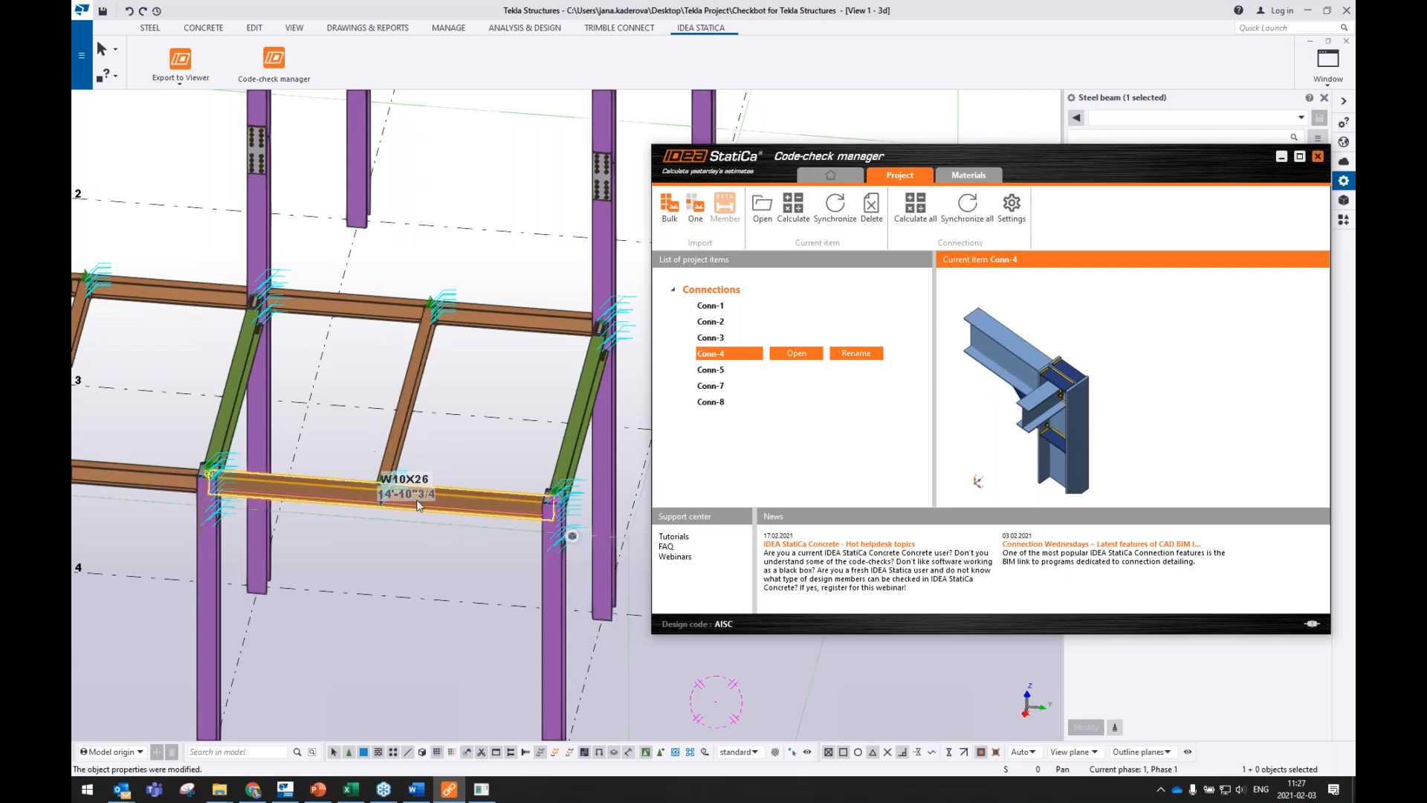
left_click(968, 217)
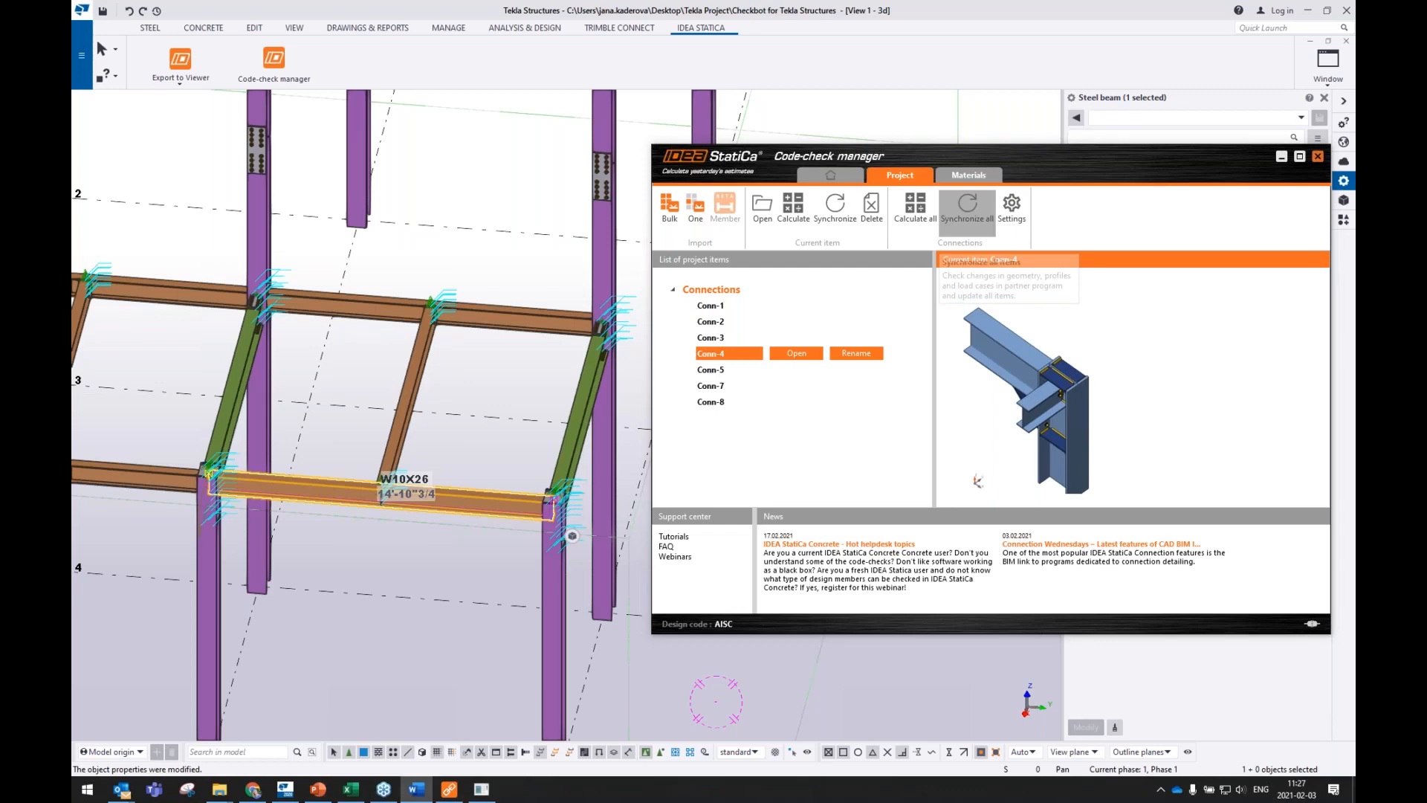
left_click(966, 209)
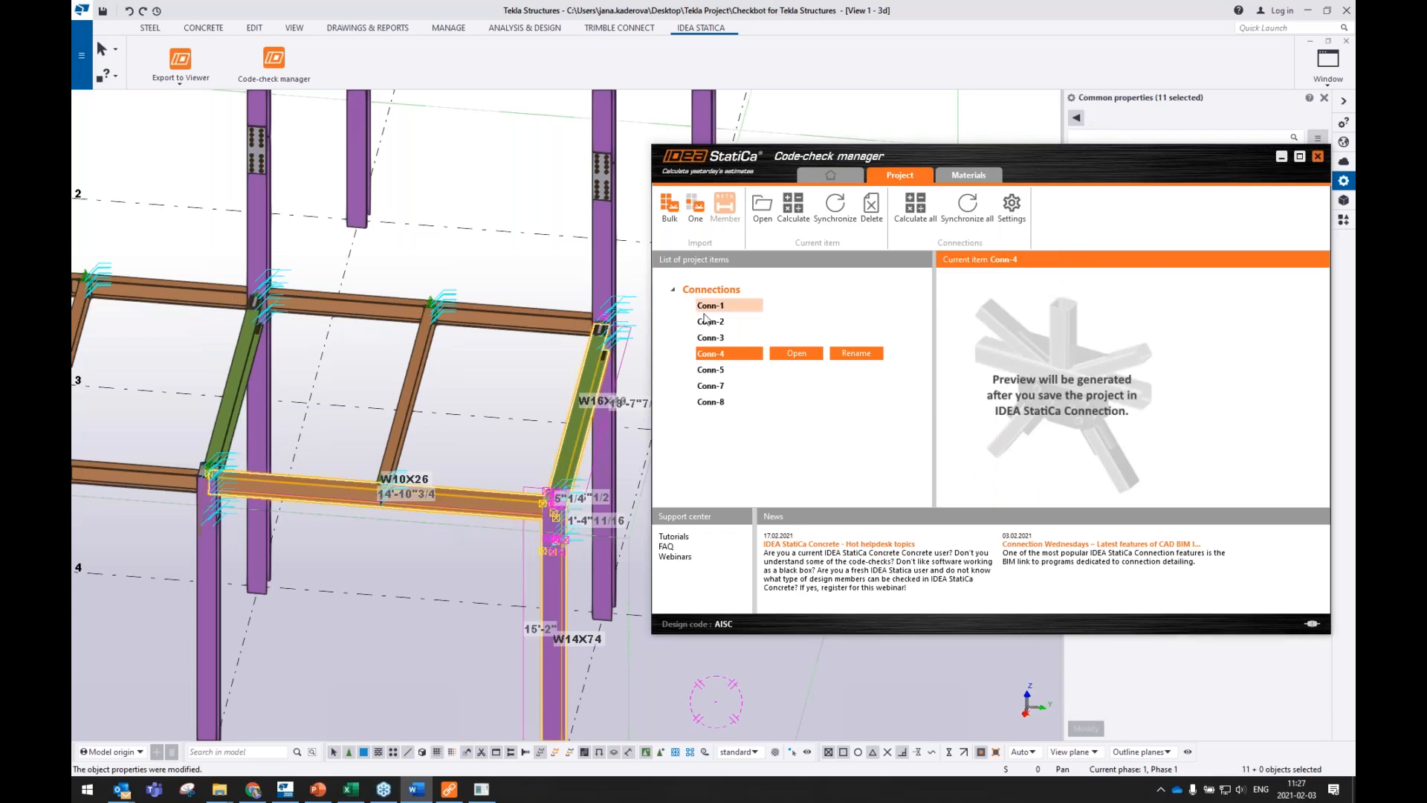
- Open Conn-8 in IDEA StatiCa Connection and check the cross-section of Member 2
left_click(716, 405)
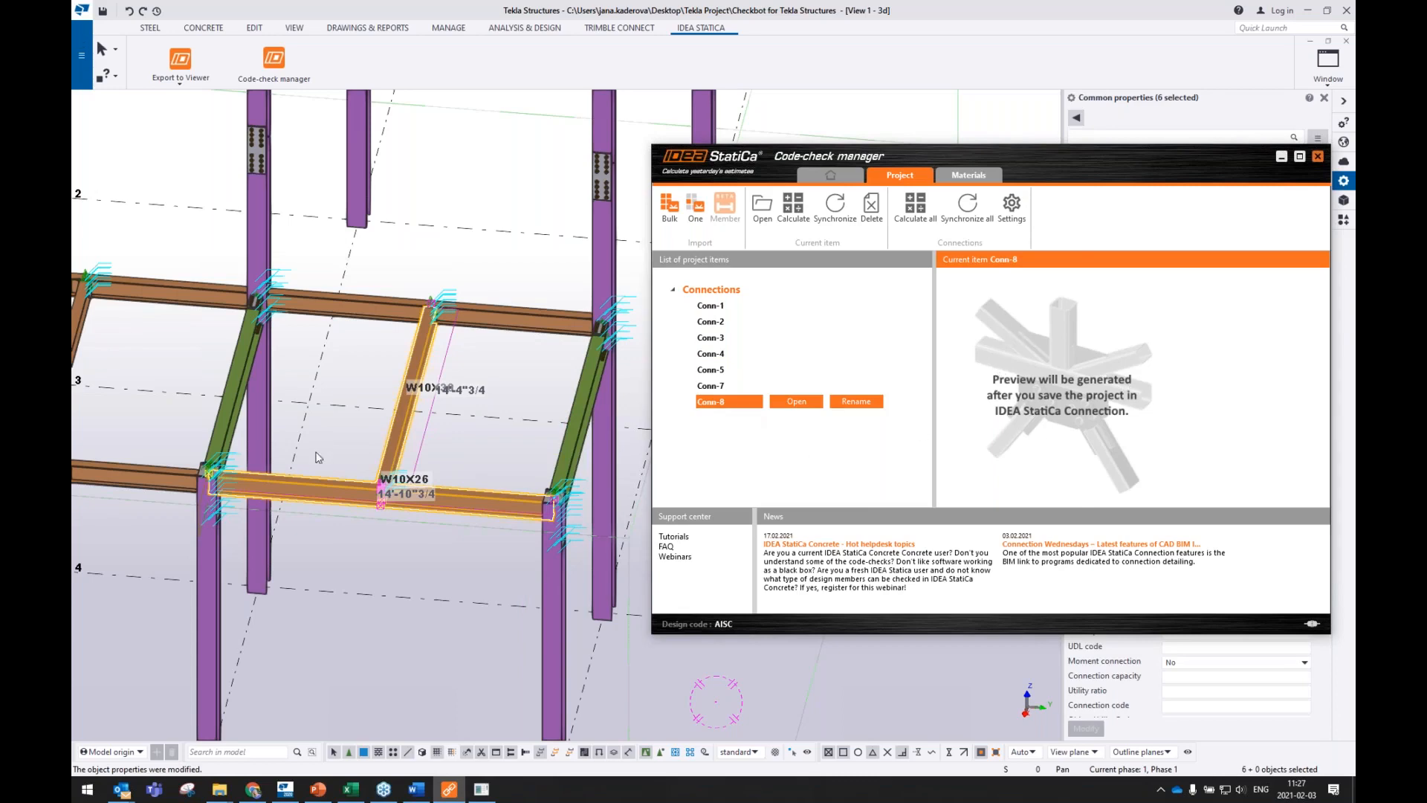
left_click(791, 402)
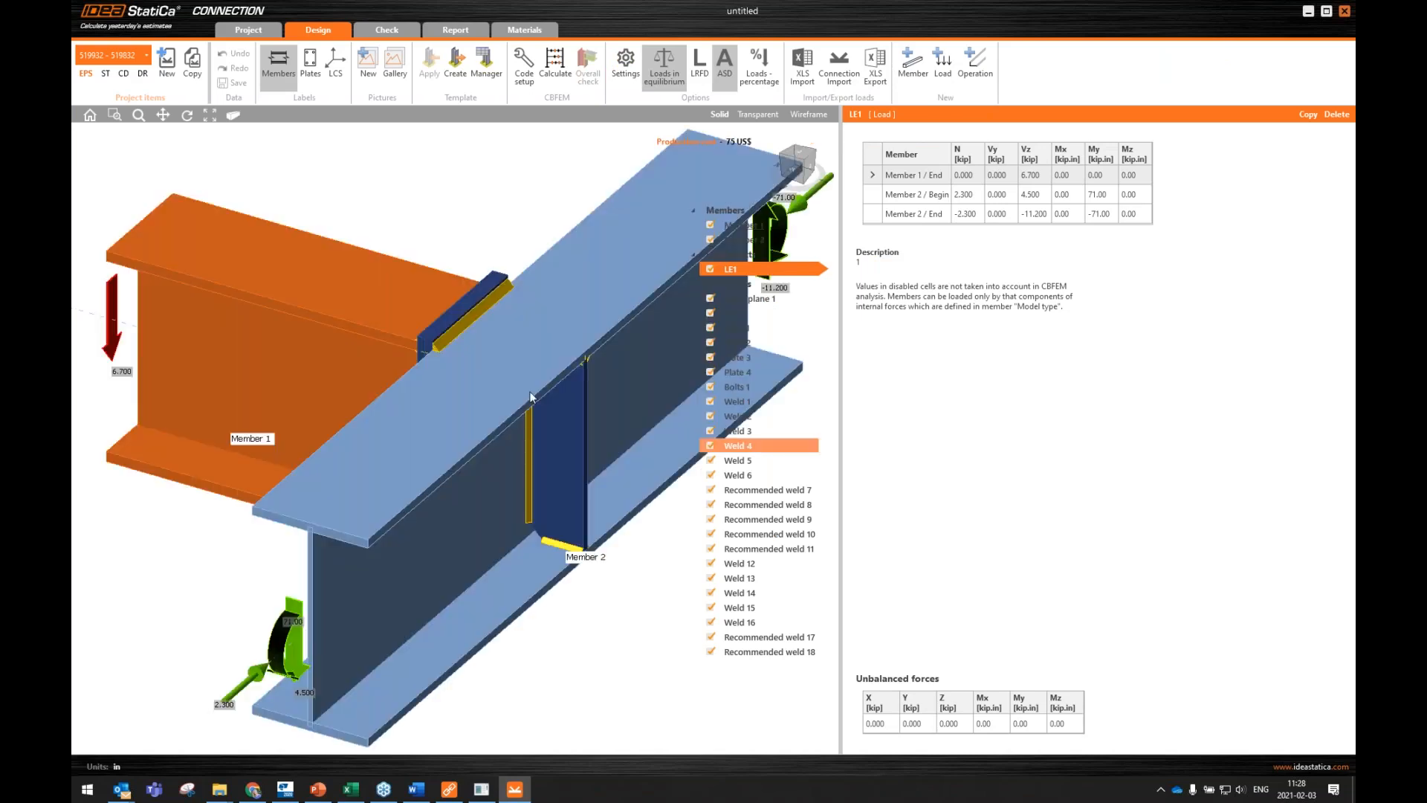
left_click(555, 347)
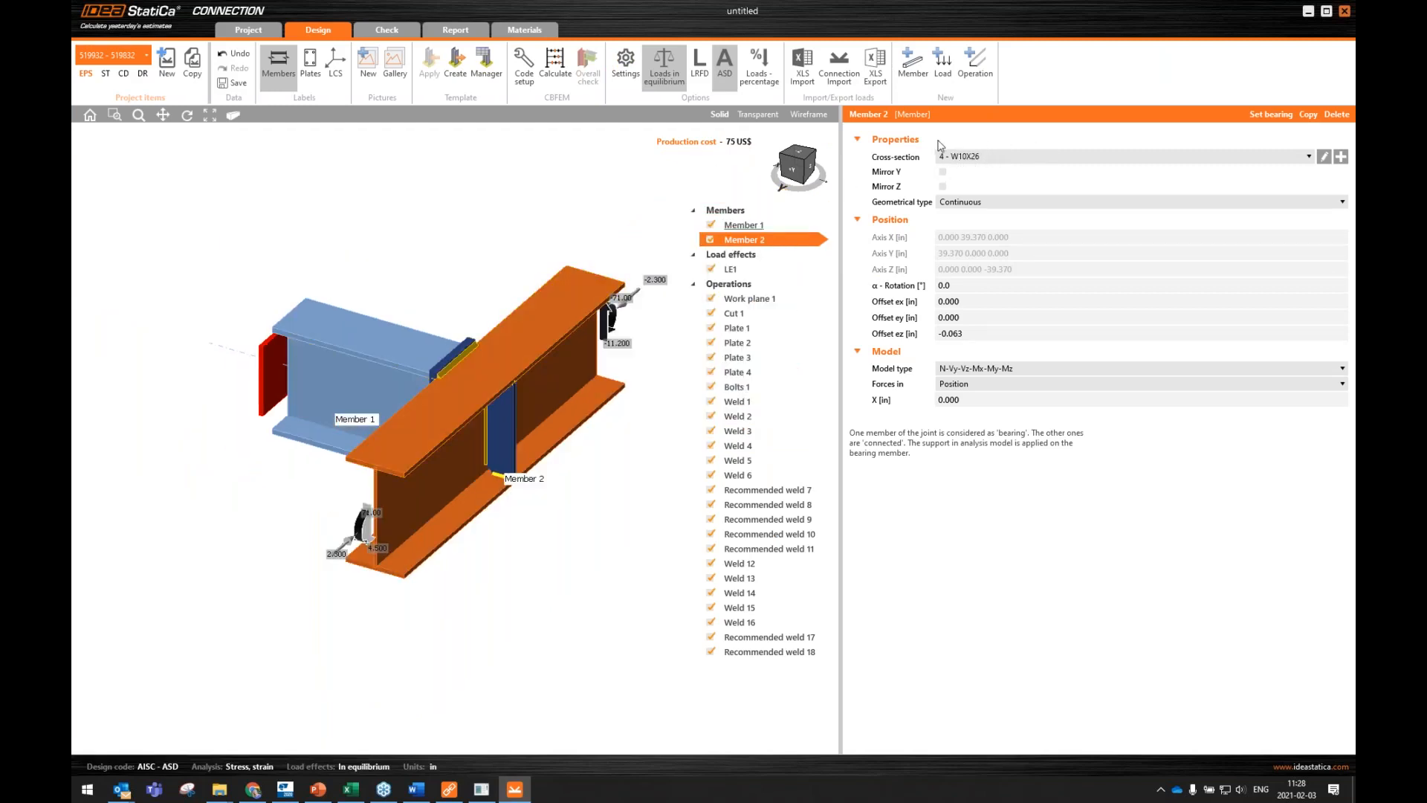
right_click(550, 308)
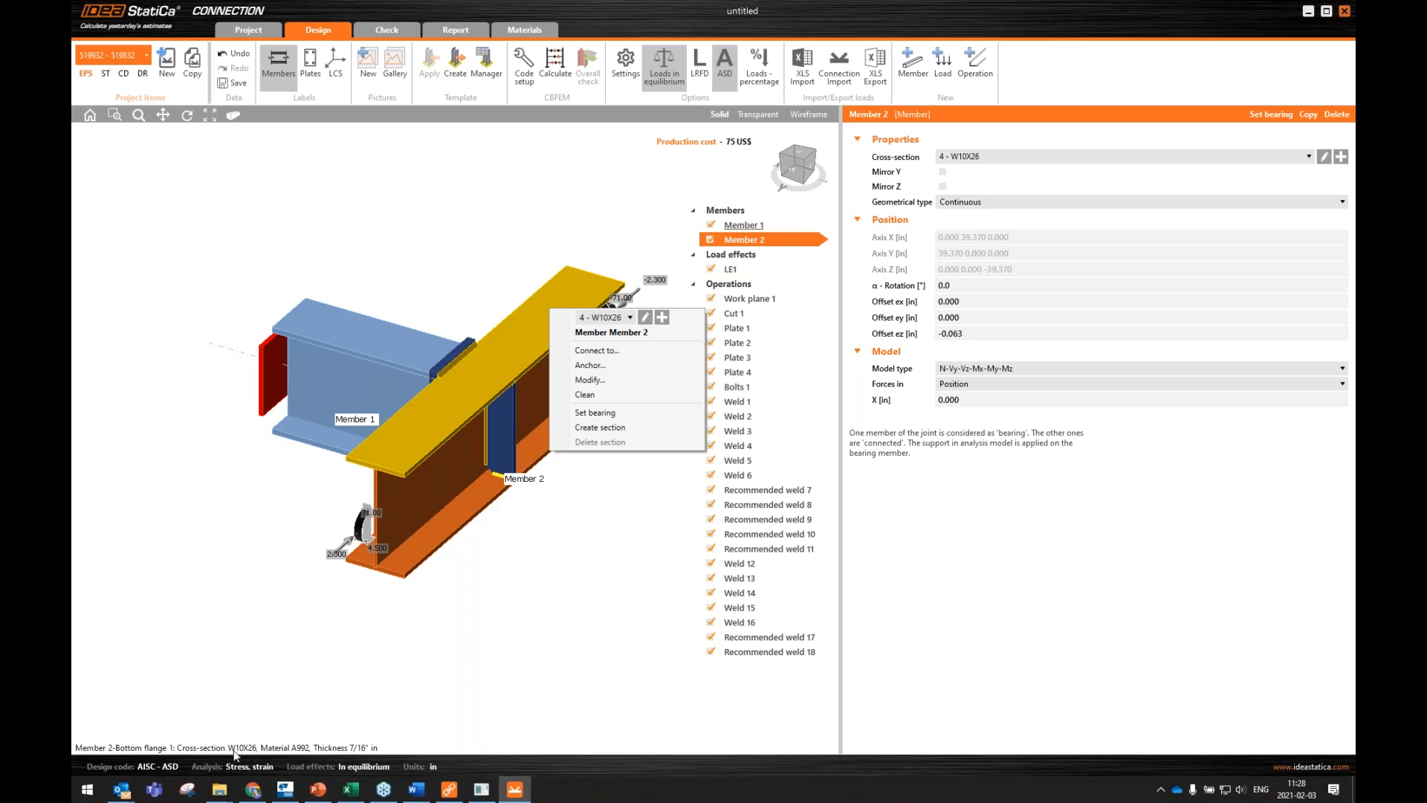
left_click(529, 583)
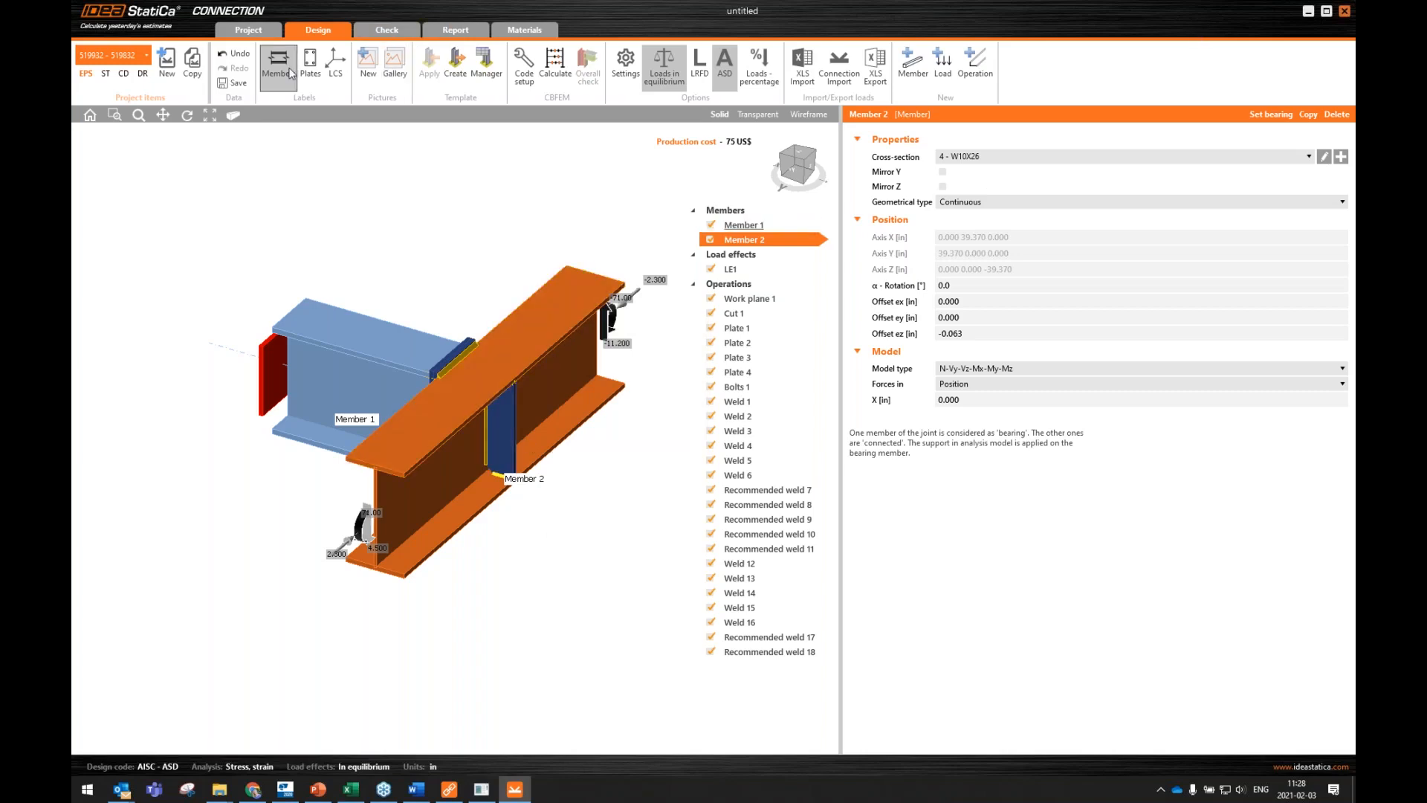
- Save and close Conn-8, and open Conn-4 from the Code-check manager
left_click(1345, 11)
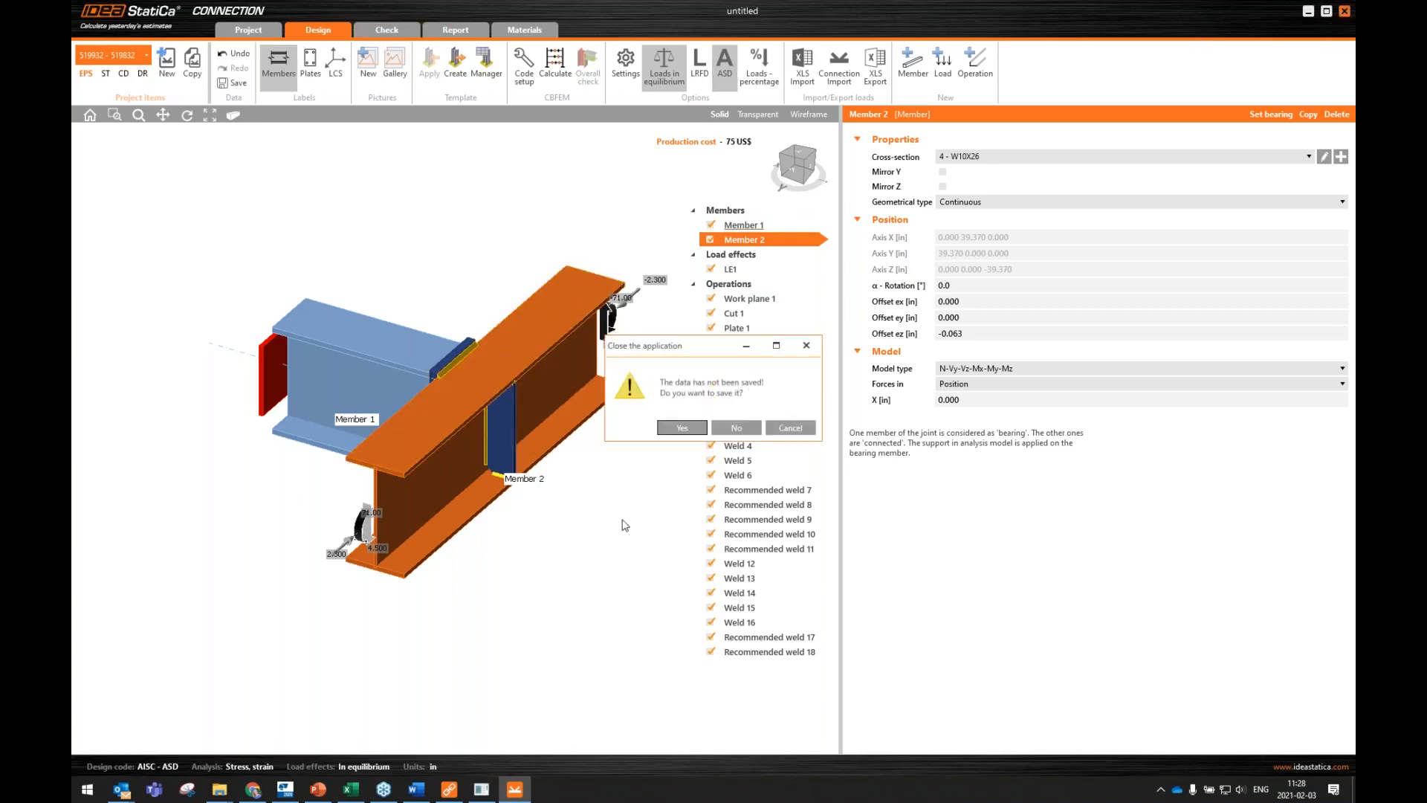
left_click(680, 428)
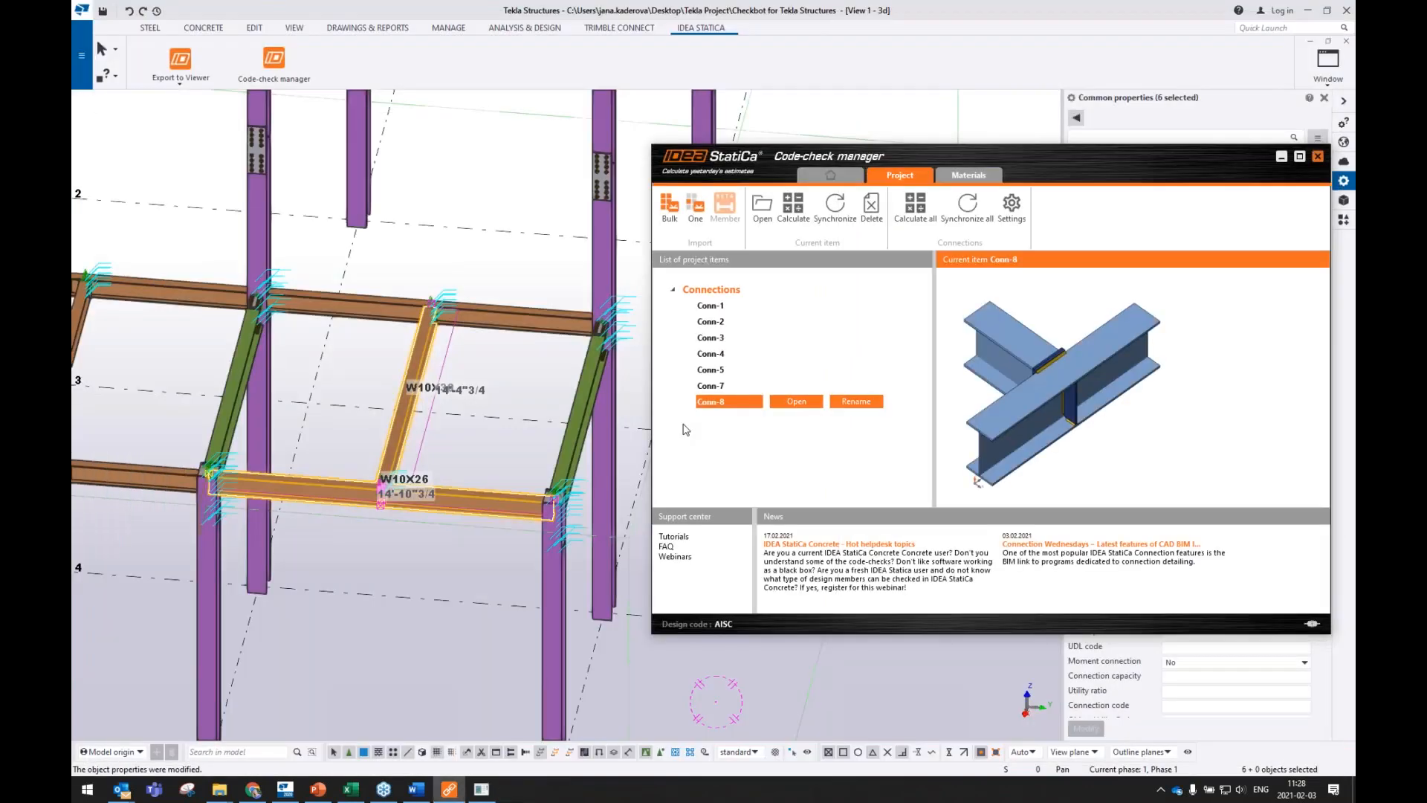
left_click(723, 353)
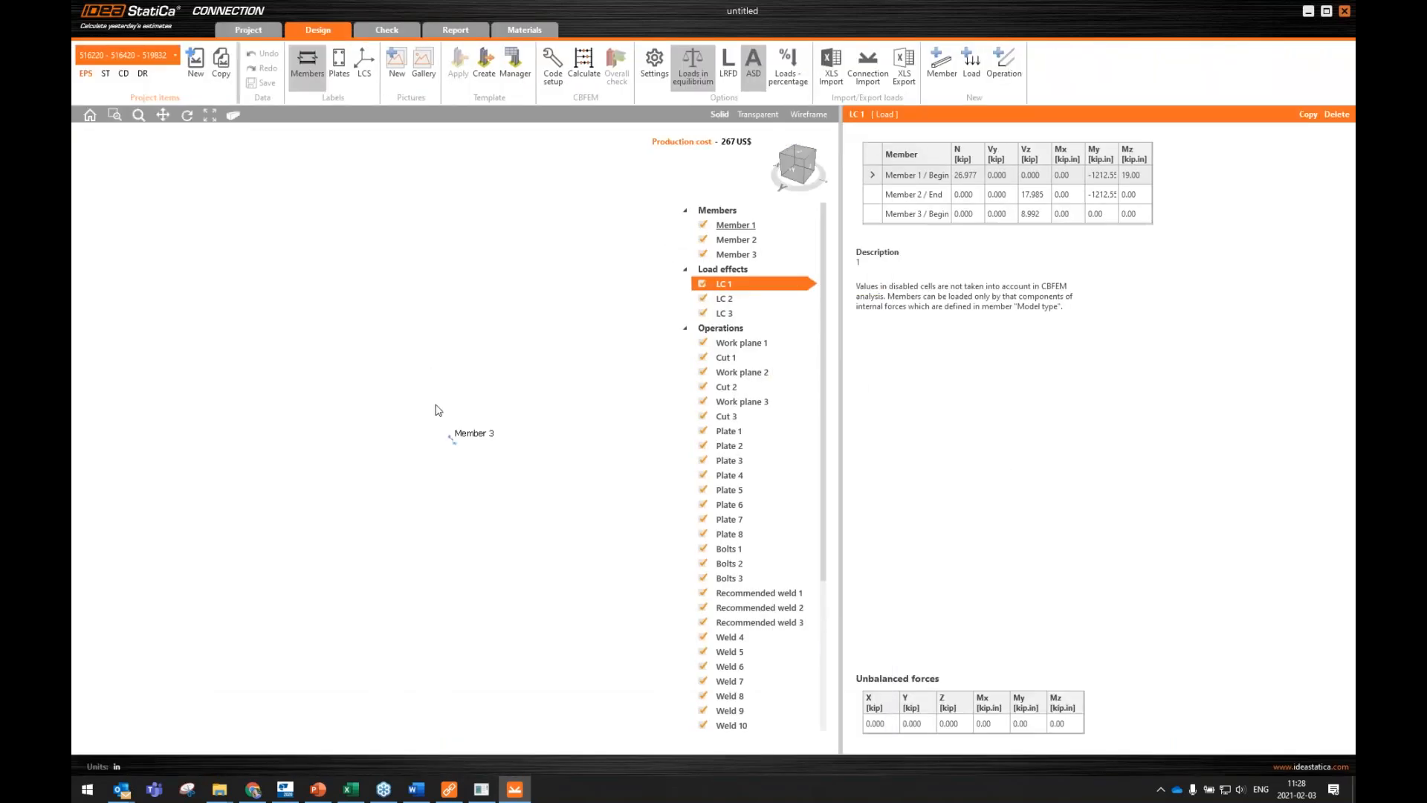
- Check the cross-section of Member 3 in the Conn-4 joint, and save and close the joint
left_click(568, 301)
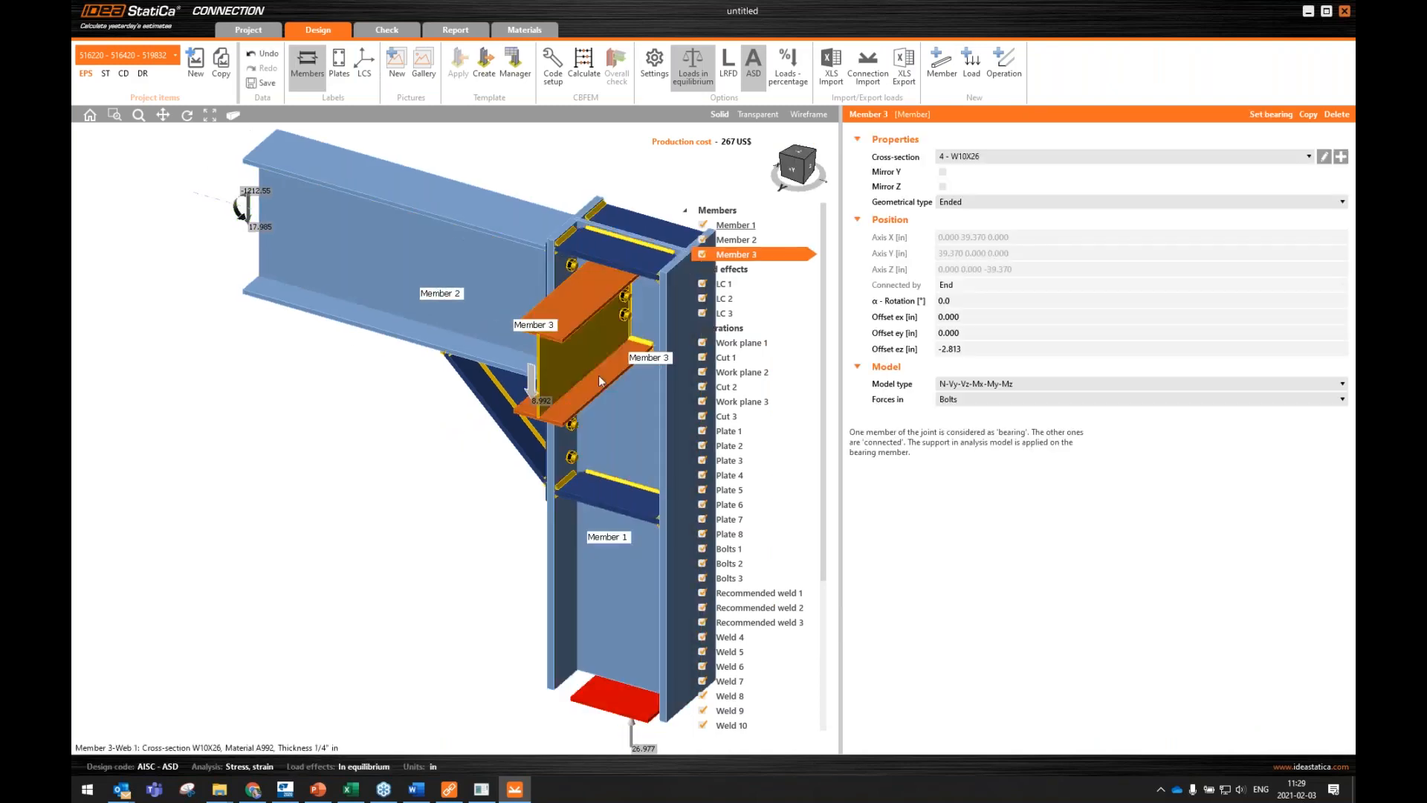
middle_click_drag(600, 385, 443, 381)
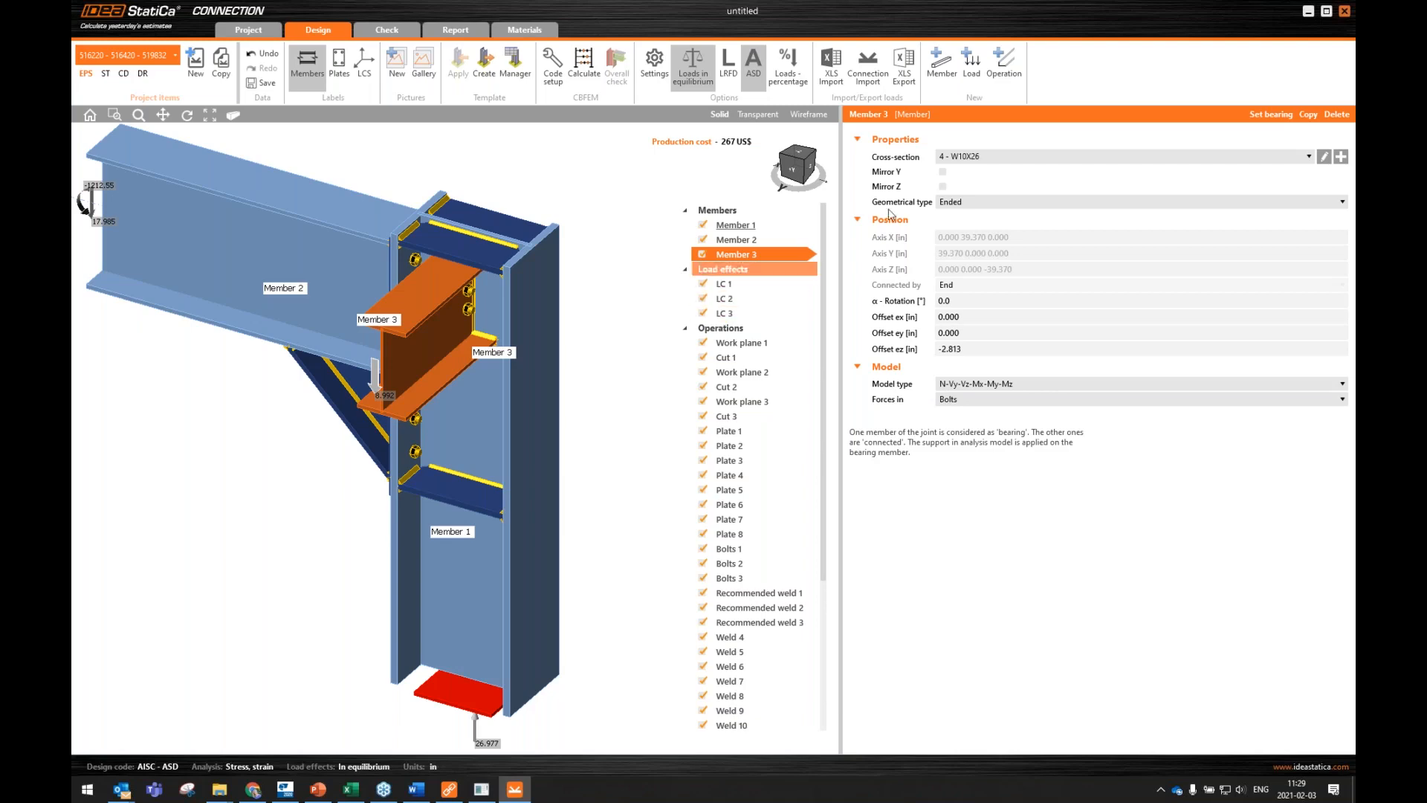
left_click(1345, 12)
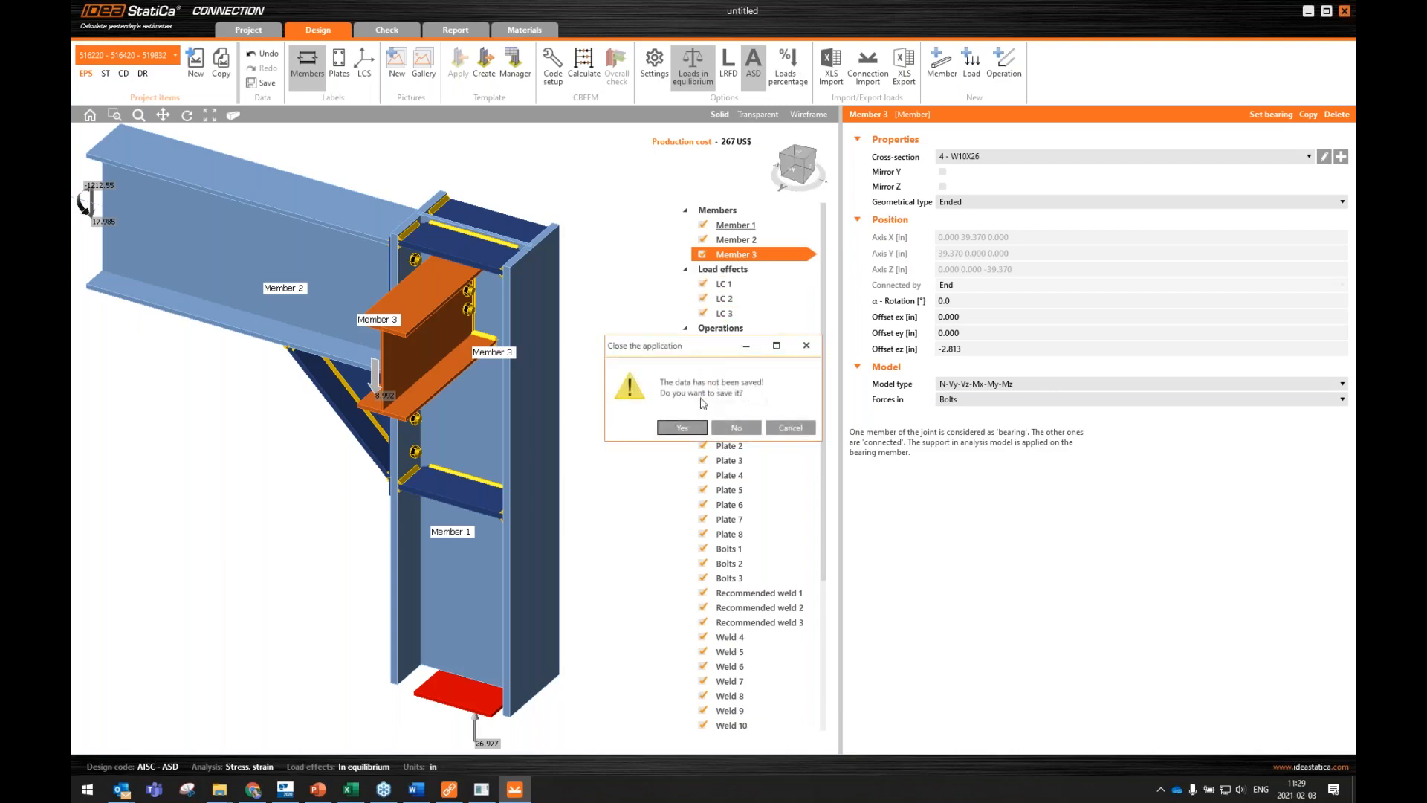
left_click(682, 425)
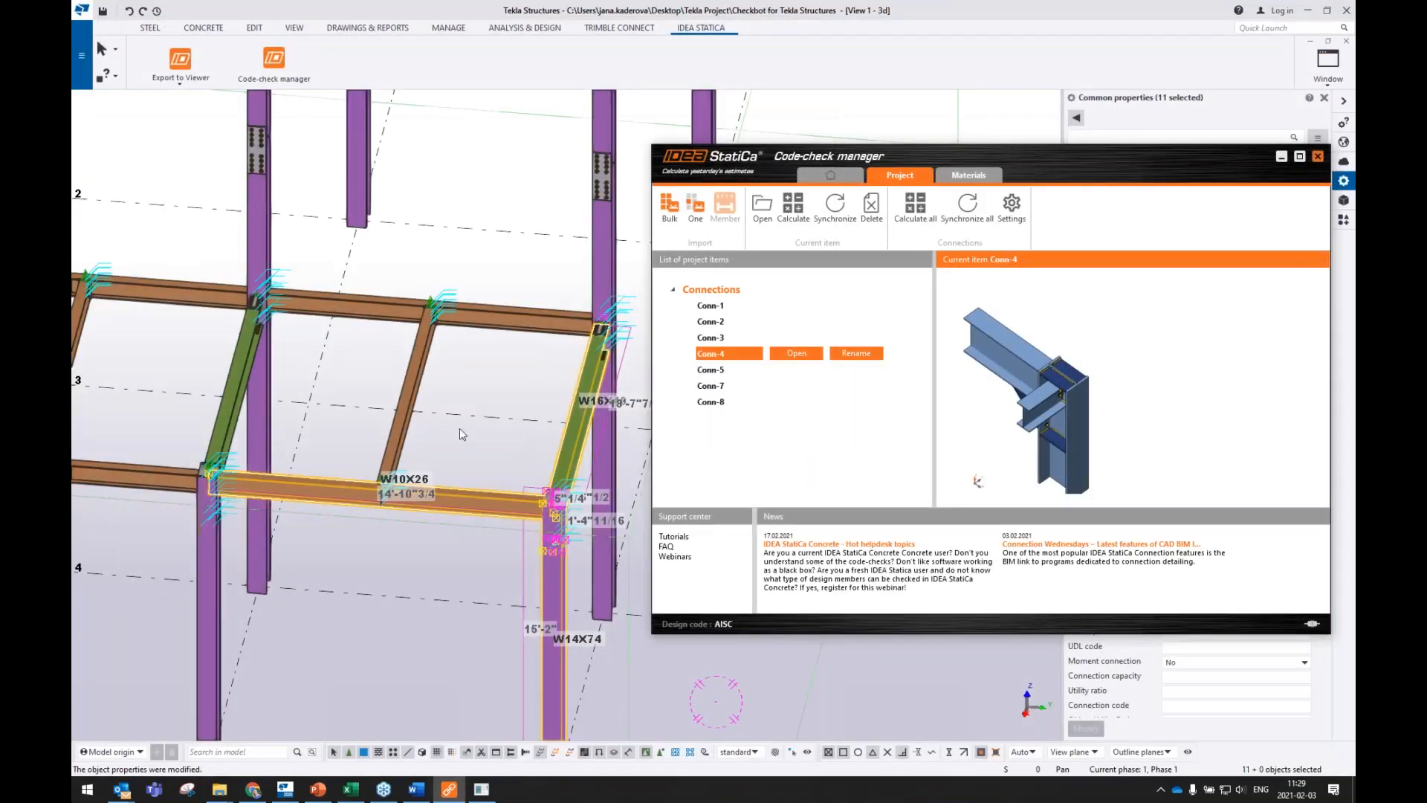
left_click(739, 356)
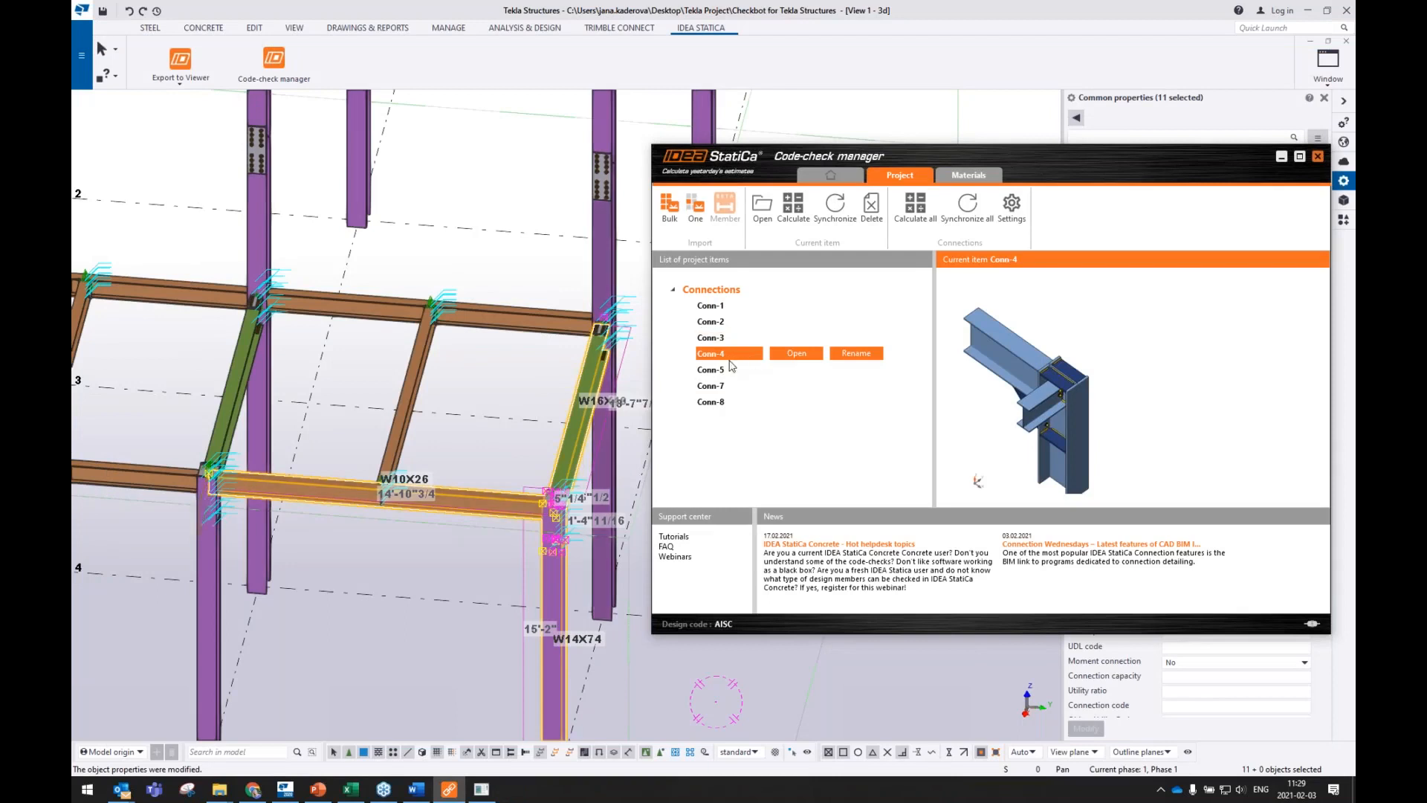
- Locate the joint where the modified beams meet the column among the project connections and open Conn-2 in IDEA StatiCa Connection
left_click(715, 385)
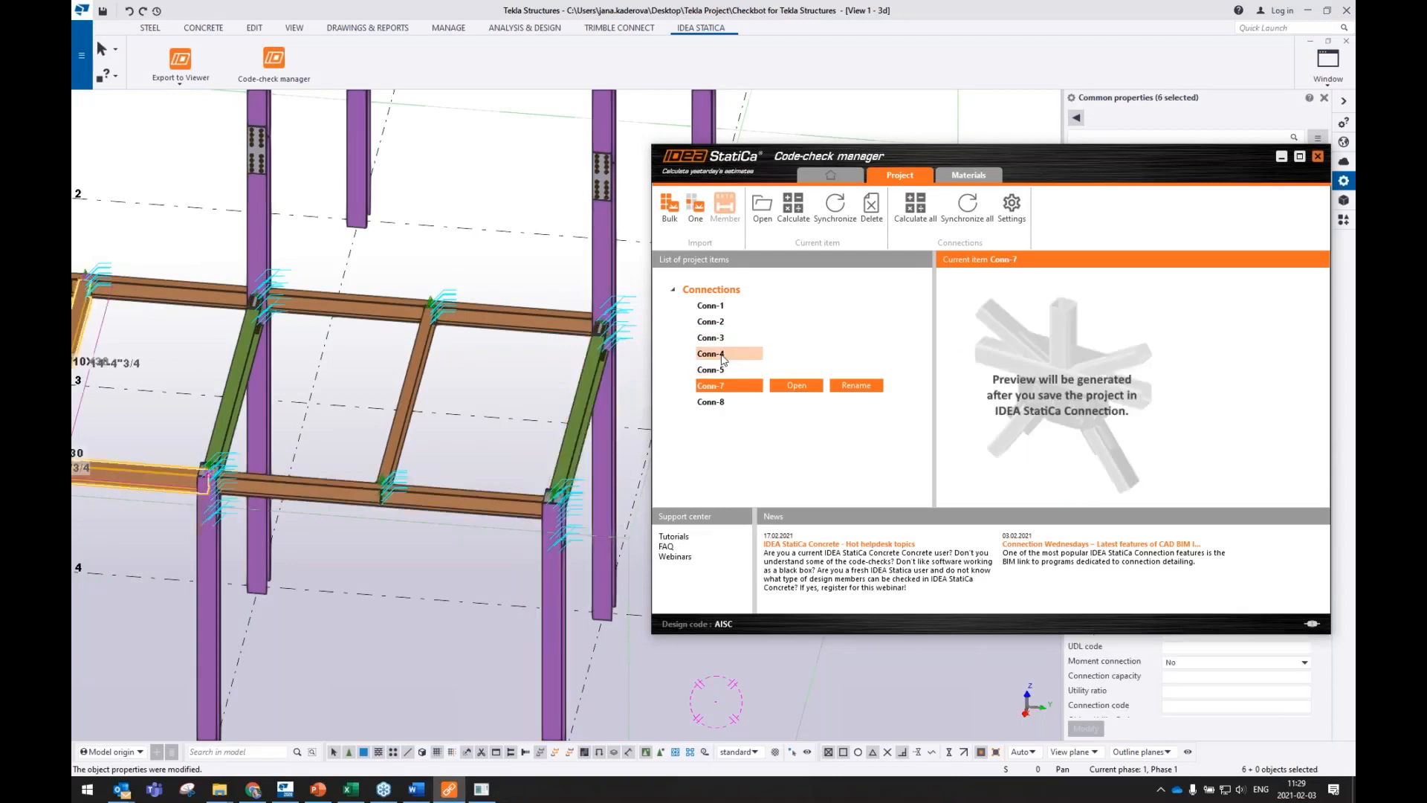
left_click(721, 324)
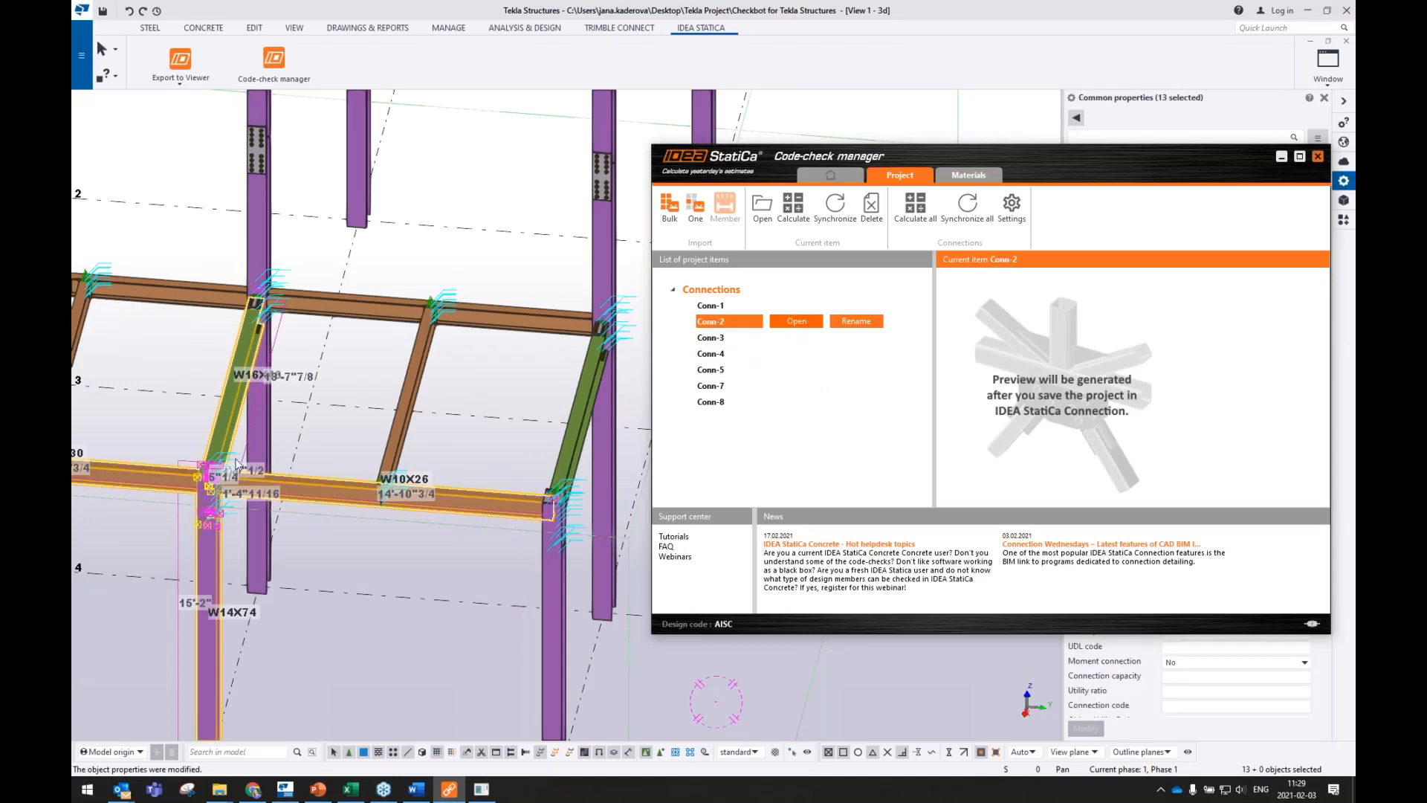
scroll(133, 477, "down", 1)
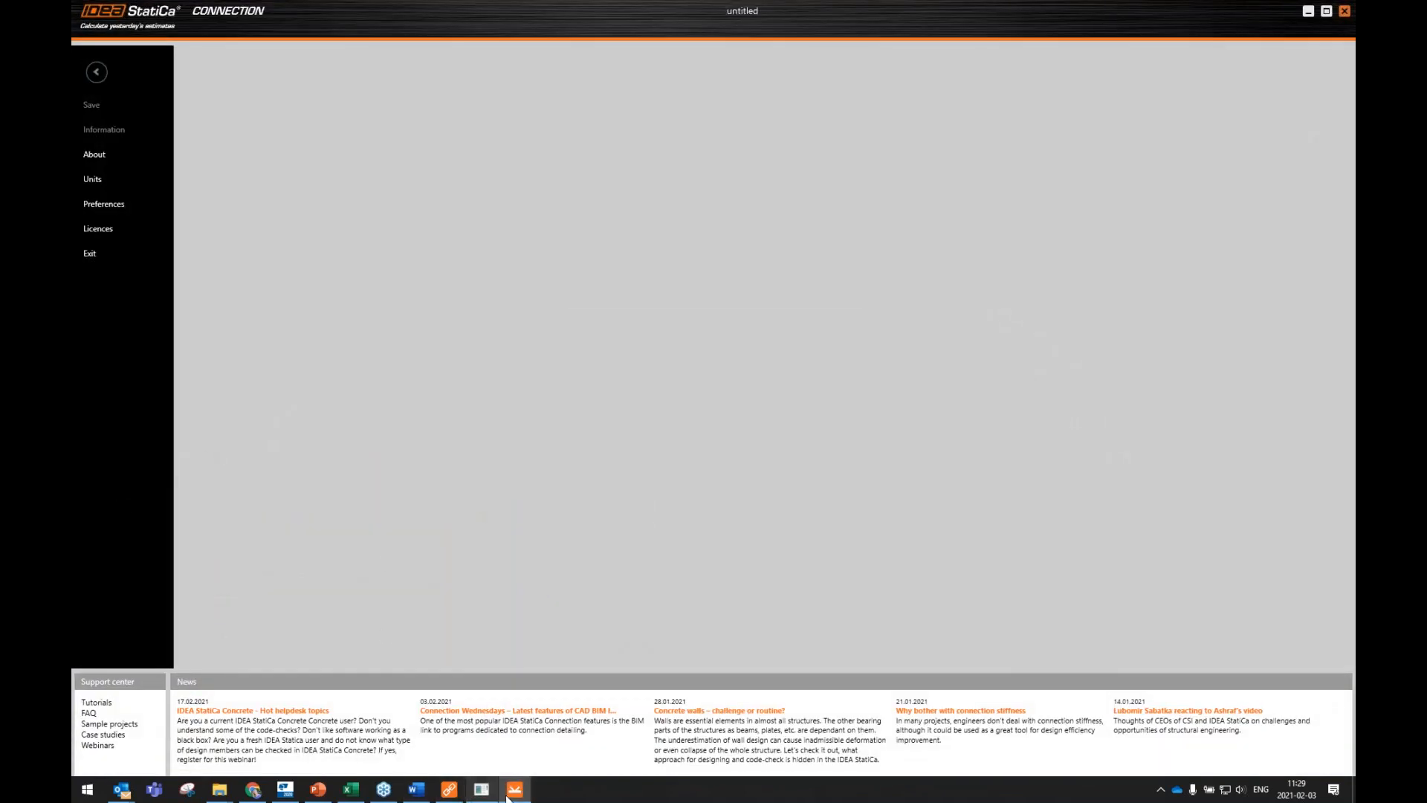
mouse_move(515, 789)
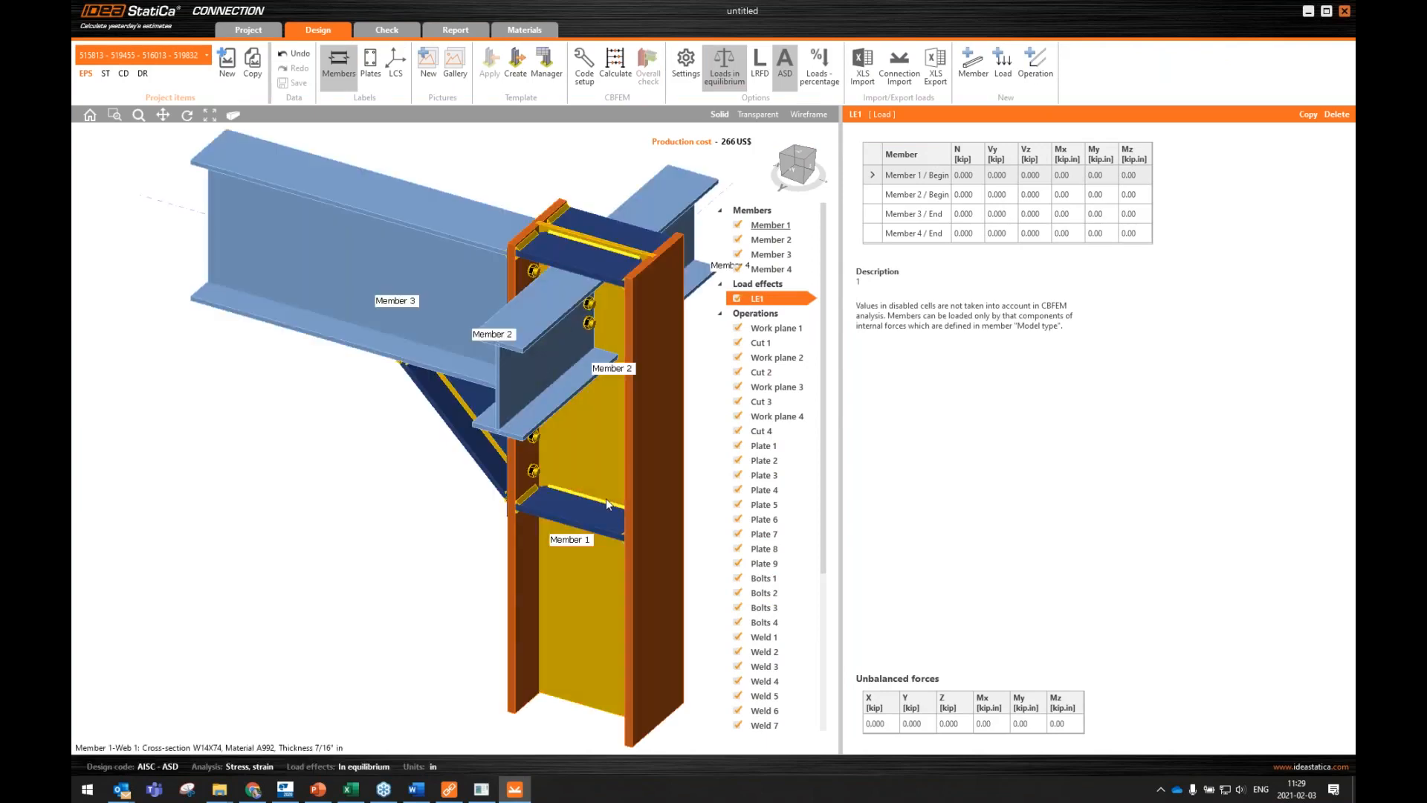
- Check the cross-sections of Member 2 and Member 4 in the Conn-2 joint, and save and close it
right_click_drag(598, 502, 508, 403)
left_click(420, 323)
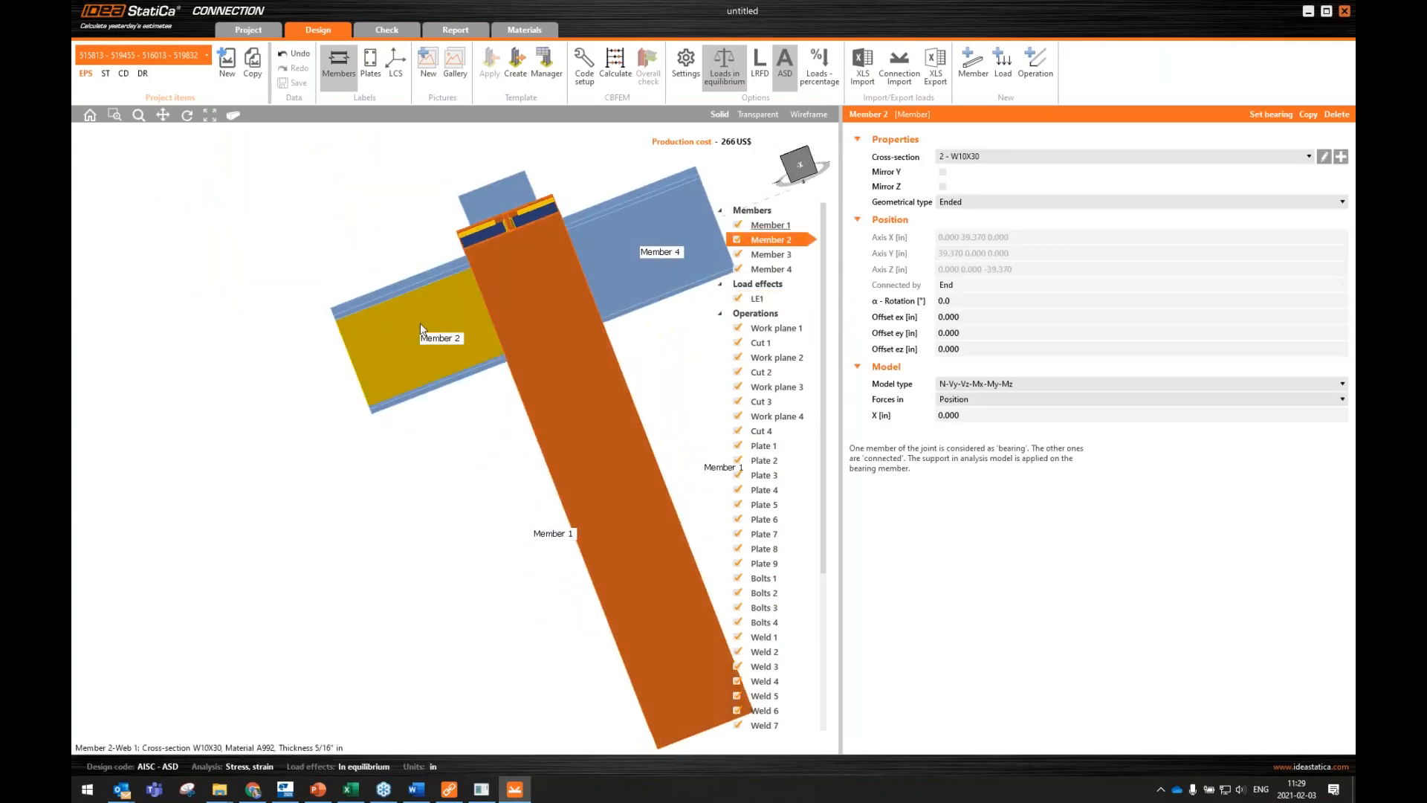
left_click(613, 250)
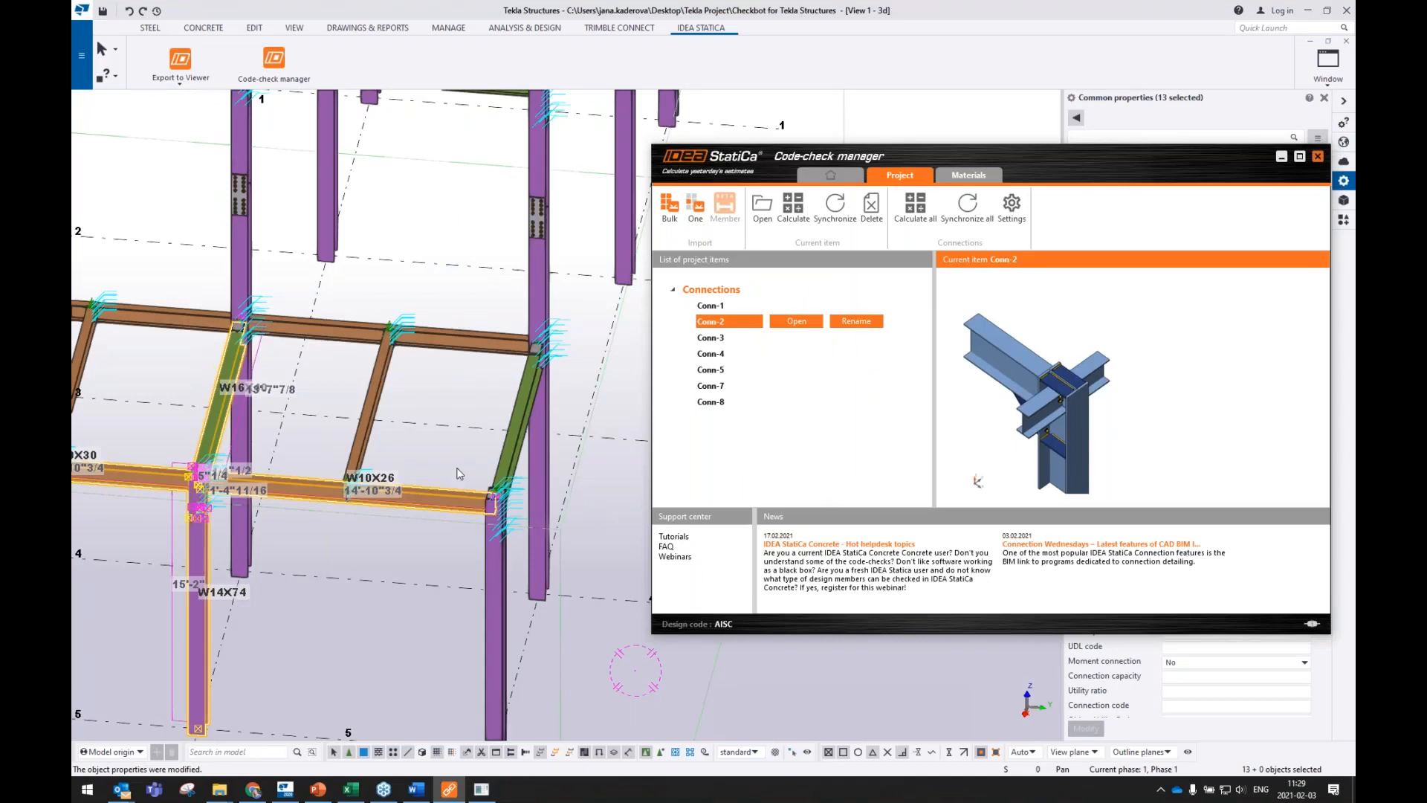
- Calculate all connections in the Code-check manager and review the check results of Conn-8, Conn-5, Conn-4, Conn-3 and Conn-7
left_click(920, 221)
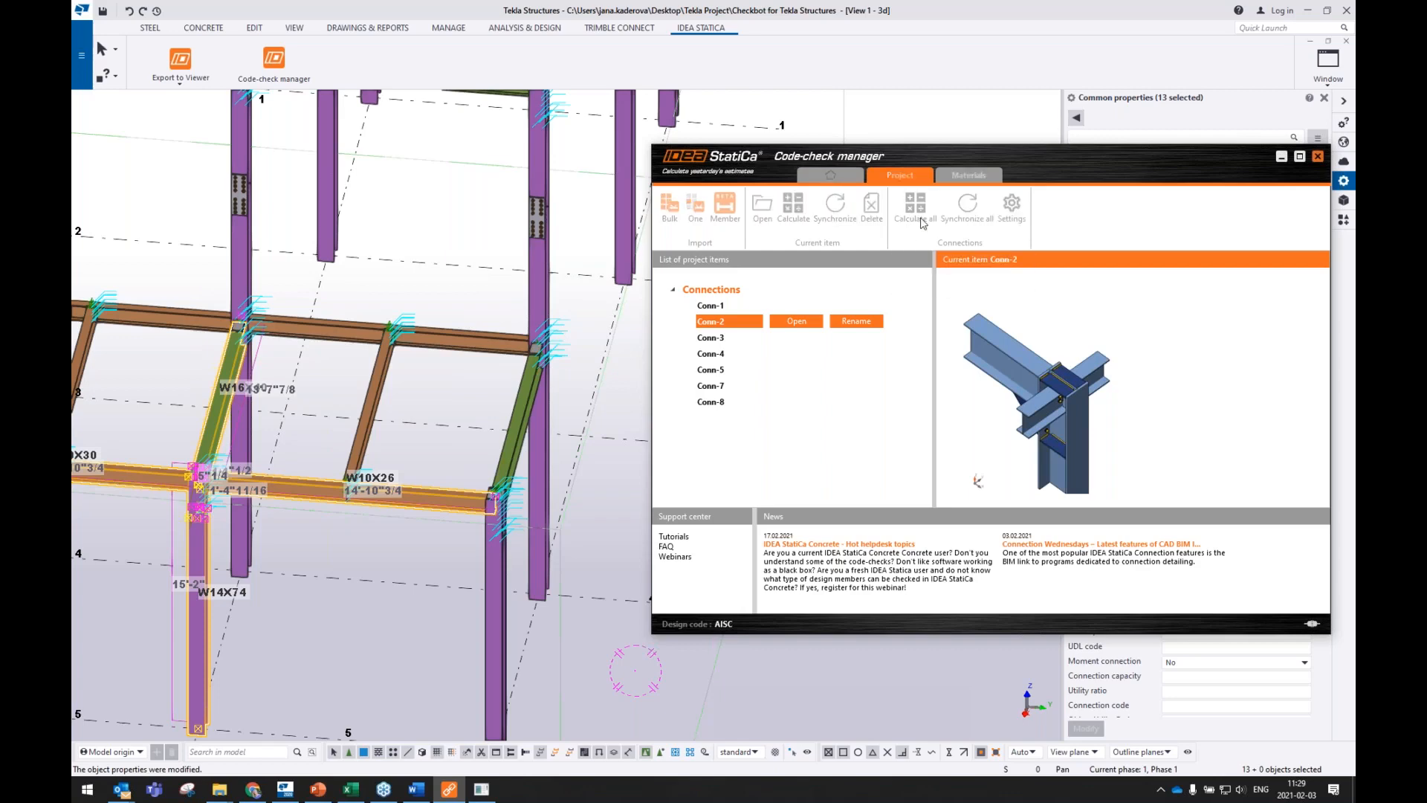
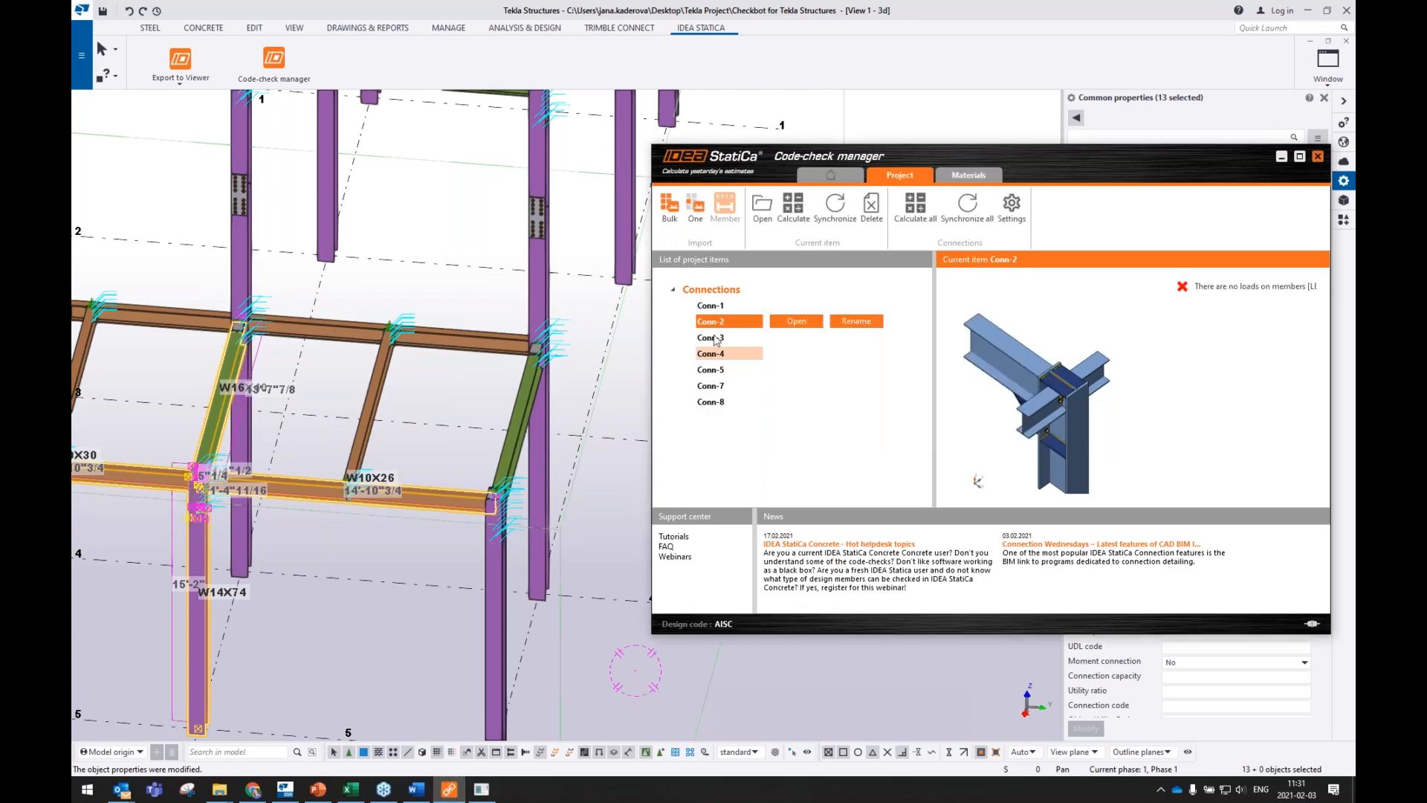
left_click(713, 402)
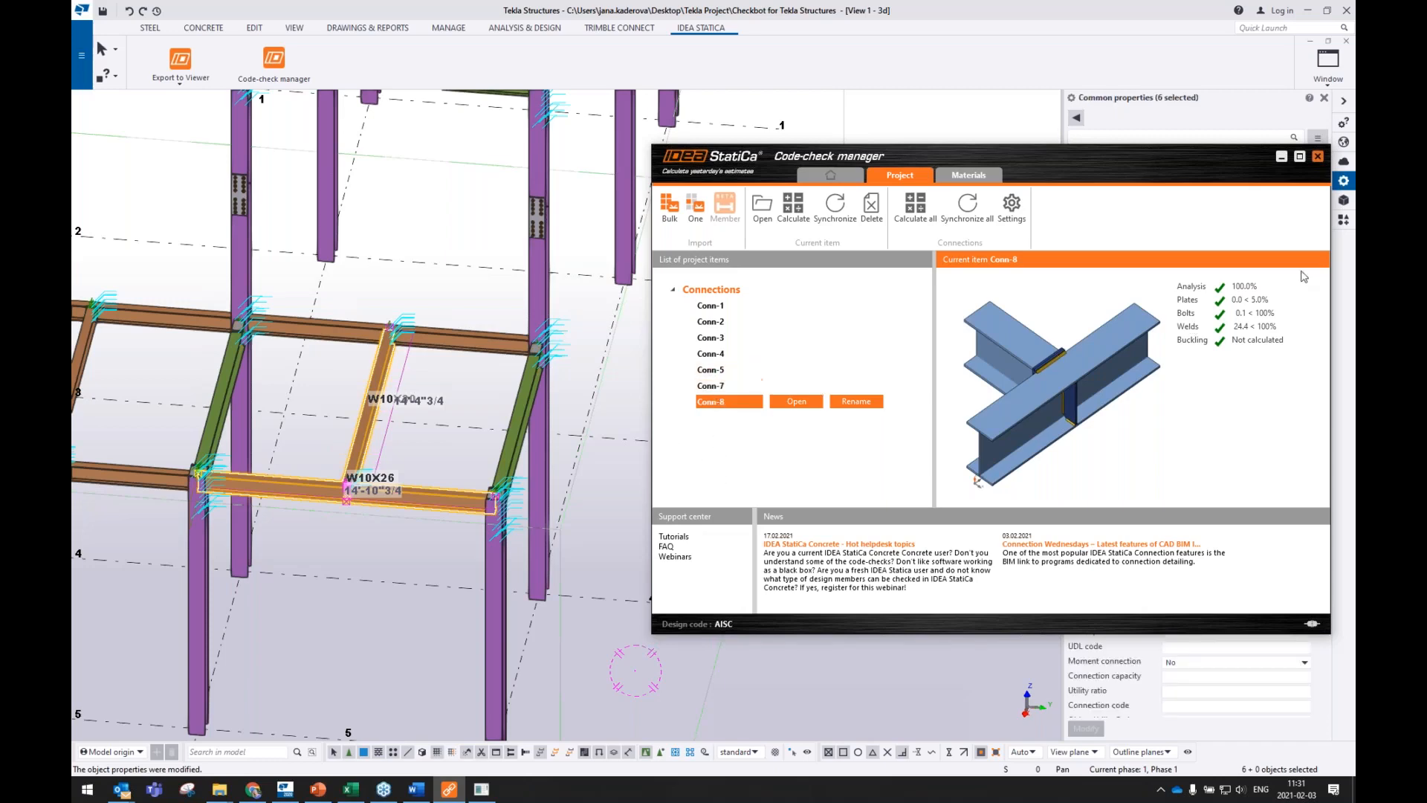
left_click(711, 371)
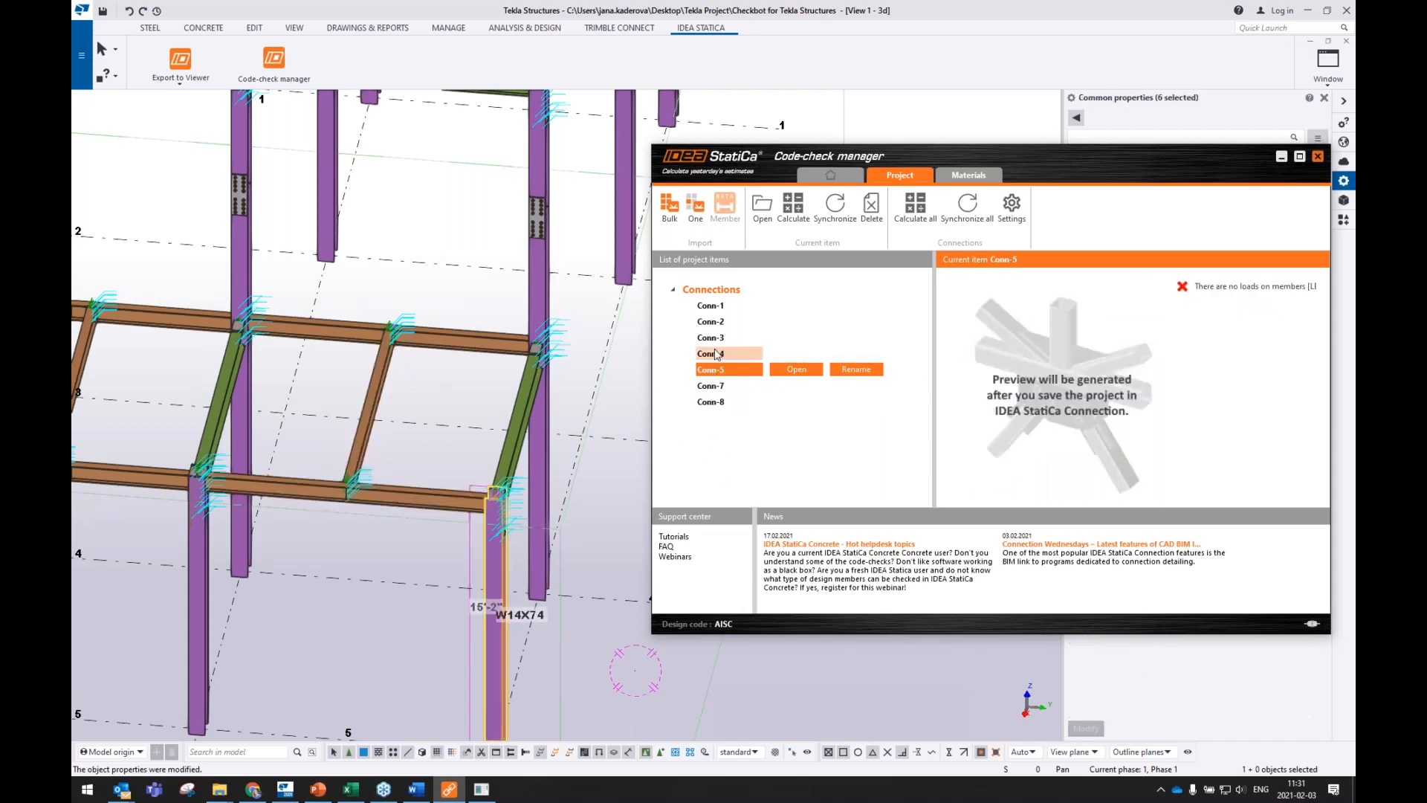
left_click(710, 354)
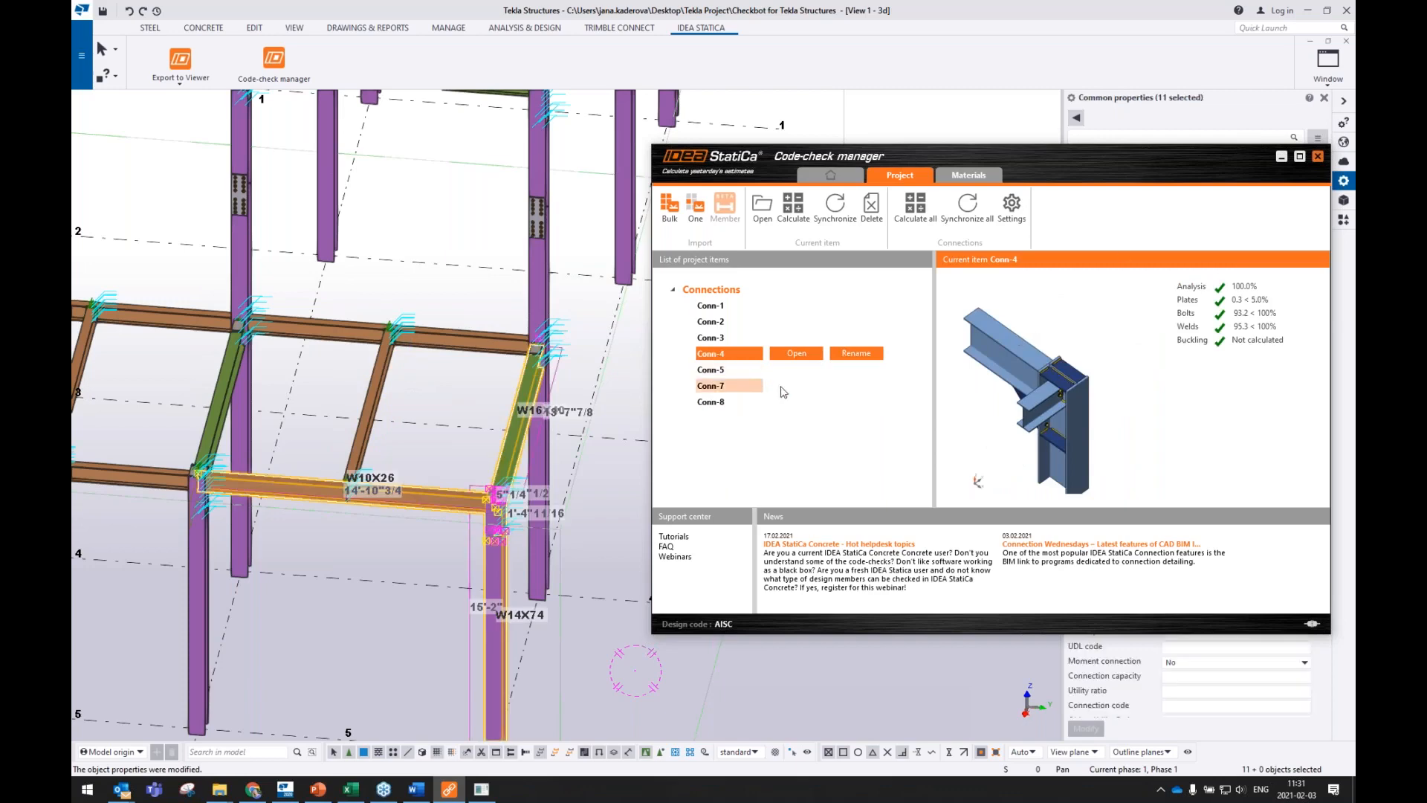
left_click(720, 338)
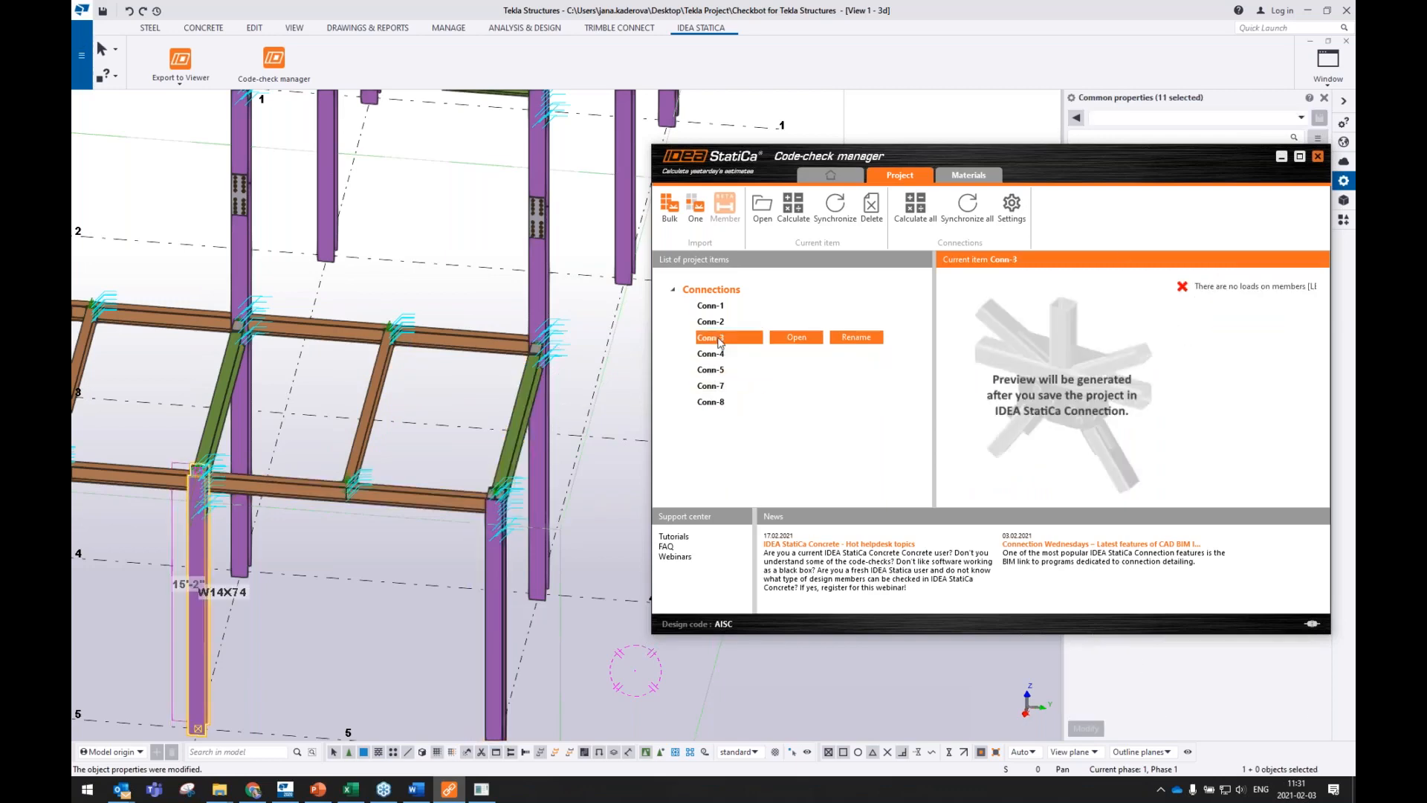
left_click(715, 354)
left_click(715, 369)
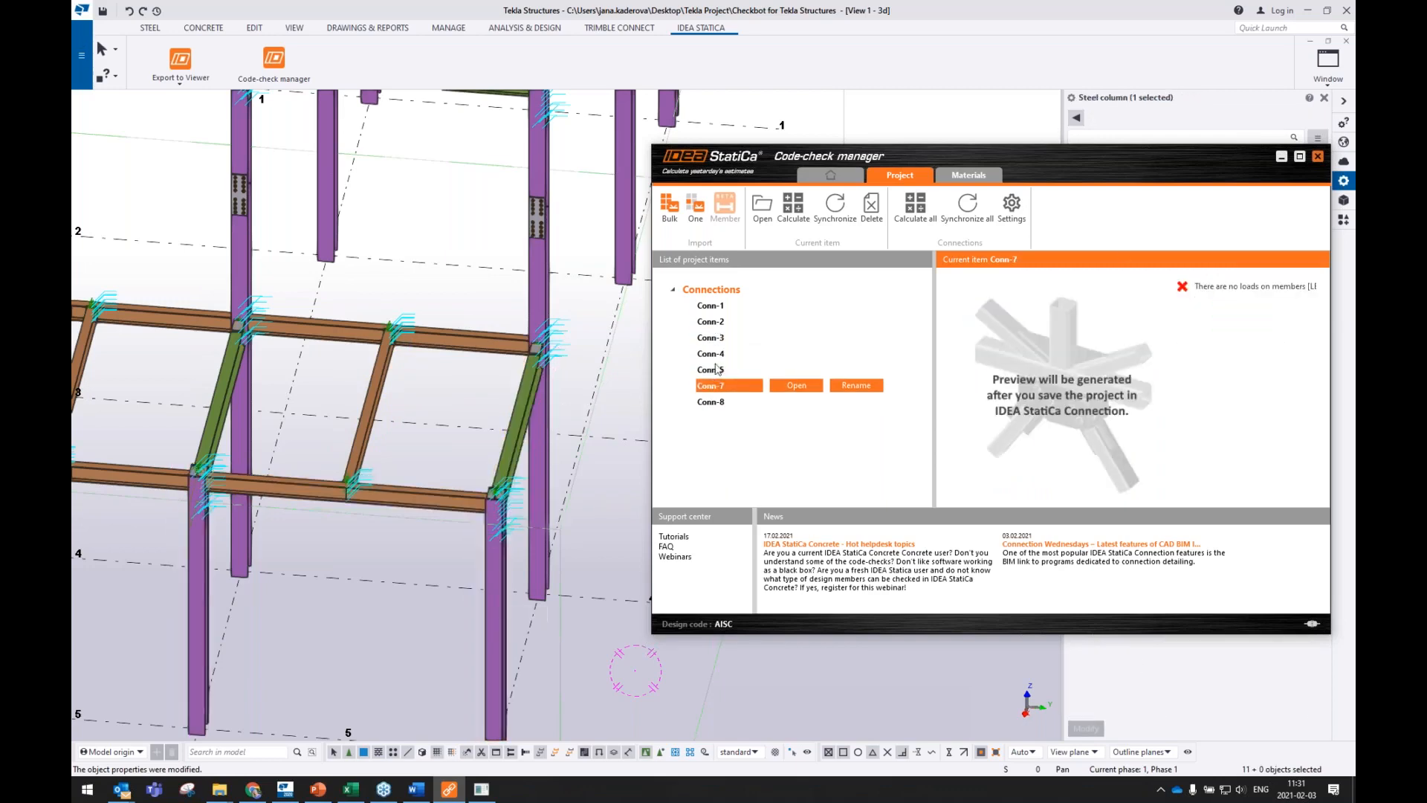
left_click(713, 386)
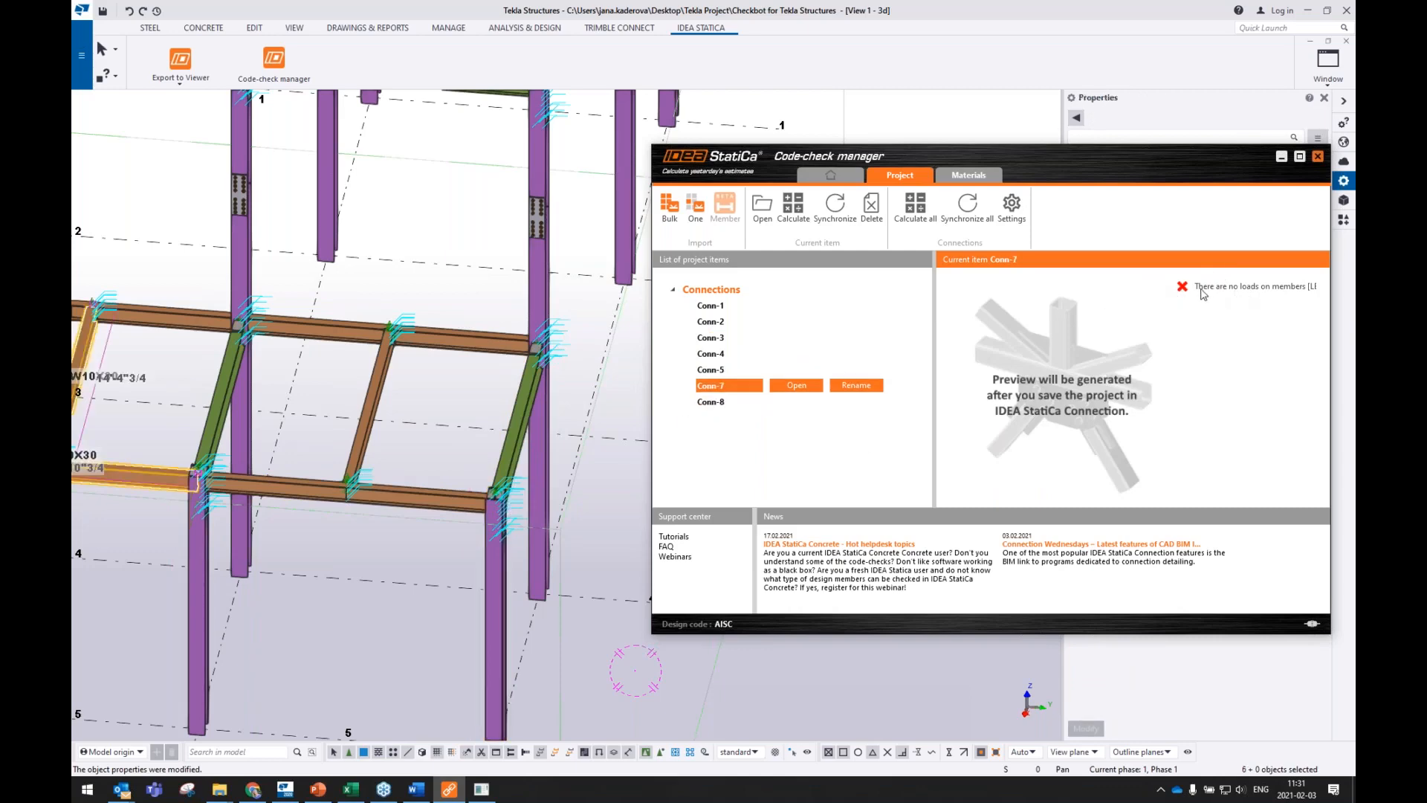
scroll(291, 399, "down", 3)
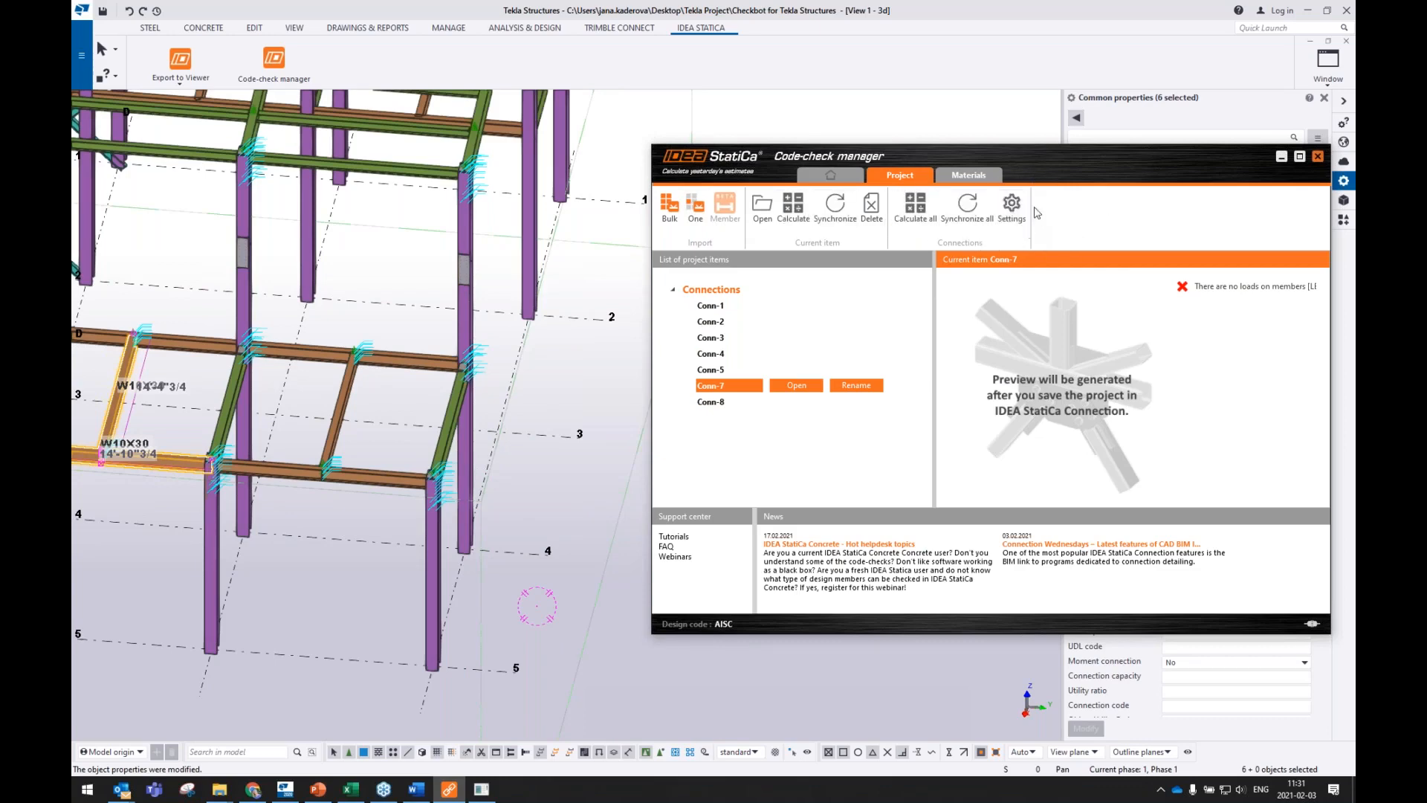
- Examine the cost preferences in the Code-check manager settings and close them without saving
left_click(1012, 235)
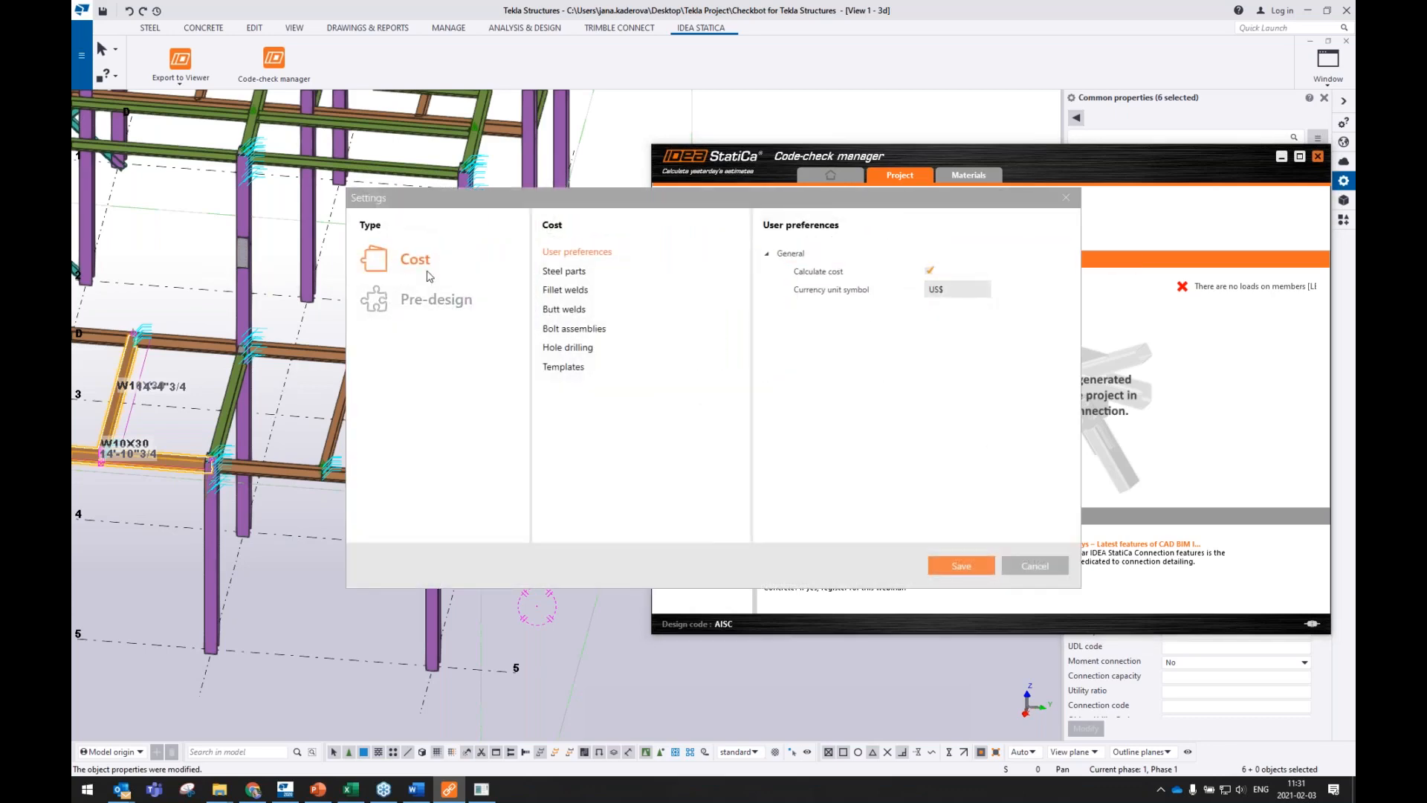
left_click_drag(433, 207, 508, 221)
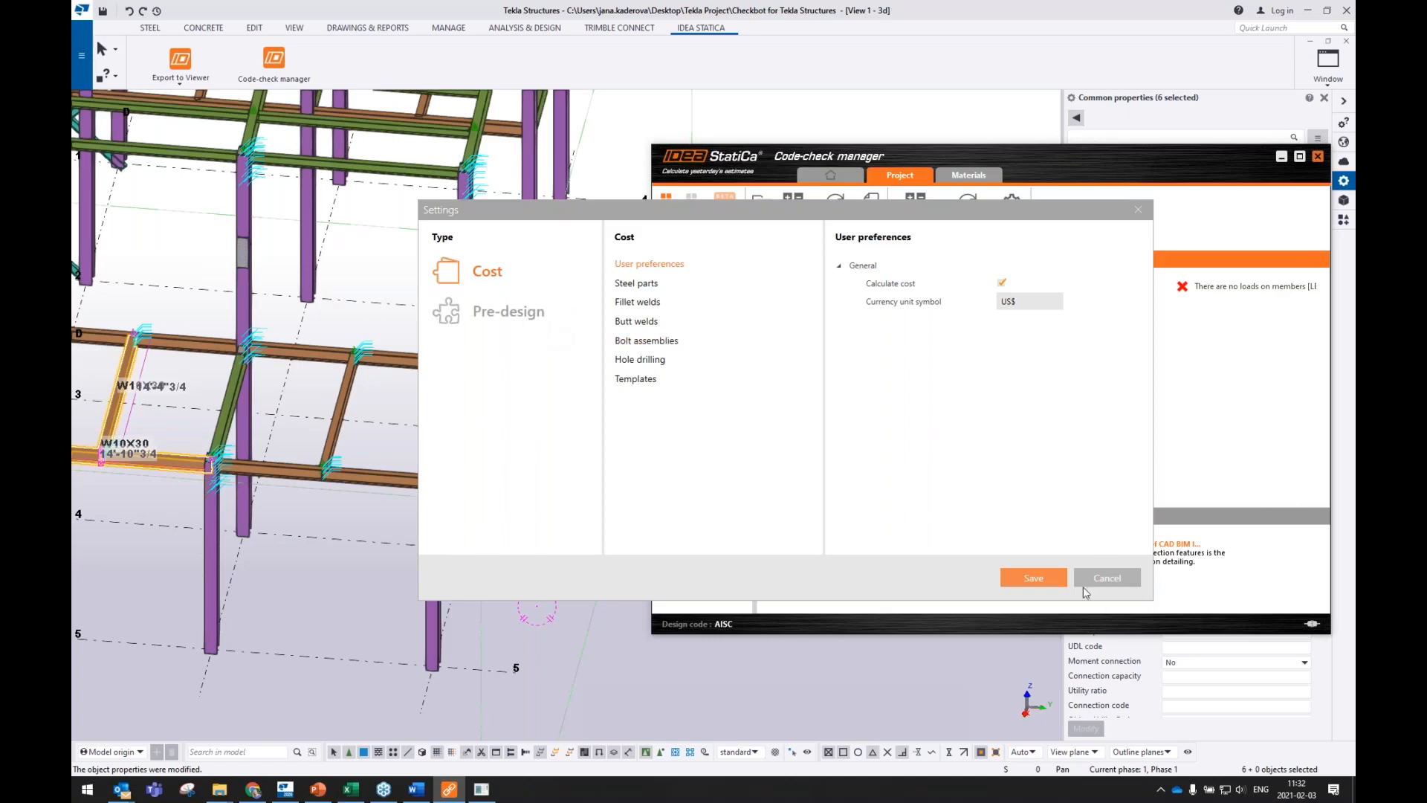
left_click(1112, 579)
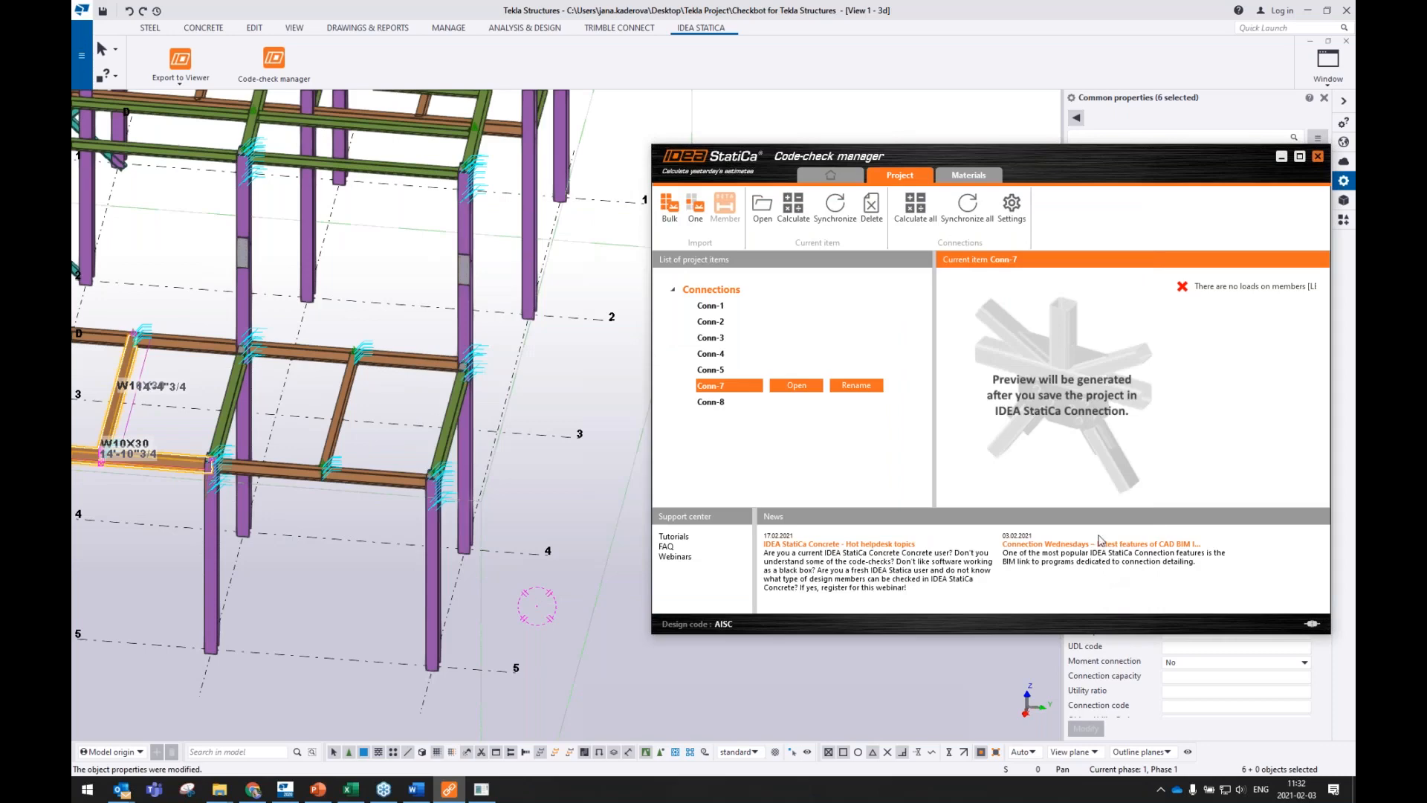
- Examine the project's used cross-sections, steel grades, bolt grades and bolt assemblies, and return to the connection list
left_click(959, 184)
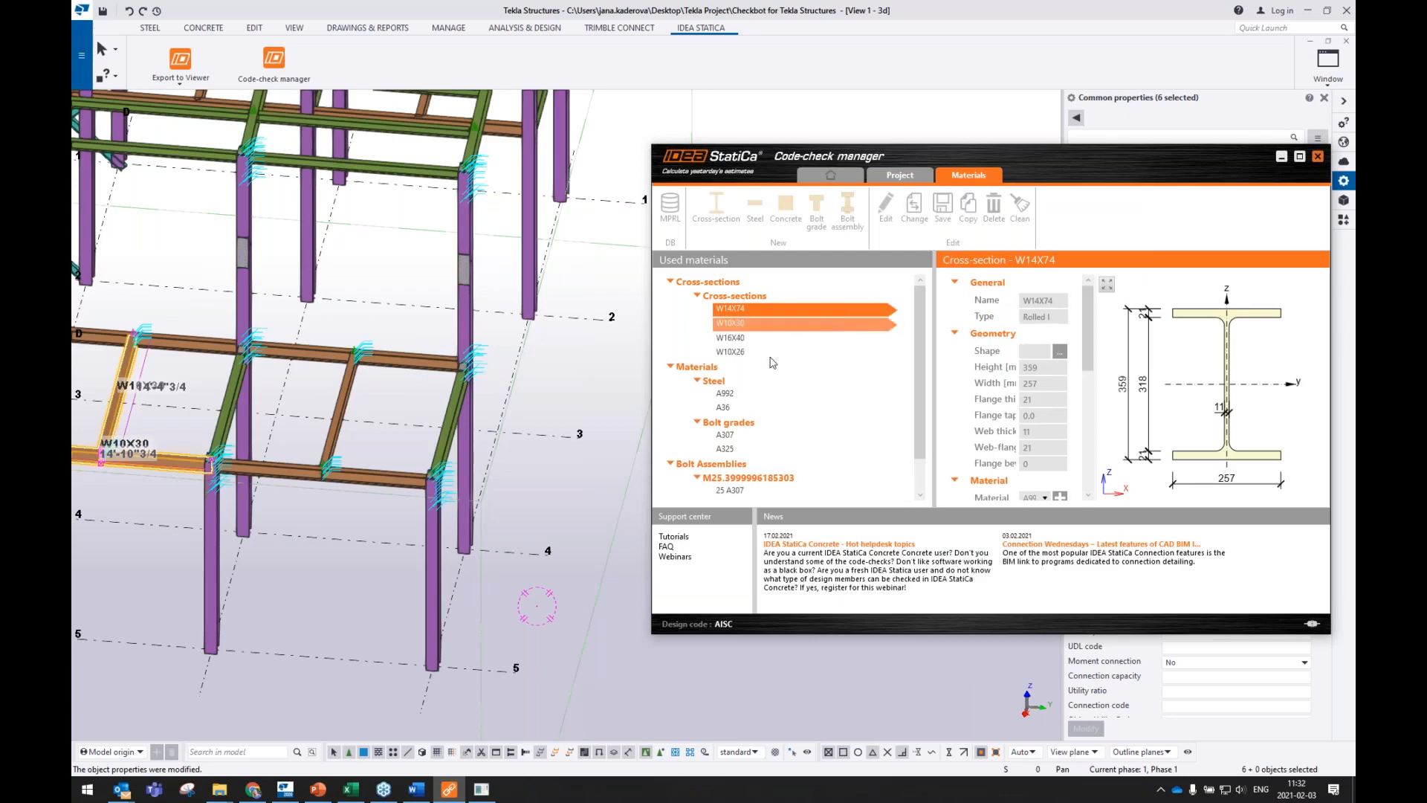
scroll(755, 379, "down", 1)
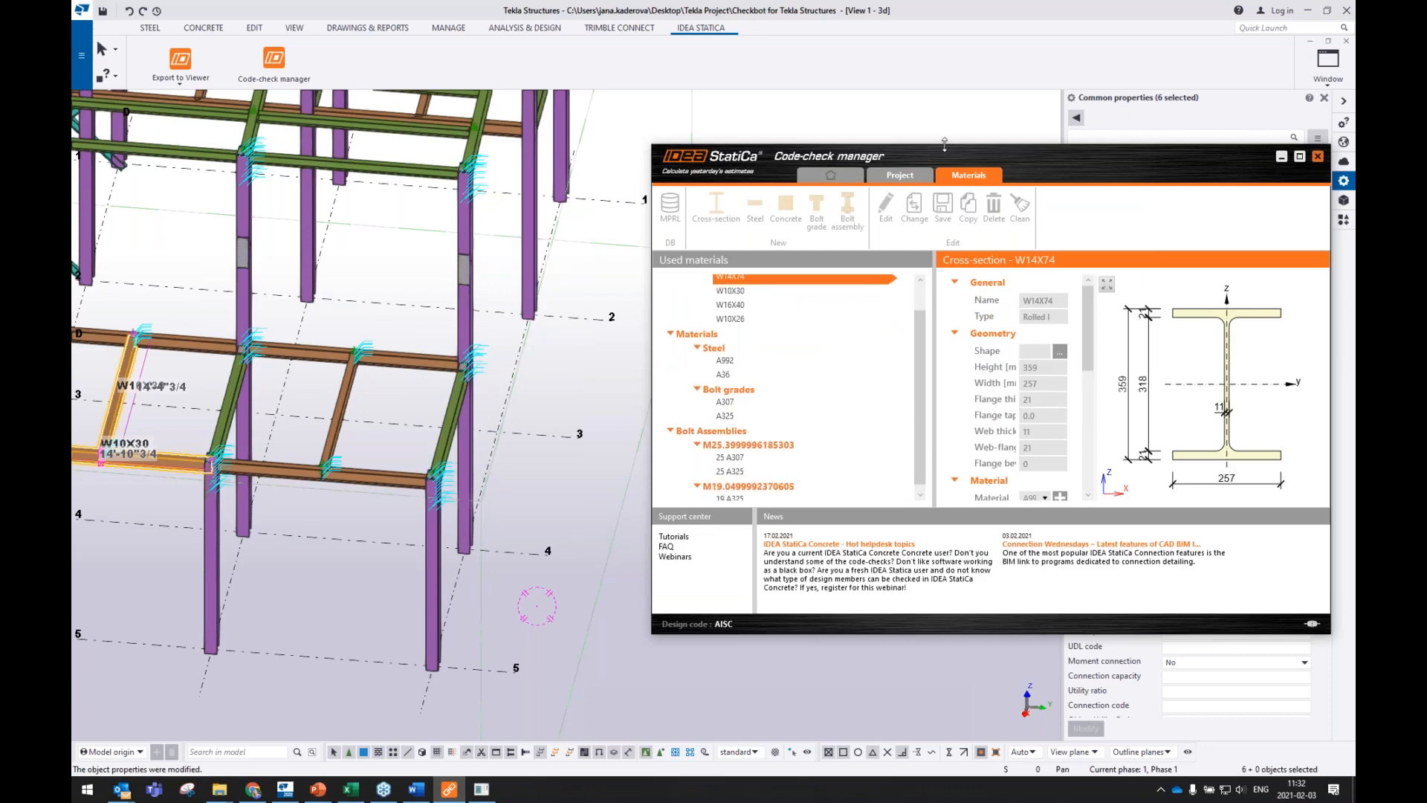
left_click_drag(945, 146, 913, 45)
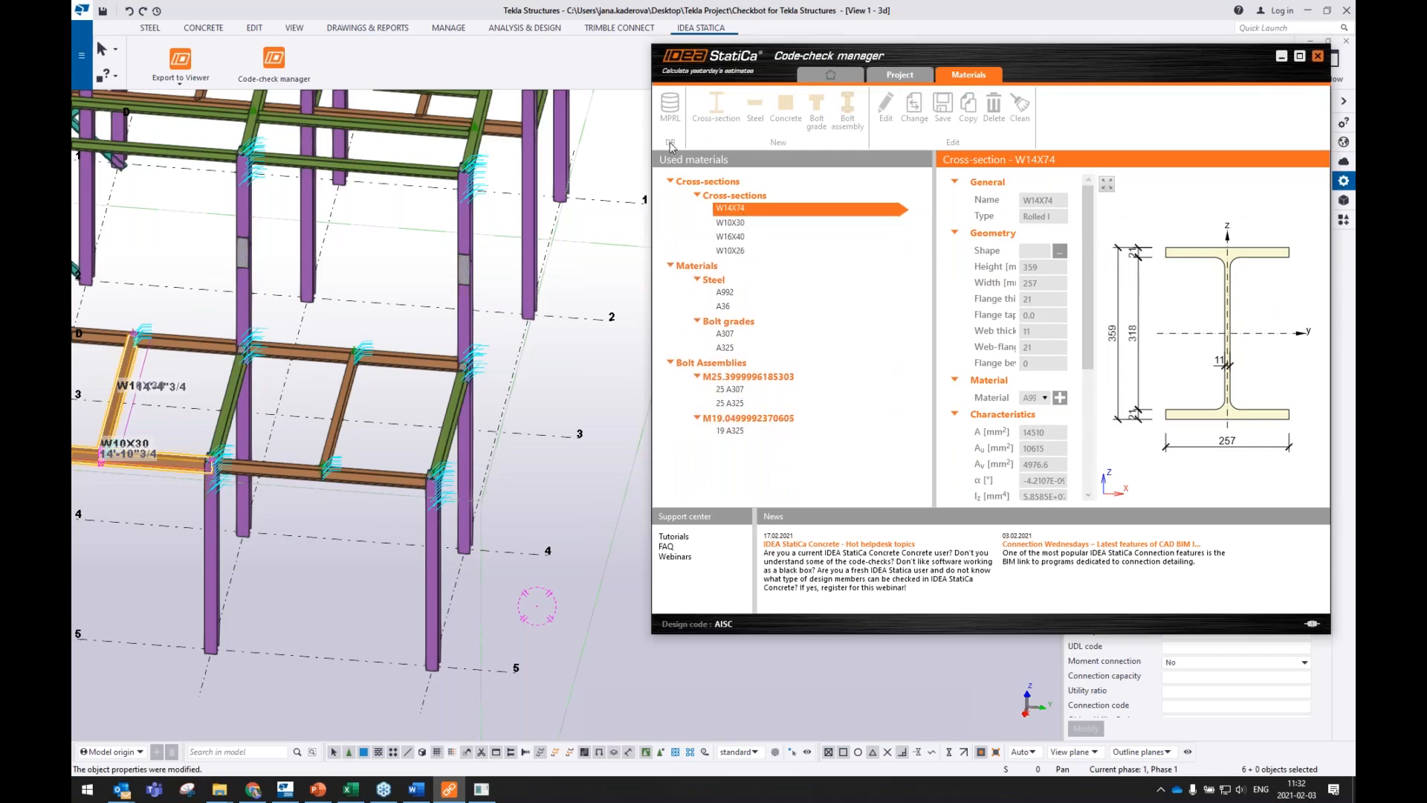
left_click(871, 75)
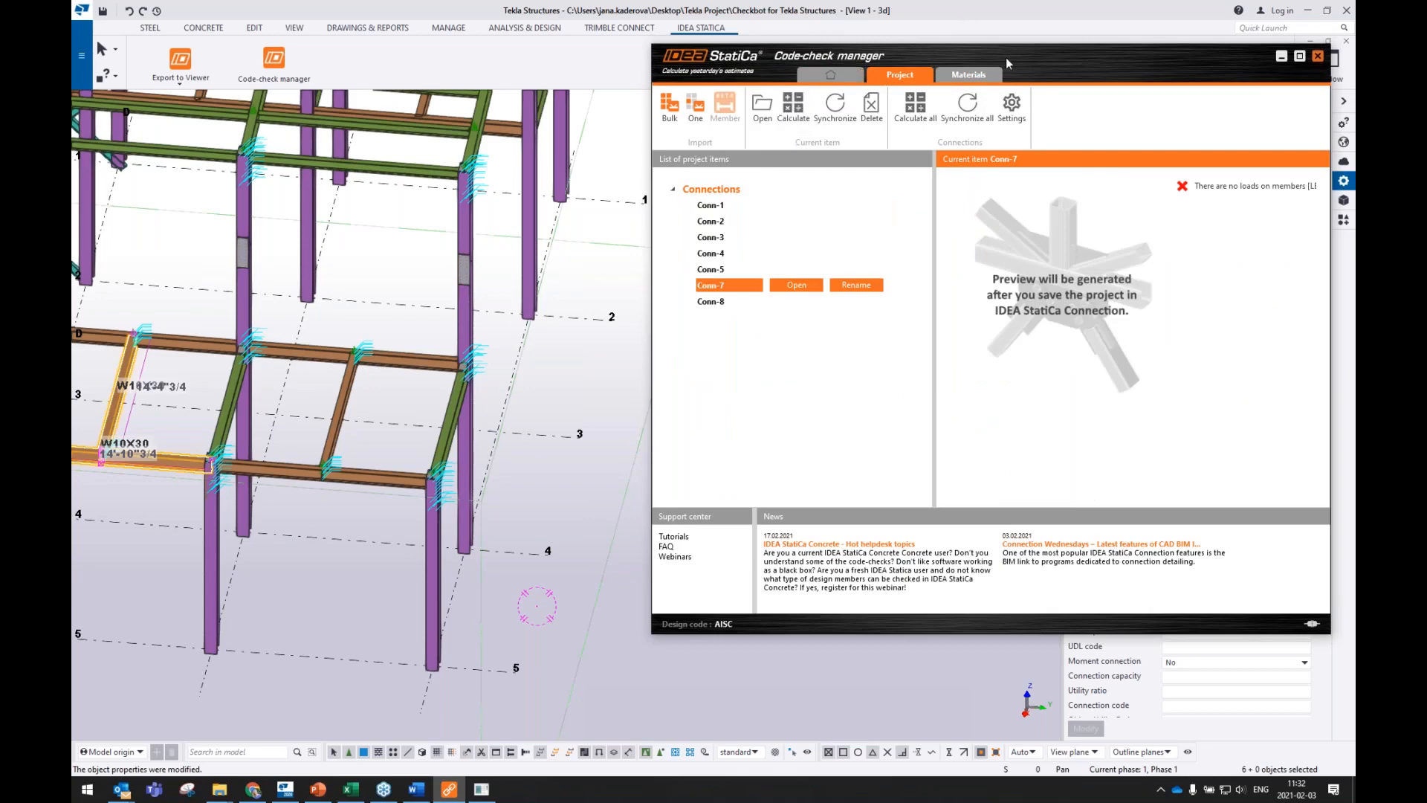
left_click_drag(1005, 64, 569, 129)
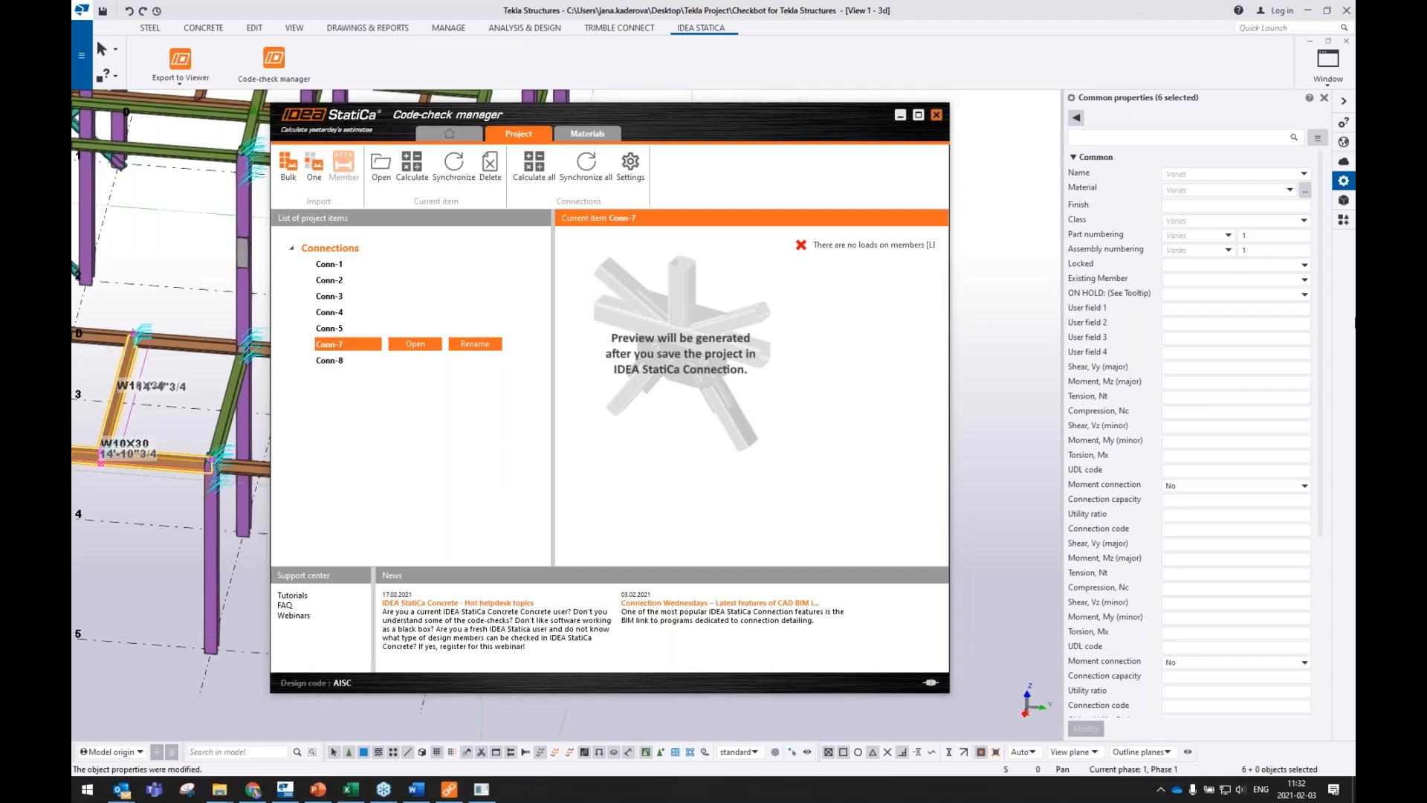
left_click(1244, 235)
type("1")
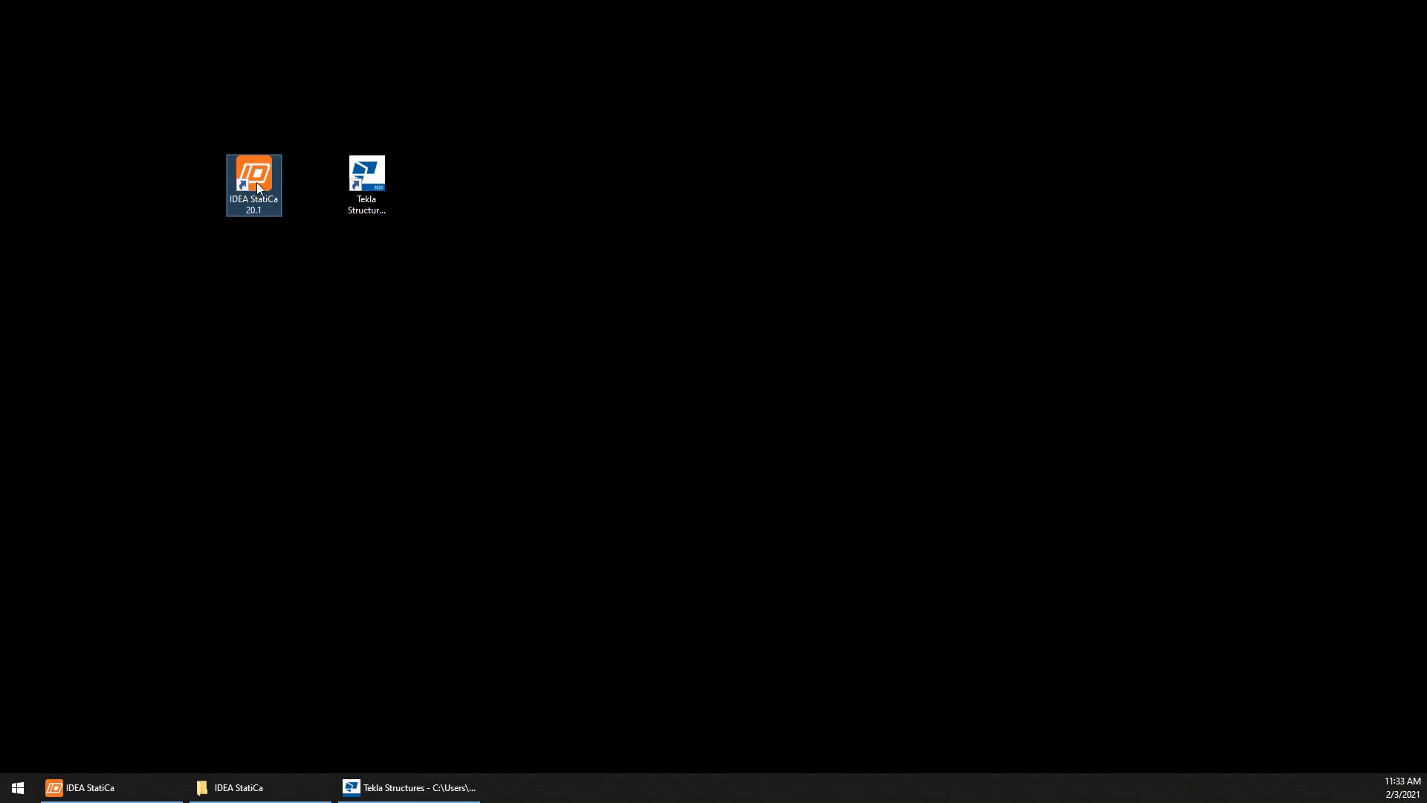
- Switch to the IDEA StatiCa launcher and examine the BIM link activation status for Tekla and the other supported programs
left_click(94, 792)
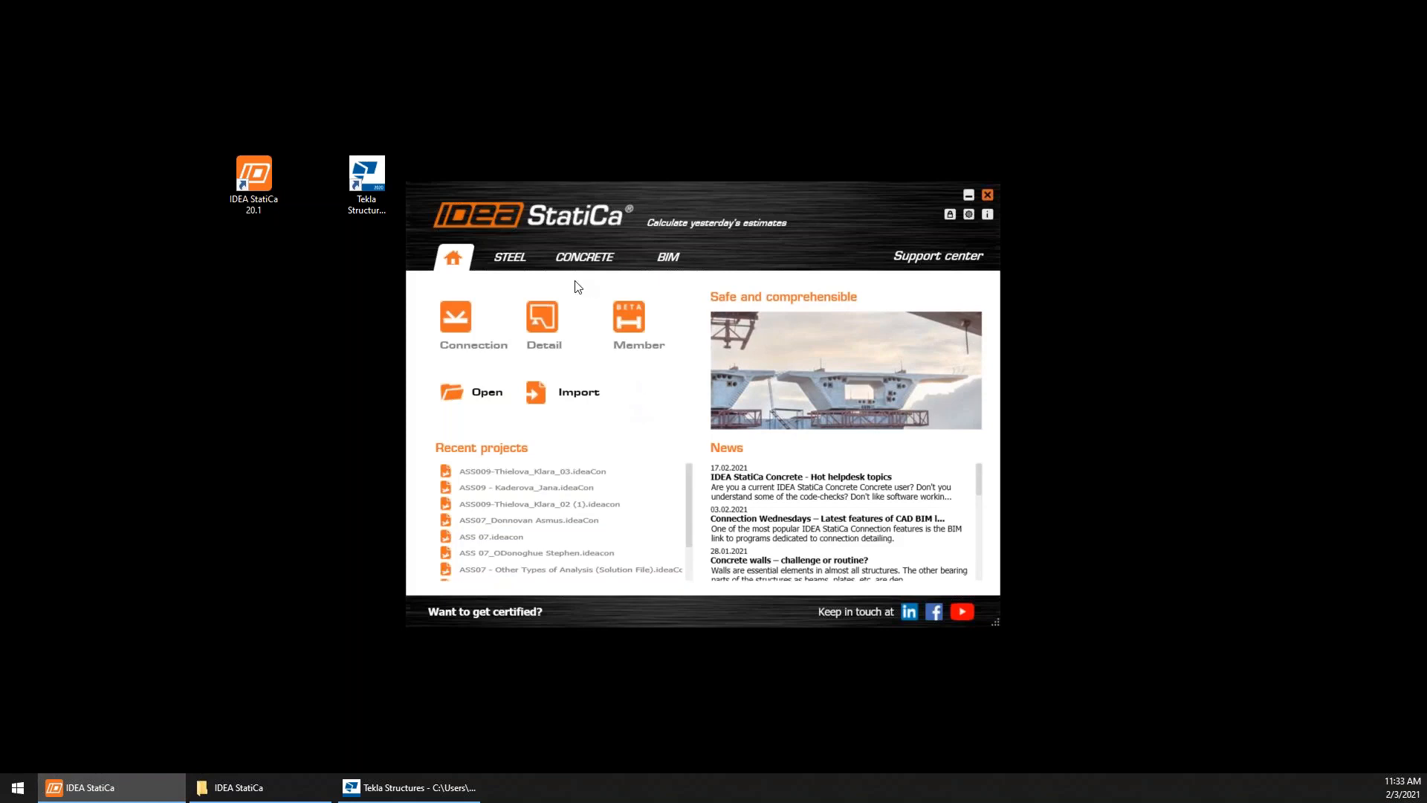
left_click(668, 259)
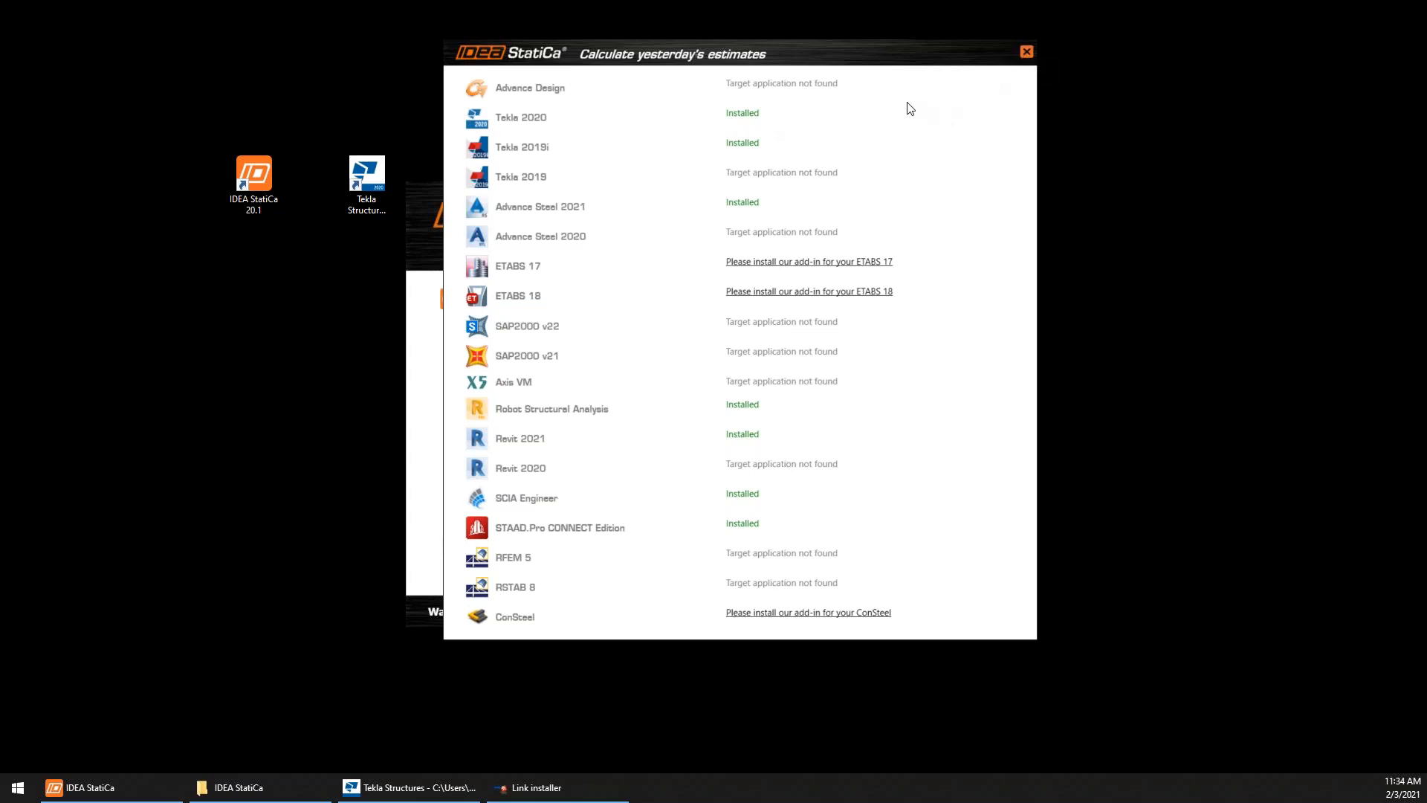
left_click_drag(799, 60, 790, 112)
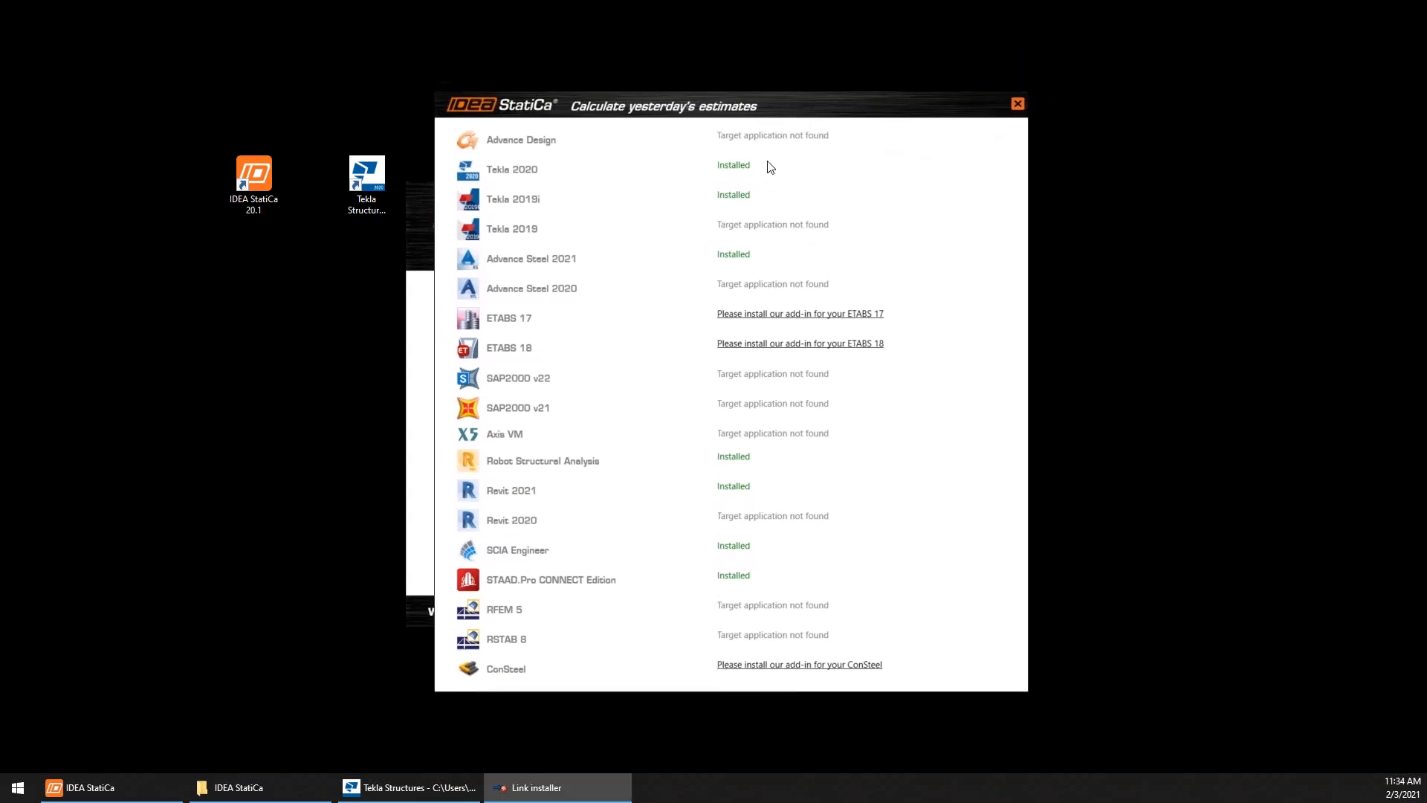
- Look at the Applications & components list in Tekla Structures, and close the BIM link installer and minimize the launcher
left_click(391, 786)
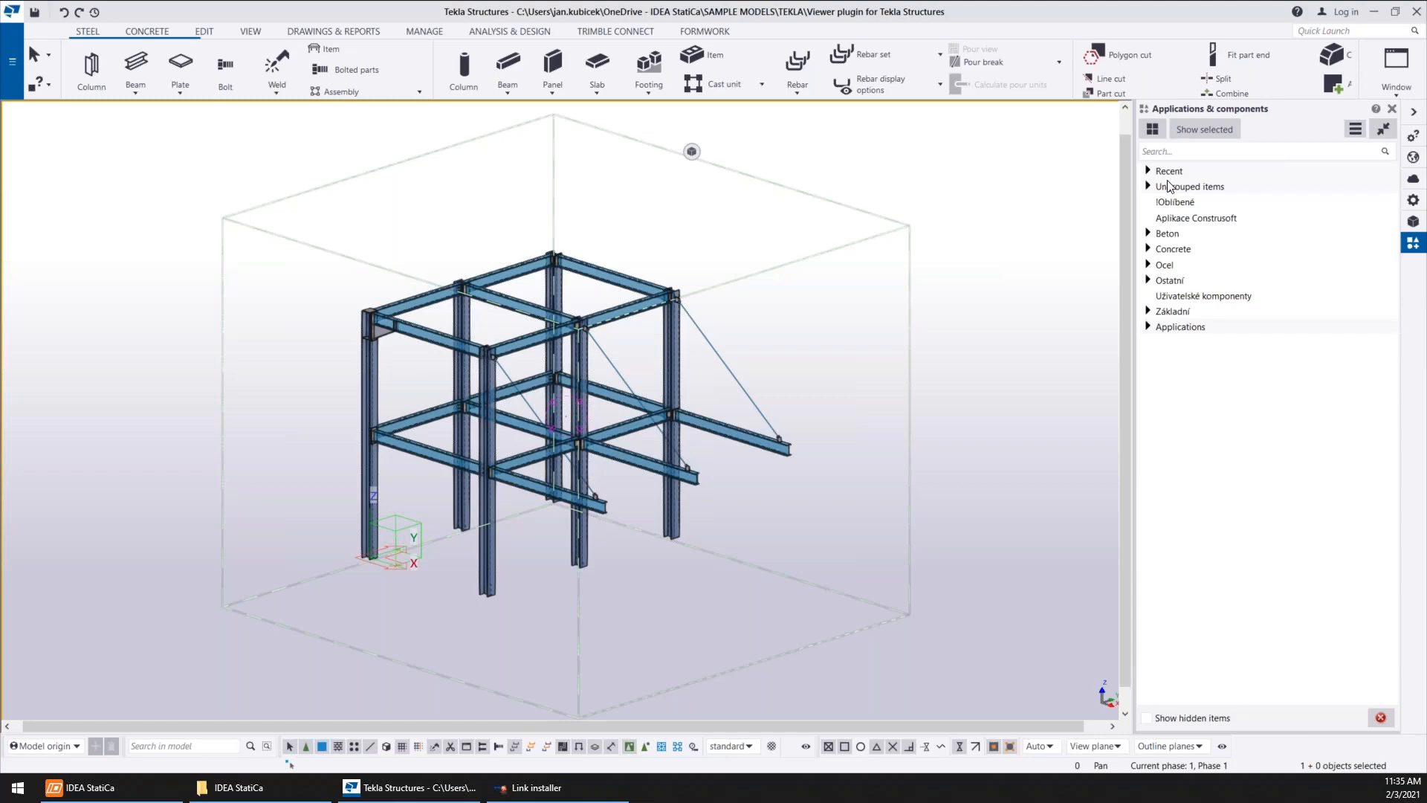
left_click(1375, 12)
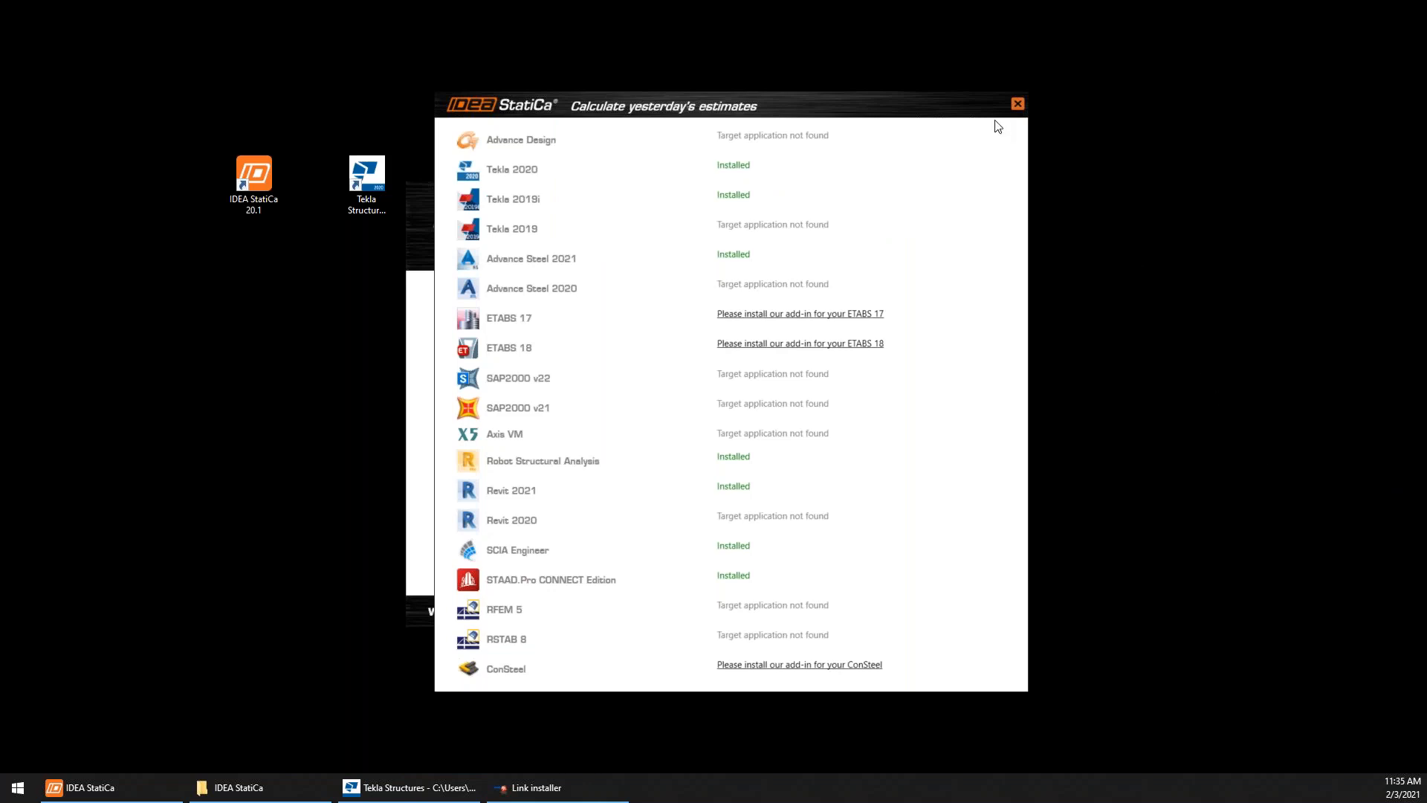
left_click(1017, 104)
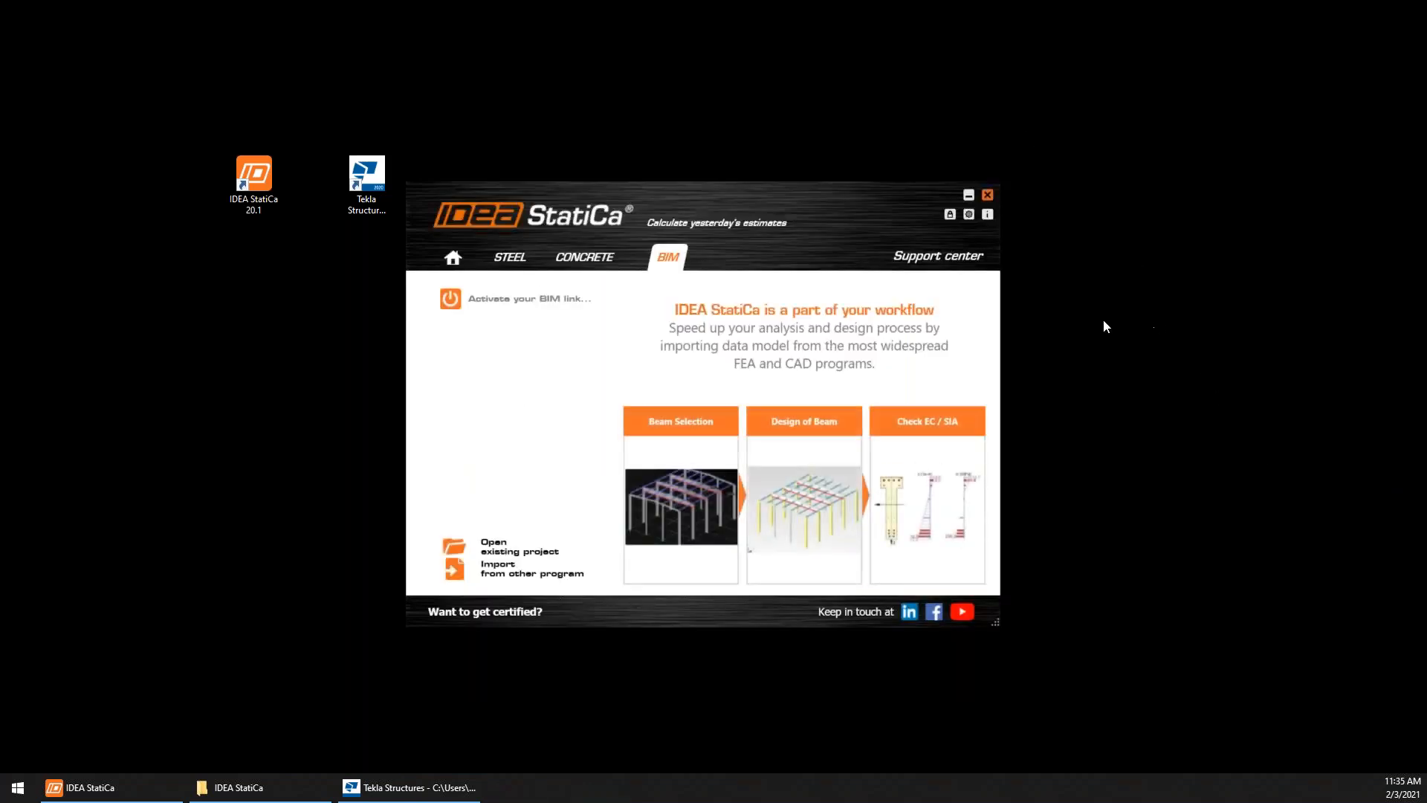
left_click(969, 195)
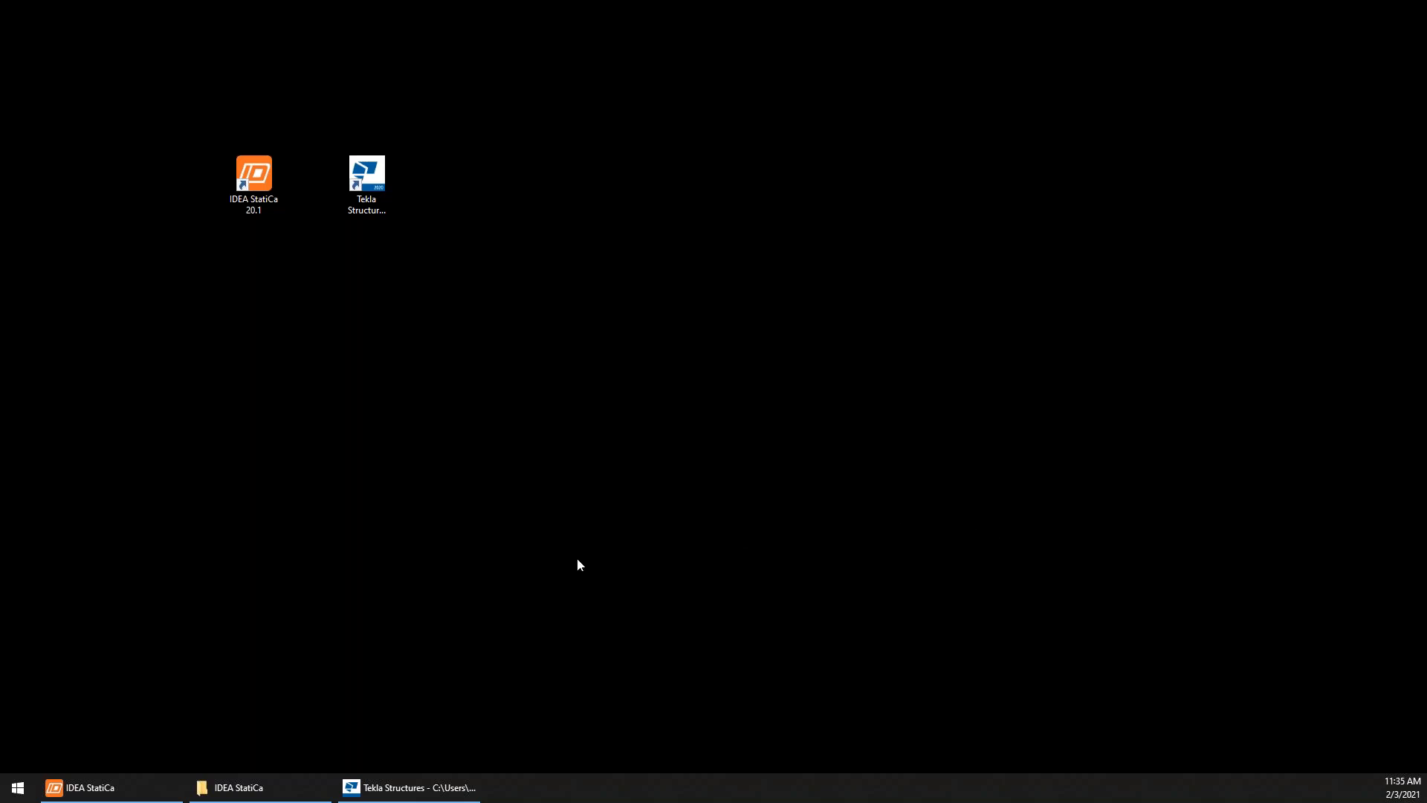
- Switch to File Explorer and open the StatiCa 20.1 folder in C:\Program Files\IDEA StatiCa
left_click(278, 789)
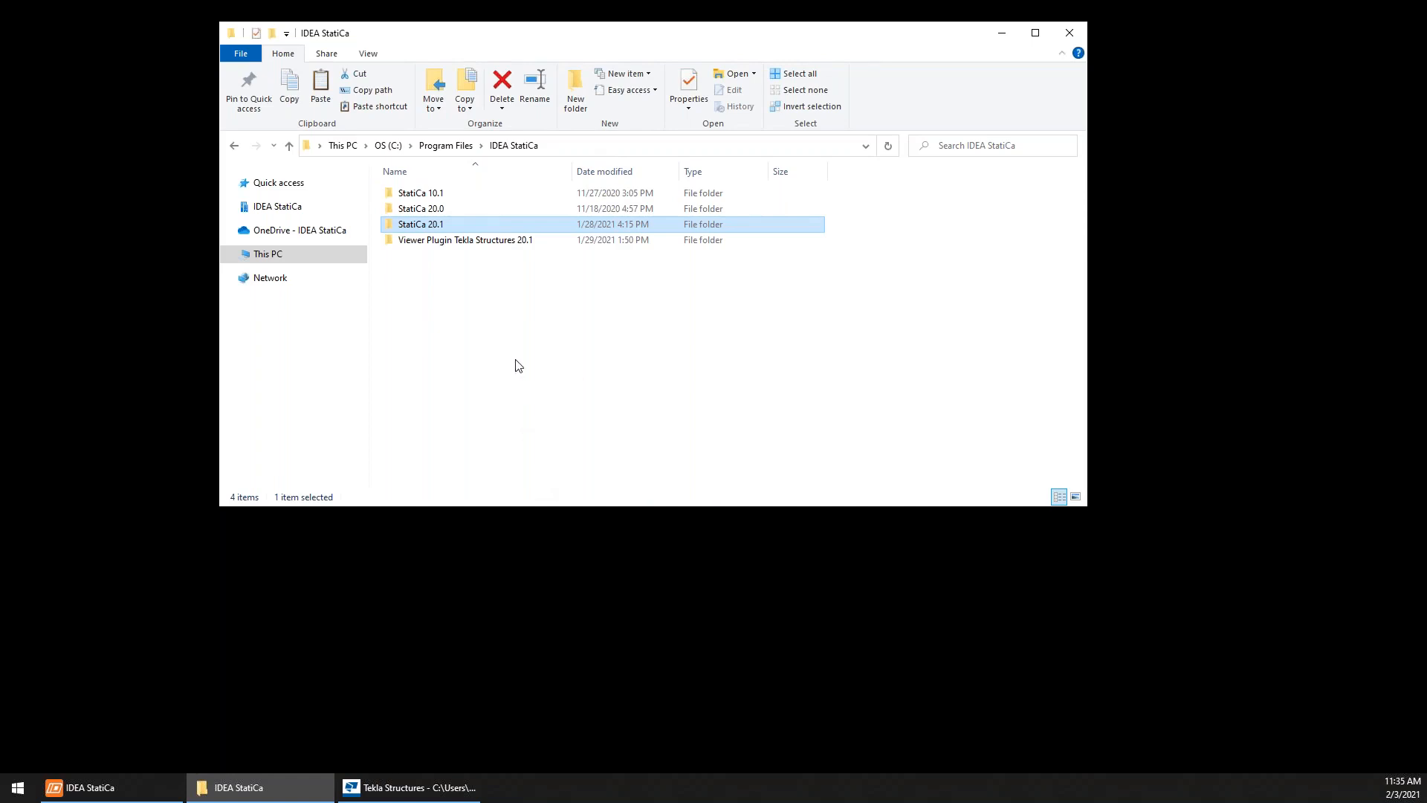
left_click(573, 151)
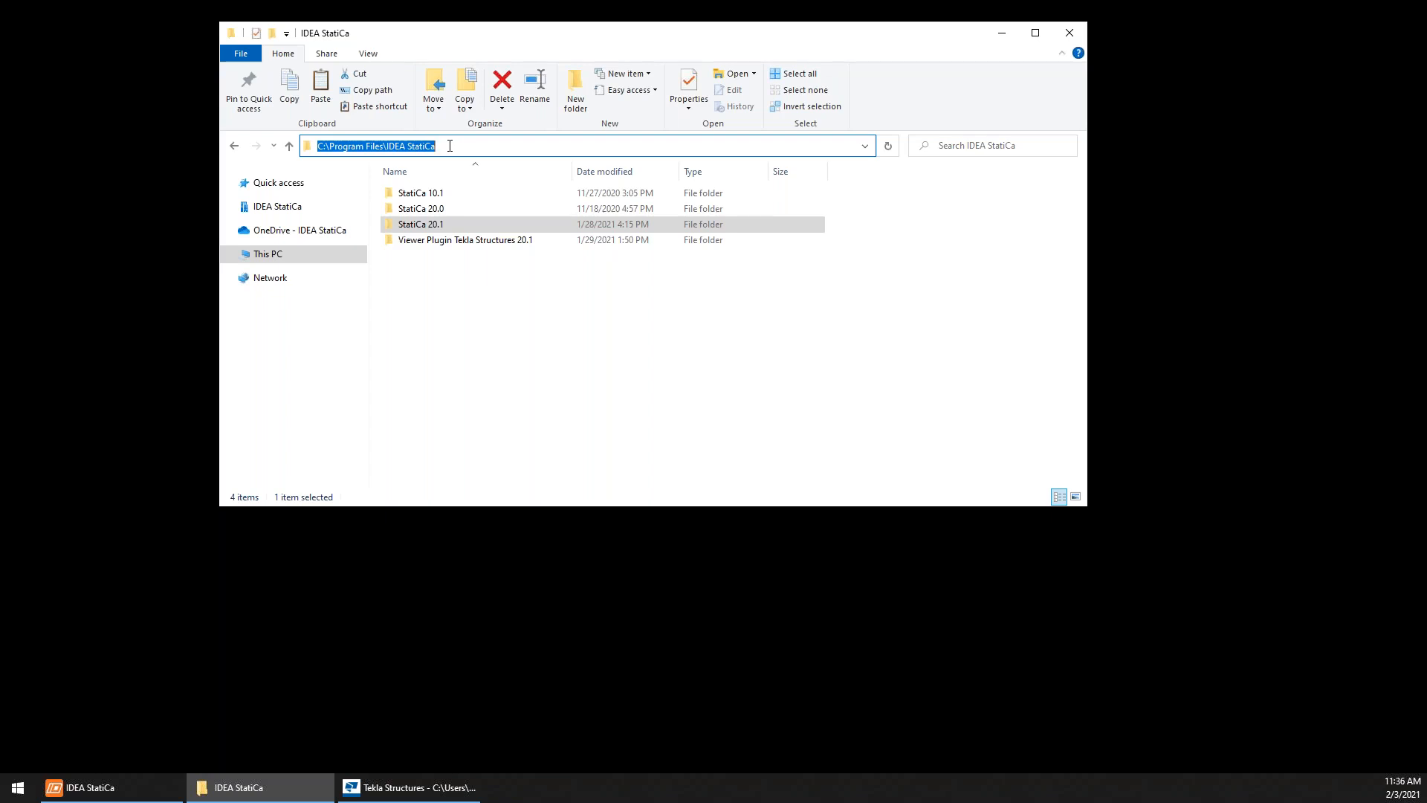
double_click(439, 225)
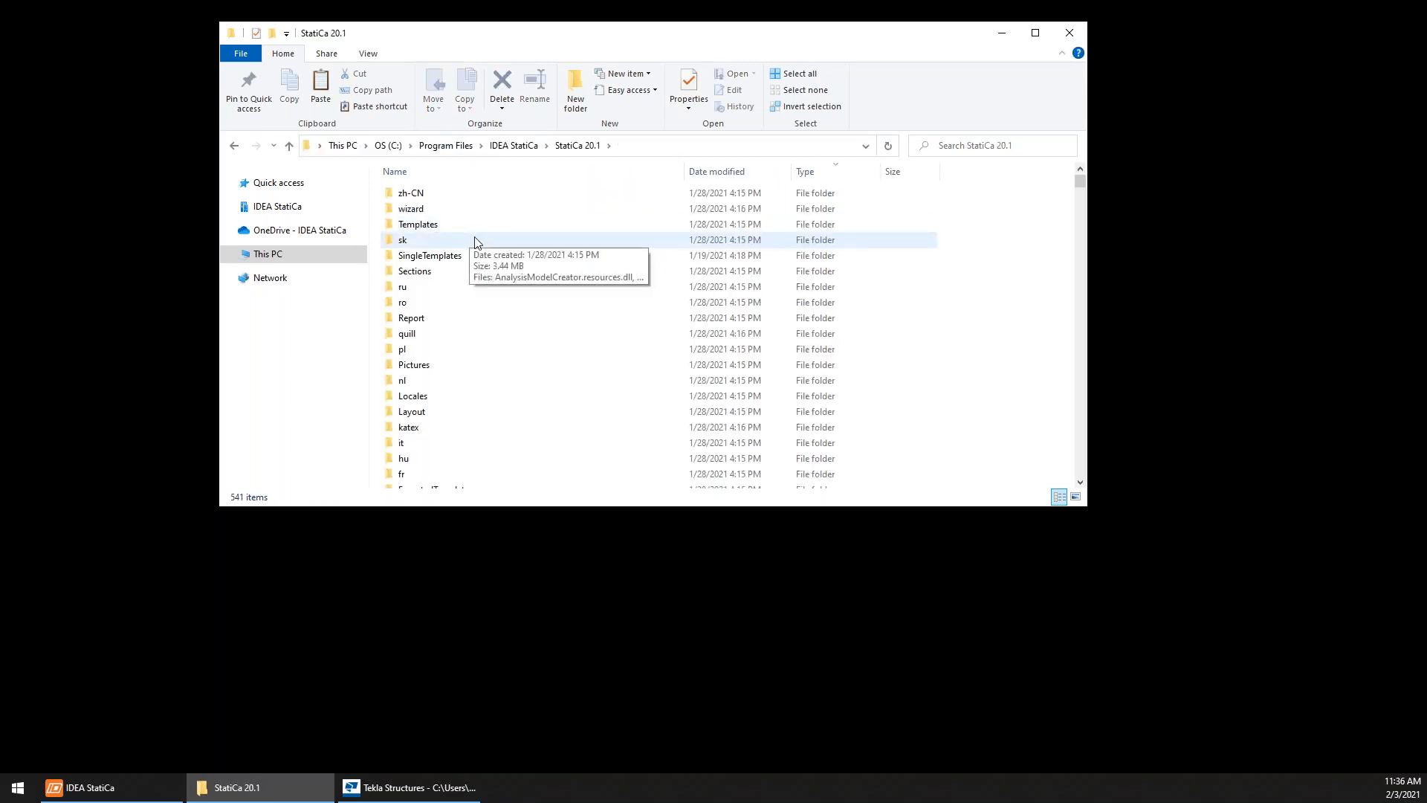
- Examine the Idea4Tekla batch files in the StatiCa 20.1 folder and the run options offered for Idea4Tekla2020.bat
scroll(478, 249, "down", 4)
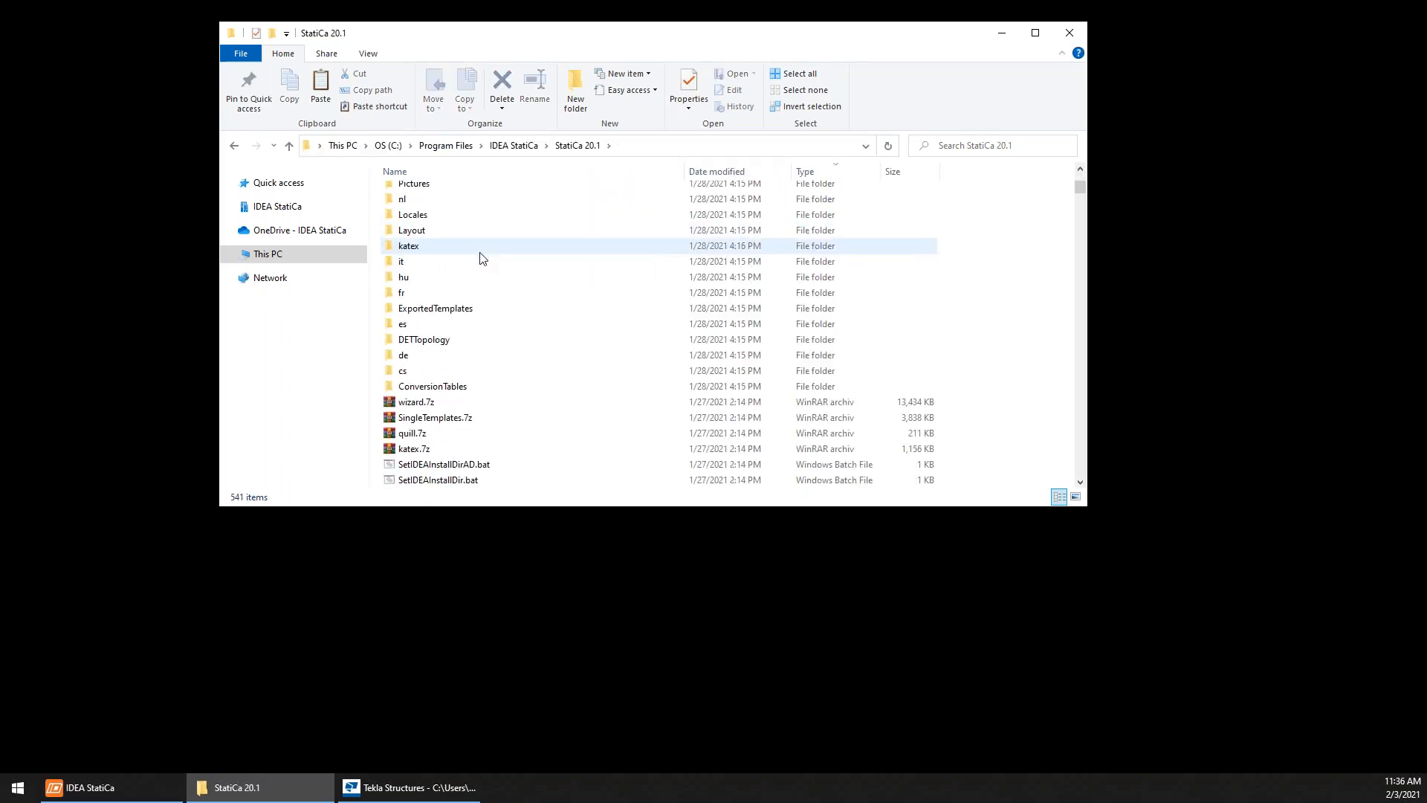
scroll(480, 256, "down", 2)
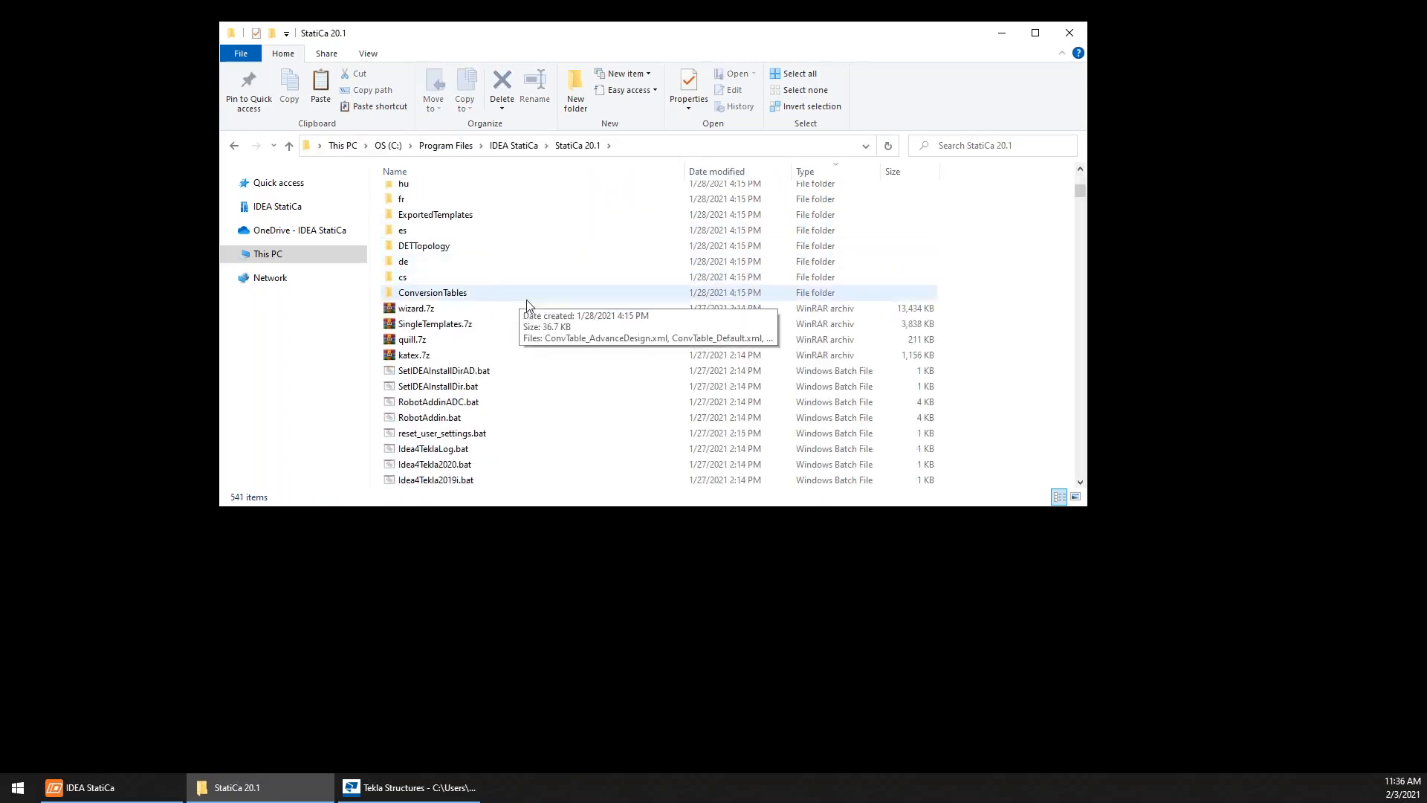
scroll(529, 301, "down", 3)
scroll(556, 294, "down", 2)
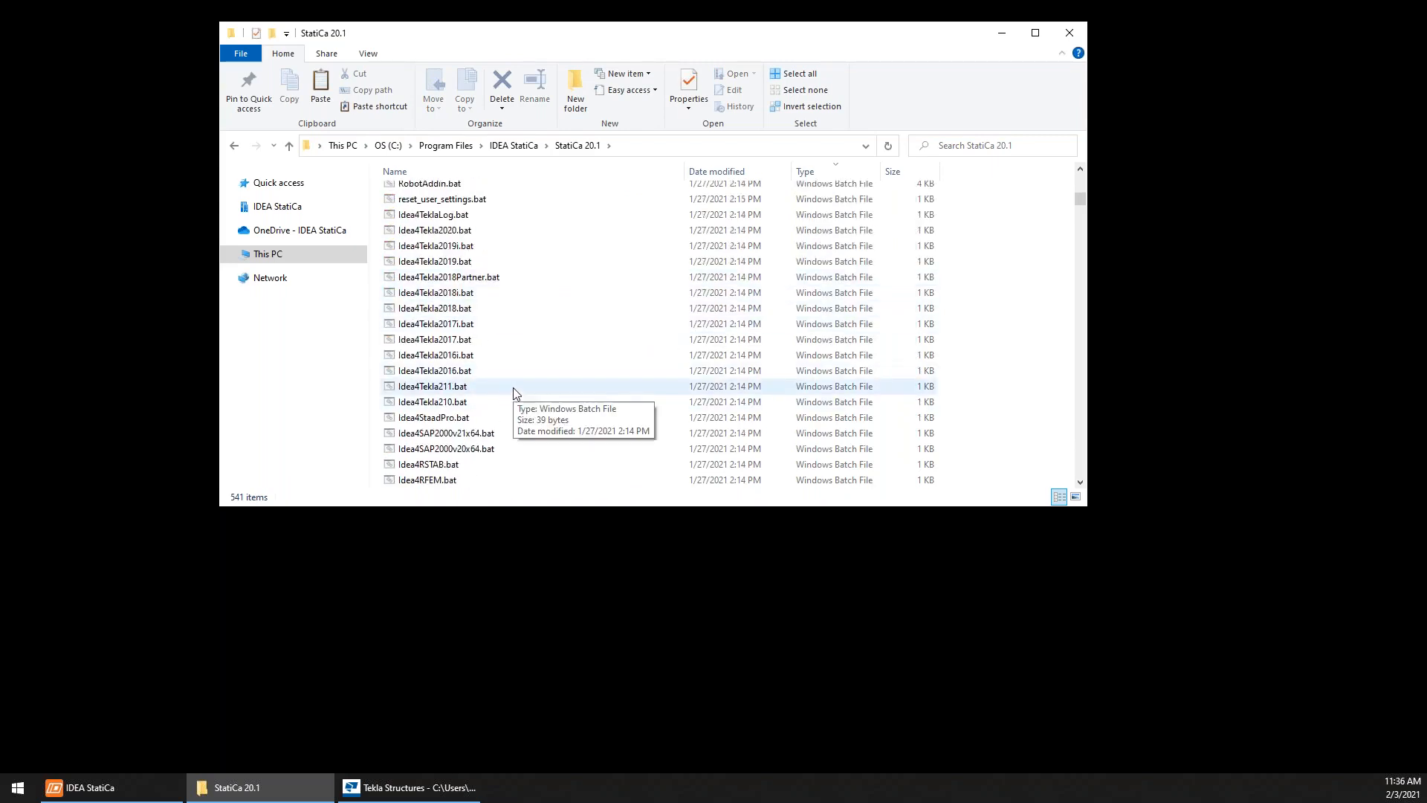
scroll(501, 370, "up", 2)
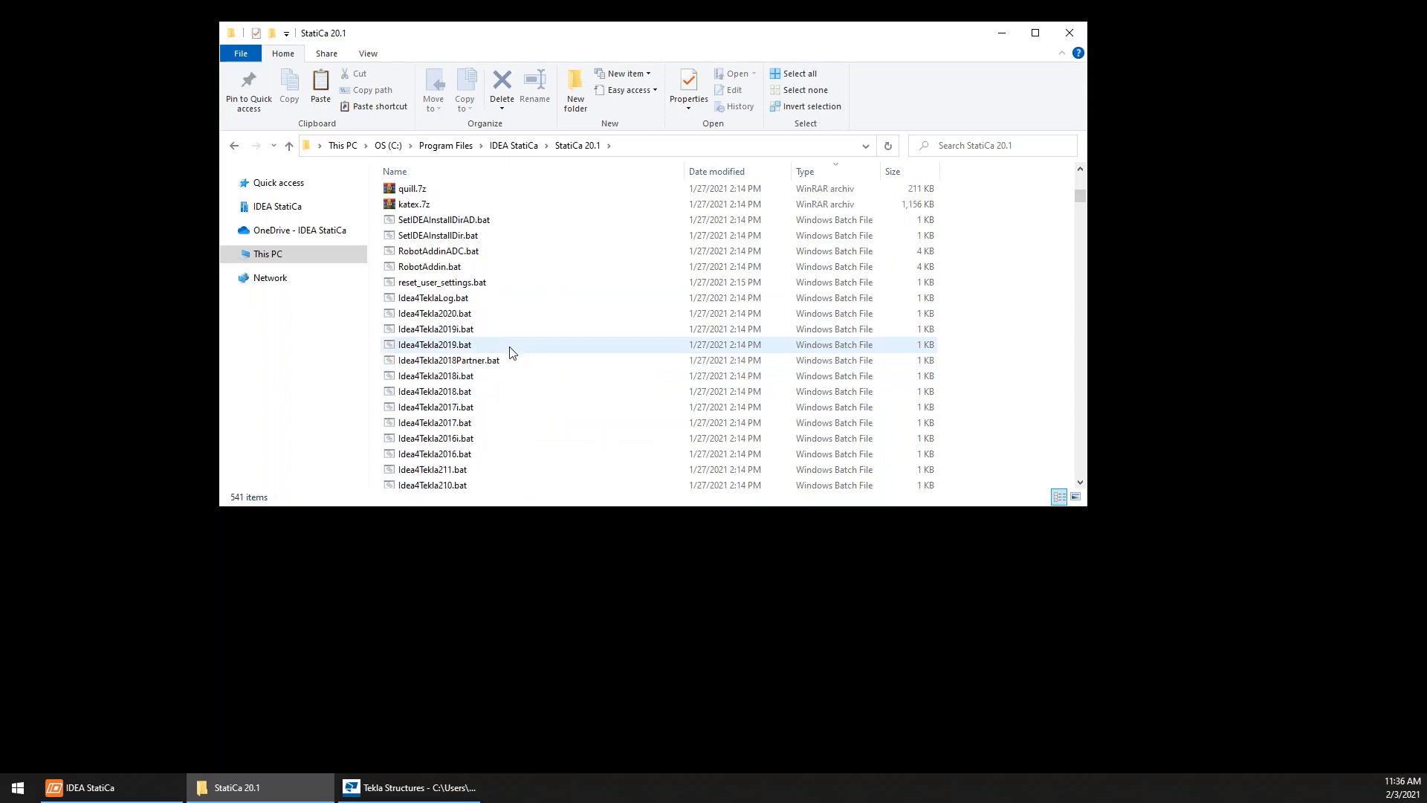
scroll(520, 331, "down", 2)
scroll(518, 341, "down", 5)
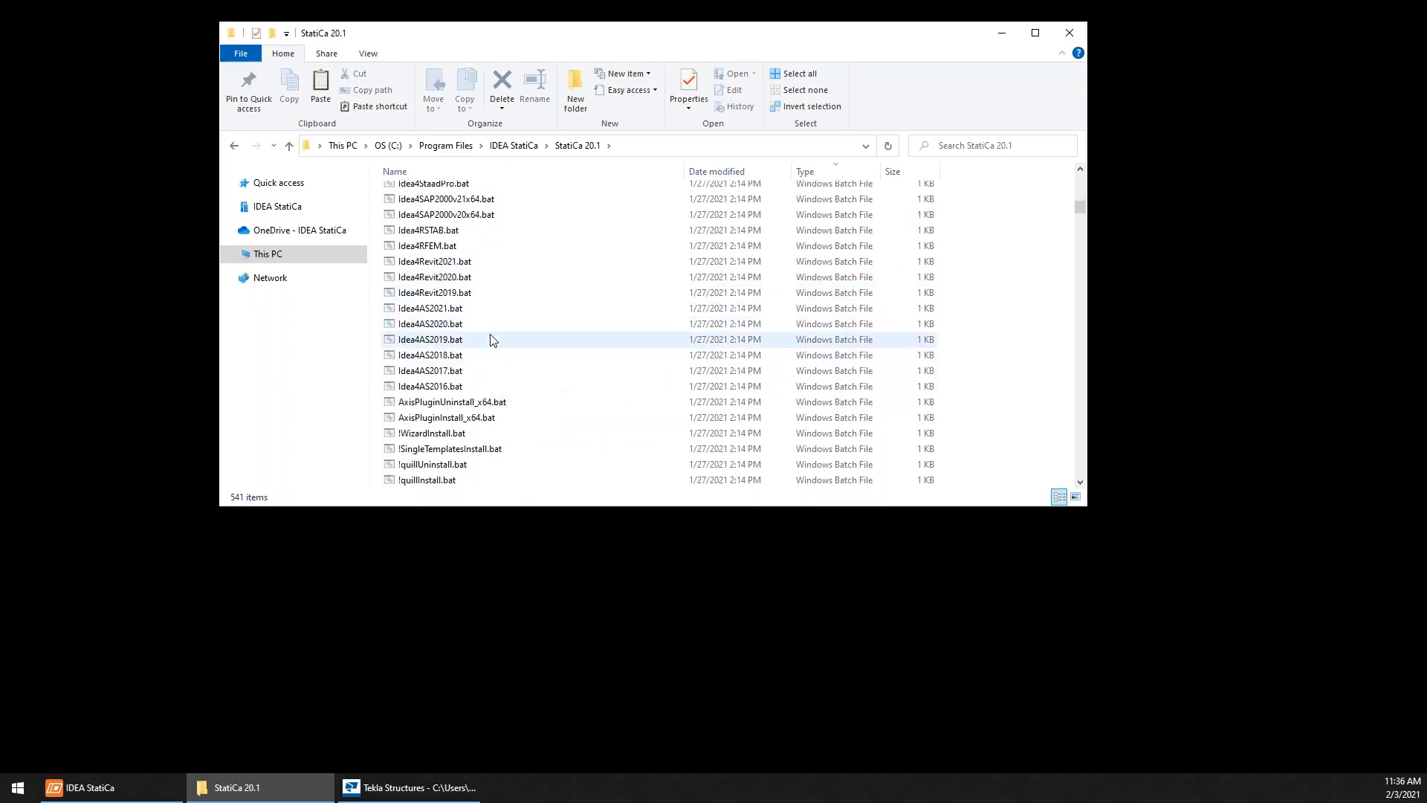
scroll(478, 354, "up", 1)
scroll(486, 327, "up", 3)
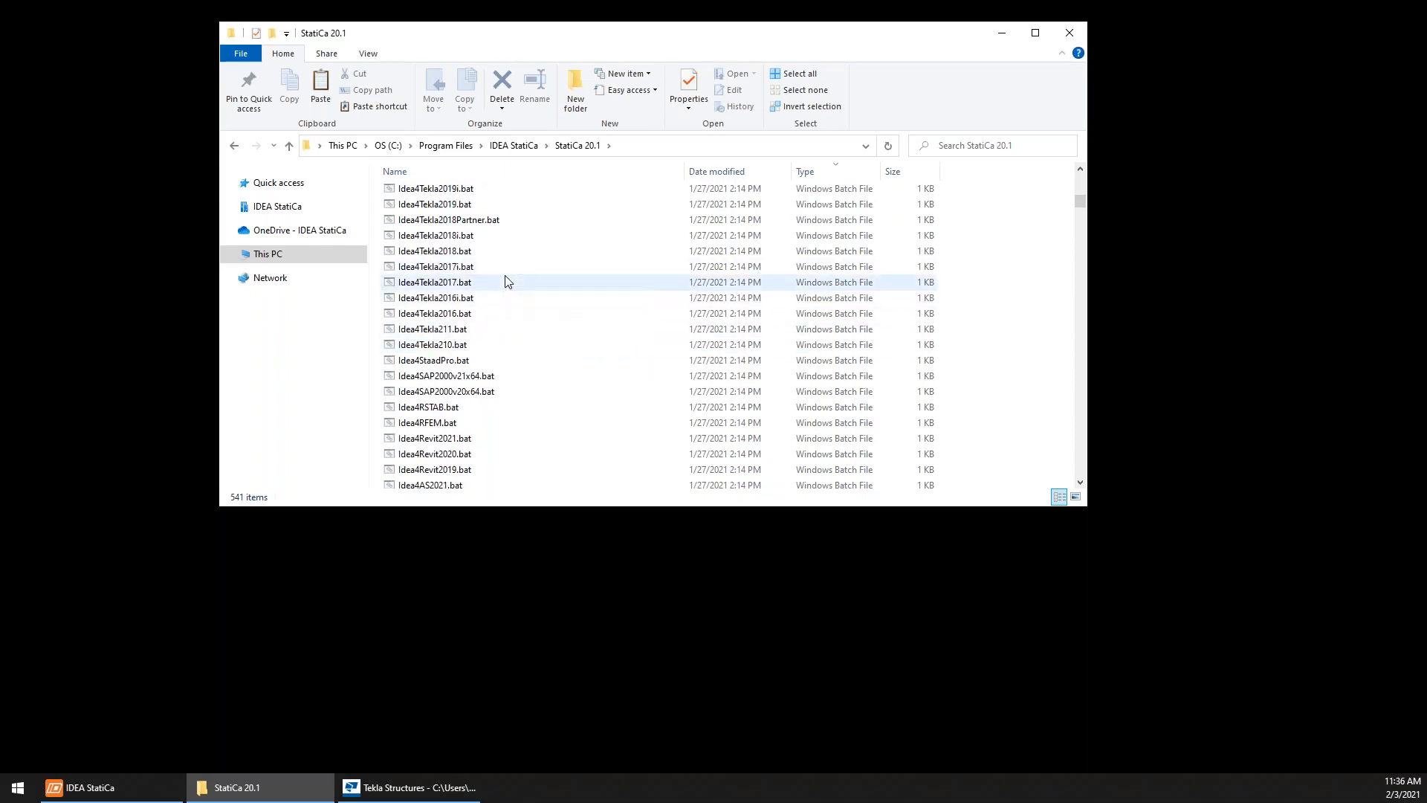
scroll(507, 281, "up", 1)
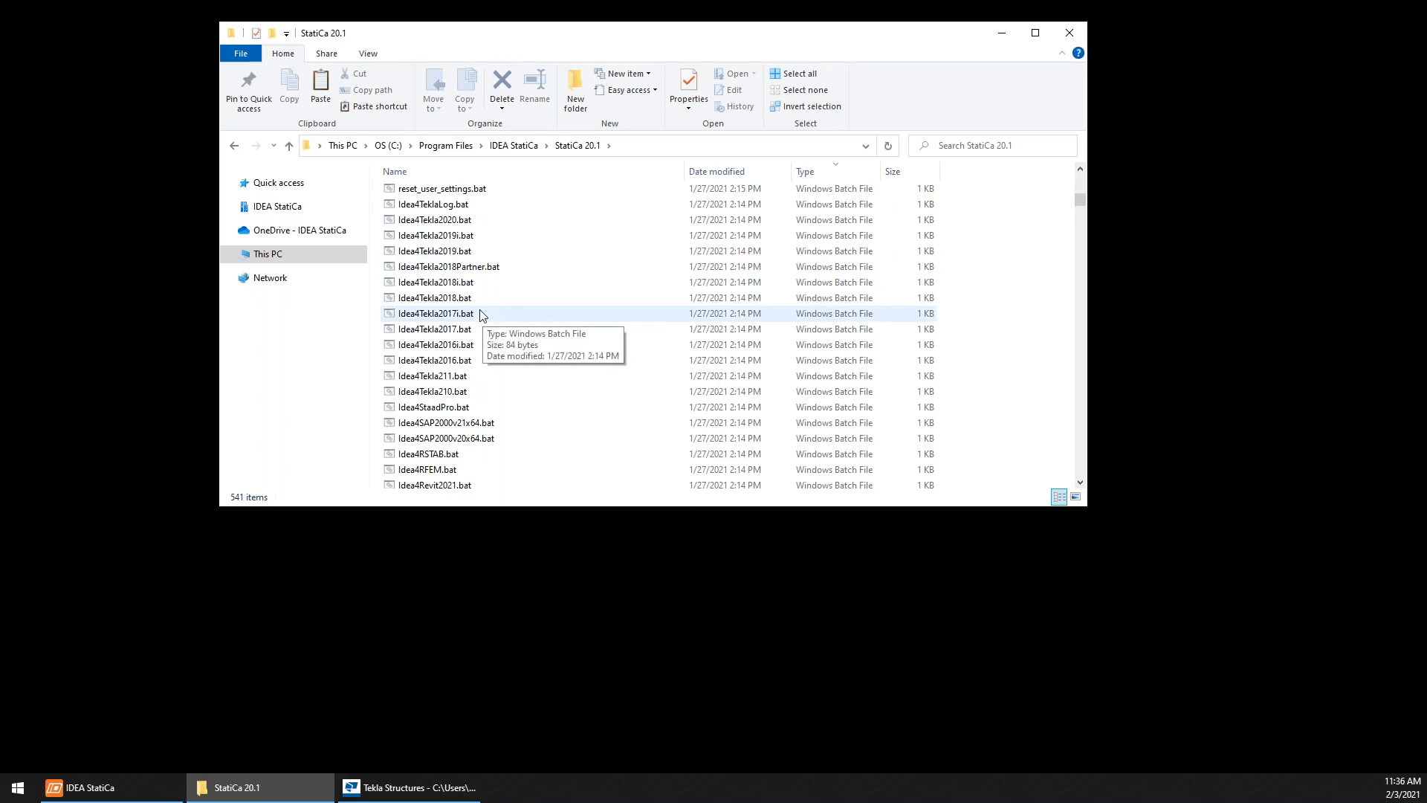
scroll(483, 319, "up", 2)
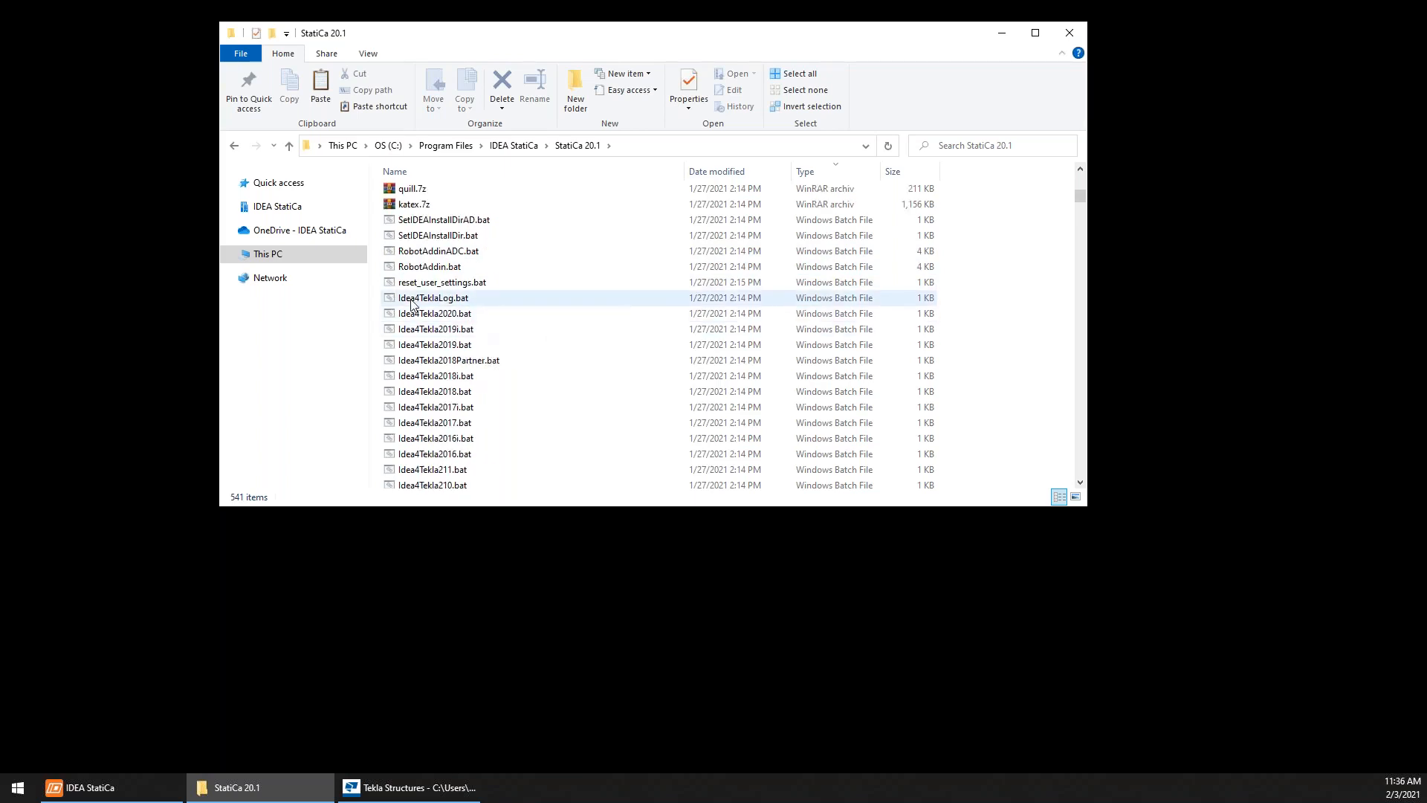
scroll(420, 309, "down", 1)
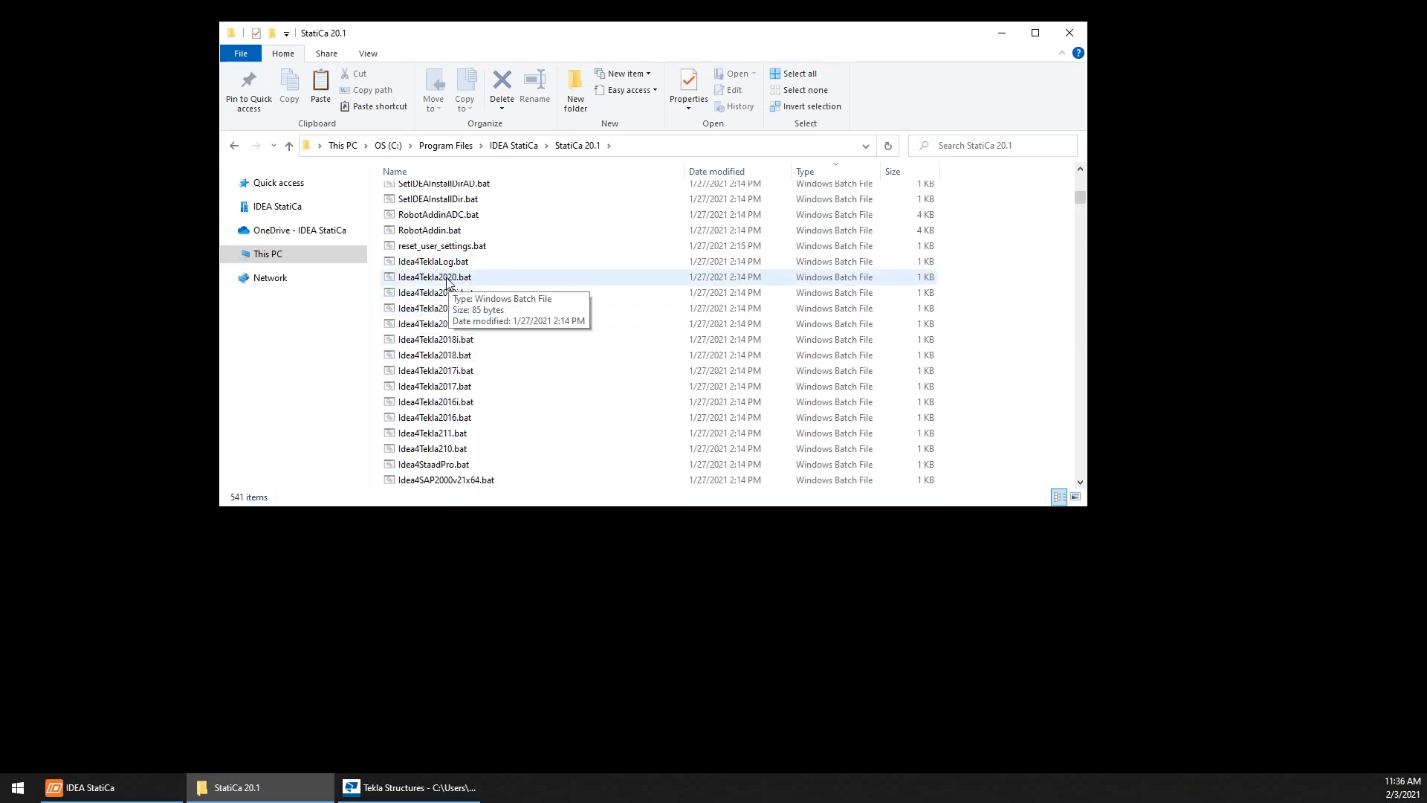
right_click(447, 281)
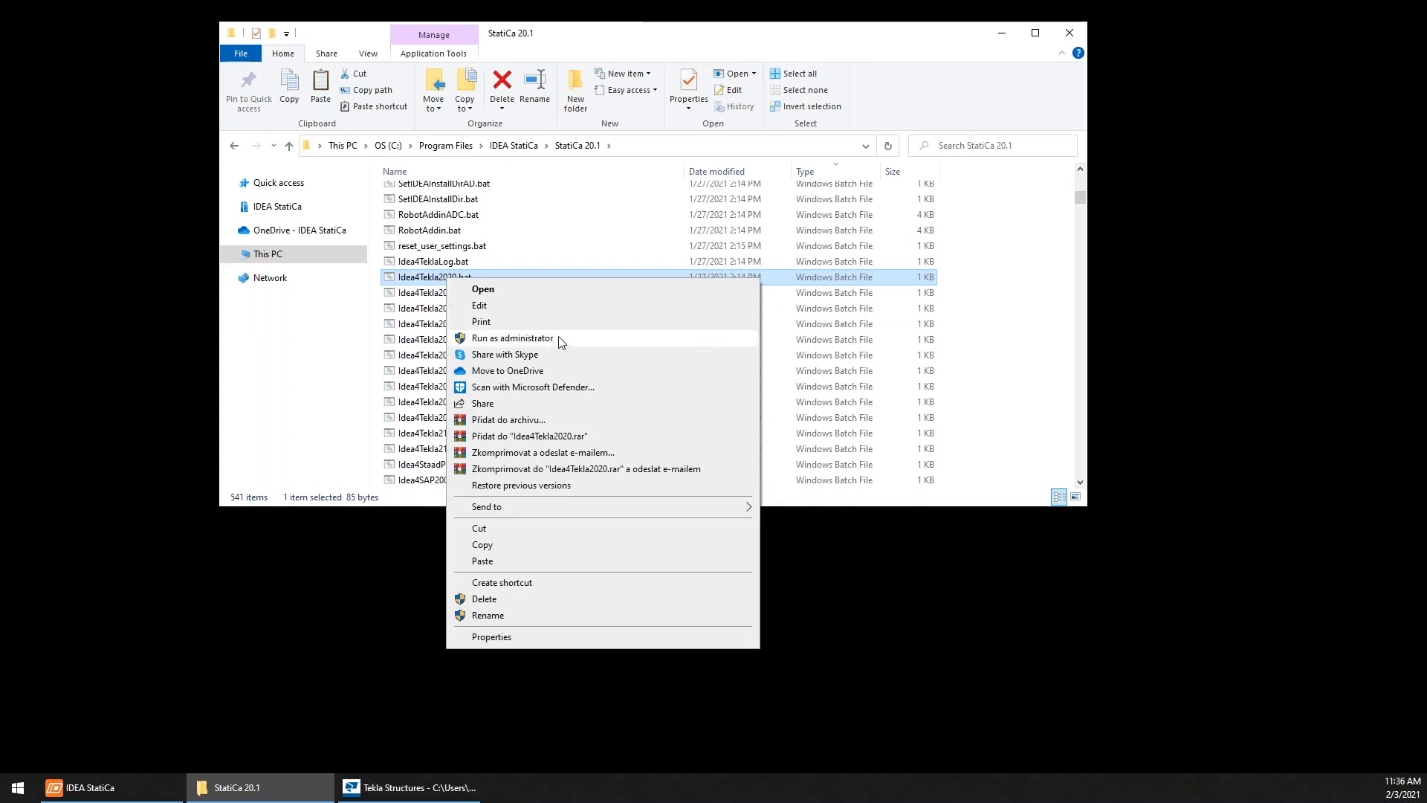
left_click(952, 618)
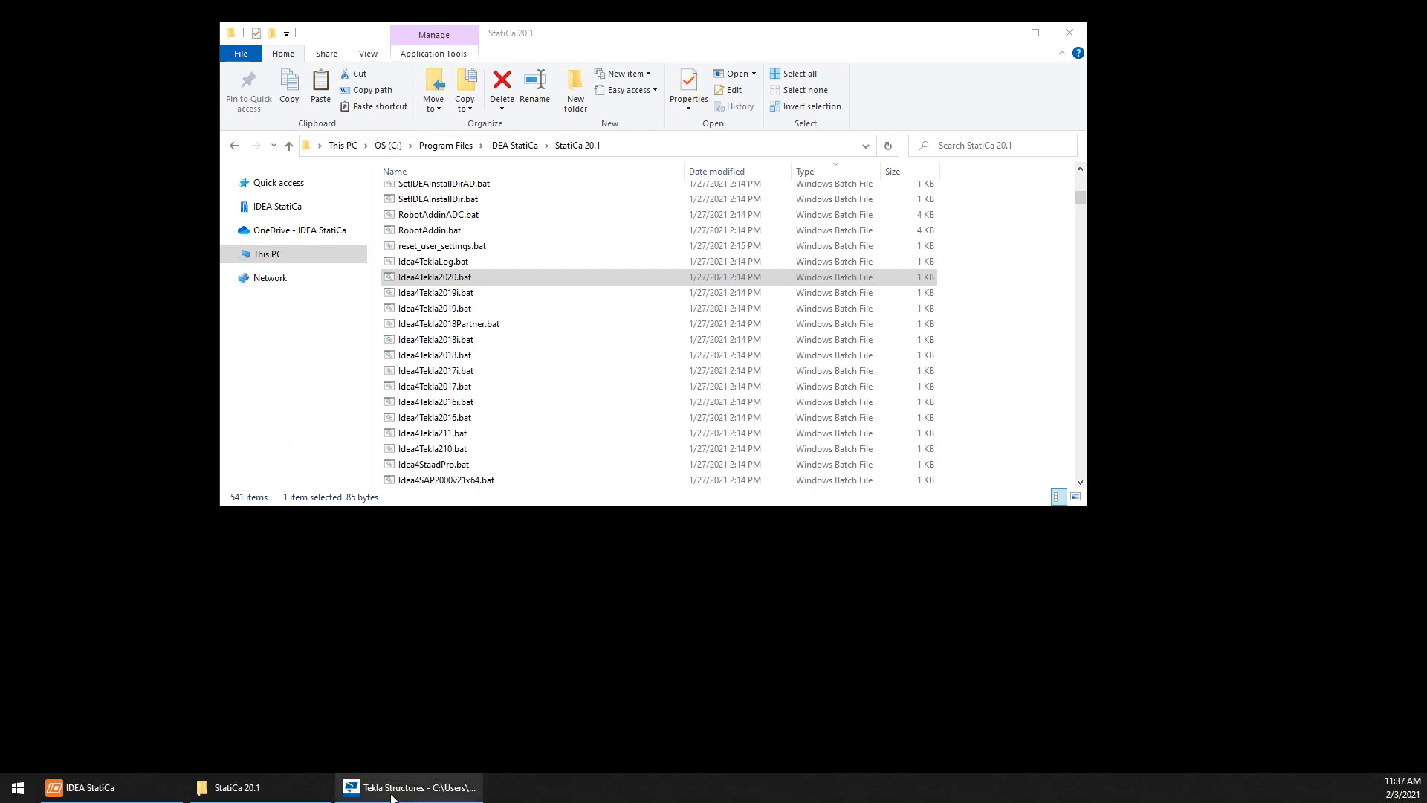
- Switch to Tekla Structures, search the commands for "idea" and launch Macro.IdeaCBFEM_UI
left_click(446, 787)
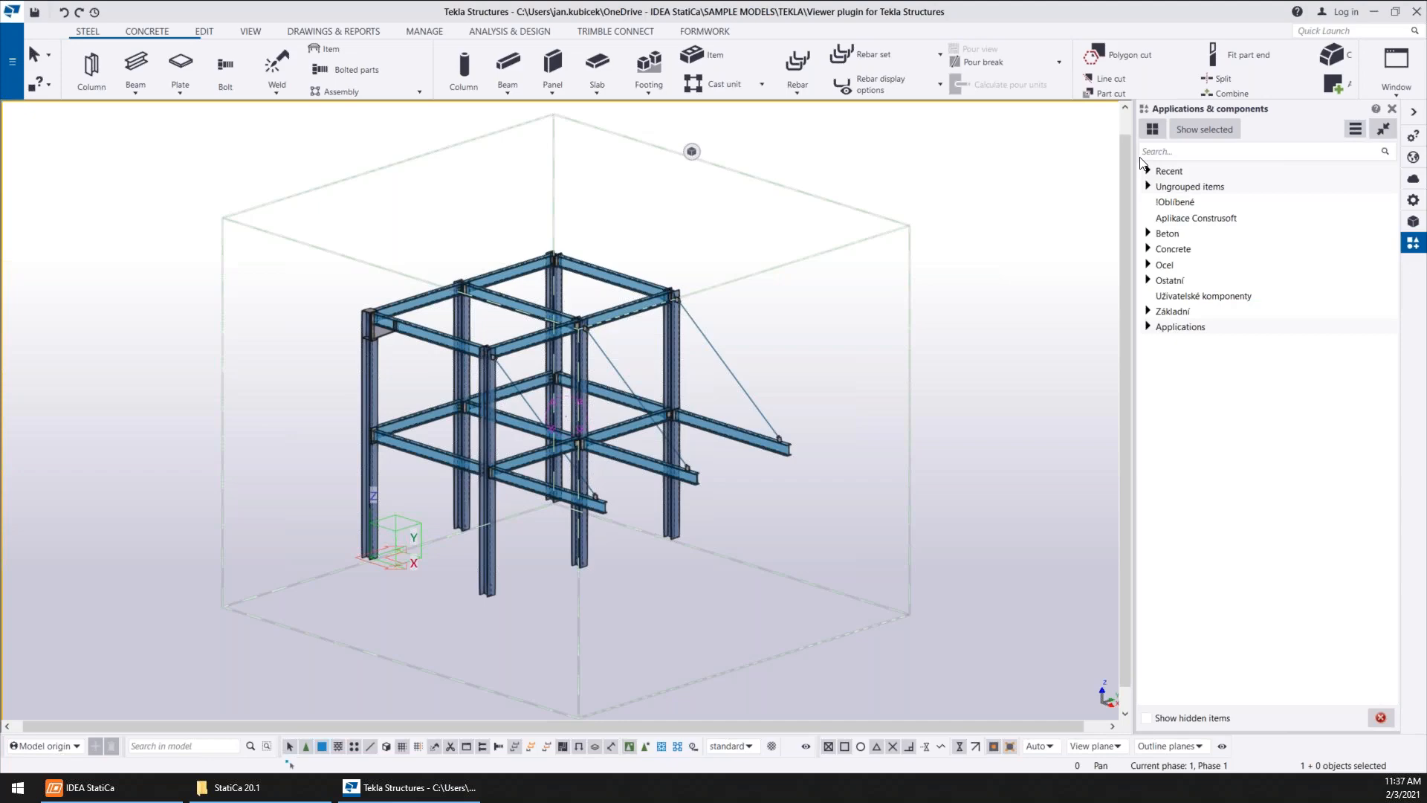
left_click(1345, 30)
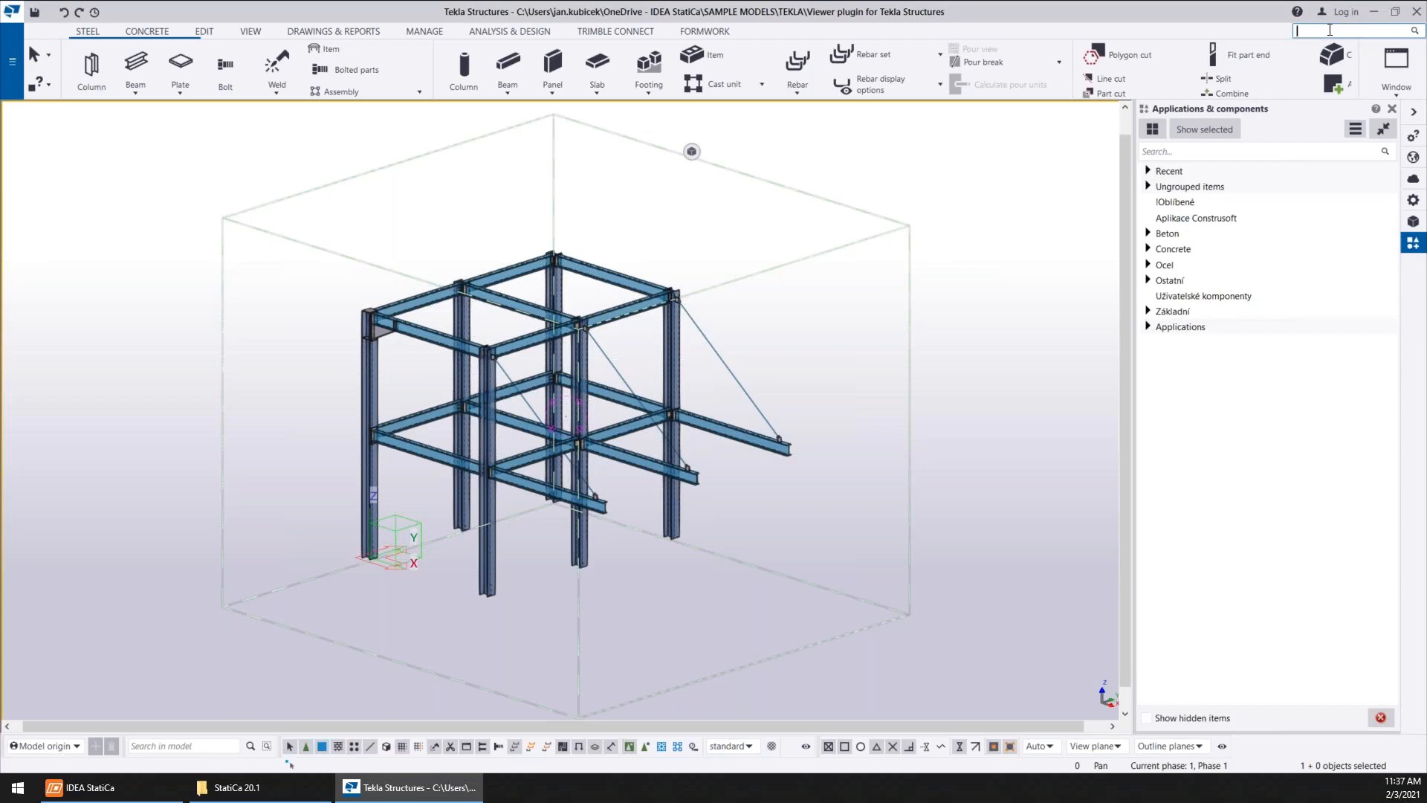
type("idea")
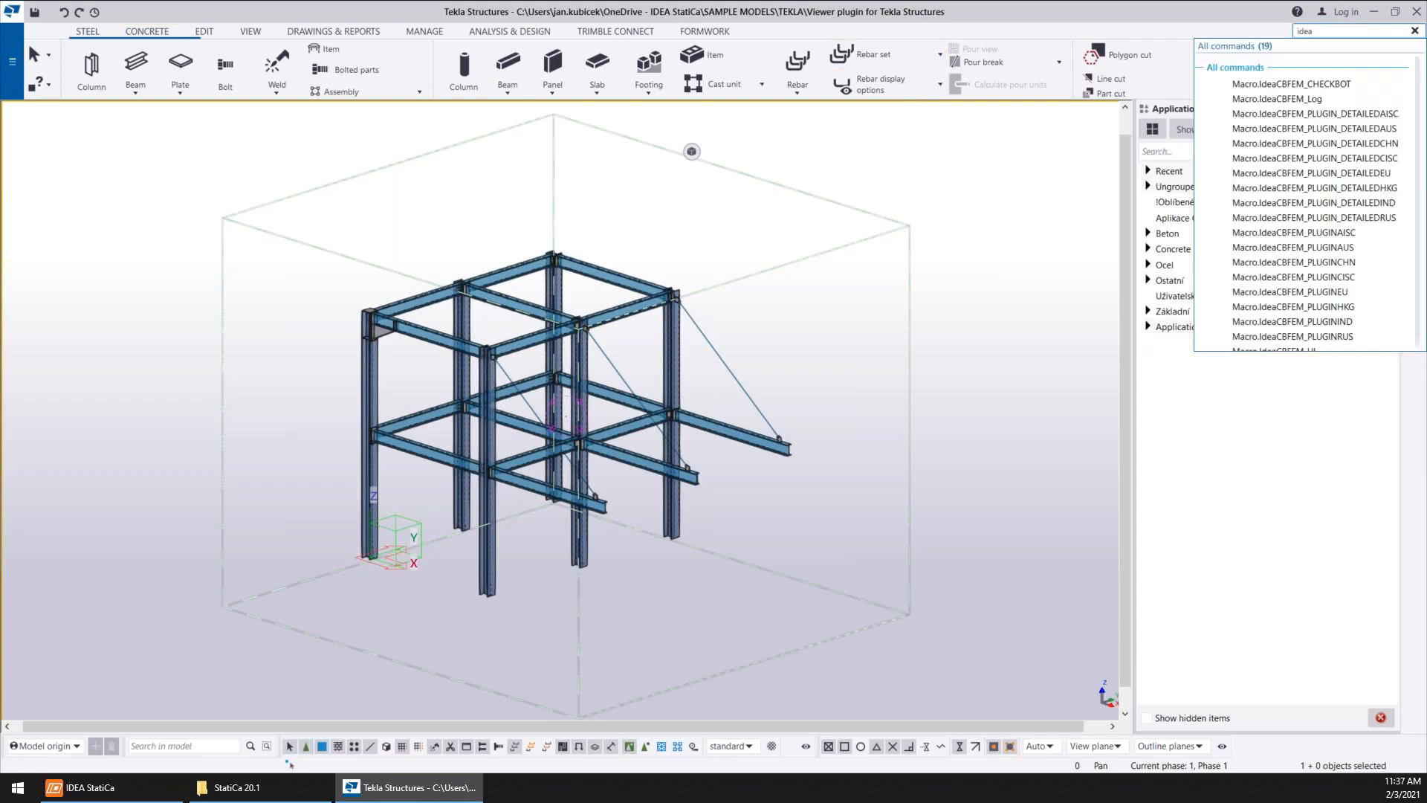
scroll(1323, 146, "down", 1)
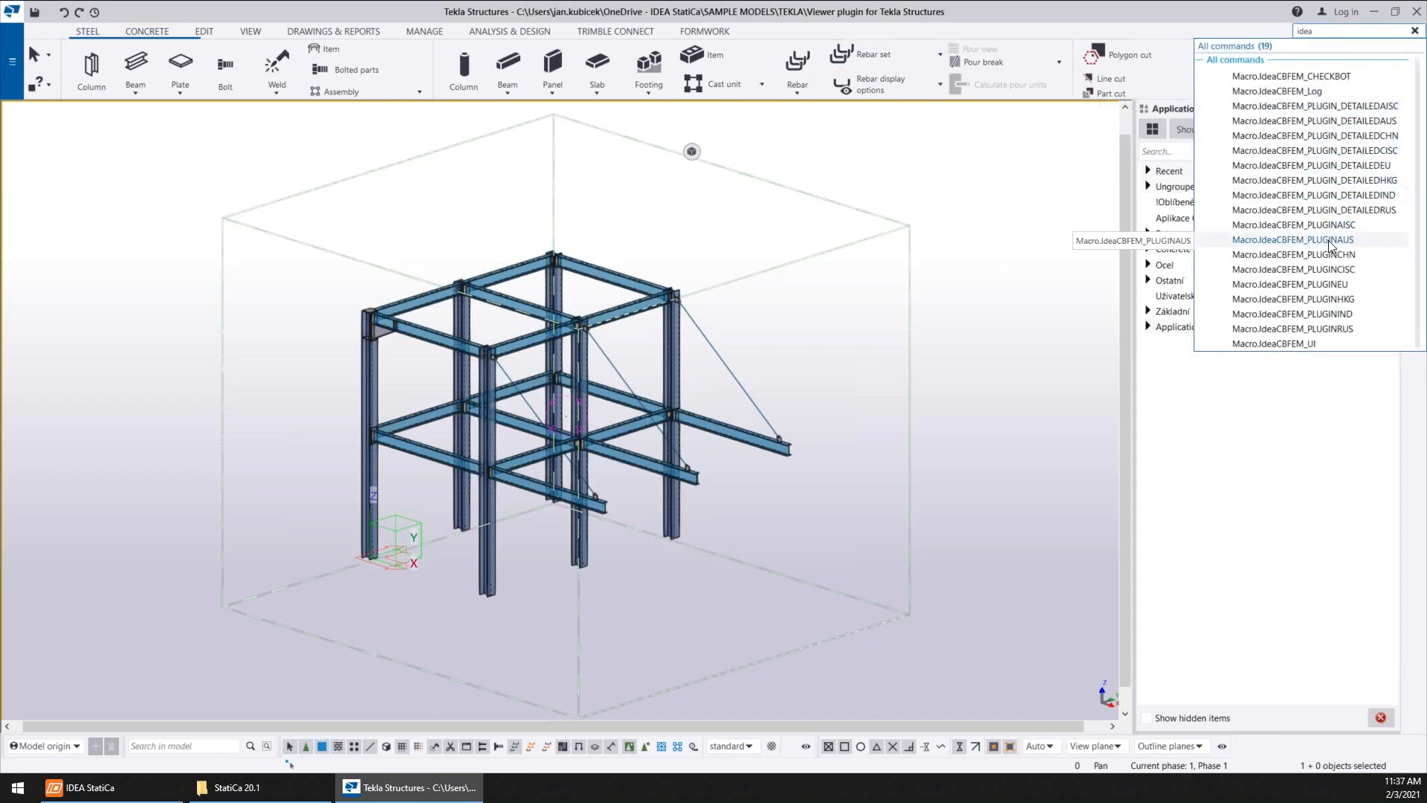
left_click(1324, 350)
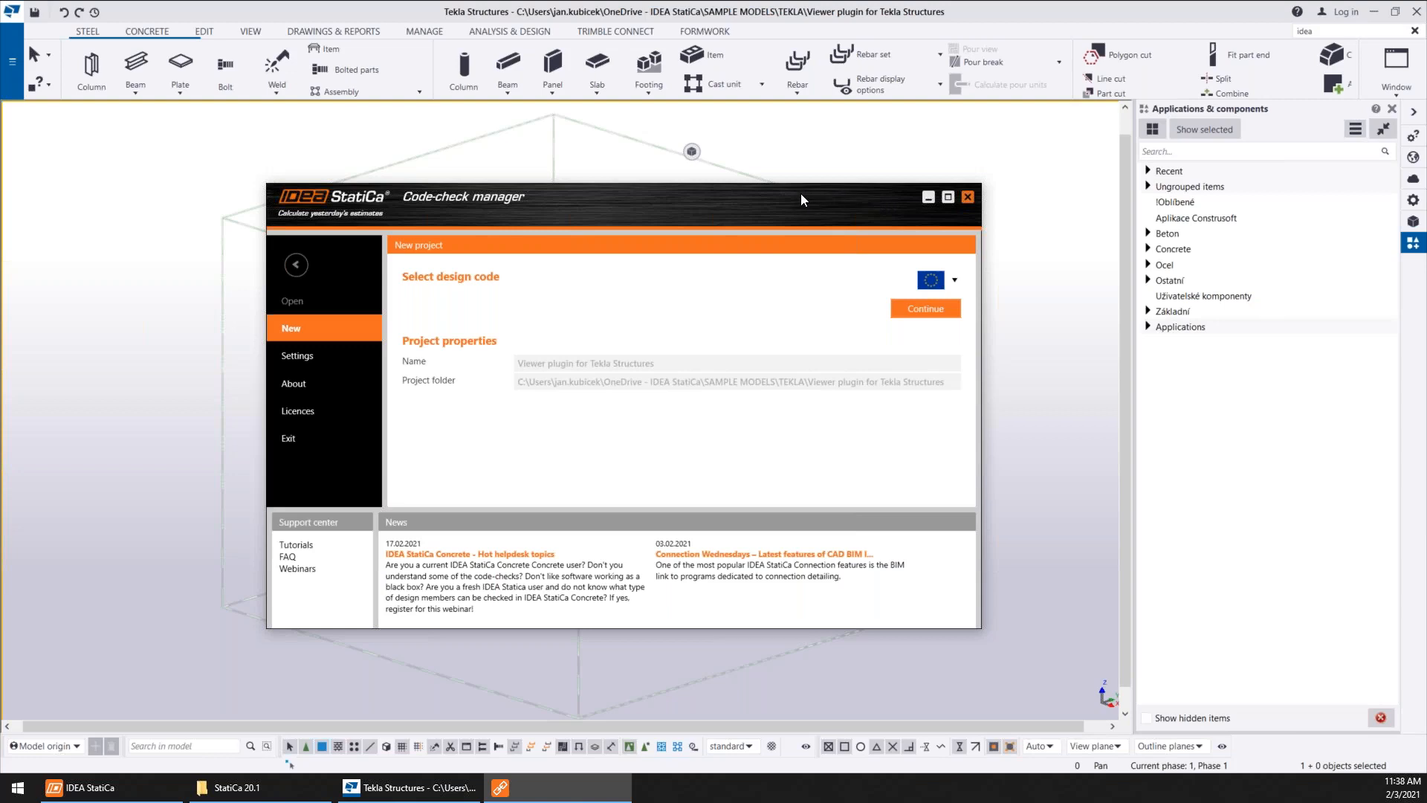
- Close the Code-check manager and look at the IDEA StatiCa commands in the Tekla Structures search results again
left_click_drag(795, 194, 816, 176)
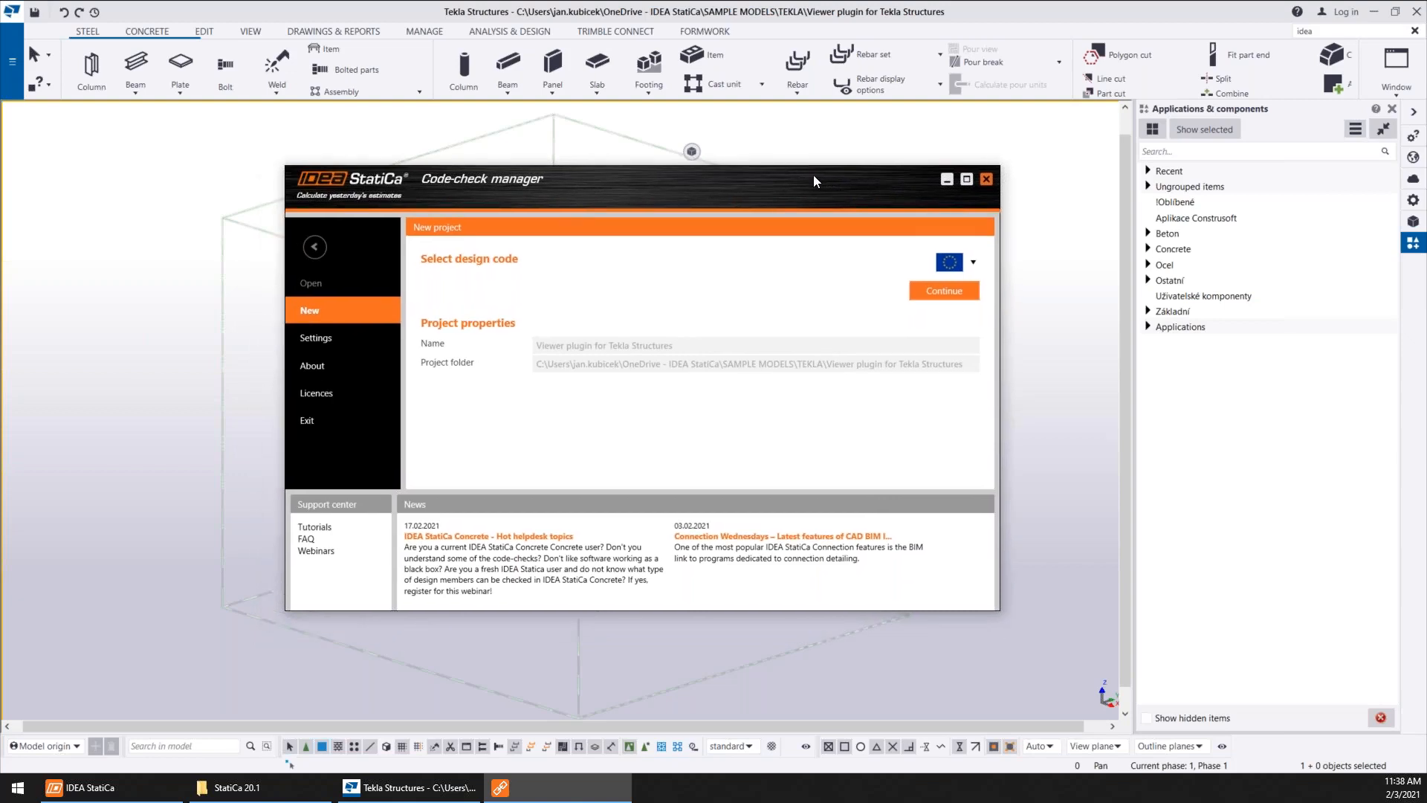
left_click(986, 180)
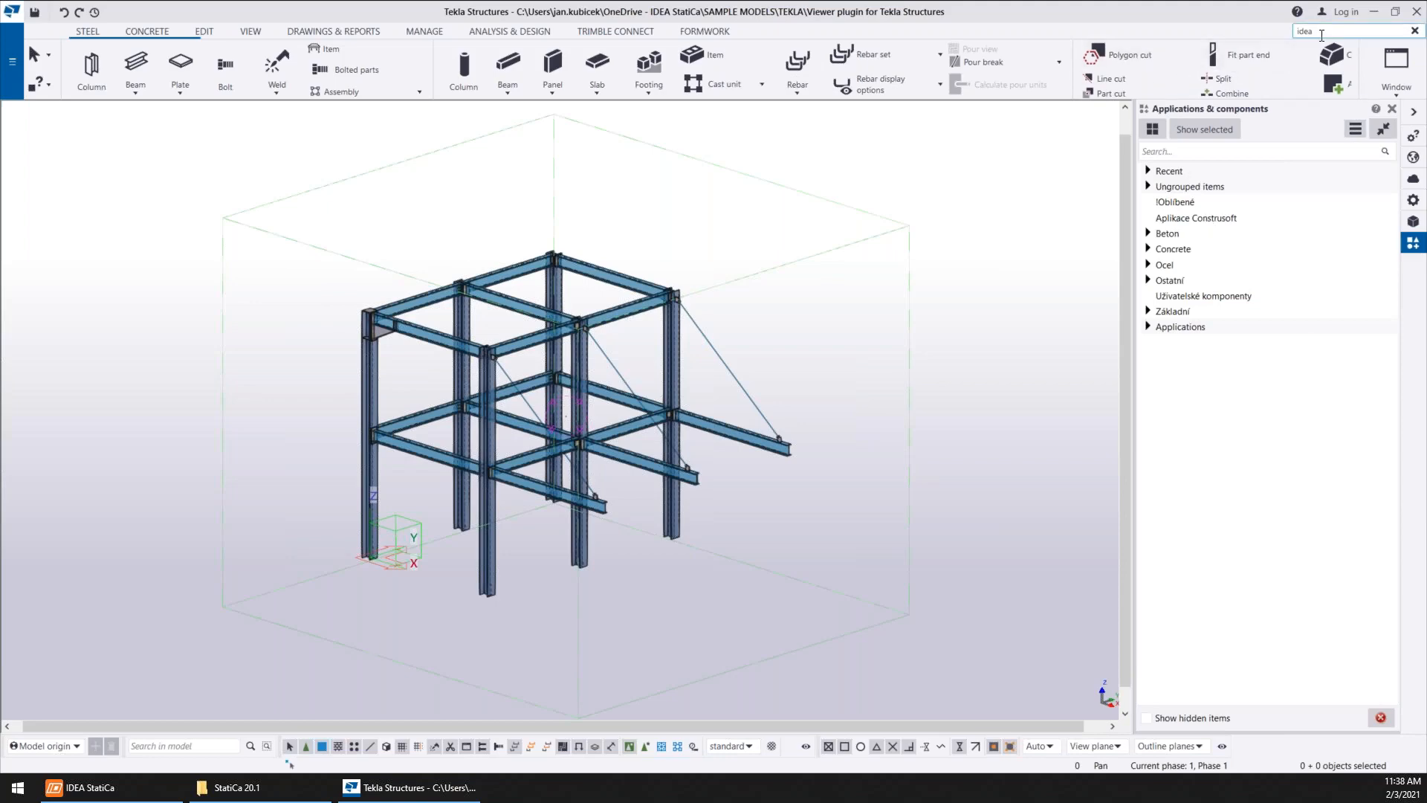
left_click(1321, 34)
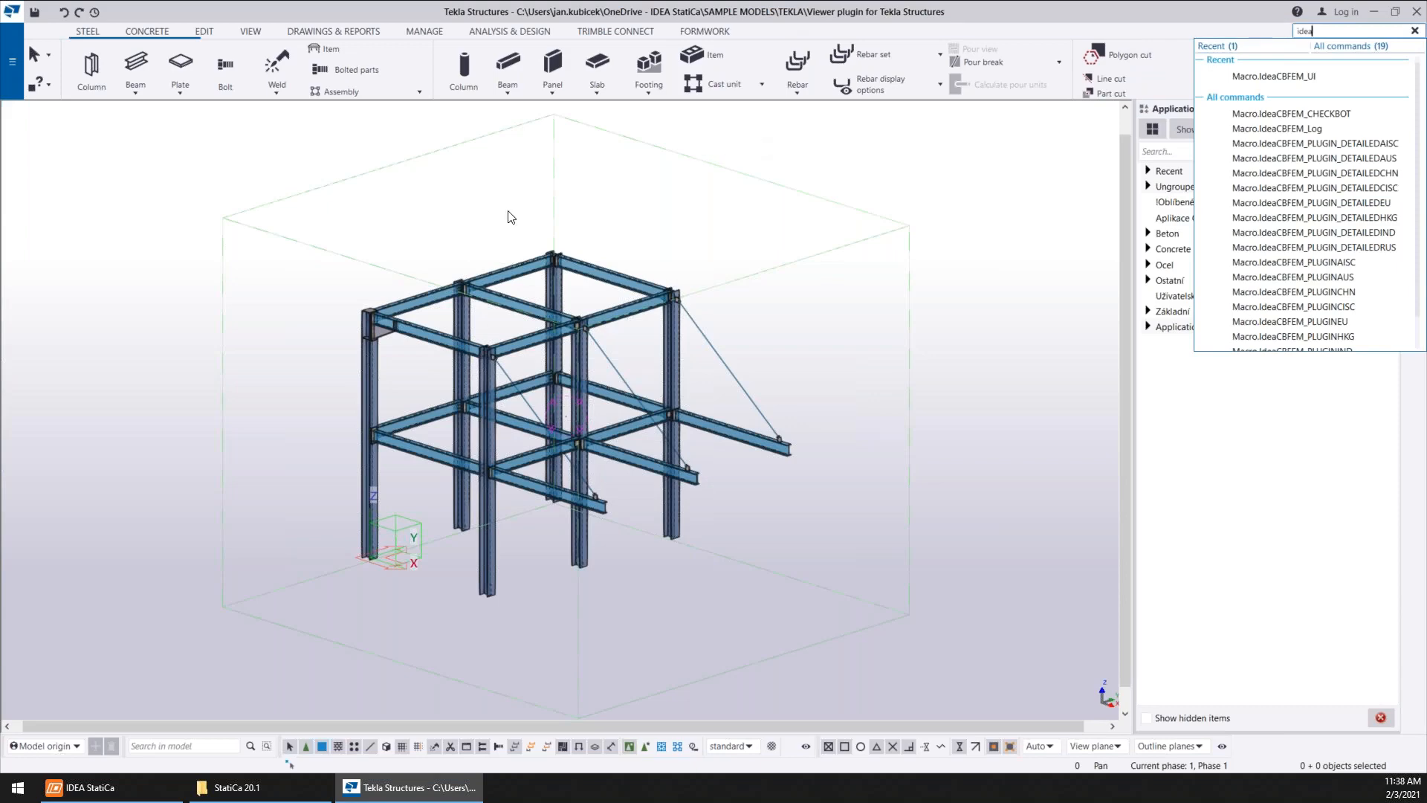
left_click(138, 174)
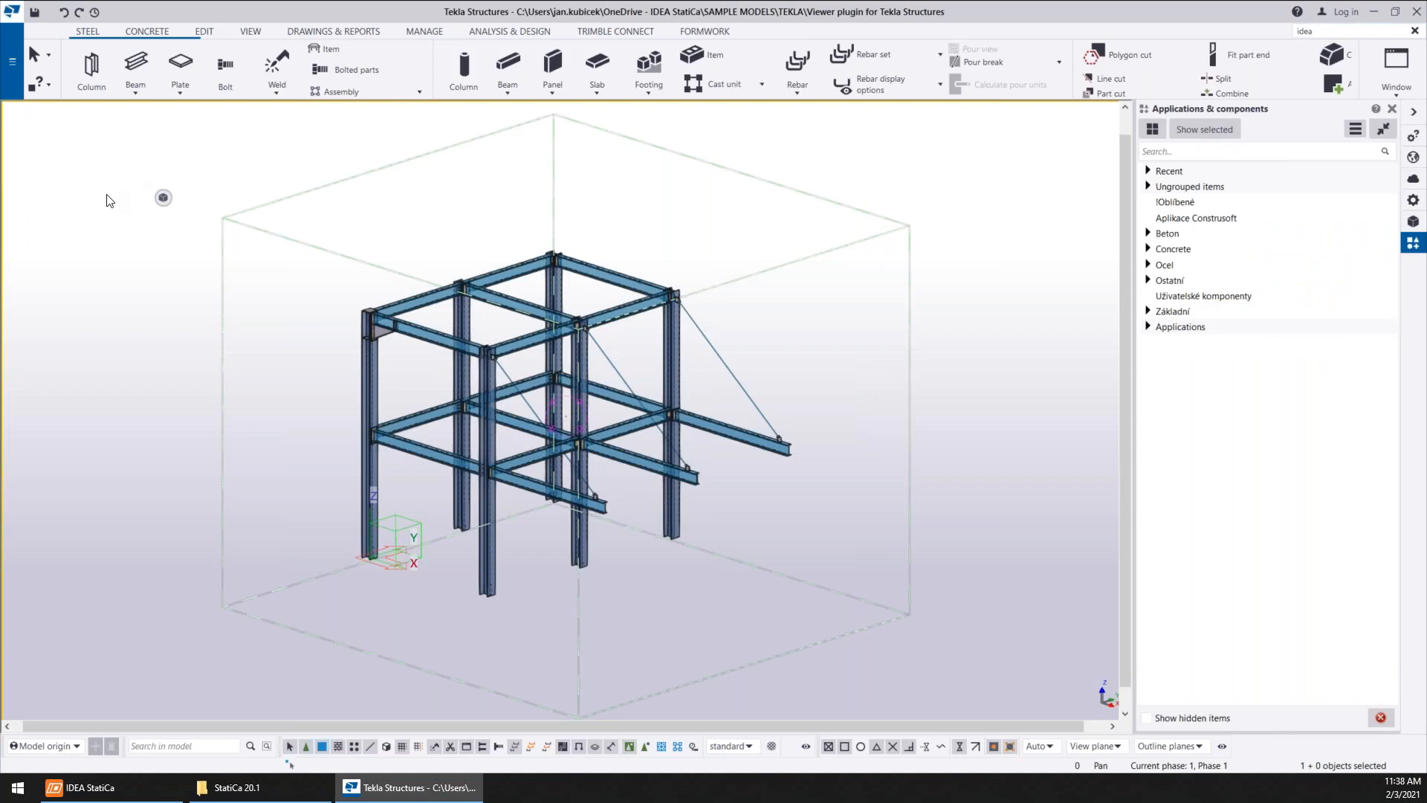
- Open the ribbon editor in Tekla Structures and add a new ribbon tab named IDEA StatiCa
left_click(12, 63)
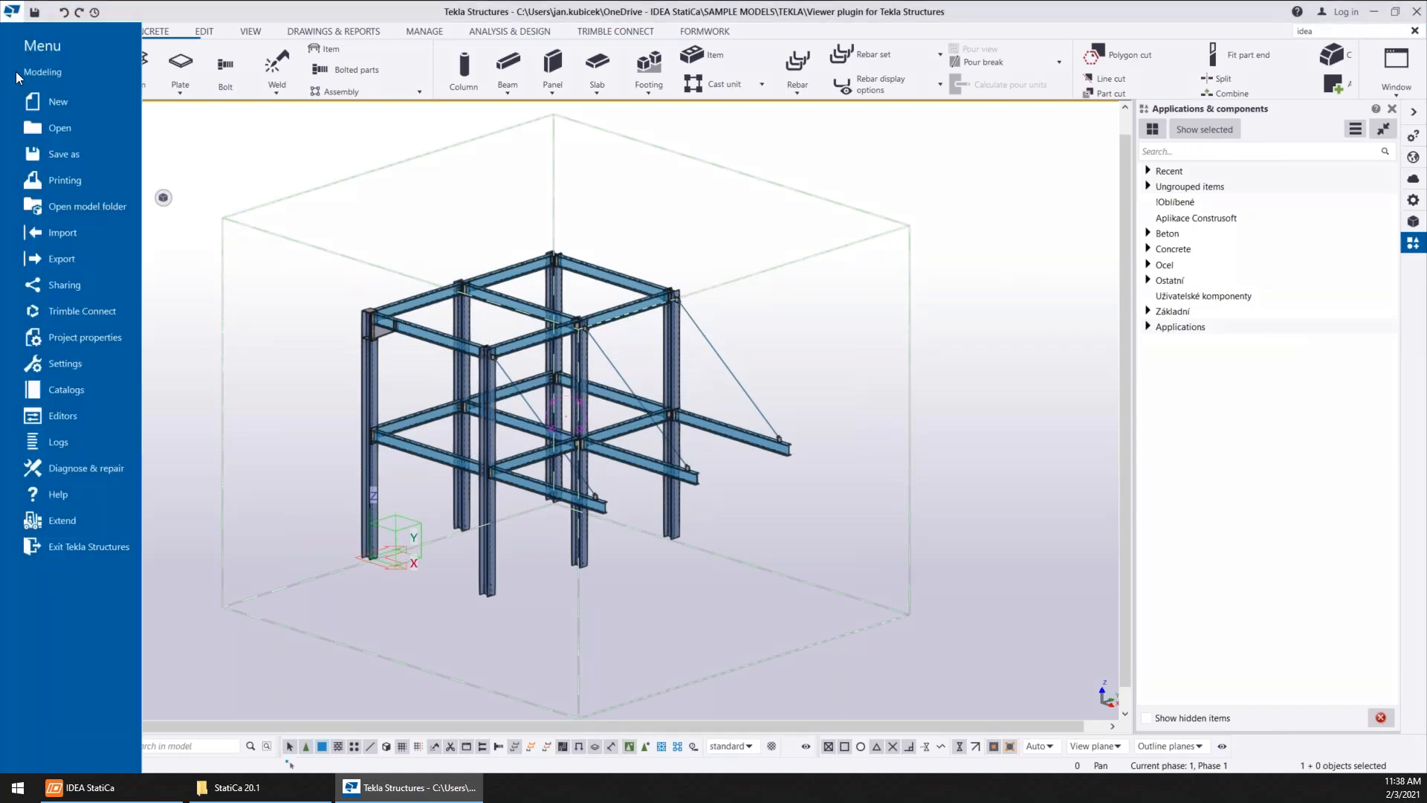
left_click(81, 361)
left_click(220, 240)
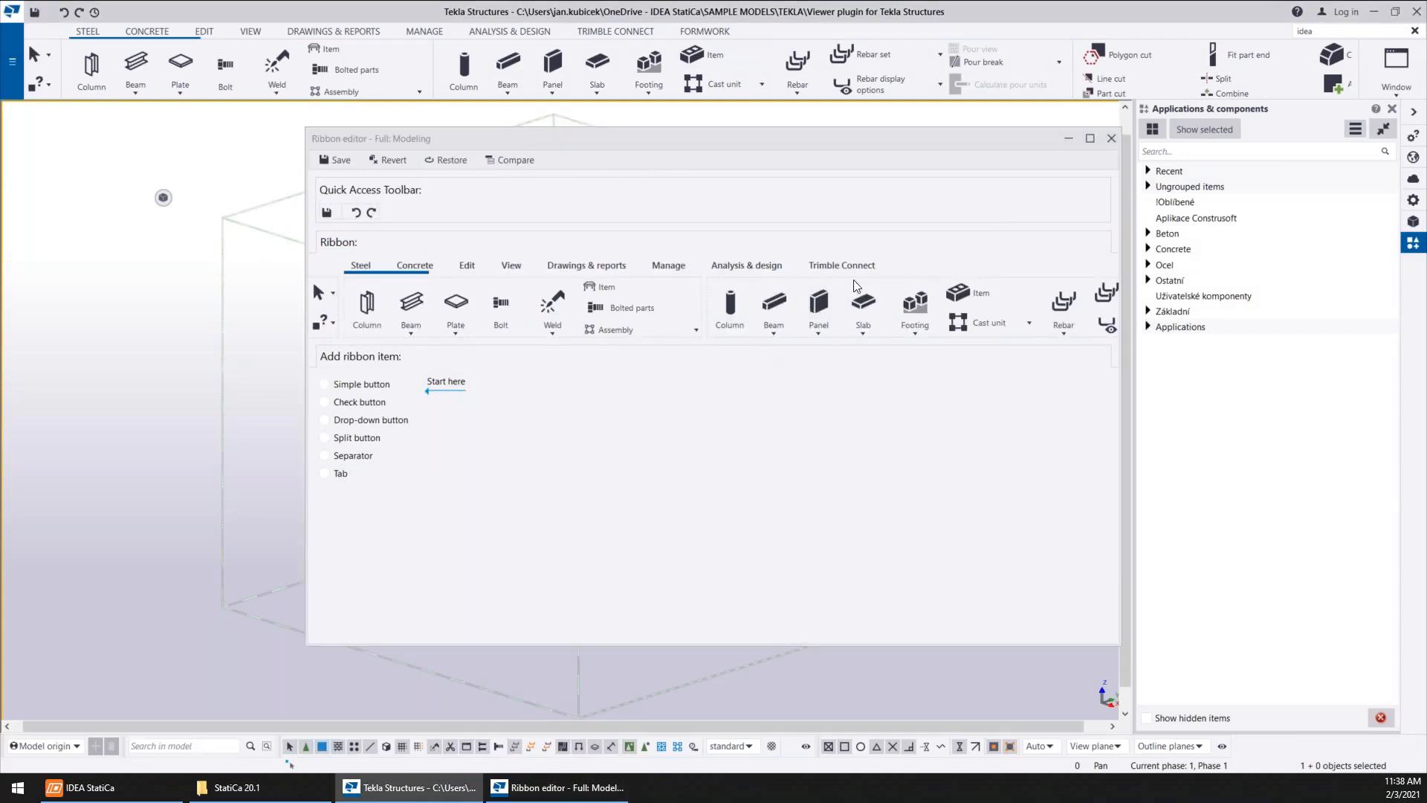
left_click(324, 474)
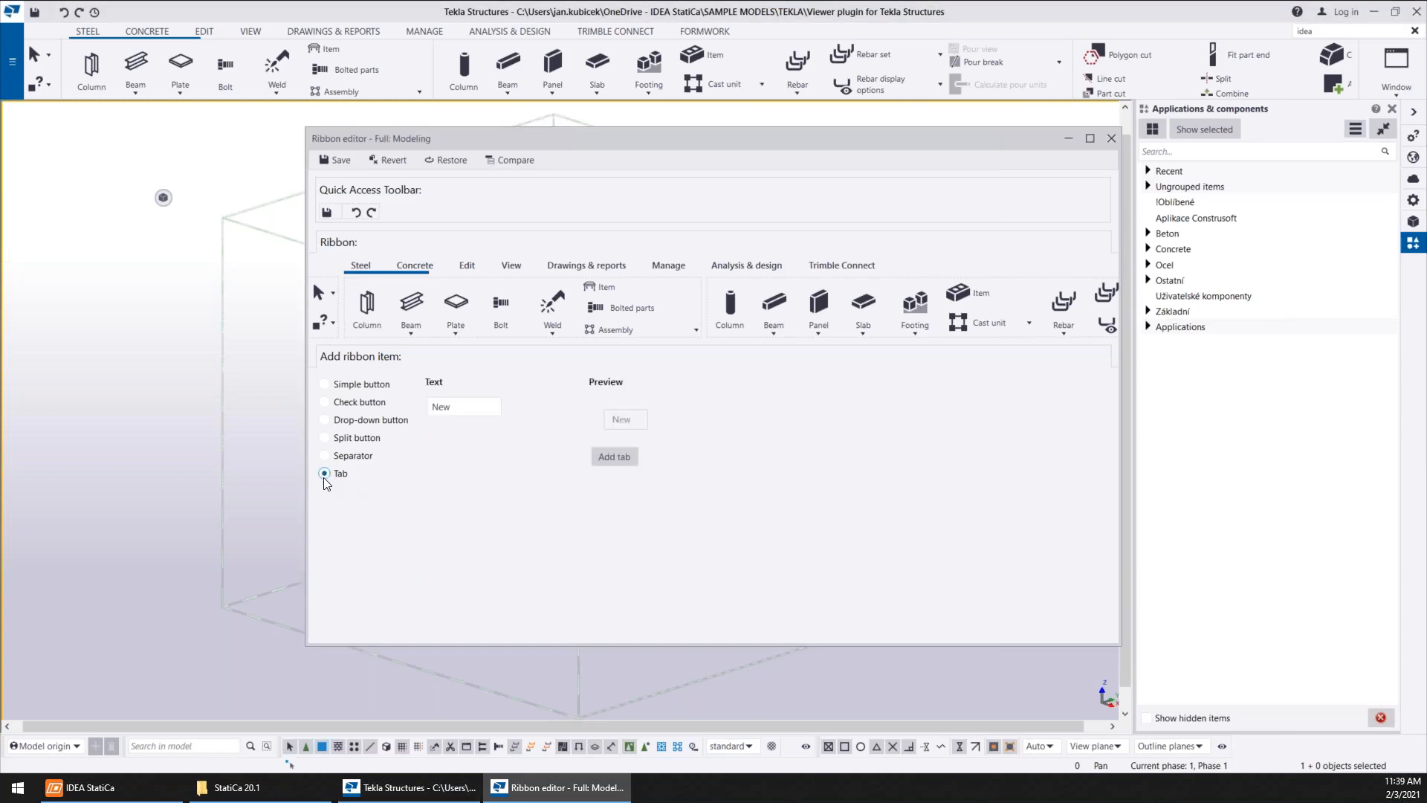
double_click(459, 408)
type("IDEA StatiCa")
left_click(617, 456)
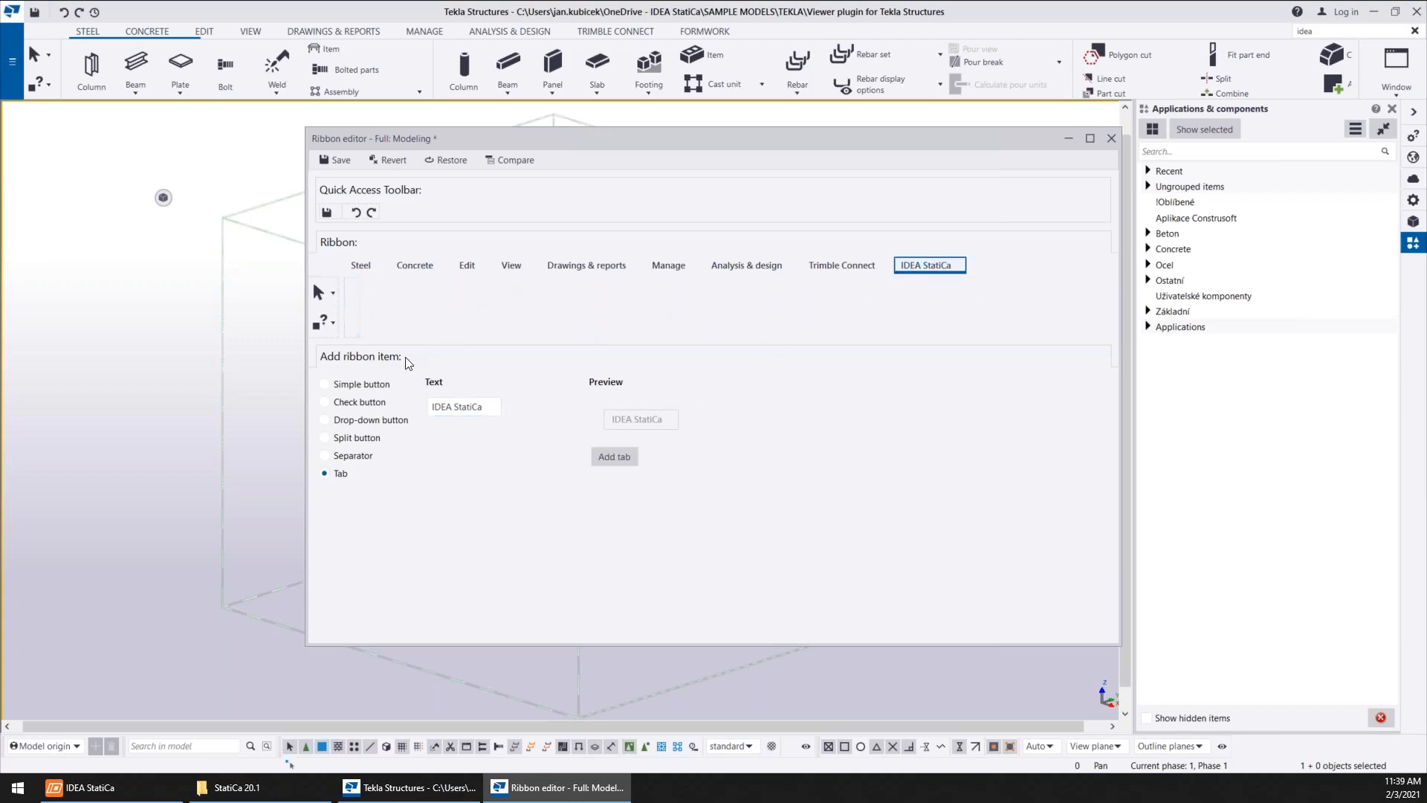
- Set up a simple ribbon button that uses the Macro.IdeaCBFEM_UI command, found by searching for "idea"
left_click(325, 385)
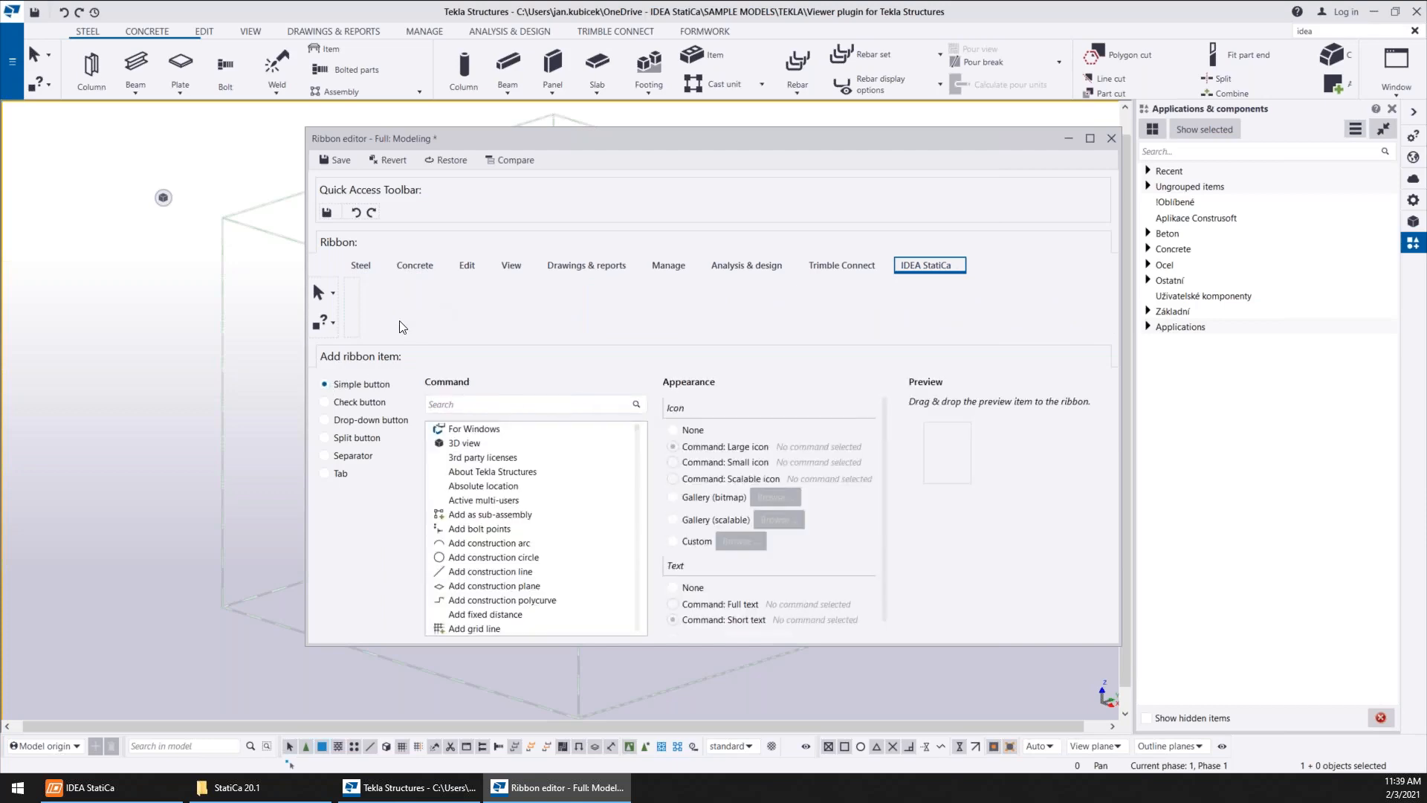
left_click(476, 403)
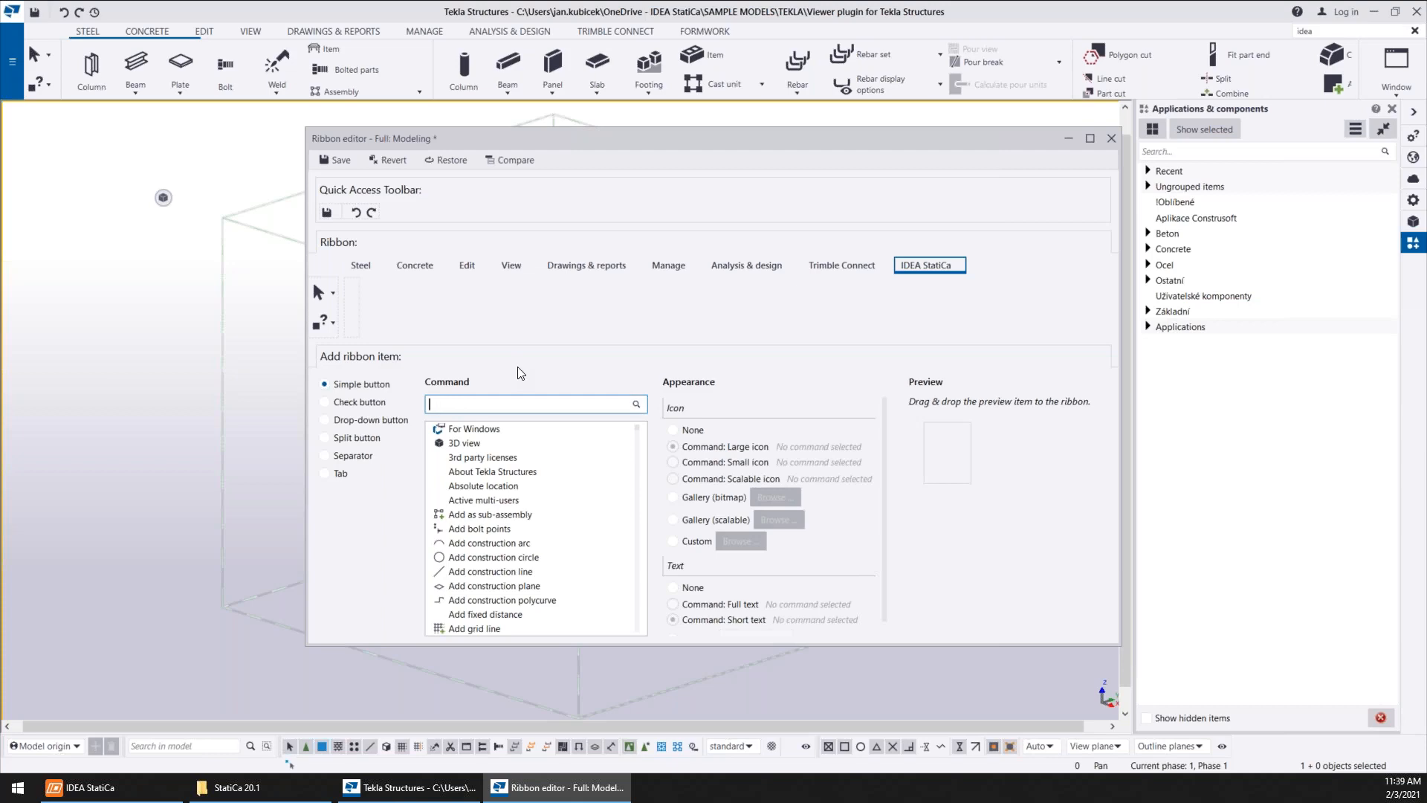
type("idea")
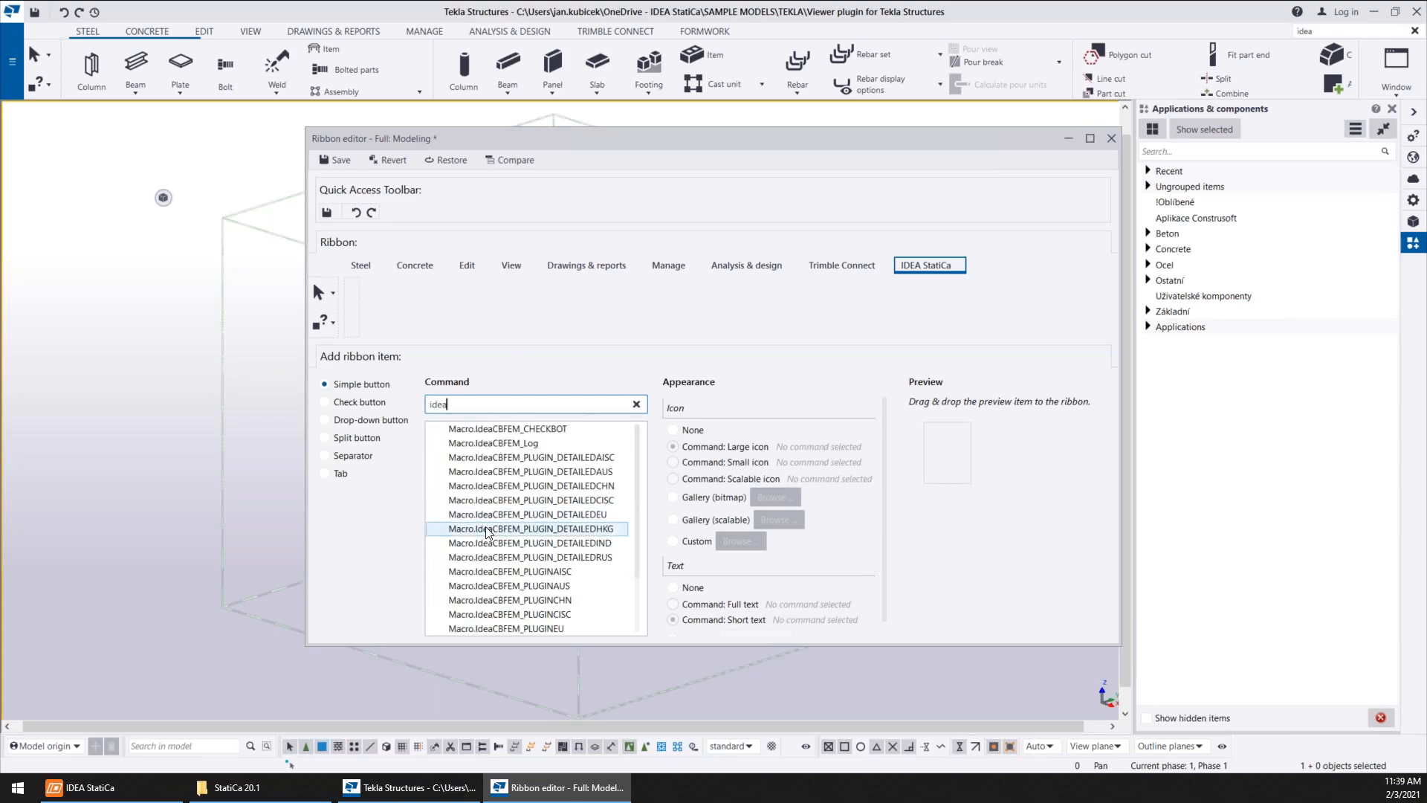
scroll(549, 556, "down", 2)
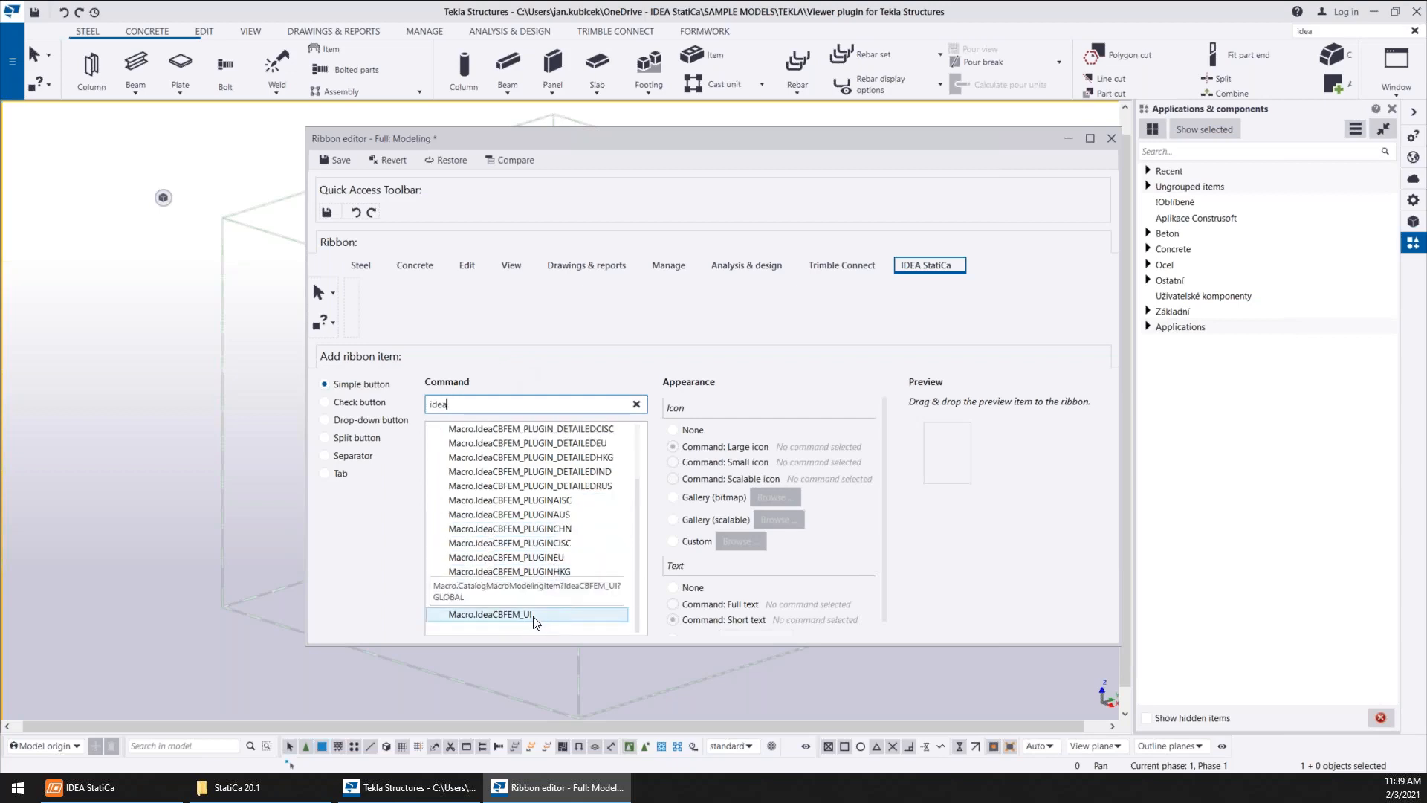
left_click(533, 614)
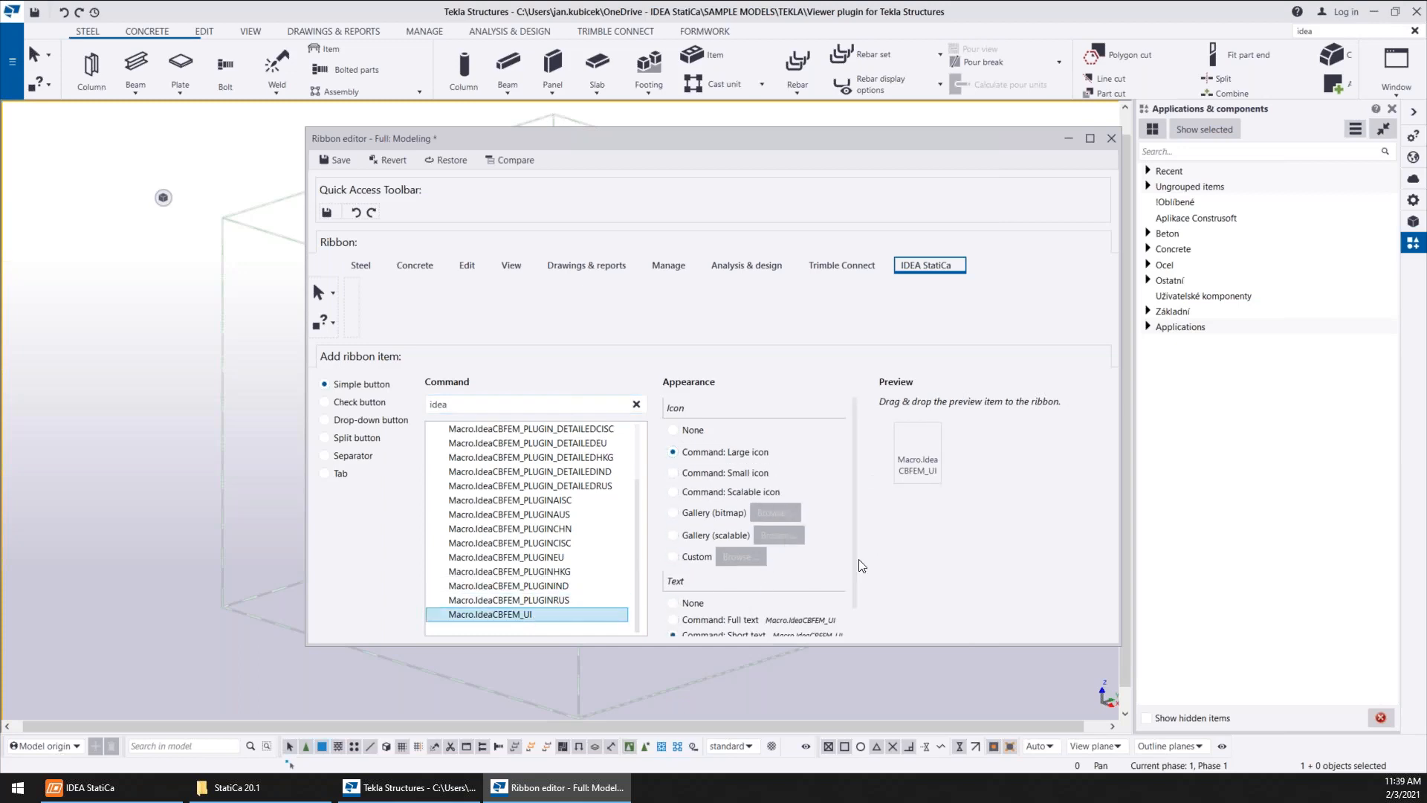
- Give the new ribbon button the custom text "Code-check manager"
scroll(859, 559, "down", 1)
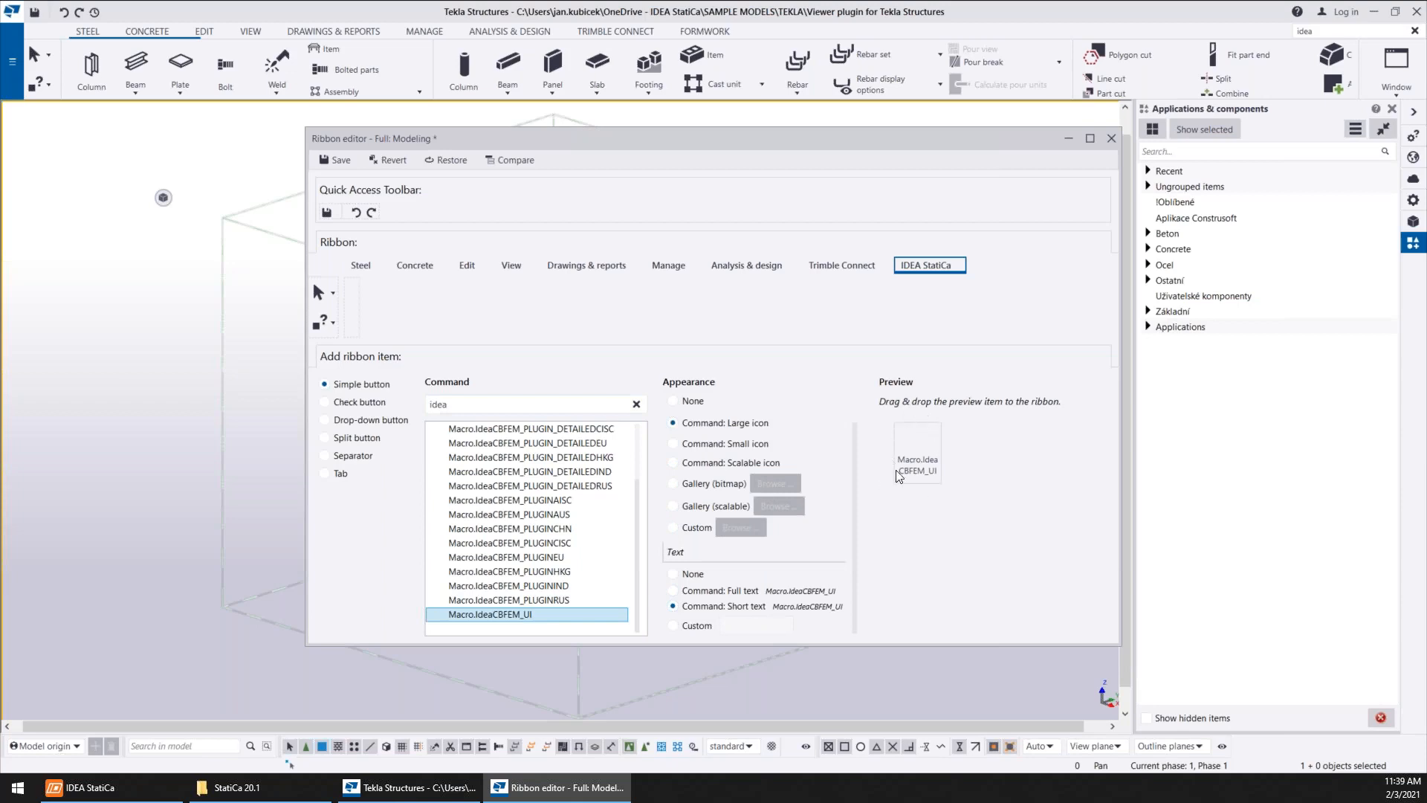
left_click(673, 626)
left_click(747, 623)
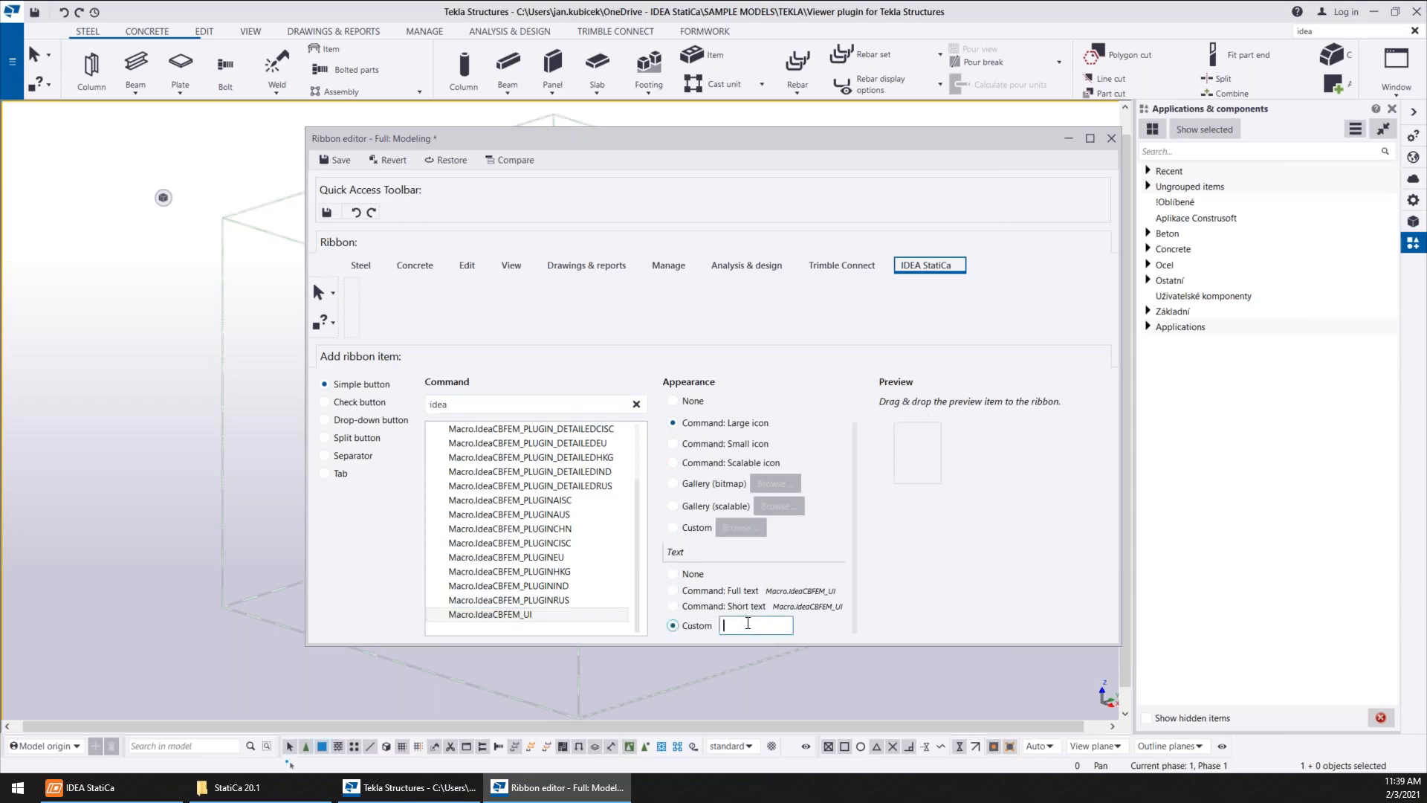
type("Code-check manager")
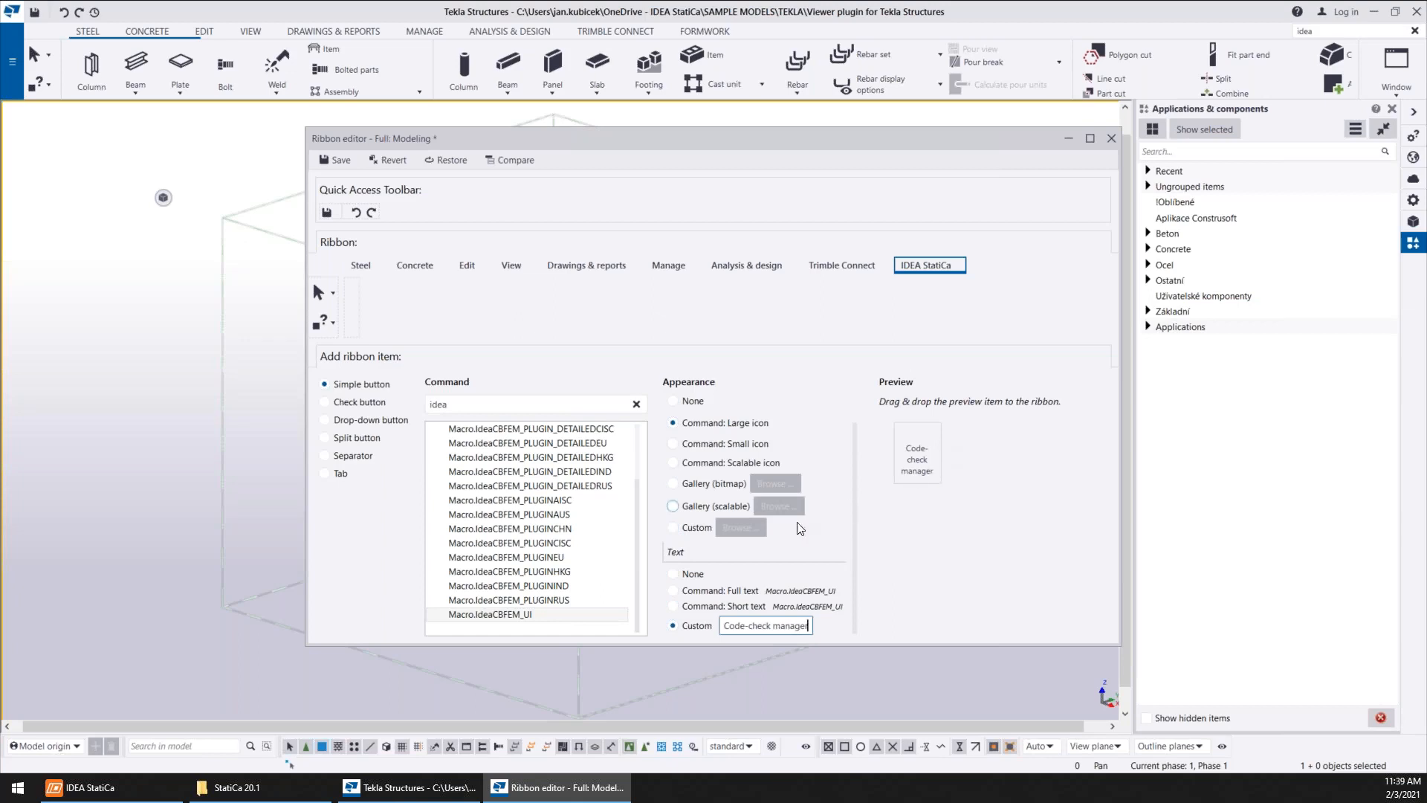
- Give the new ribbon button a custom icon, using IDEALogo_32.png from the Pictures folder of the StatiCa 20.1 installation
left_click(674, 528)
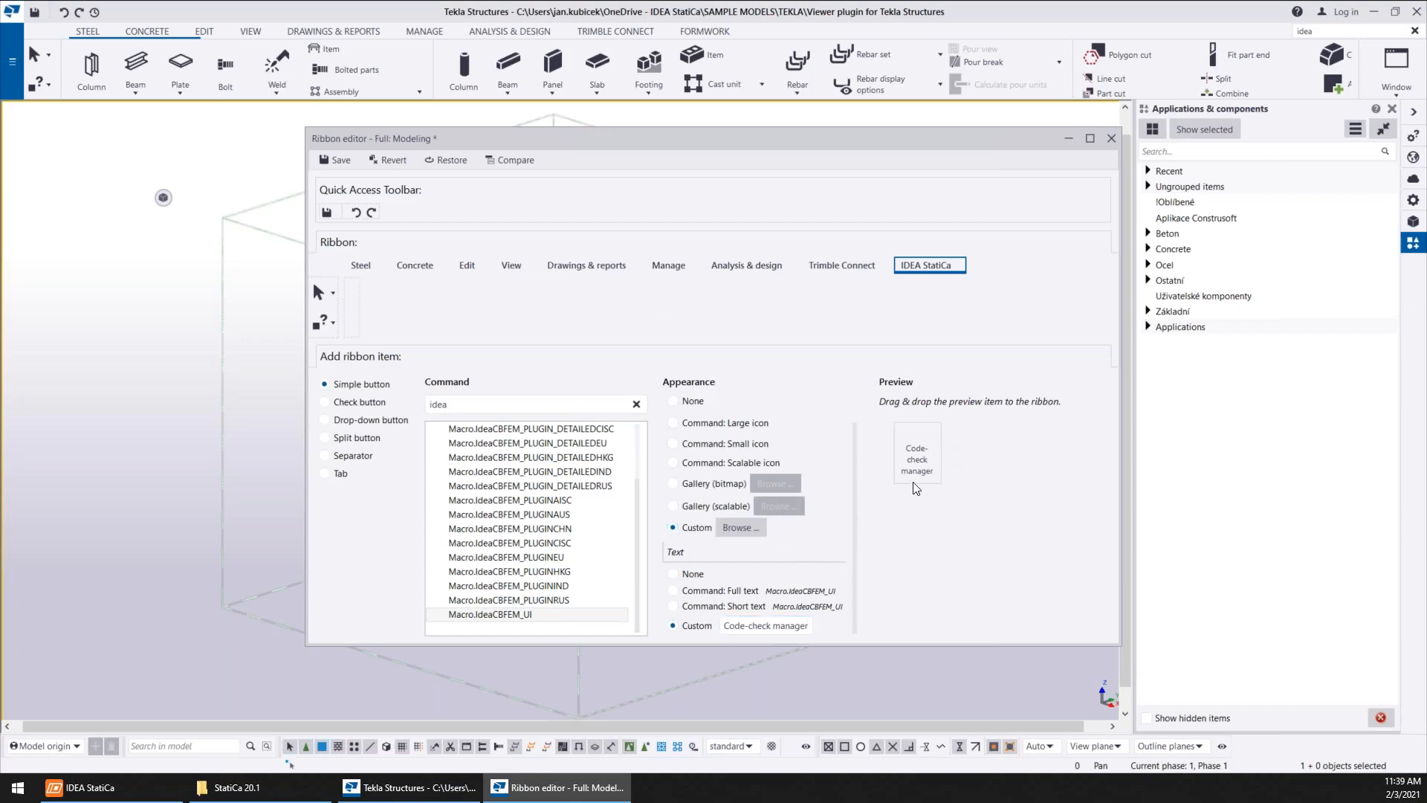
left_click(739, 529)
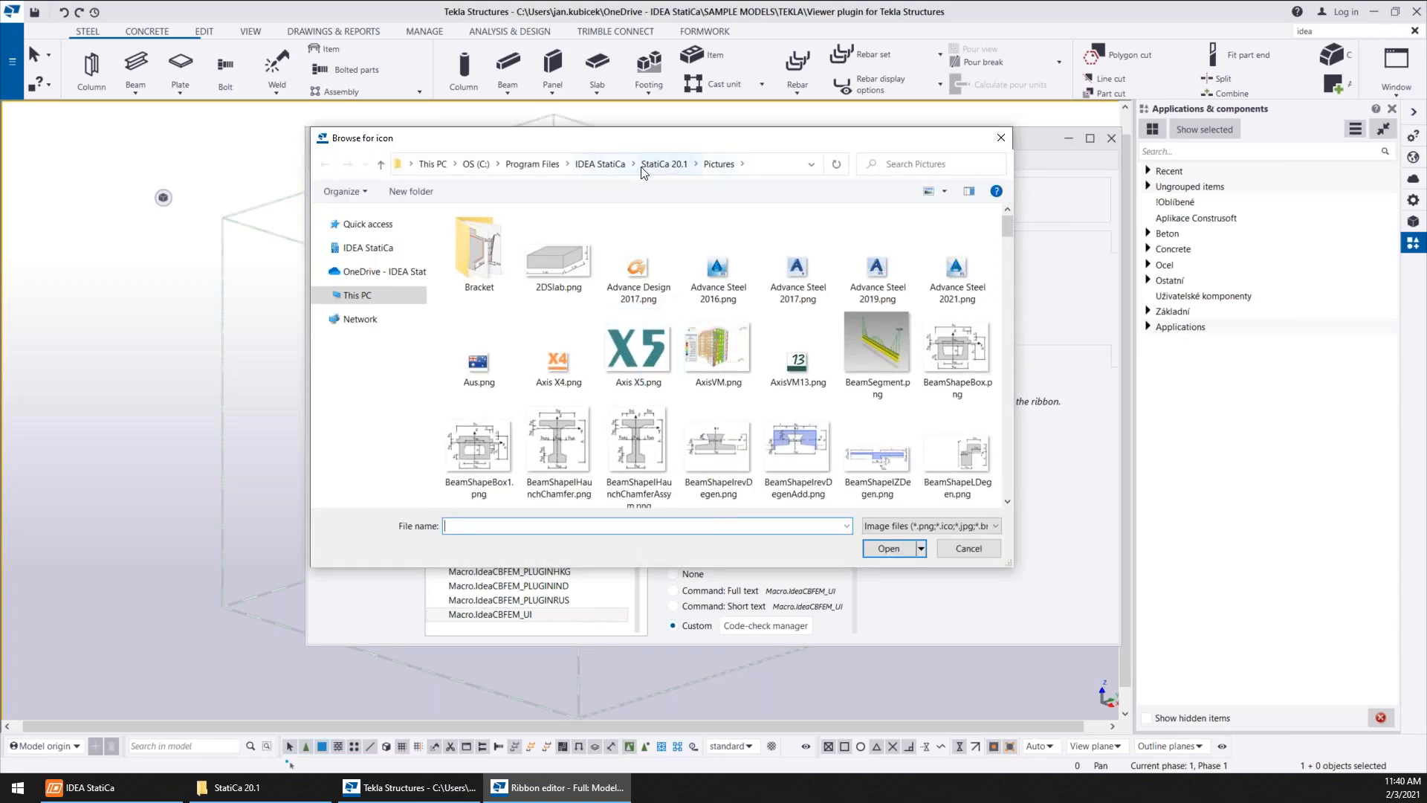
left_click(600, 164)
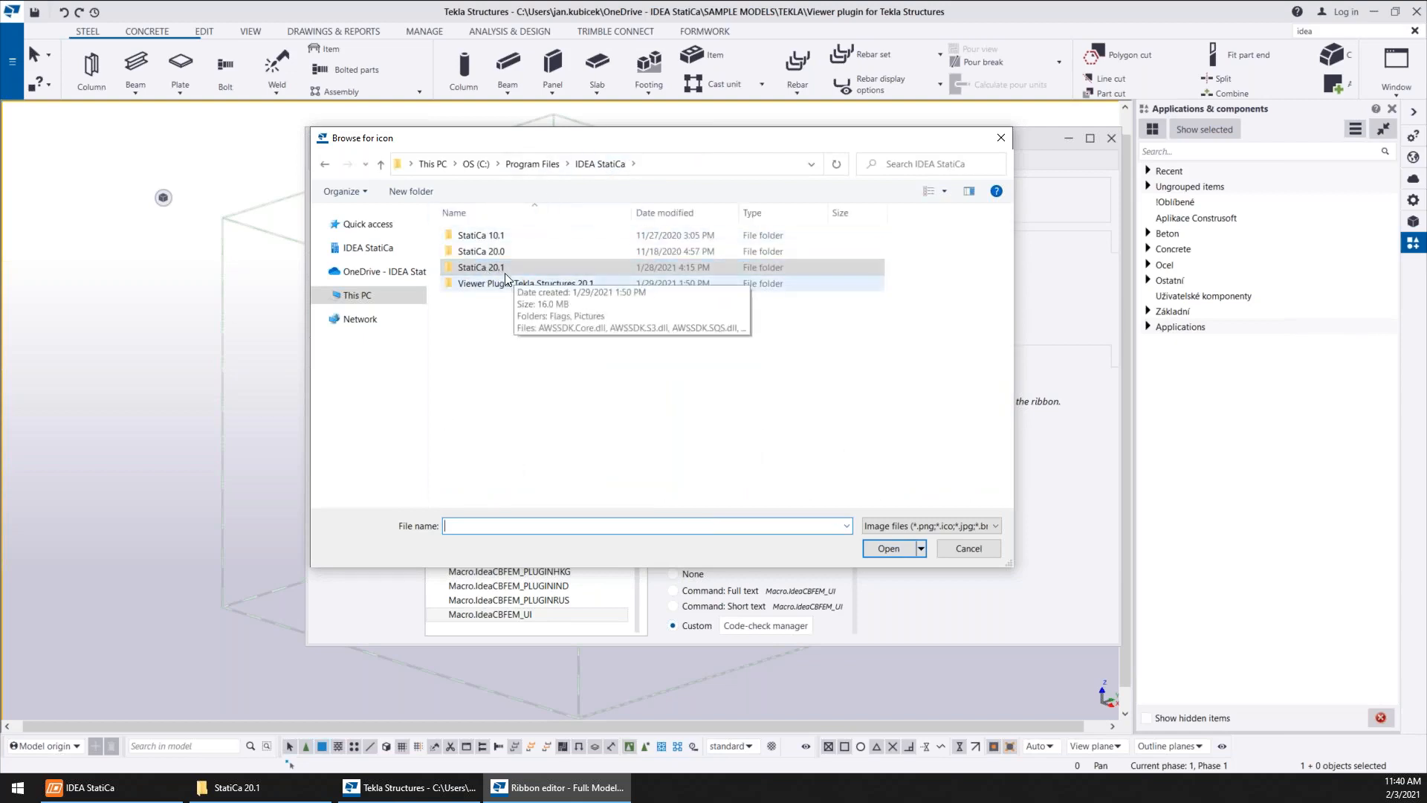
left_click(481, 269)
double_click(482, 269)
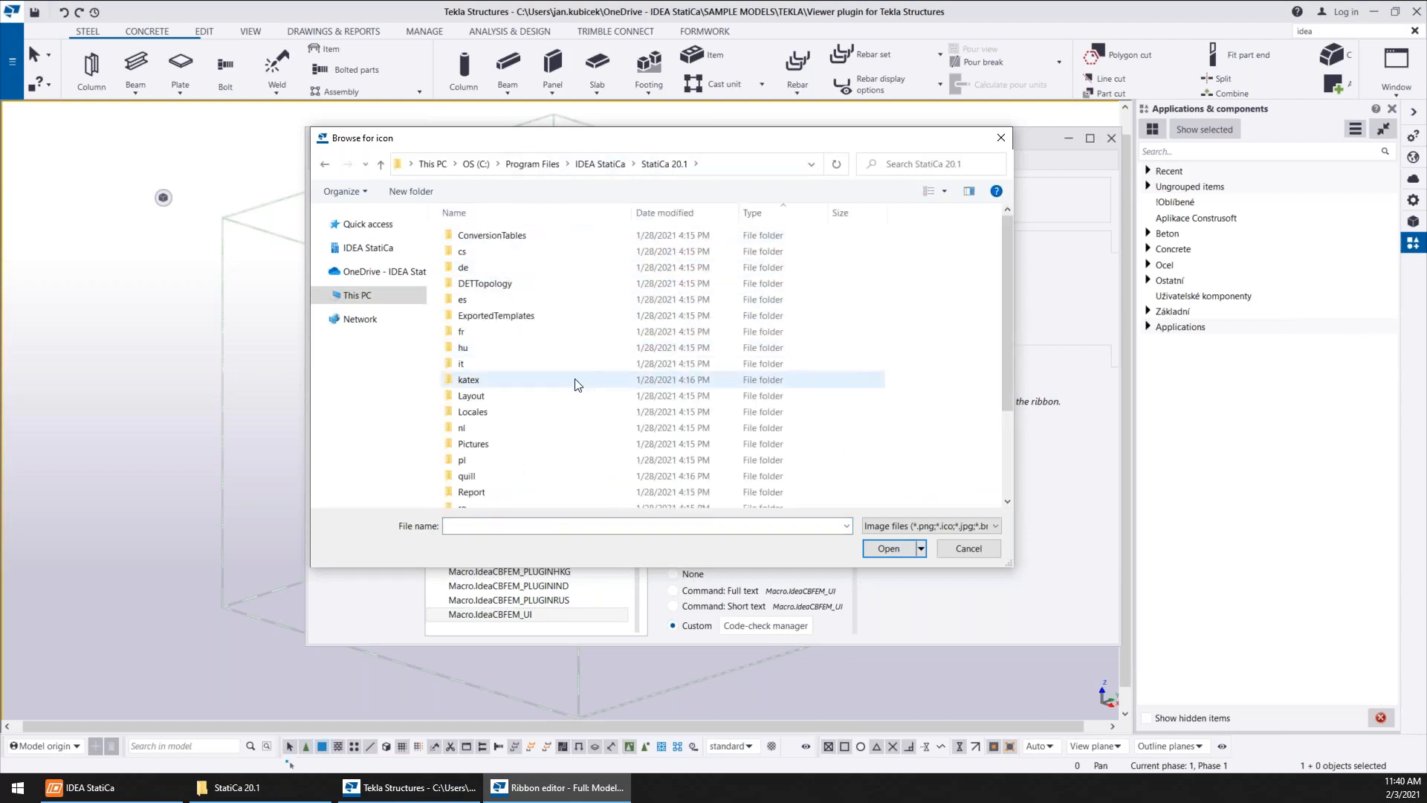
scroll(573, 384, "down", 3)
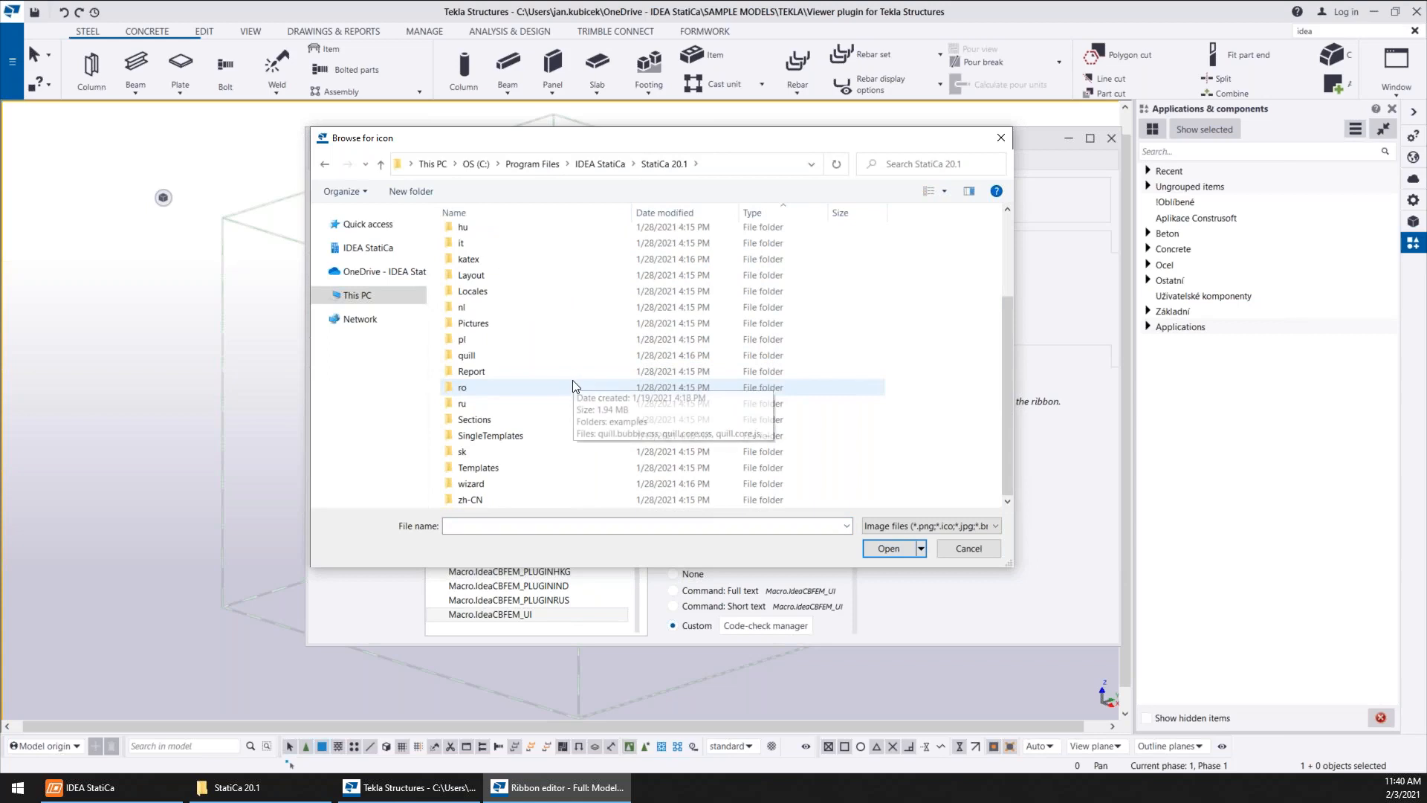
double_click(510, 331)
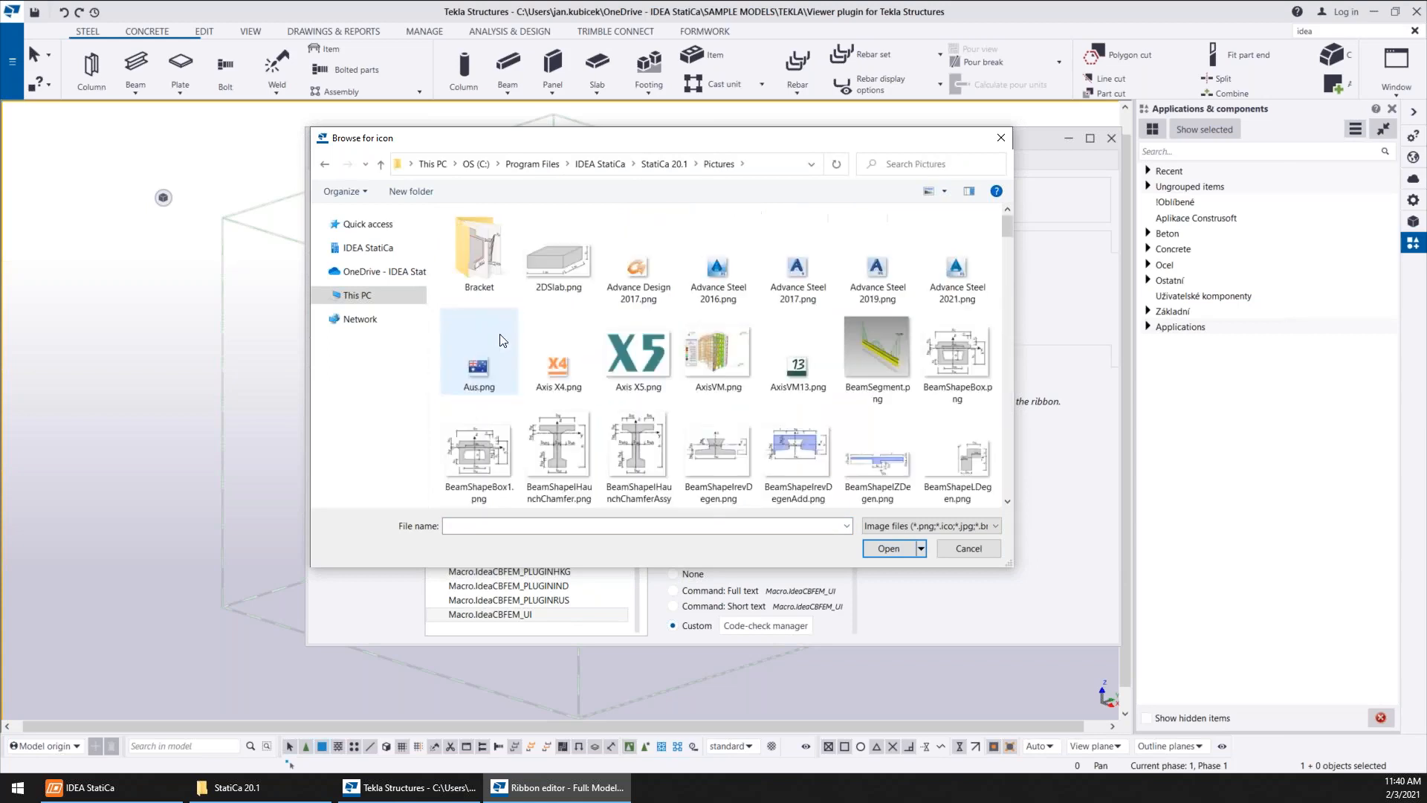
left_click(582, 371)
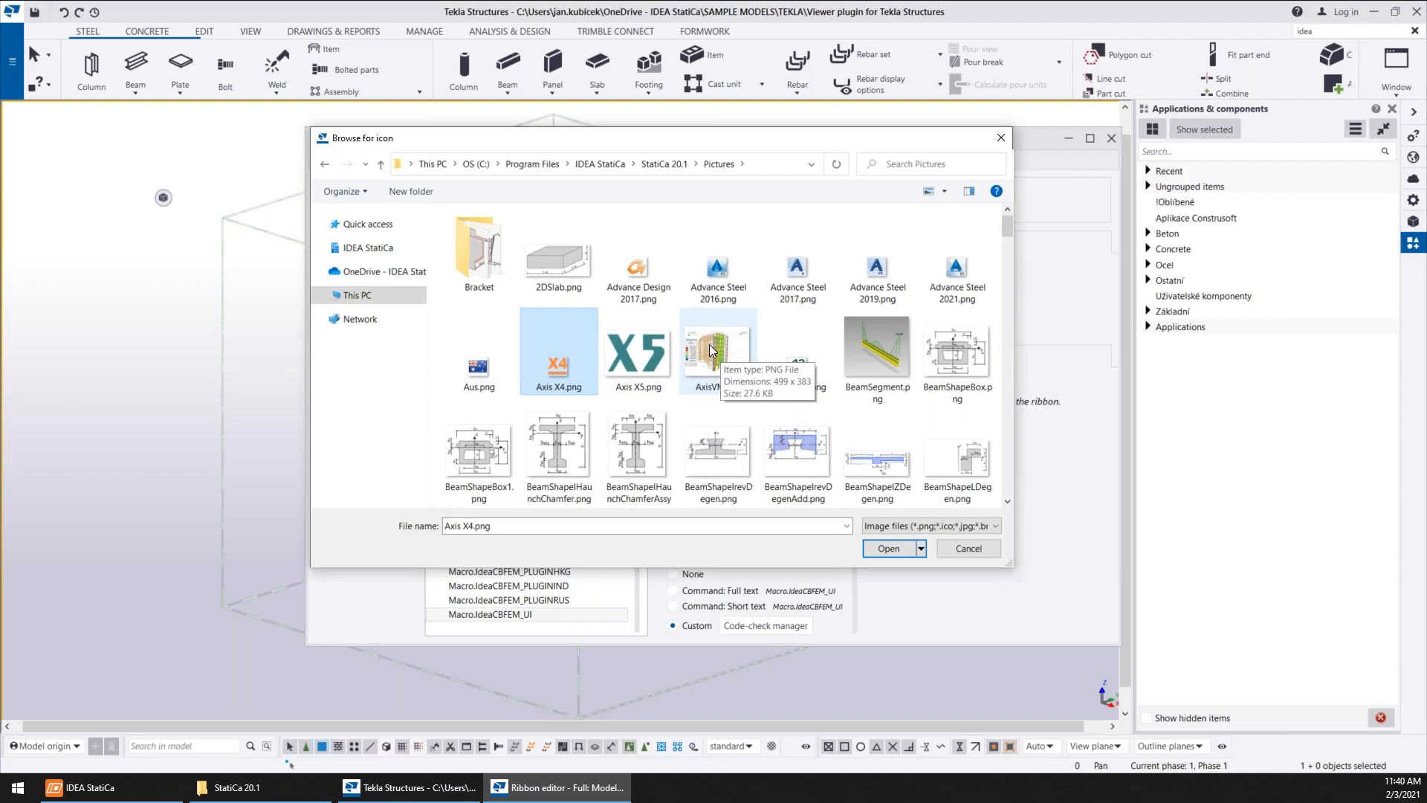
scroll(709, 345, "down", 10)
left_click(720, 271)
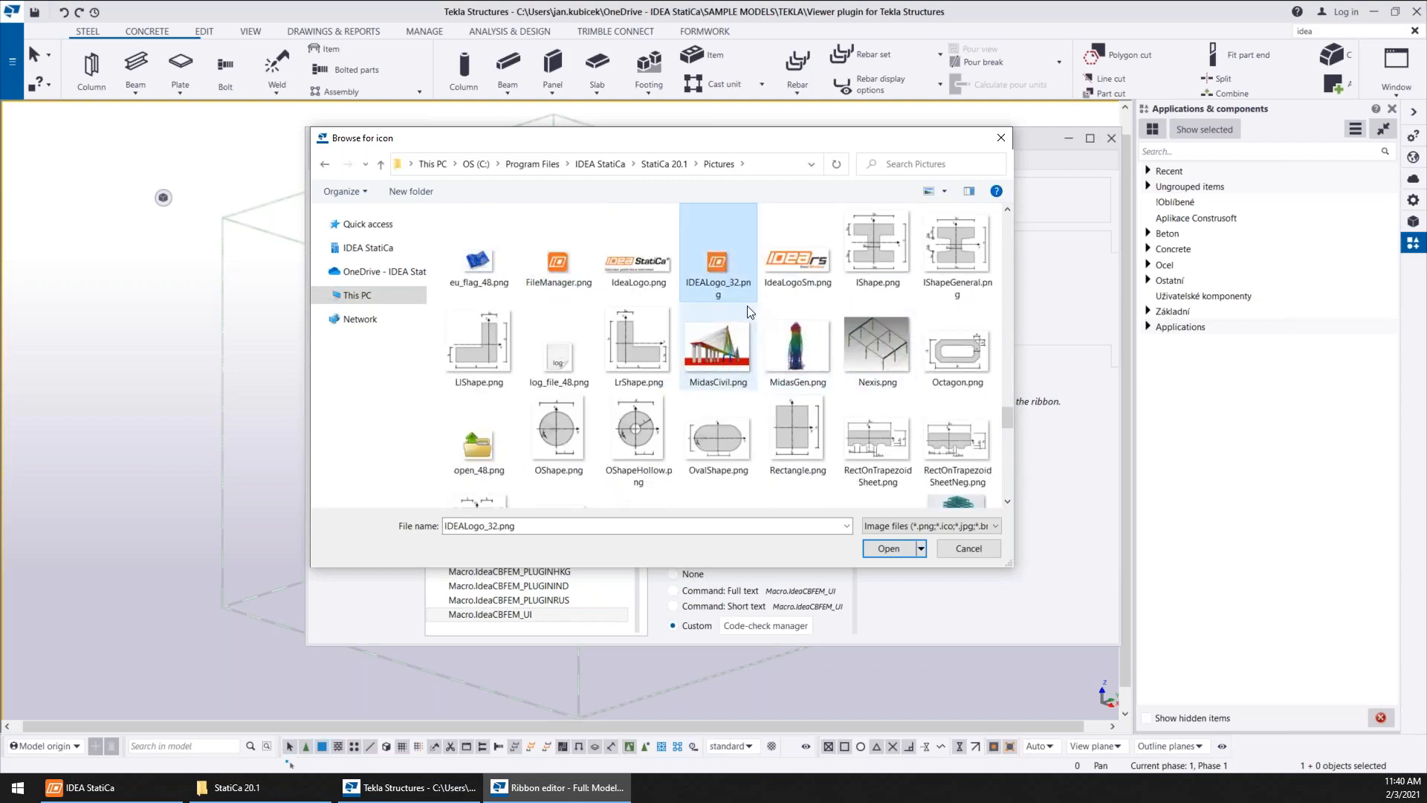
double_click(714, 269)
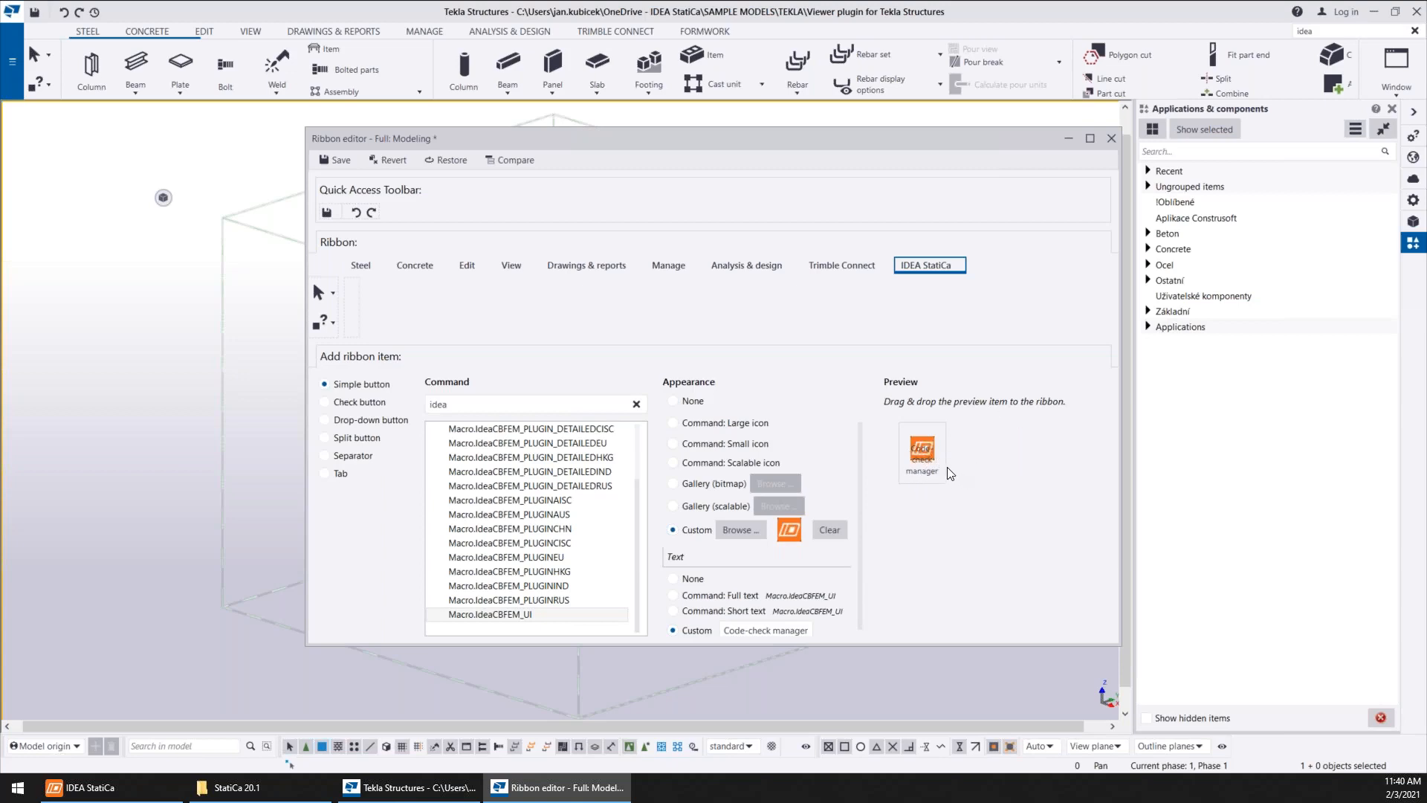
- Place the Code-check manager button on the IDEA StatiCa ribbon tab, then close the ribbon editor with changes saved and reload the ribbons
left_click_drag(924, 457, 559, 310)
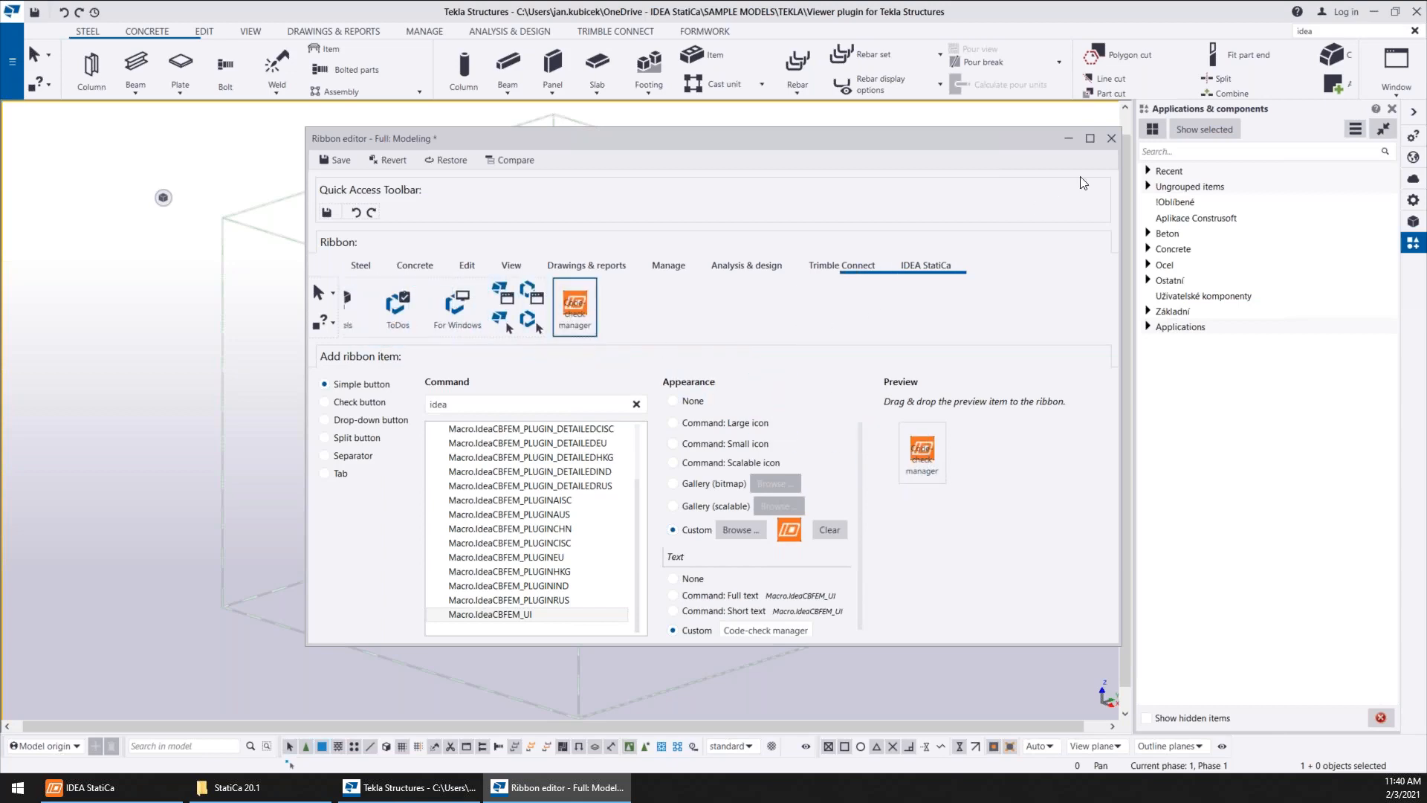
left_click(1111, 142)
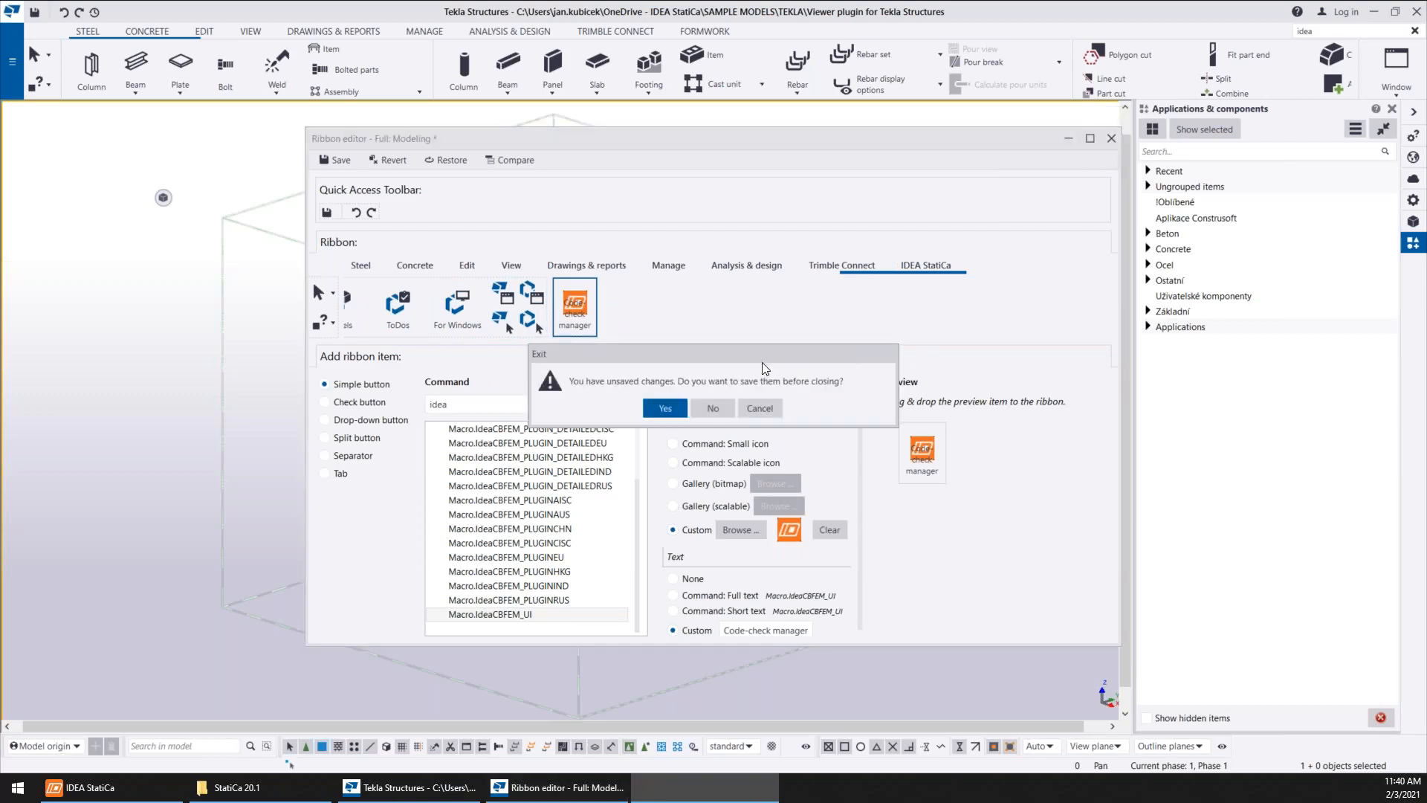
left_click(664, 418)
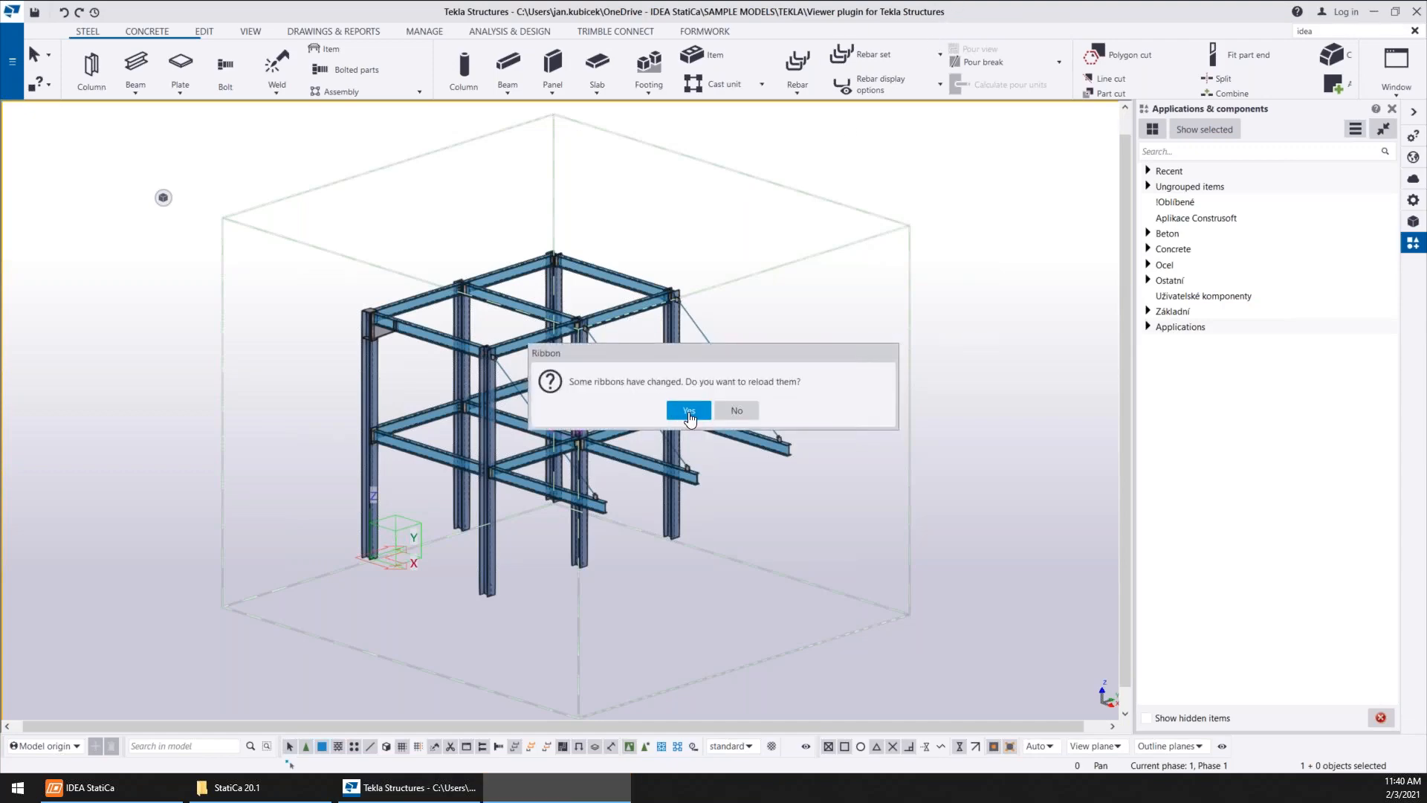
left_click(689, 416)
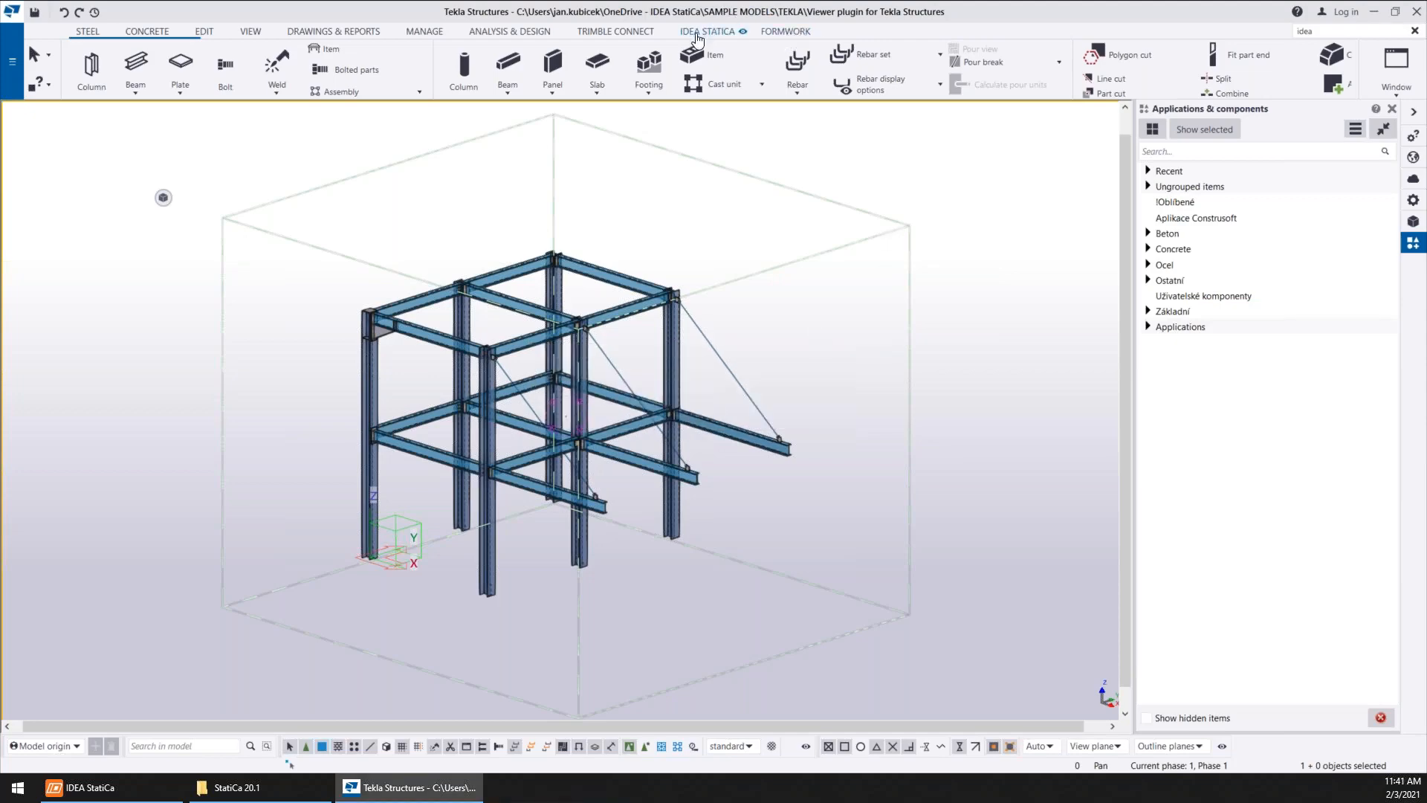
- Launch the Code-check manager from the custom IDEA StatiCa ribbon and look at the design codes offered for a new project
left_click(697, 31)
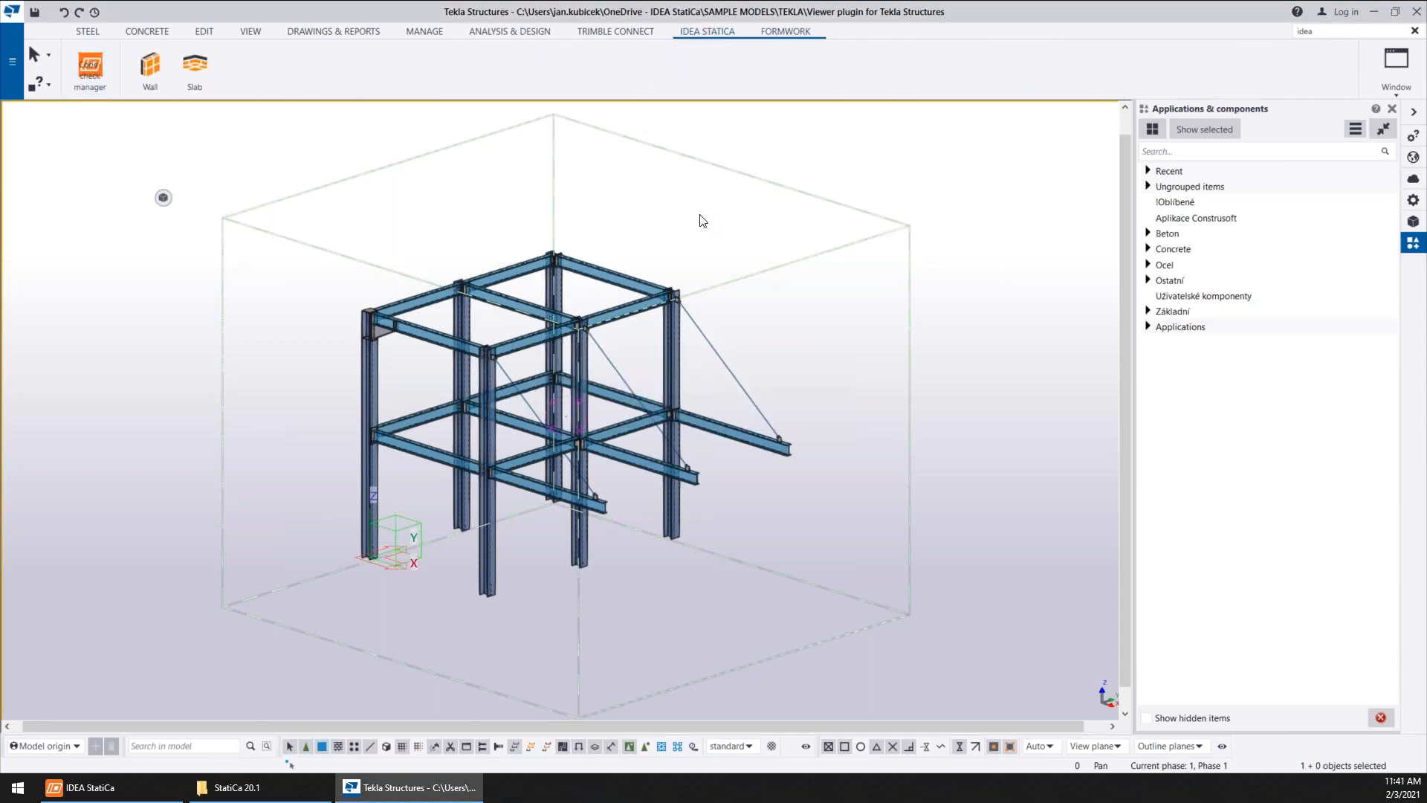
left_click(91, 71)
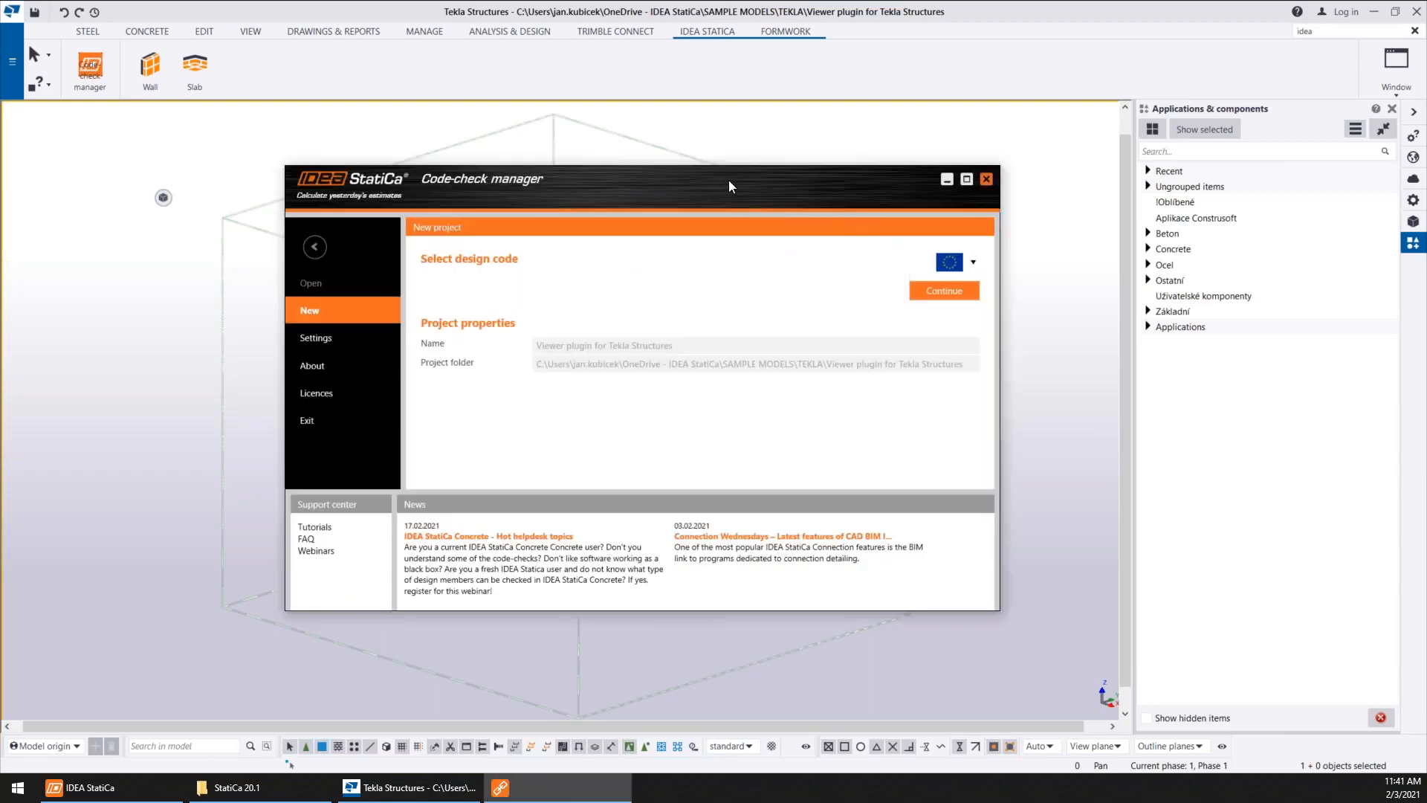
left_click_drag(729, 181, 770, 161)
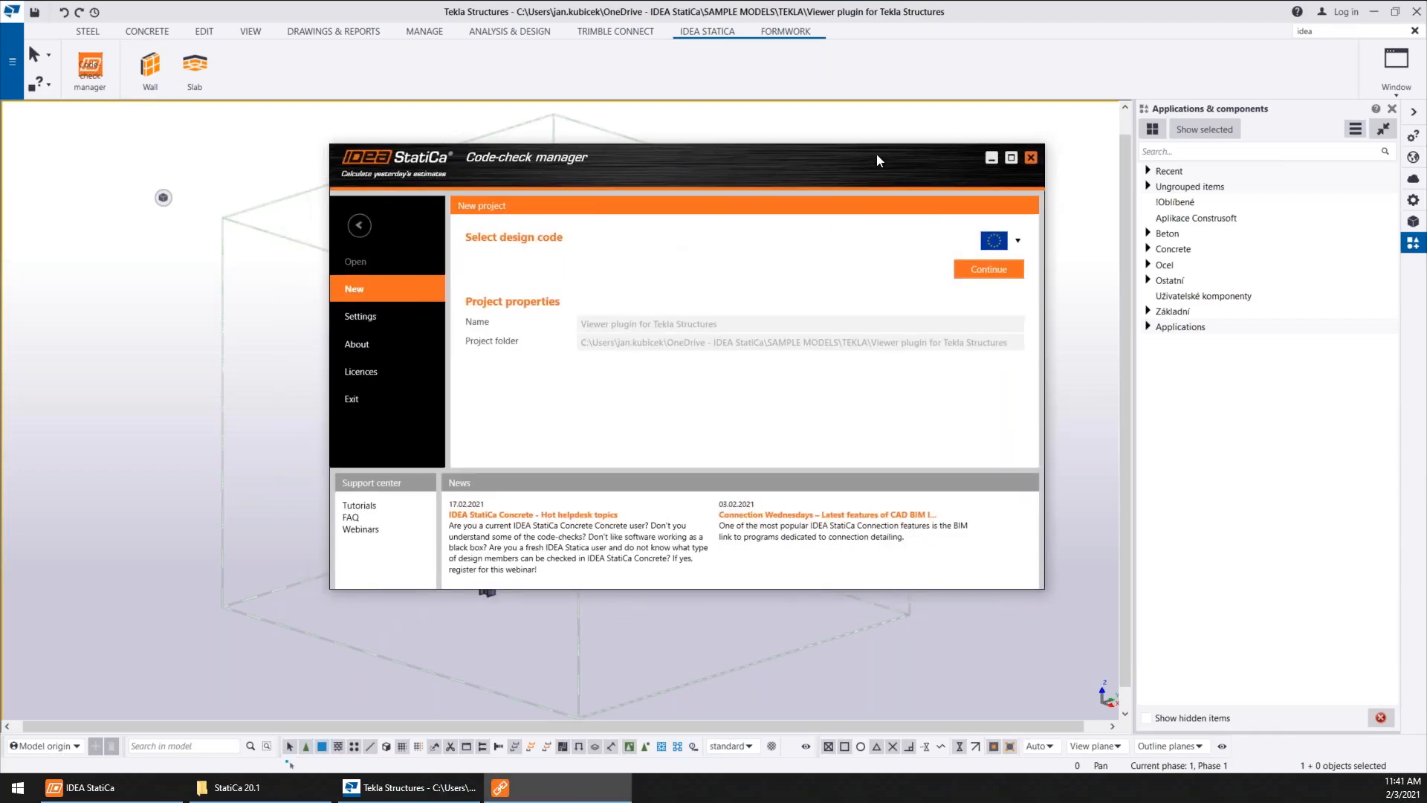
left_click_drag(857, 156, 851, 149)
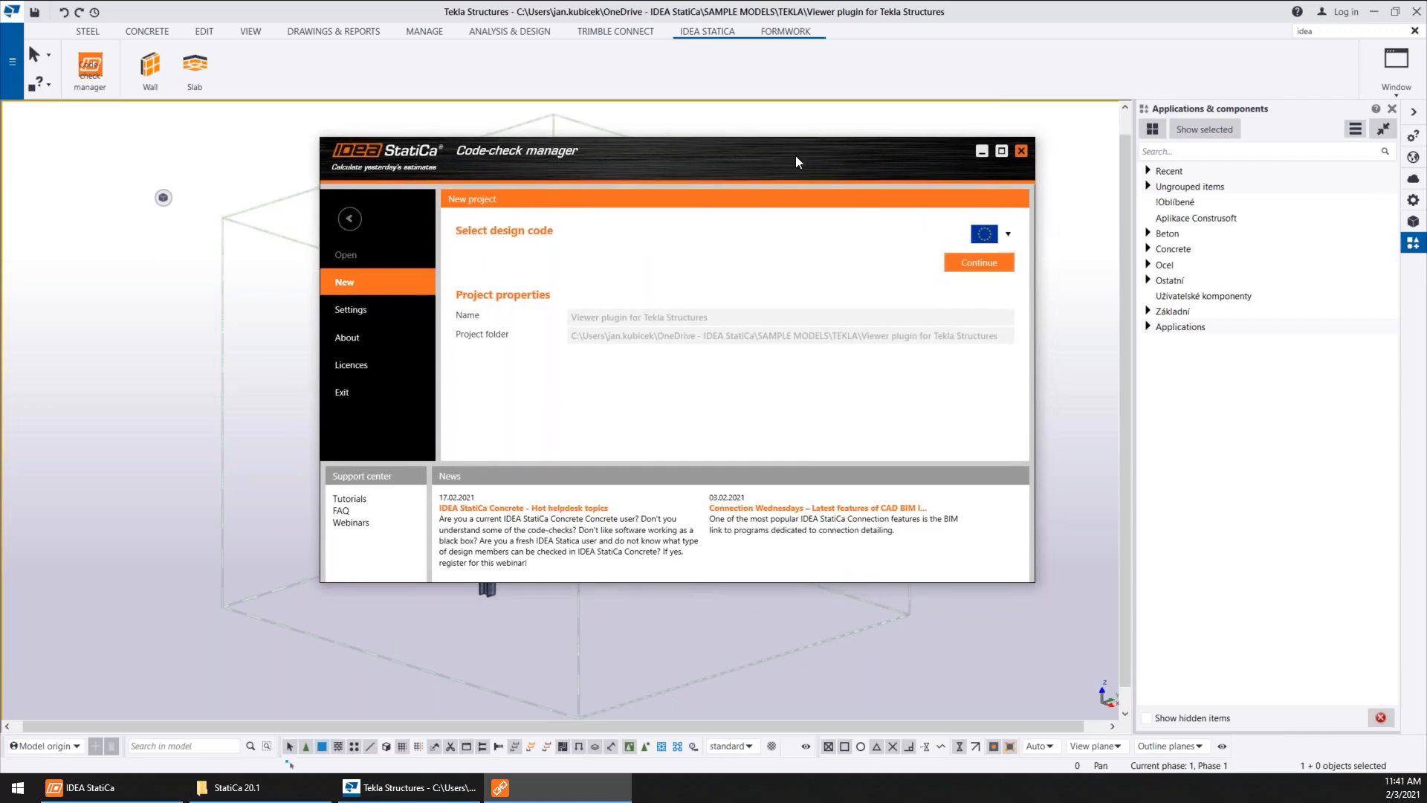
left_click(1009, 235)
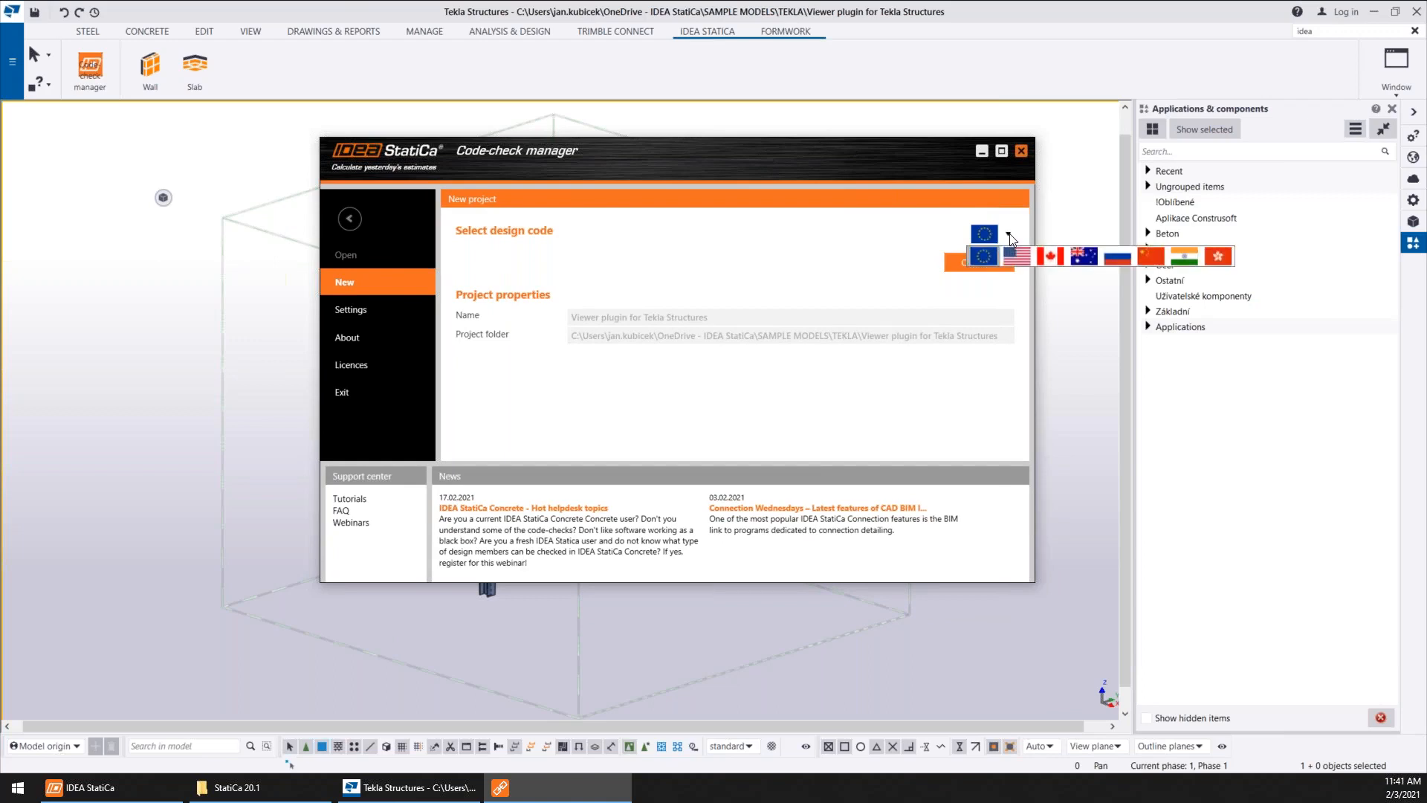
left_click(899, 146)
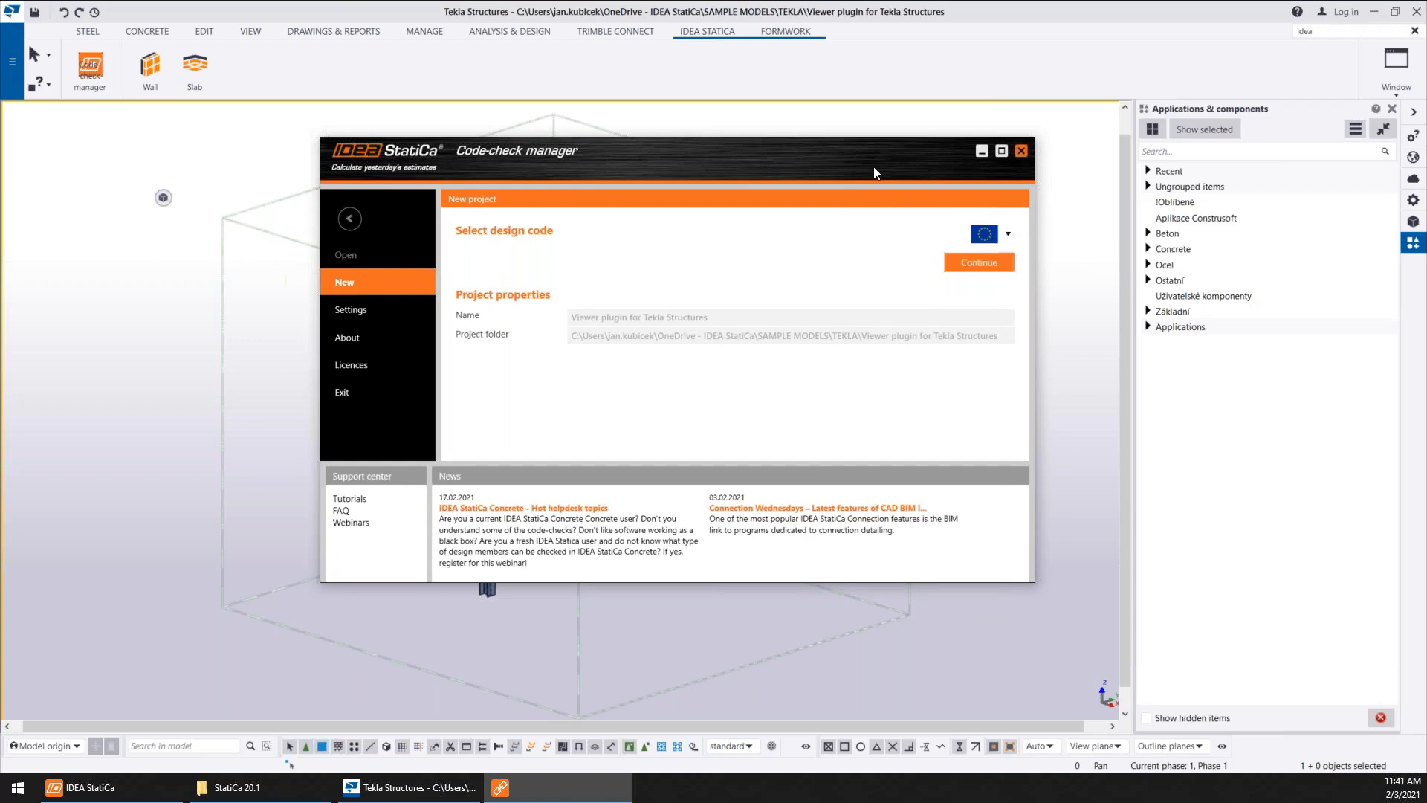